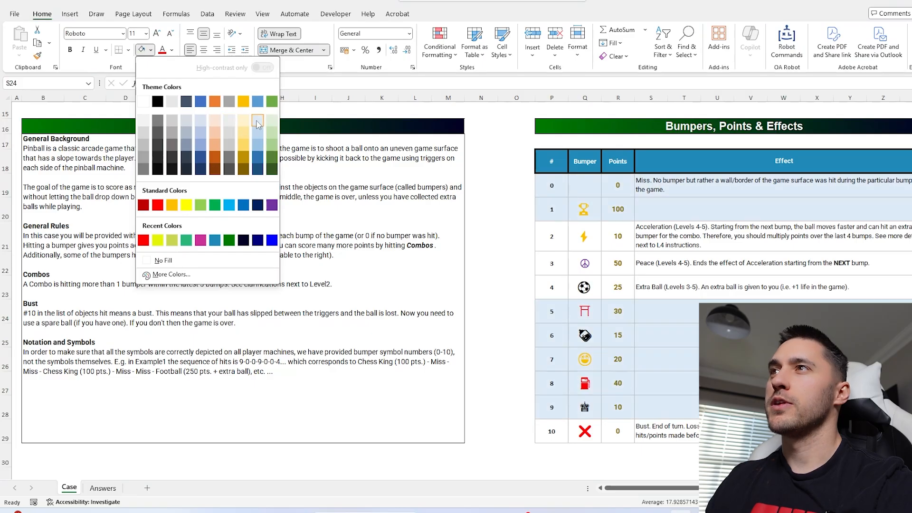
Shade bumper rows 0, 1 and 5–9 light blue, and rows 2 and 3 light orange, in the Bumpers, Points & Effects table
click(257, 121)
click(662, 185)
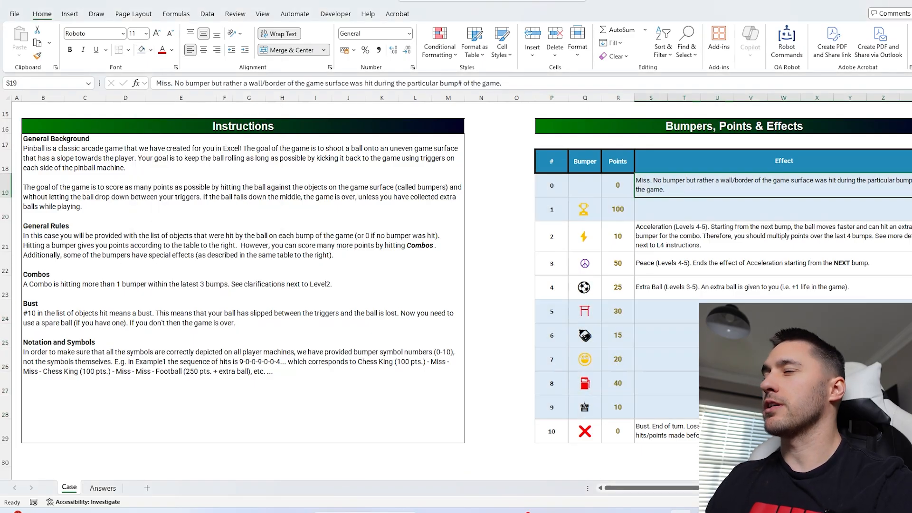
drag(554, 235, 902, 264)
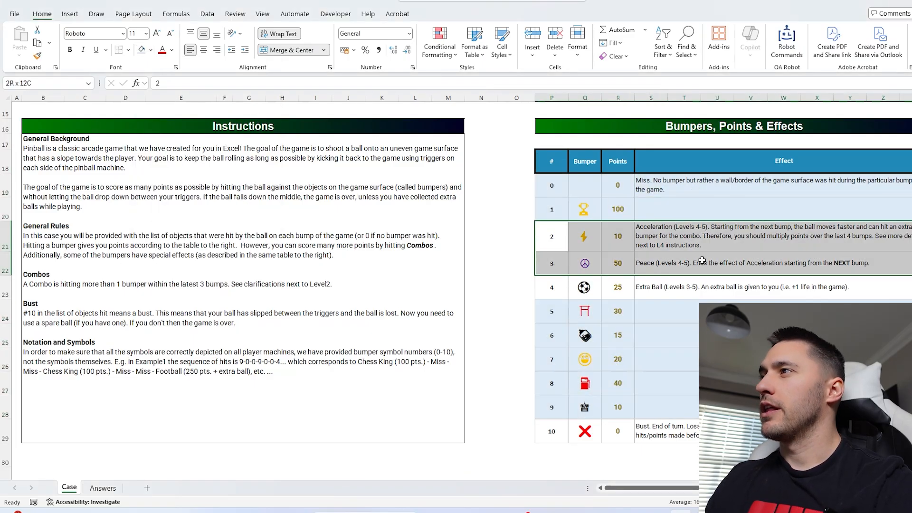
click(151, 49)
click(215, 121)
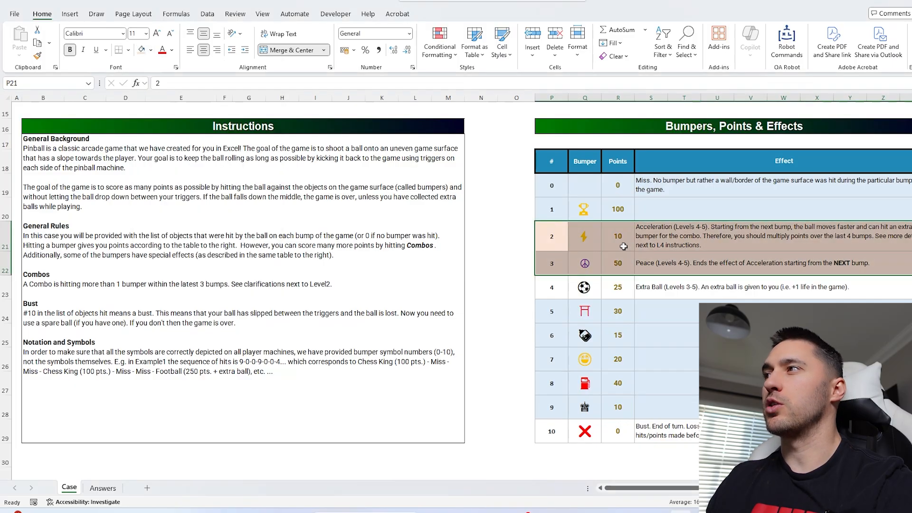
drag(675, 235, 679, 264)
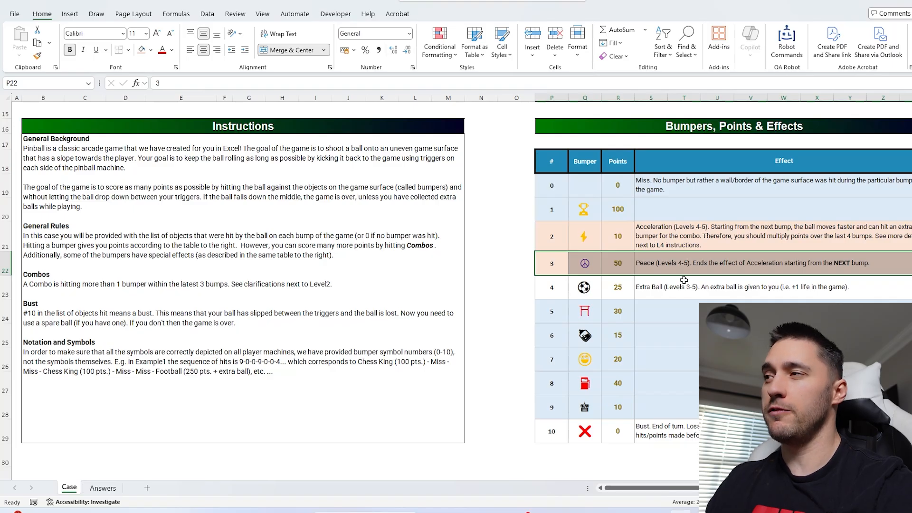
key(Down)
key(Left)
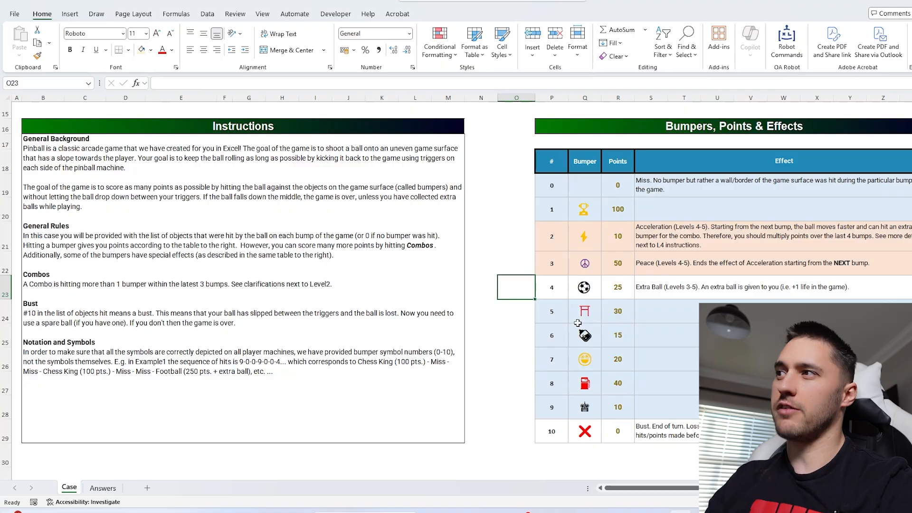
Shade the Extra Ball row (4) and the Bust row (10) of the bumper table light yellow
drag(563, 291, 655, 287)
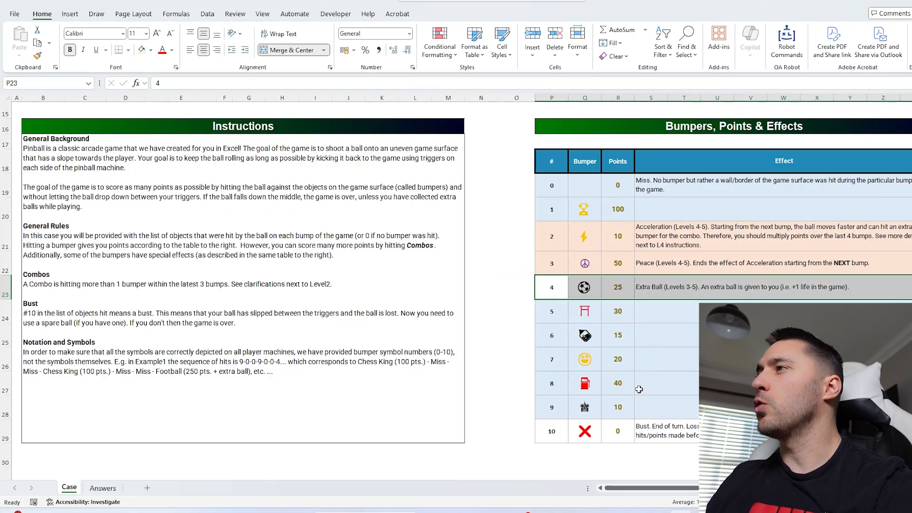
drag(562, 434, 666, 429)
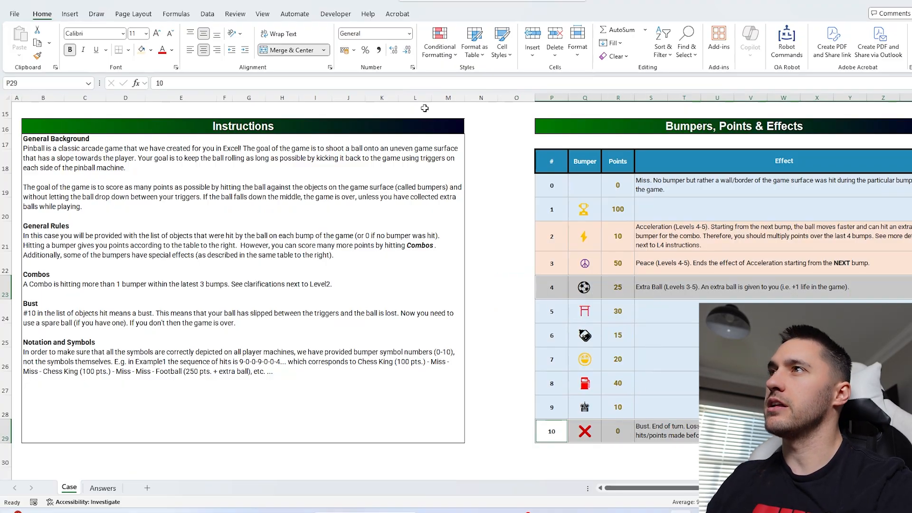
click(142, 50)
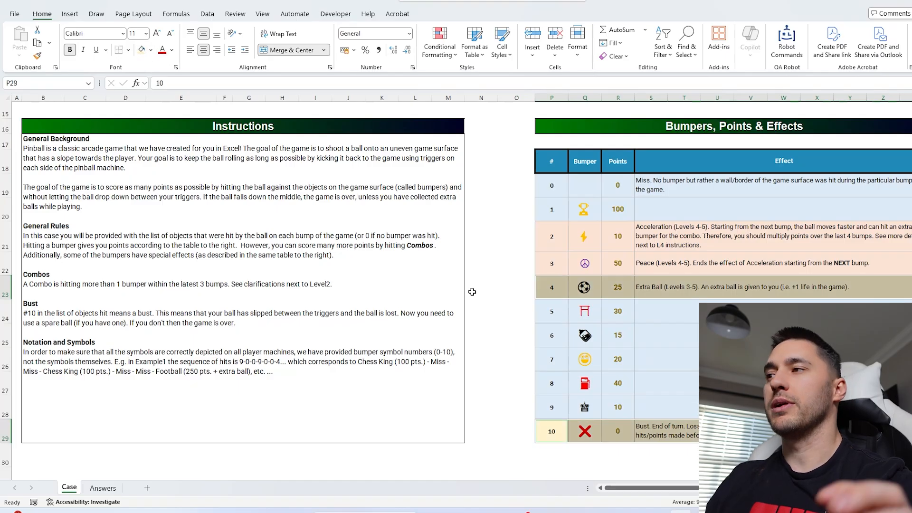
click(551, 301)
click(491, 309)
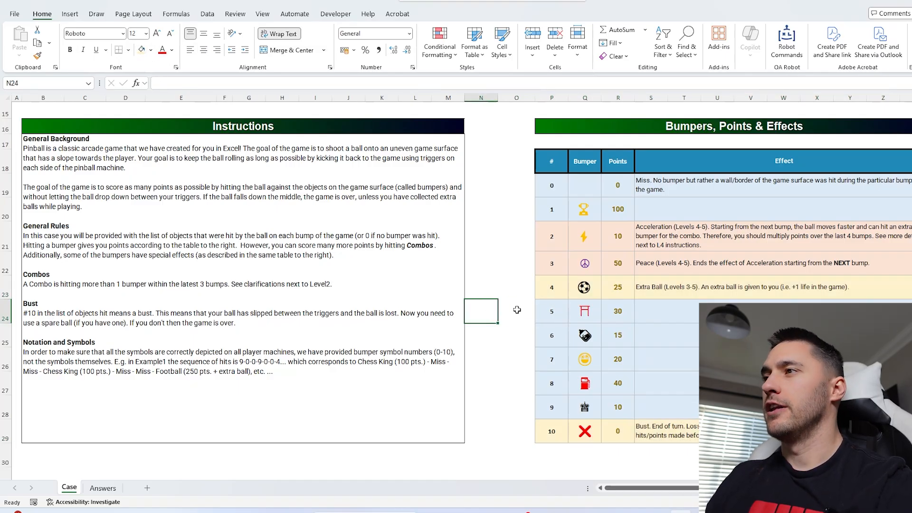
Examine the bonus questions and the Level 1 rules and game data further down the Case sheet
scroll(510, 309, down, 1)
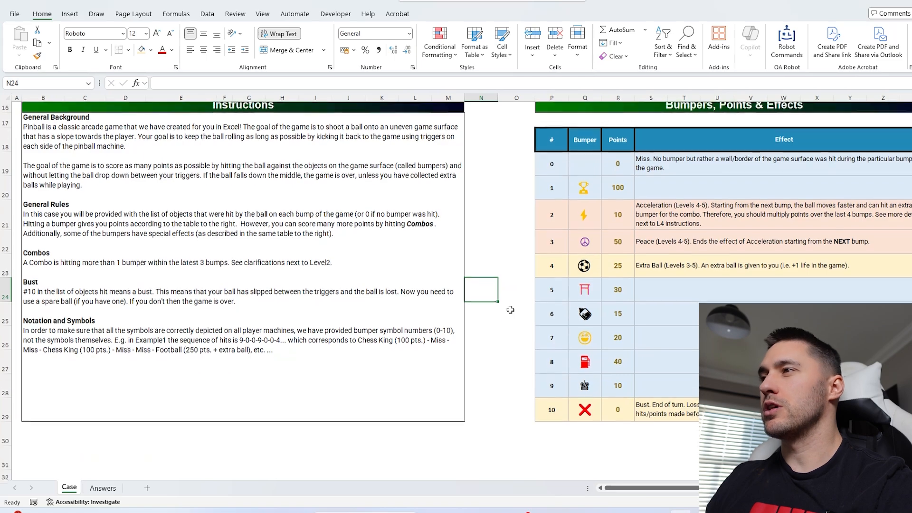
scroll(508, 311, up, 1)
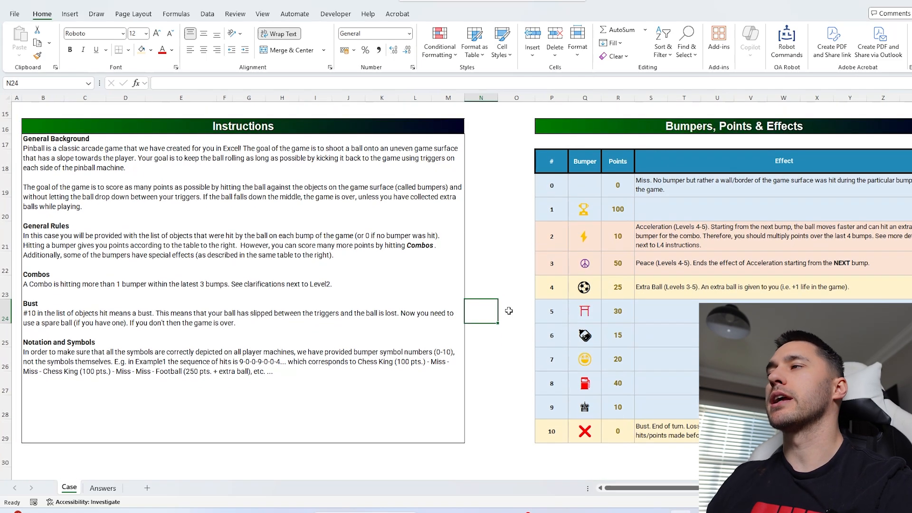
scroll(508, 311, down, 2)
scroll(508, 310, down, 10)
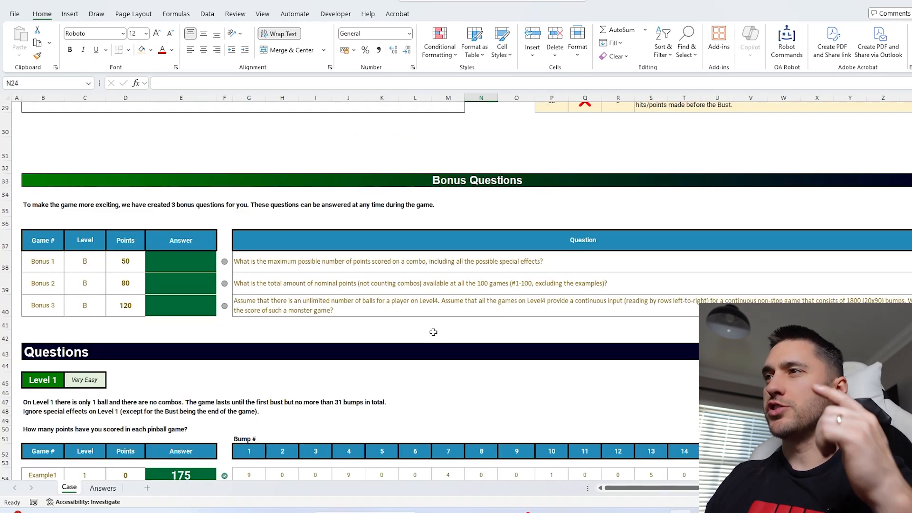
scroll(433, 332, down, 5)
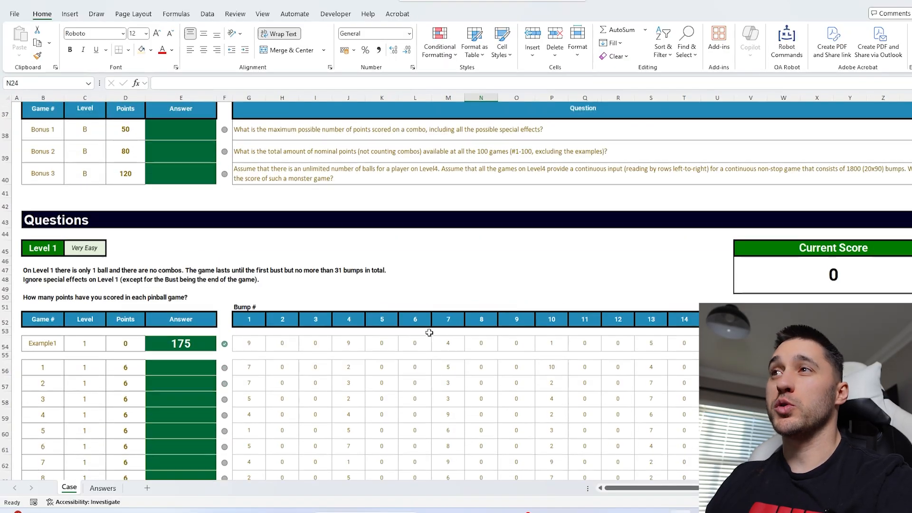
scroll(429, 333, up, 4)
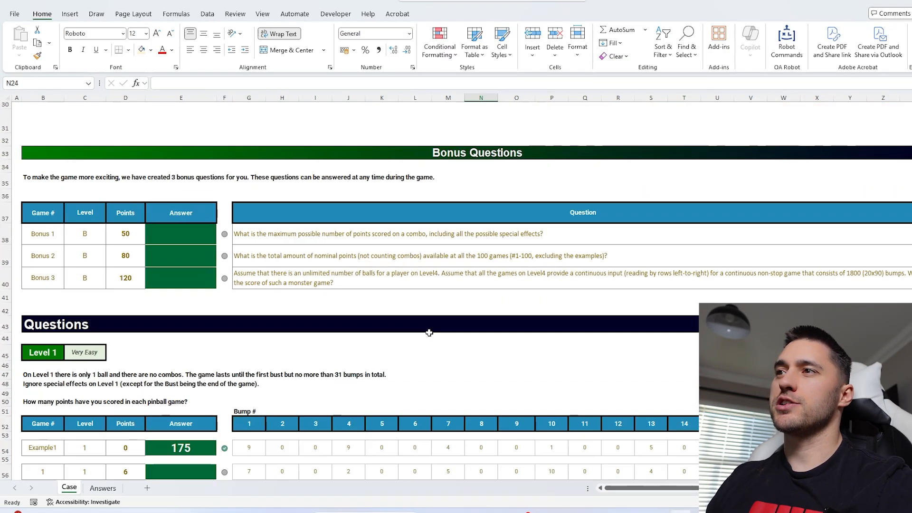
scroll(429, 333, down, 1)
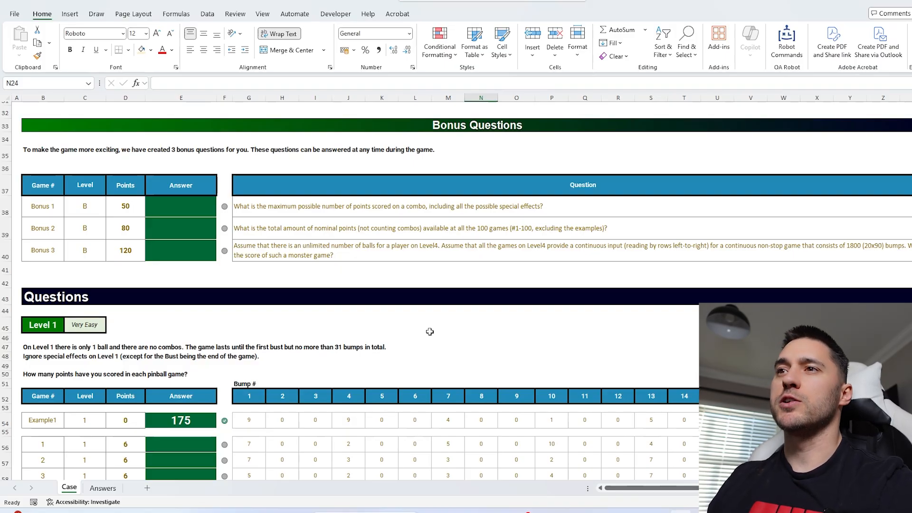
scroll(429, 332, down, 2)
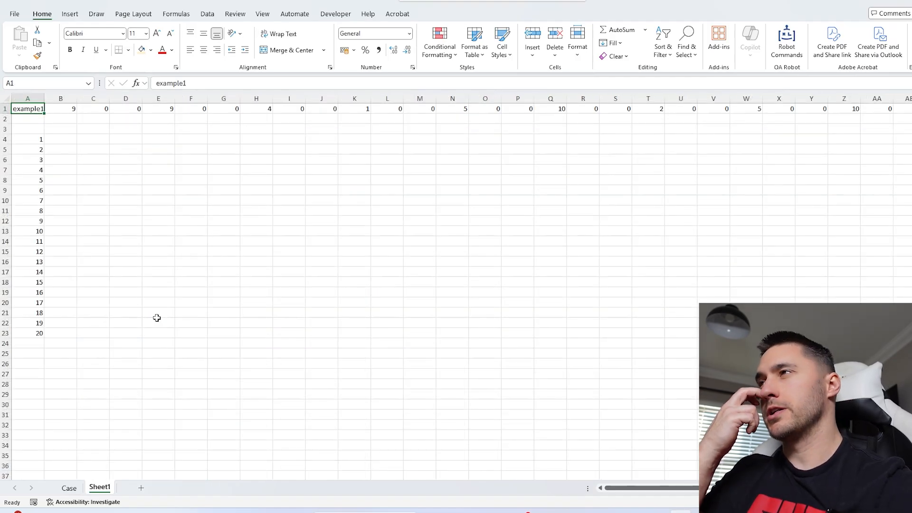
Hide the gridlines on Sheet1
click(215, 157)
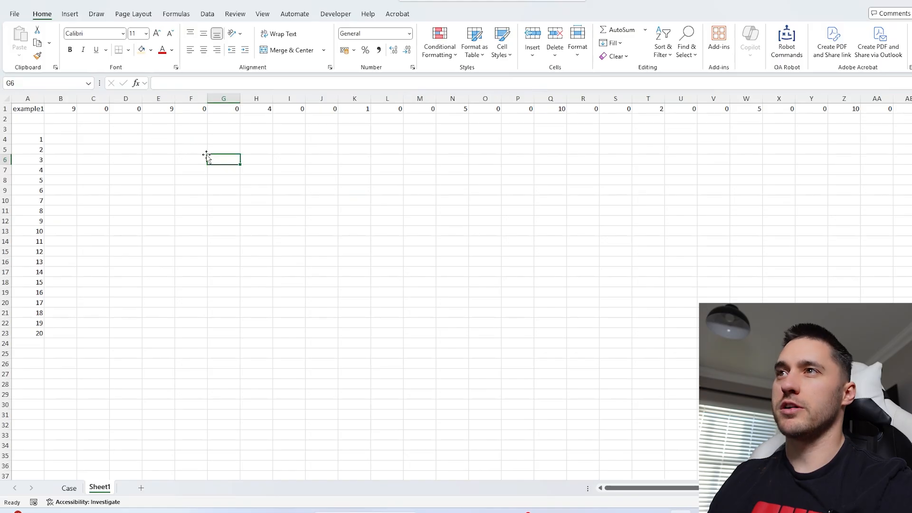
click(192, 150)
key(alt+w)
key(v)
key(g)
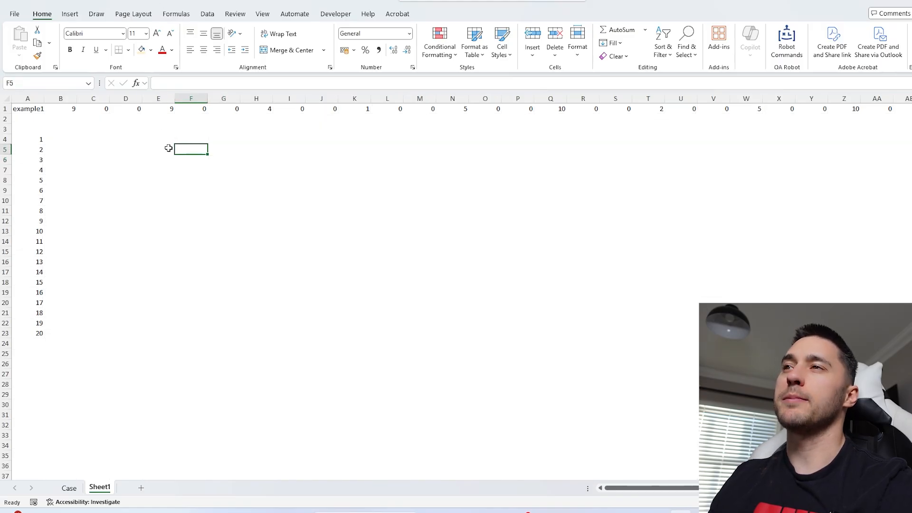
Enter the column headers Turn, Hit and Points in cells D5, E5 and F5
key(Left)
key(Left)
text(Tu)
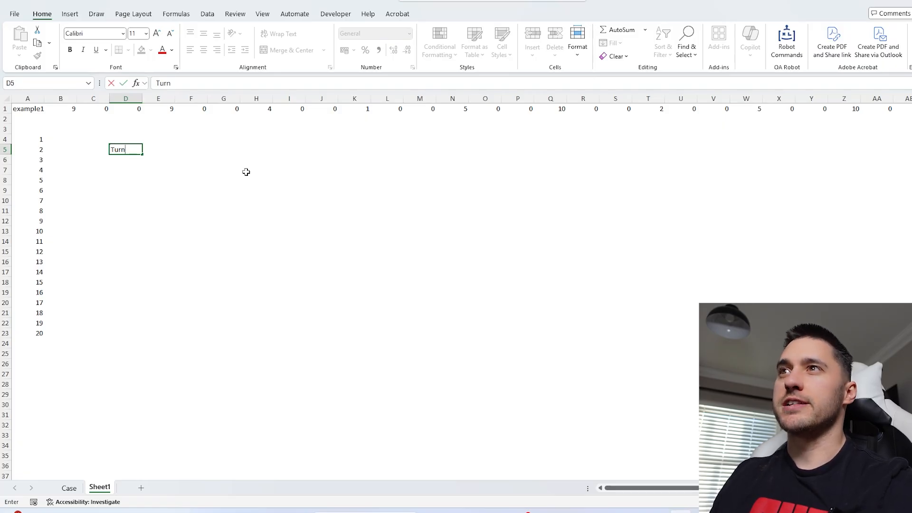
key(Tab)
text(Hit)
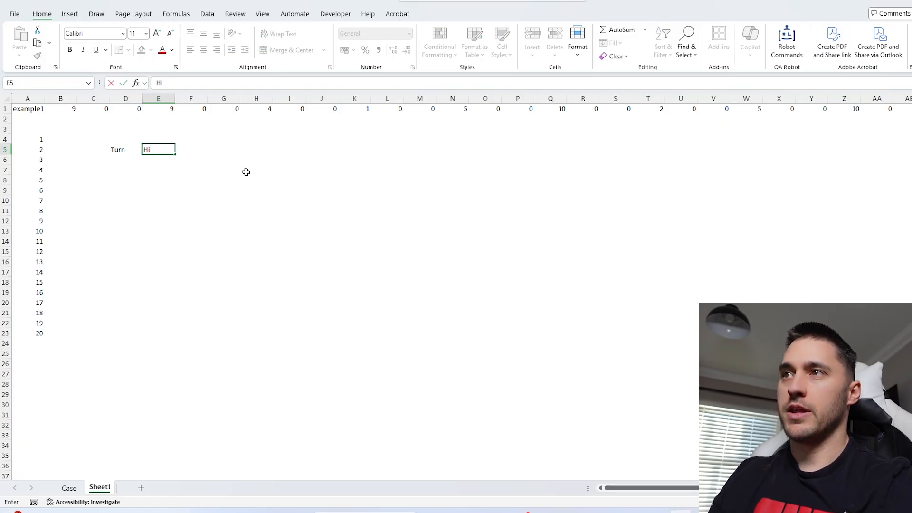
key(Tab)
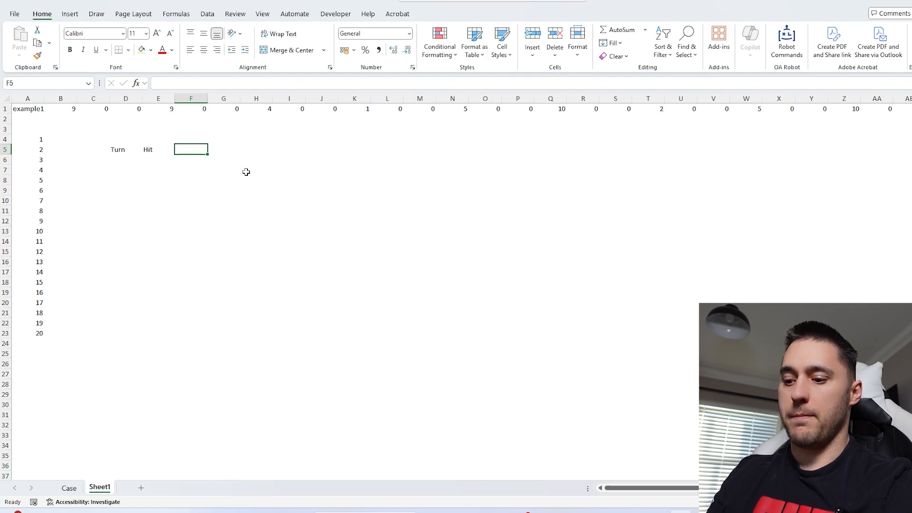
text(Points)
key(Return)
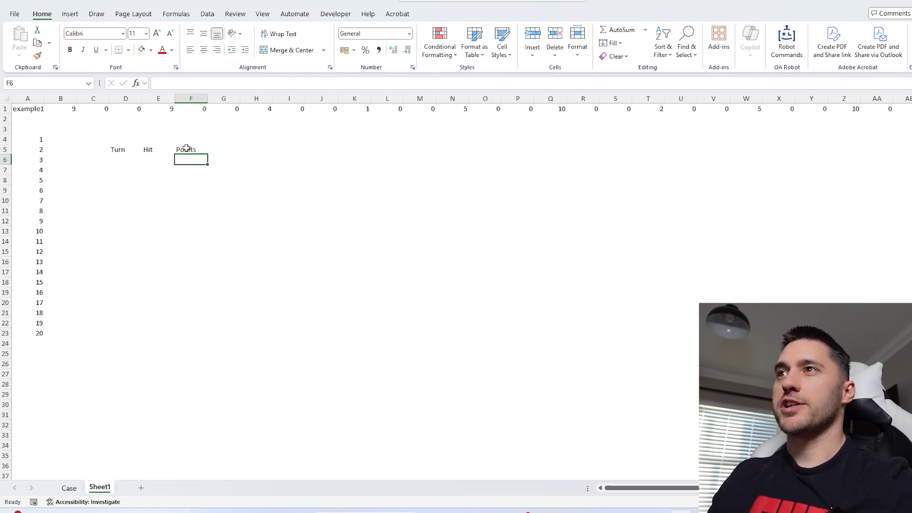
Make the headers in D5:F5 bold and centre the contents of column D and the columns after it
drag(183, 149, 120, 147)
key(ctrl+b)
click(176, 170)
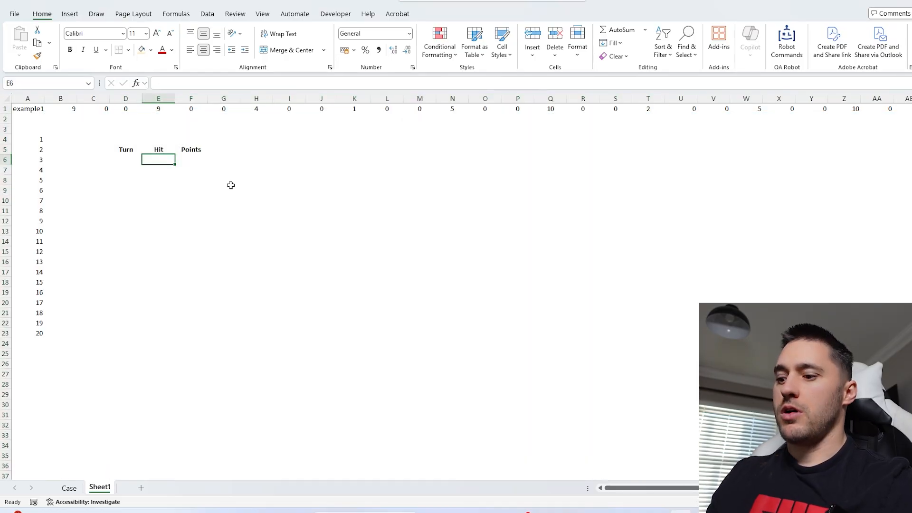
Enter =TOCOL(B1#) in E6 to list the example's hits vertically under Hit
text(=toco)
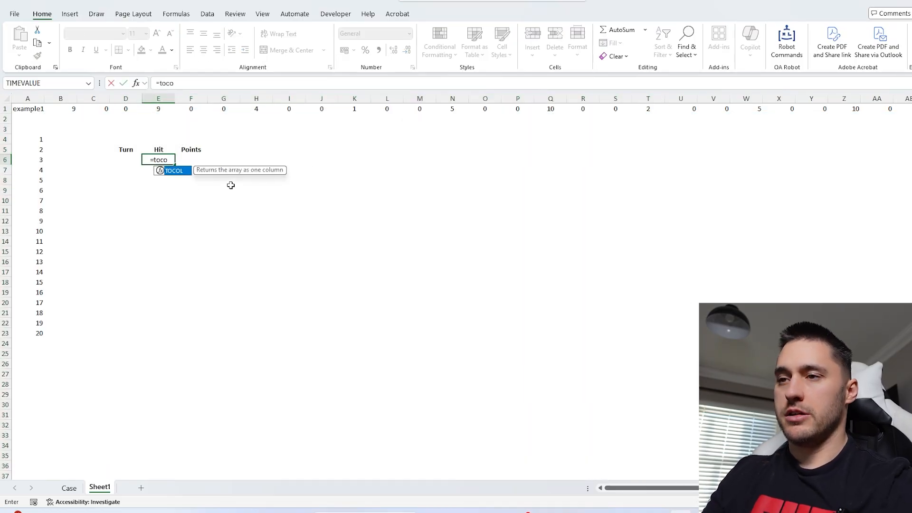
key(Tab)
click(76, 109)
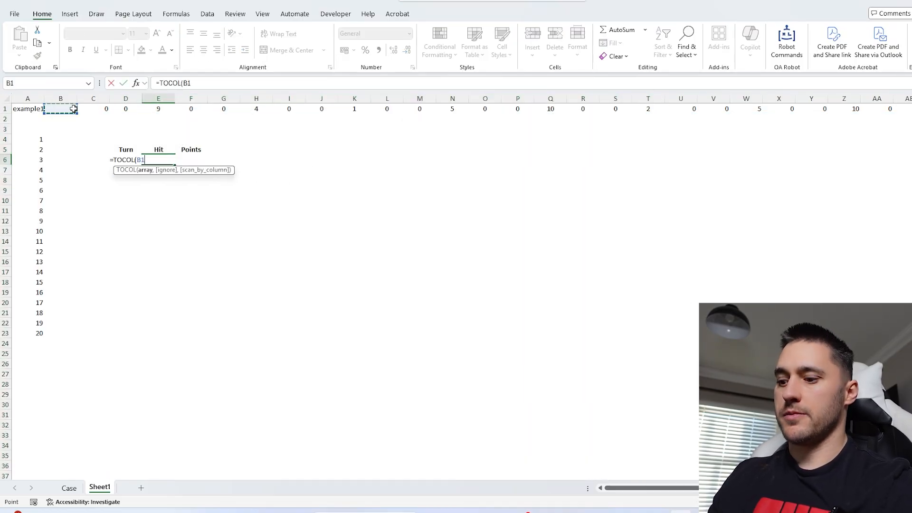
text(#)
key(Return)
Number the turns by entering =SEQUENCE(COUNTA(E6#)) in D6
click(124, 158)
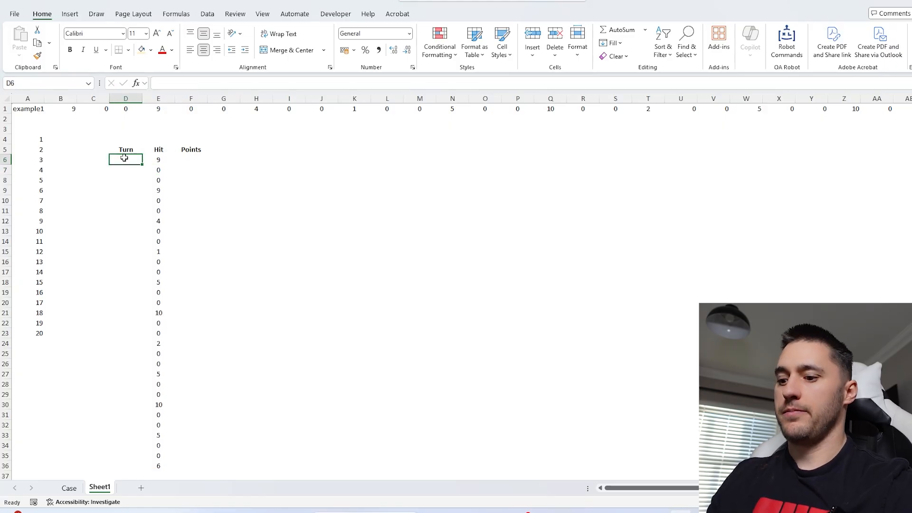
text(=seq)
key(Tab)
text(coun)
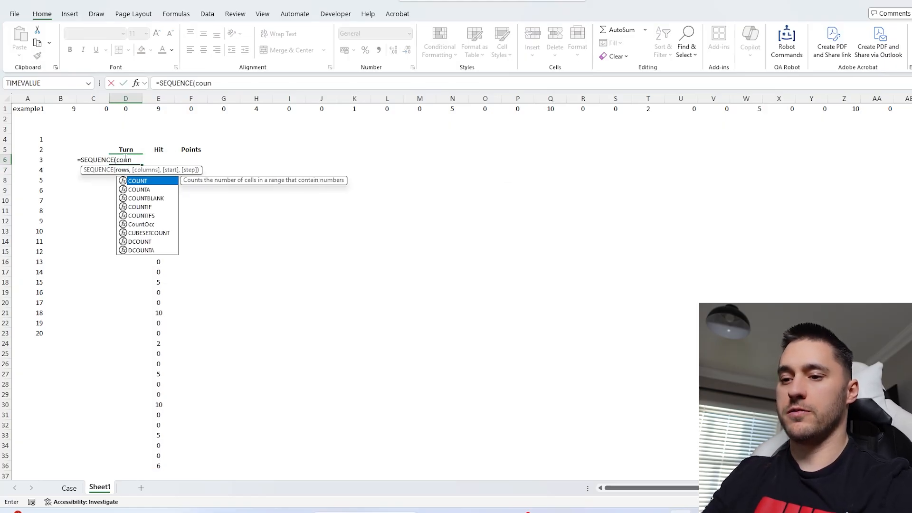
text(ta)
key(Tab)
key(Right)
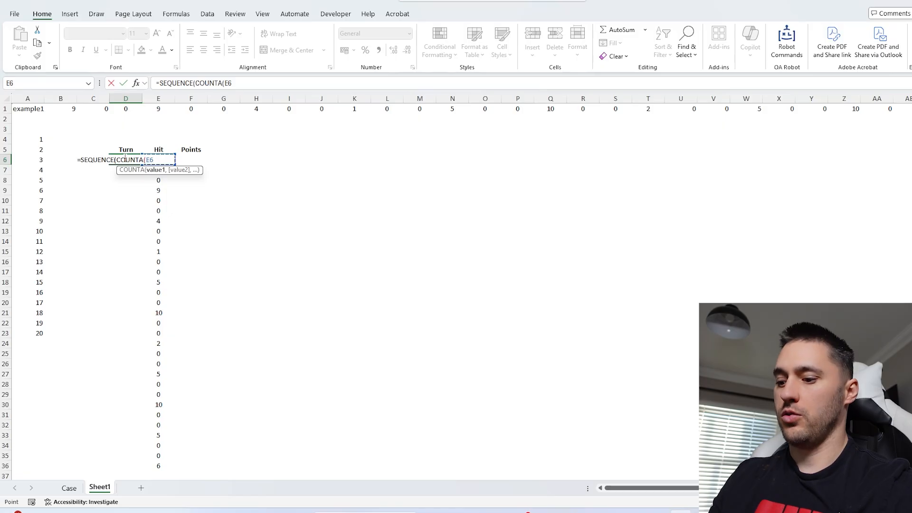
text(#)))
key(Return)
drag(126, 160, 159, 163)
click(70, 106)
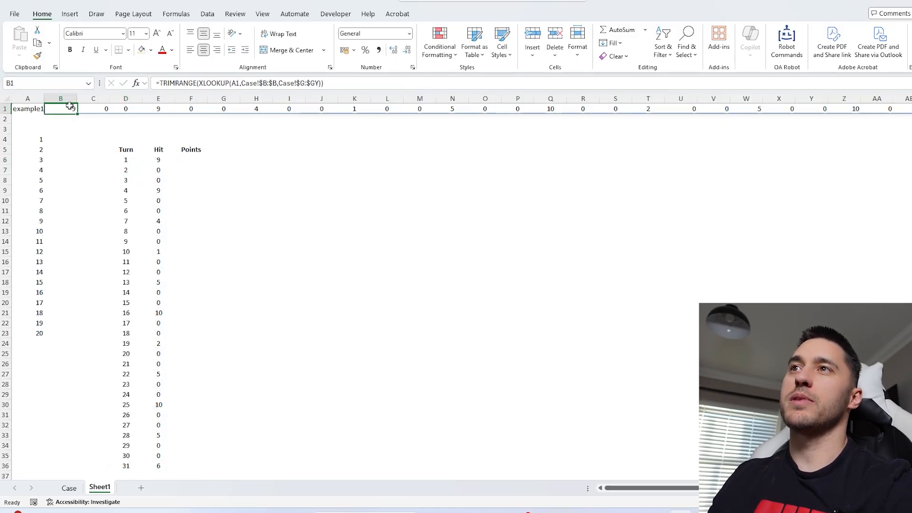
drag(70, 105, 503, 107)
click(161, 159)
click(129, 159)
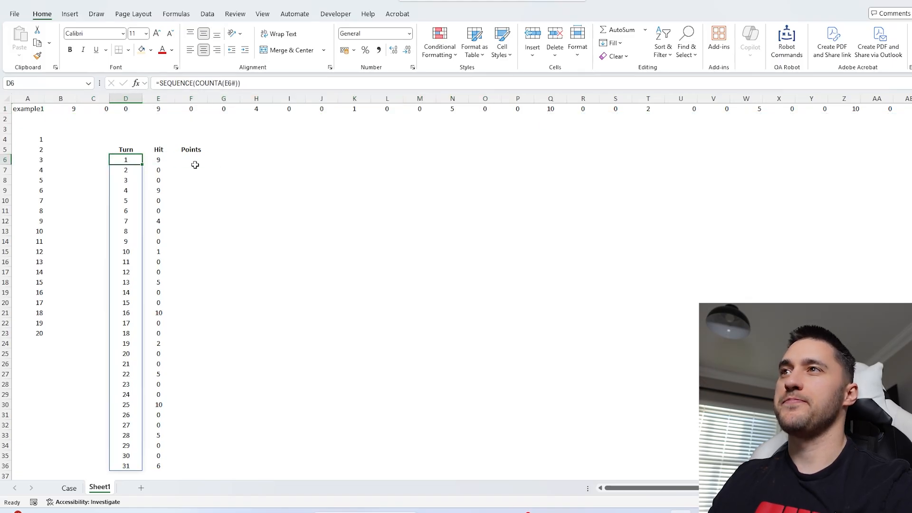
Enter an XLOOKUP in F6 that finds E6# in Case!$P$19:$P$29 and returns the bumper table's Points column
click(195, 164)
text(=xl)
key(Tab)
key(Left)
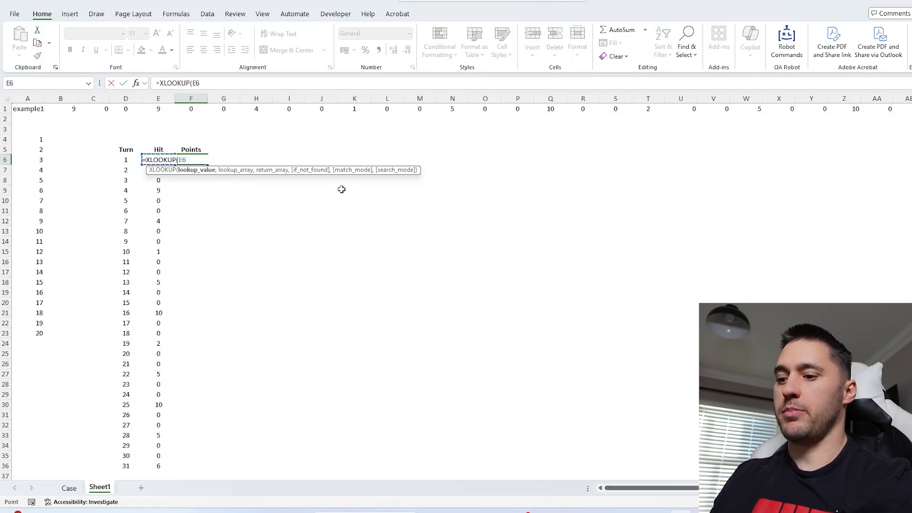
text(#,)
click(71, 488)
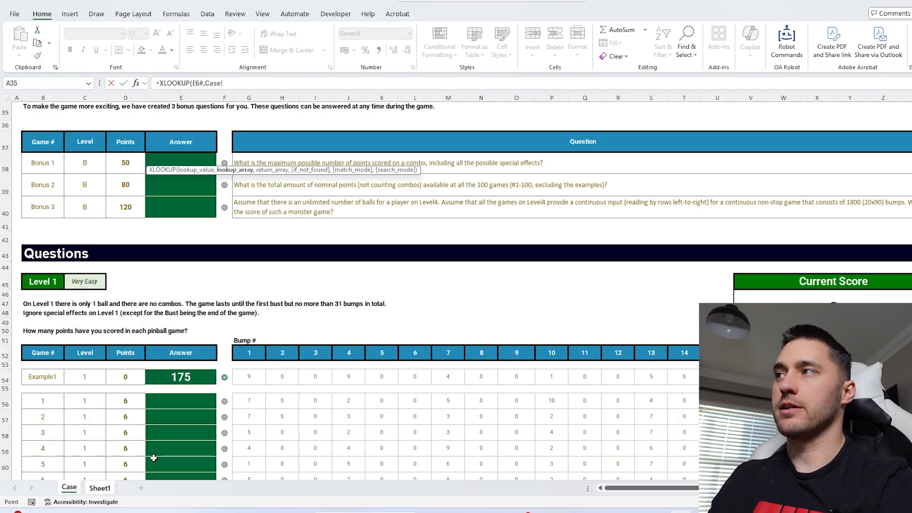
scroll(653, 287, up, 10)
scroll(653, 287, down, 4)
scroll(653, 287, up, 1)
click(562, 246)
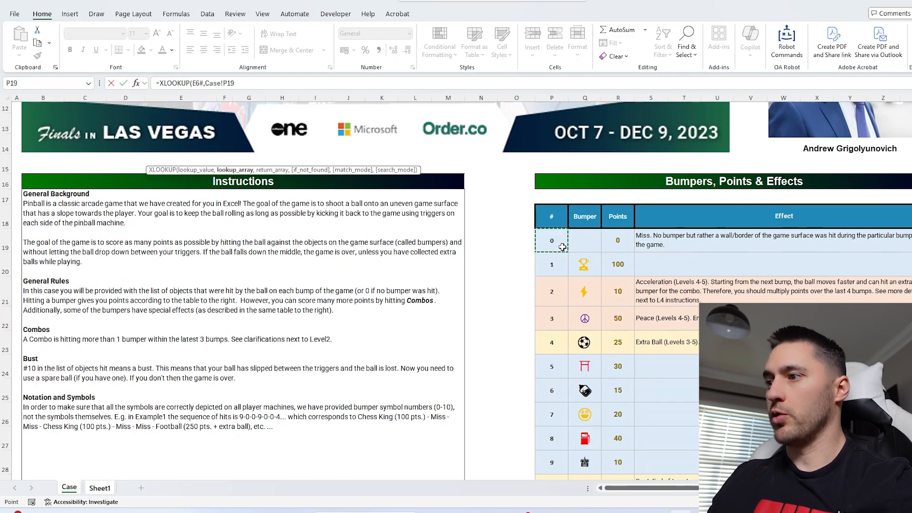
key(ctrl+shift+Down)
key(F4)
text(,)
click(627, 205)
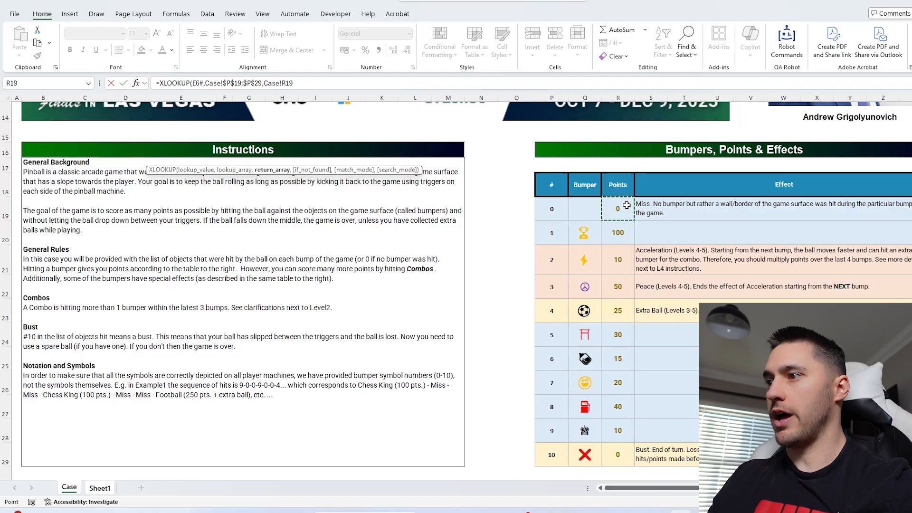
key(ctrl+shift+Down)
key(Return)
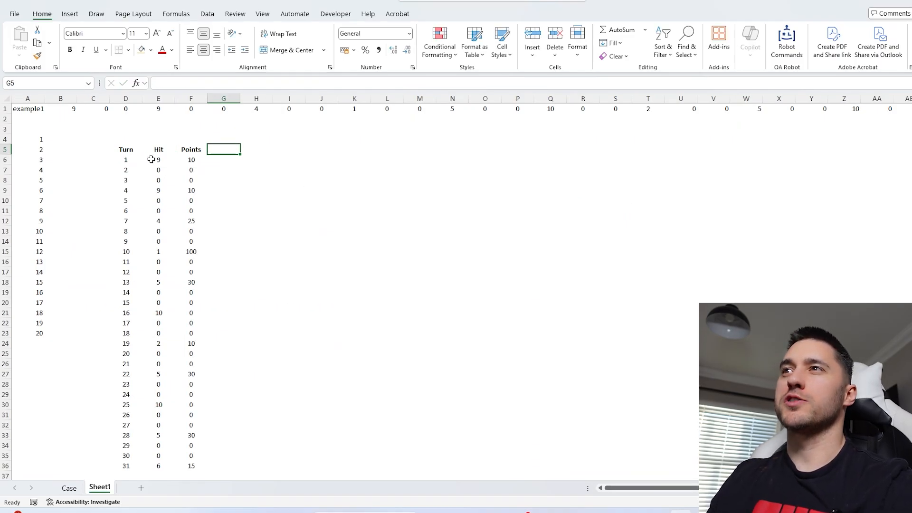
Insert a column before Points and enter the header Bust? in F5
drag(151, 159, 159, 467)
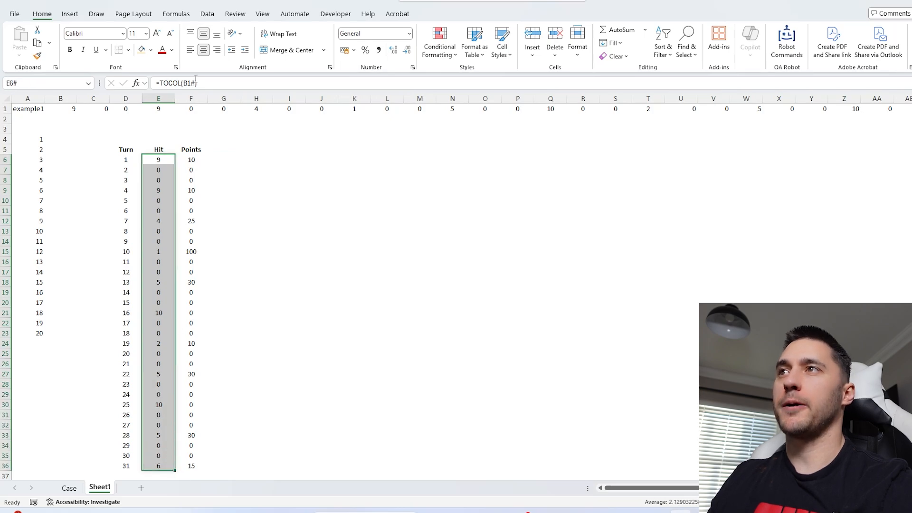
click(190, 99)
click(533, 36)
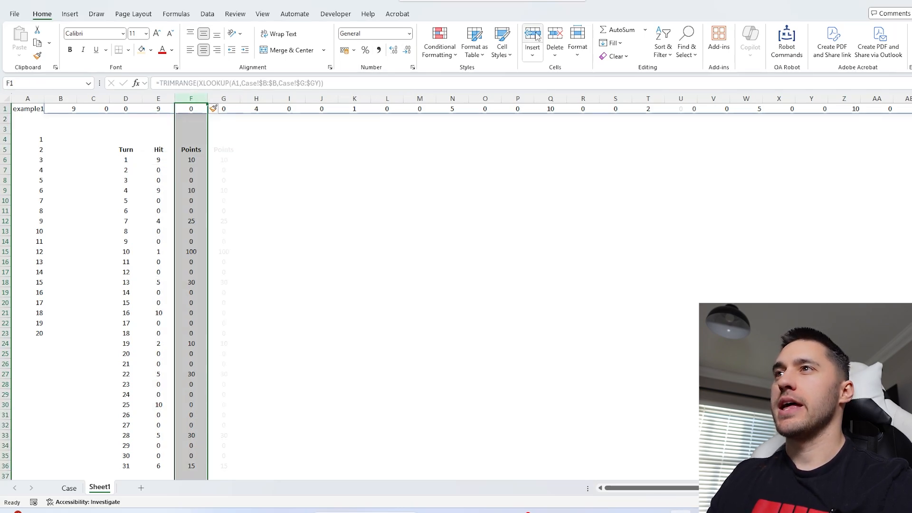
click(183, 149)
text(Bust)
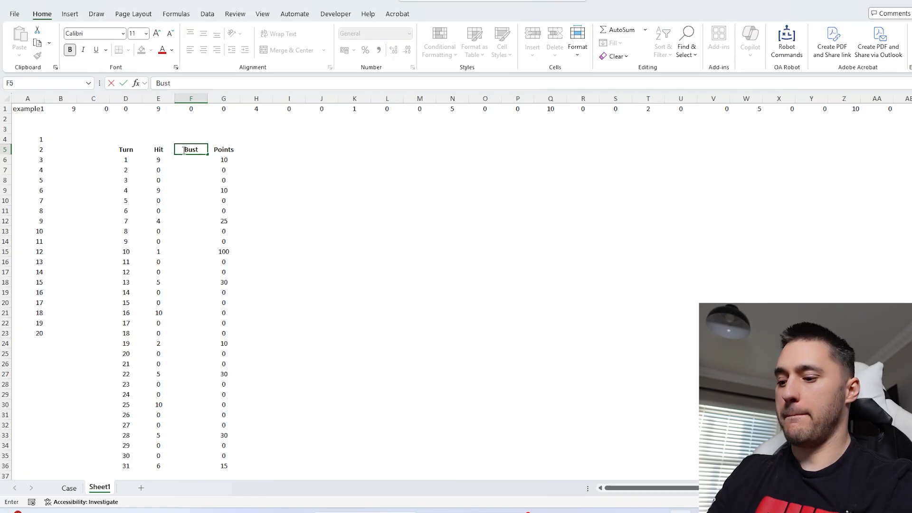
key(Return)
Enter =E6=10 in F6 to flag busts and fill it down the Bust? column to the last turn
text(=)
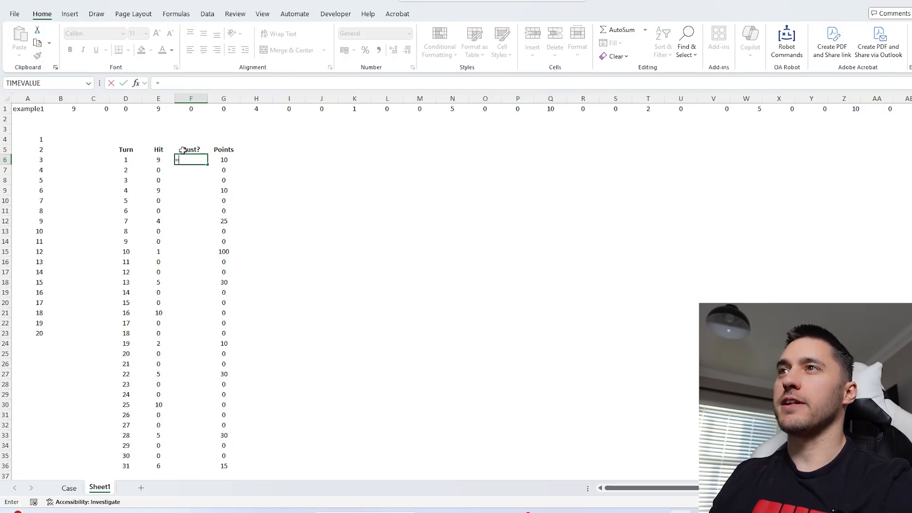
key(Left)
text(=)
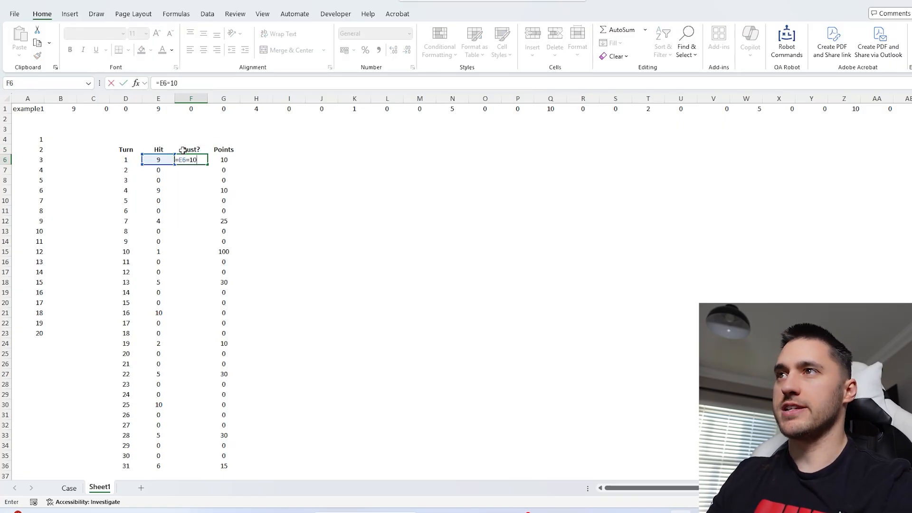
key(Return)
click(199, 163)
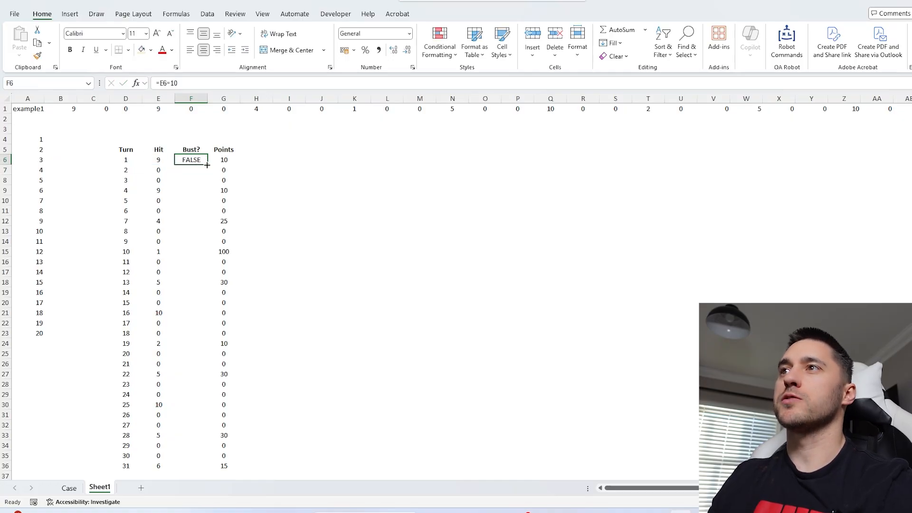
double_click(207, 165)
Change the F6 formula to =--(E6=10) so it returns 1 or 0, and refill the Bust? column
click(161, 83)
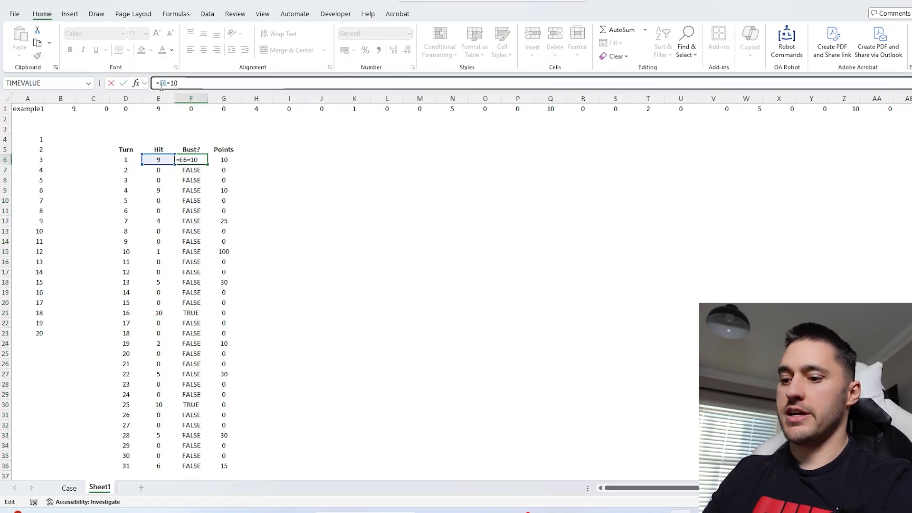
text(--()
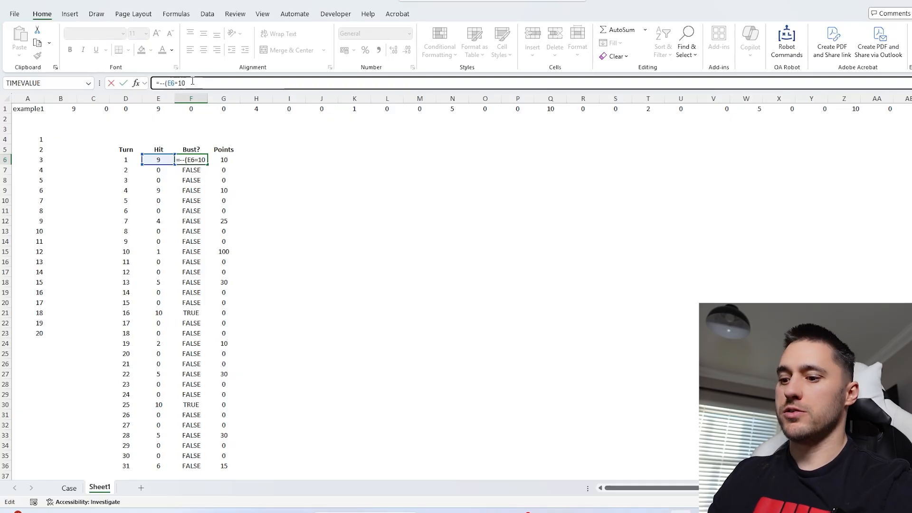
text())
key(Return)
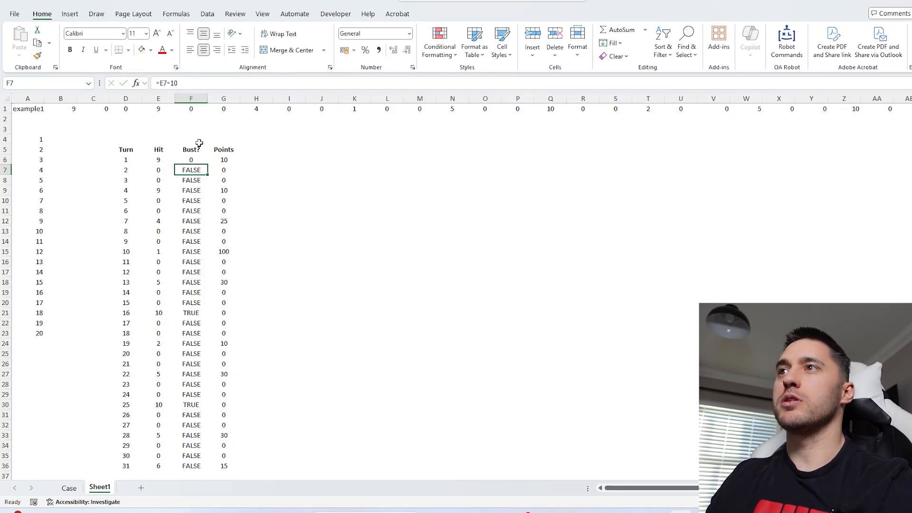
click(196, 160)
double_click(207, 165)
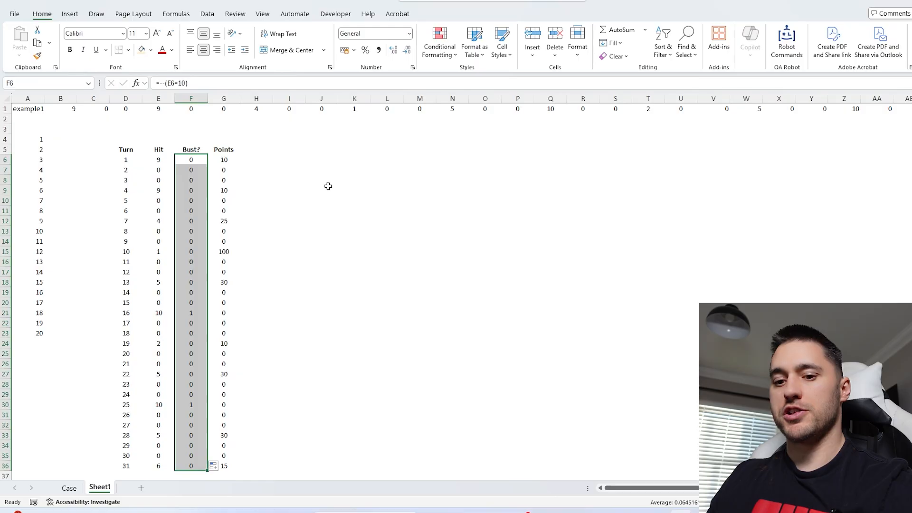
Apply the custom number format #,#;-#,#;- to the Bust? values in F6:F36 so zeros show as dashes
key(ctrl+1)
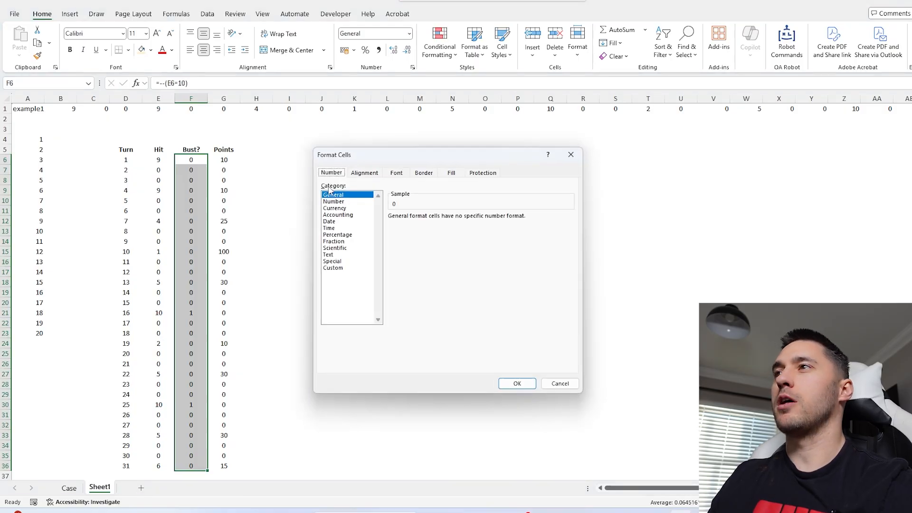
click(332, 268)
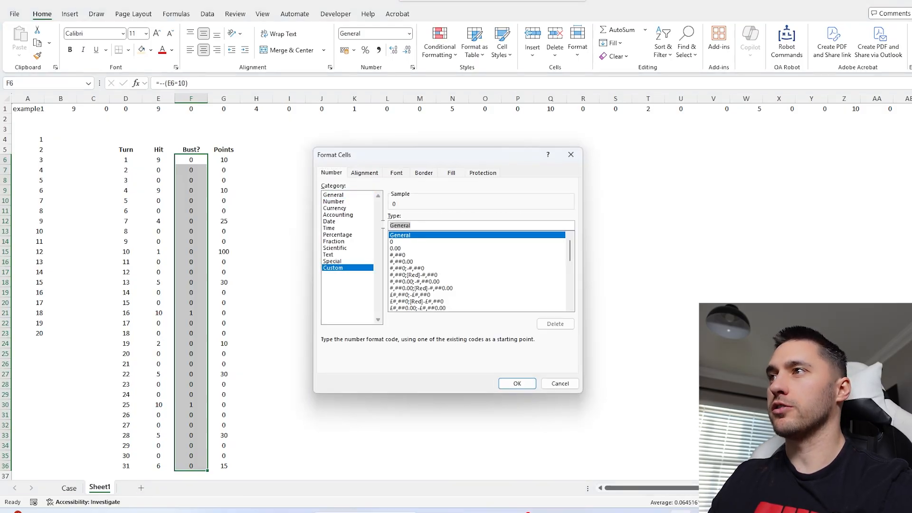
text(#,#;-#,#;-)
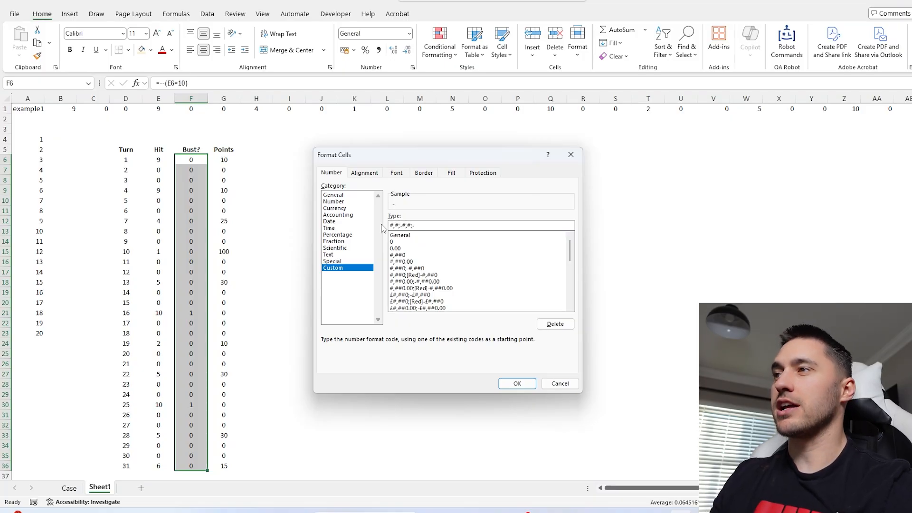
key(Return)
Add a bold Tot Points header in H5 and widen column H to fit it
click(188, 313)
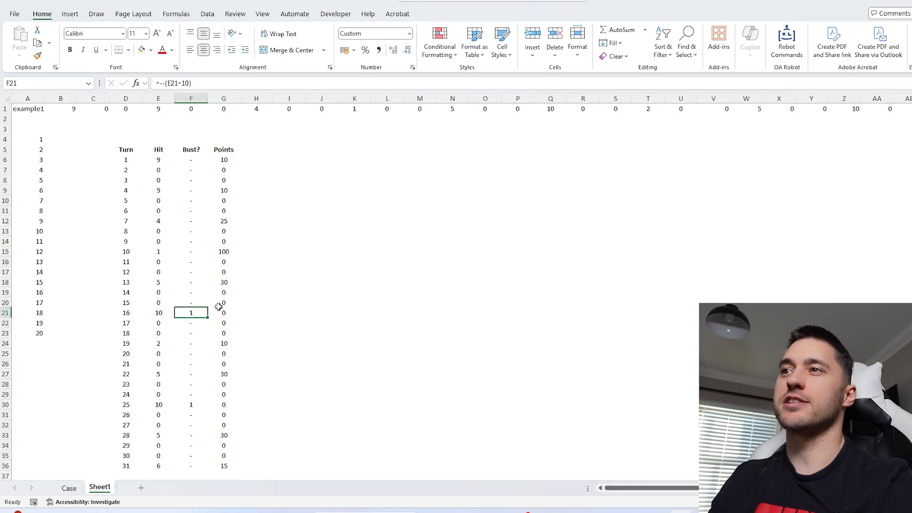
key(ctrl+Up)
key(Right)
key(Right)
text(T)
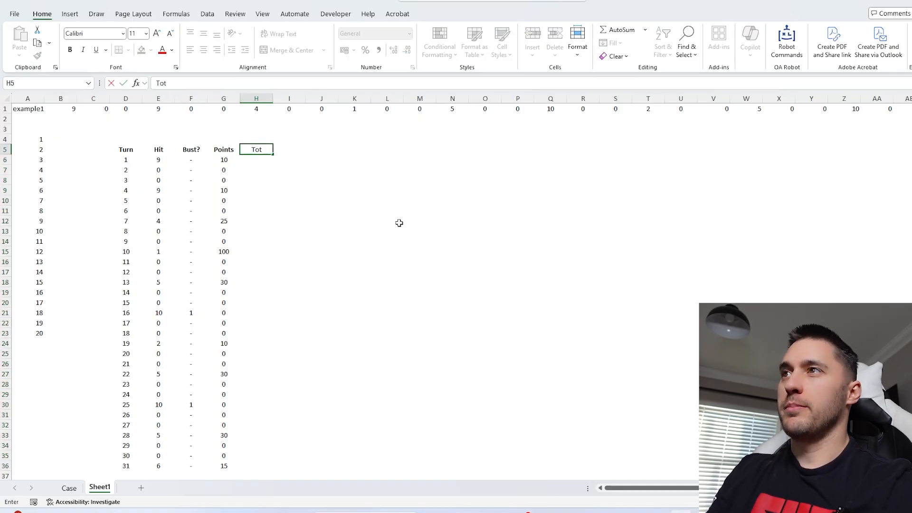
text(ot Points)
key(Return)
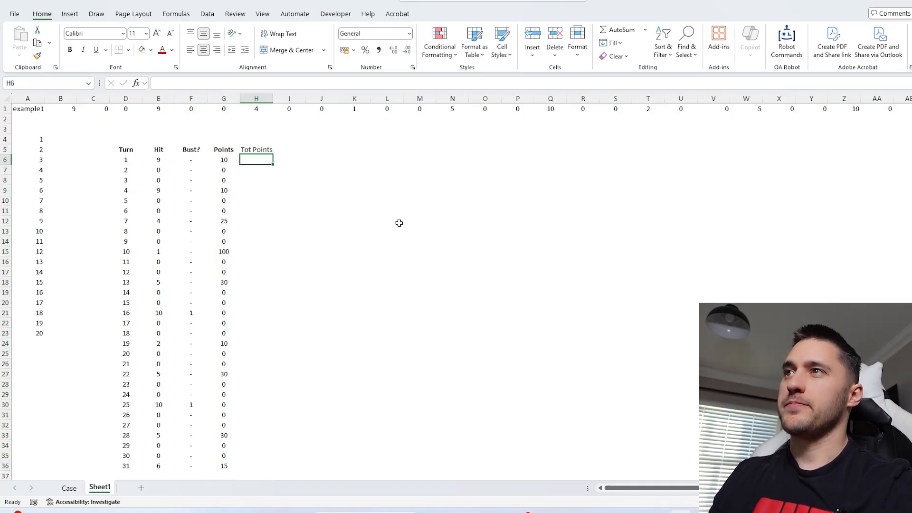
drag(276, 96, 289, 96)
click(264, 150)
key(ctrl+b)
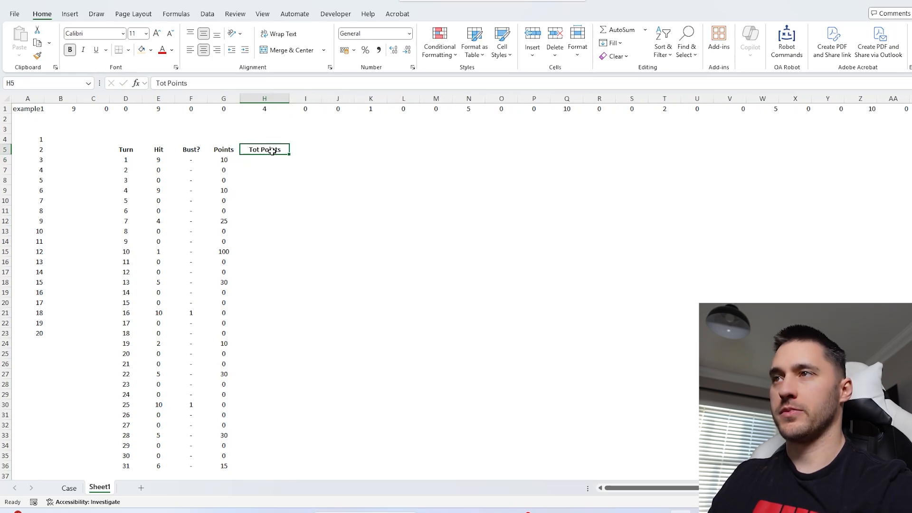
Build a running points total with =G6 in H6 and =G7+H6 in H7, filled down to the last turn
click(282, 162)
text(=)
key(Left)
key(Return)
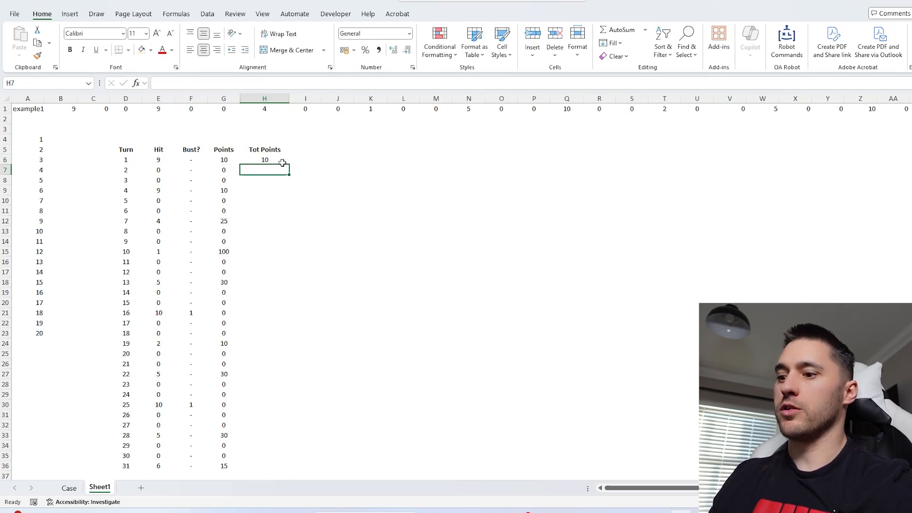
text(=)
key(Left)
text(+)
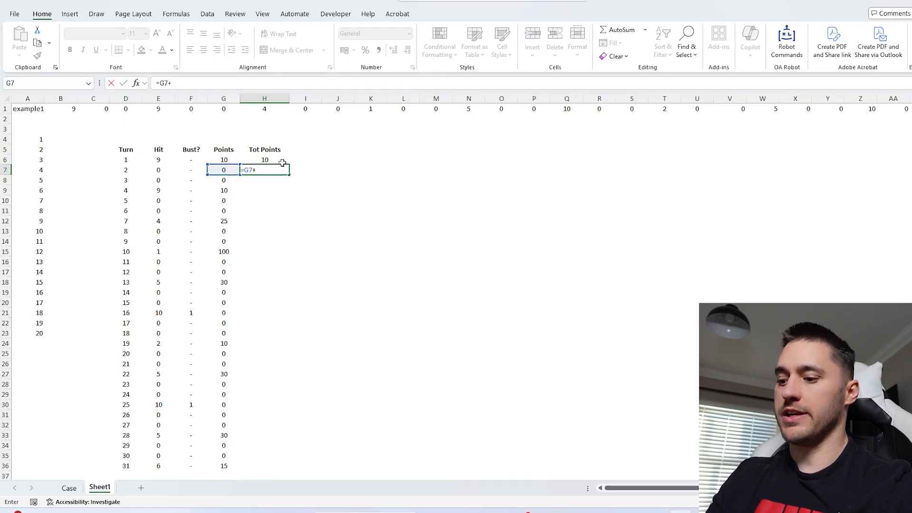
key(Up)
key(Return)
key(Up)
double_click(289, 176)
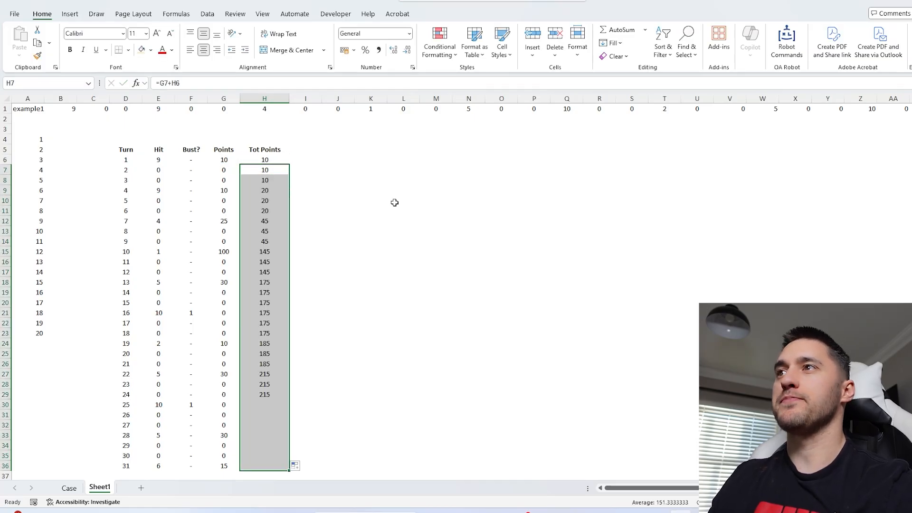
Insert a column before Tot Points and enter the header Lives in H5
drag(137, 313, 285, 313)
click(69, 487)
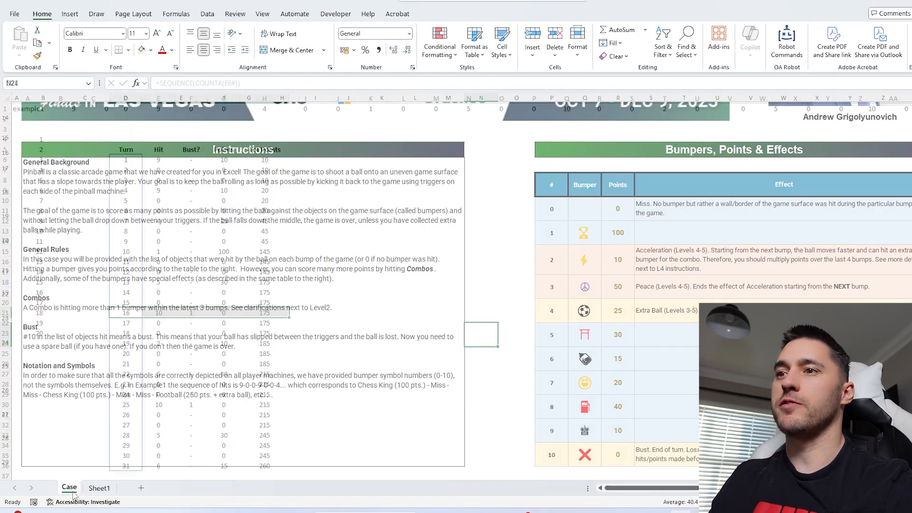
scroll(137, 294, down, 10)
click(99, 488)
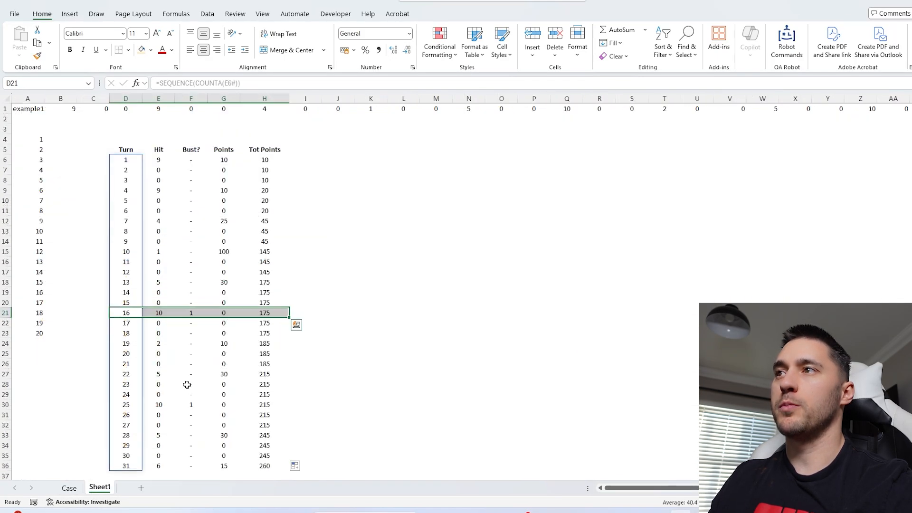
drag(265, 160, 134, 466)
click(251, 97)
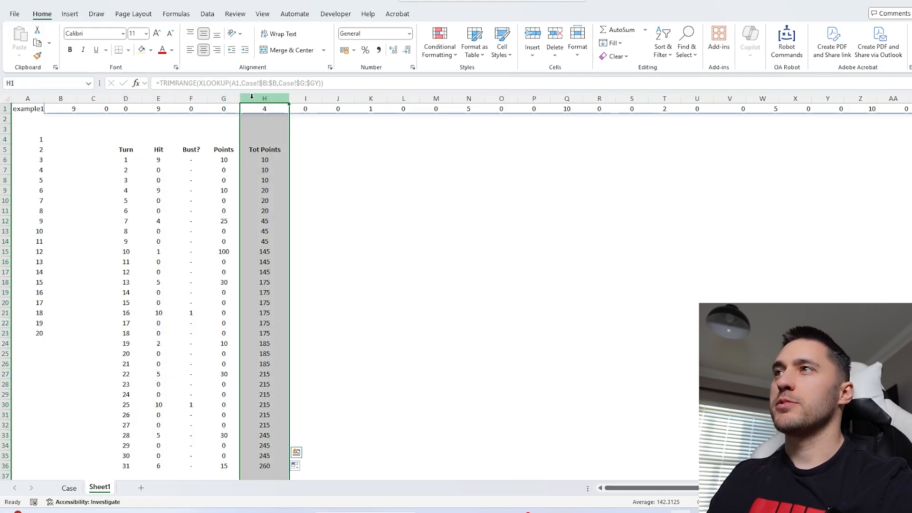
click(532, 36)
click(252, 147)
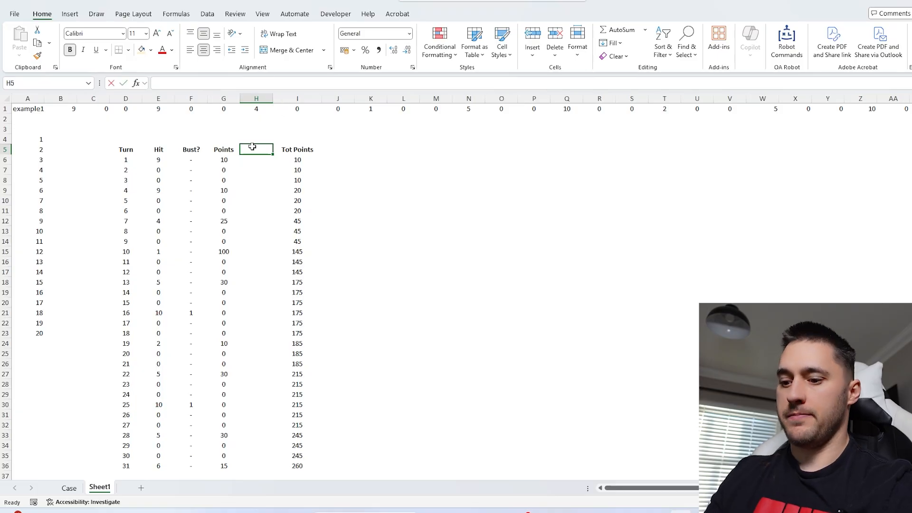
text(Livesa)
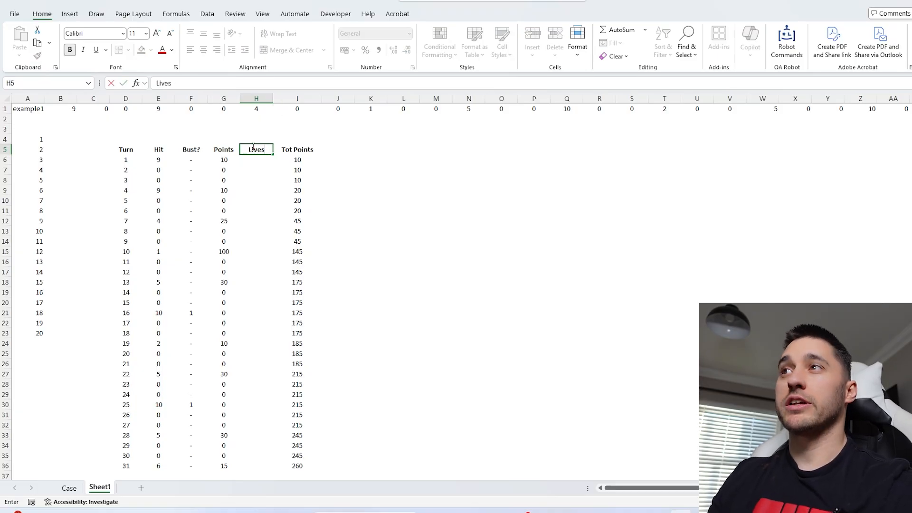
key(Return)
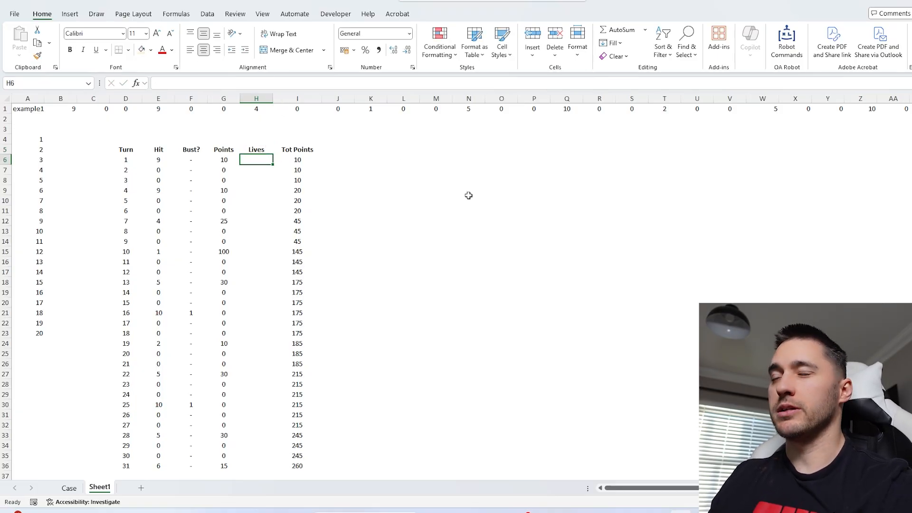
Set the starting Lives in H6 to 1, enter =H6-F6 in H7 and fill it down to the last turn
text(1)
key(Return)
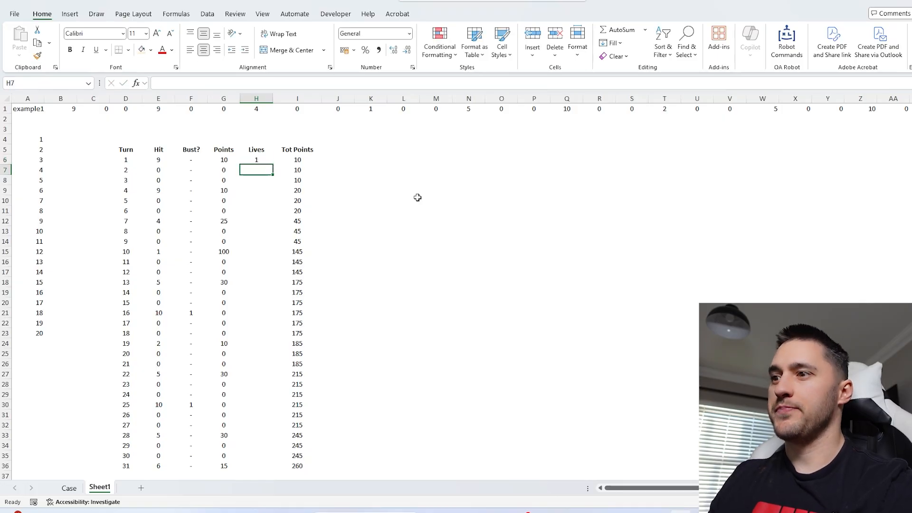
text(=)
key(Up)
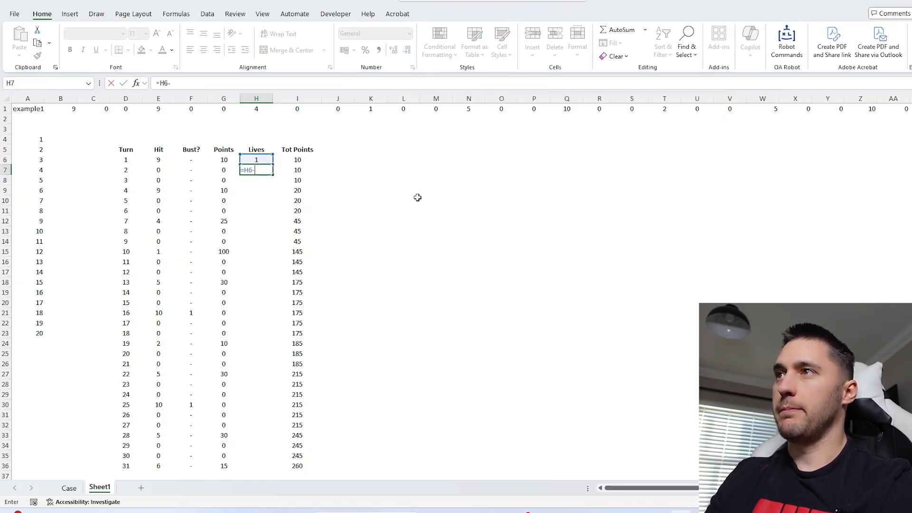
text(-)
click(192, 158)
key(Return)
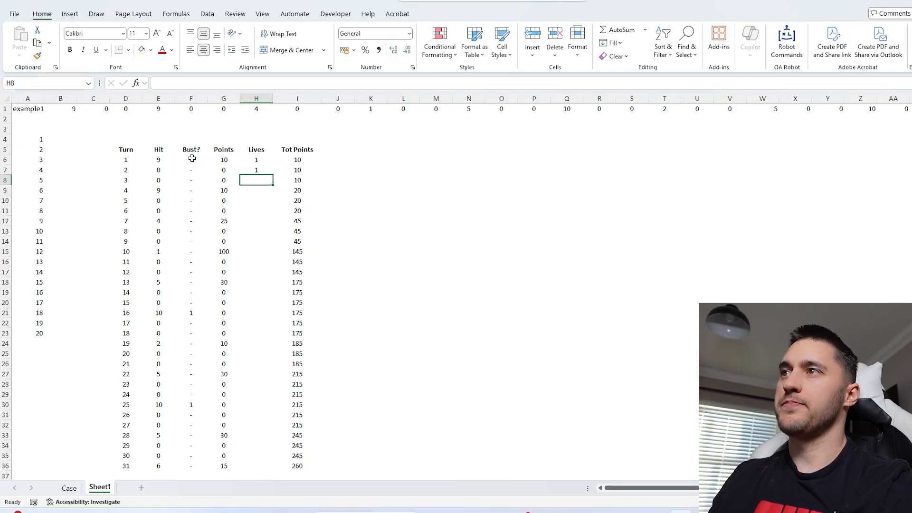
key(Up)
double_click(273, 175)
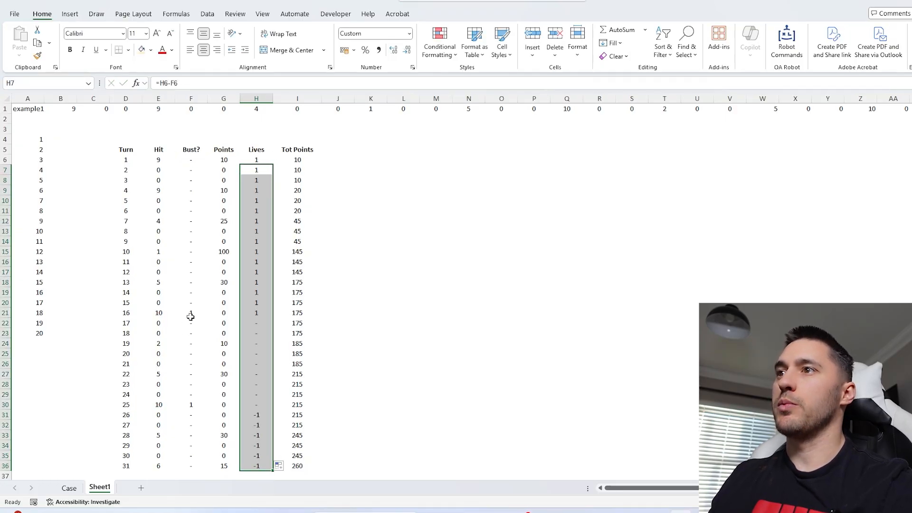
Examine how the Lives column changes after the turn 16 and turn 25 busts and through the final turns
drag(190, 313, 249, 311)
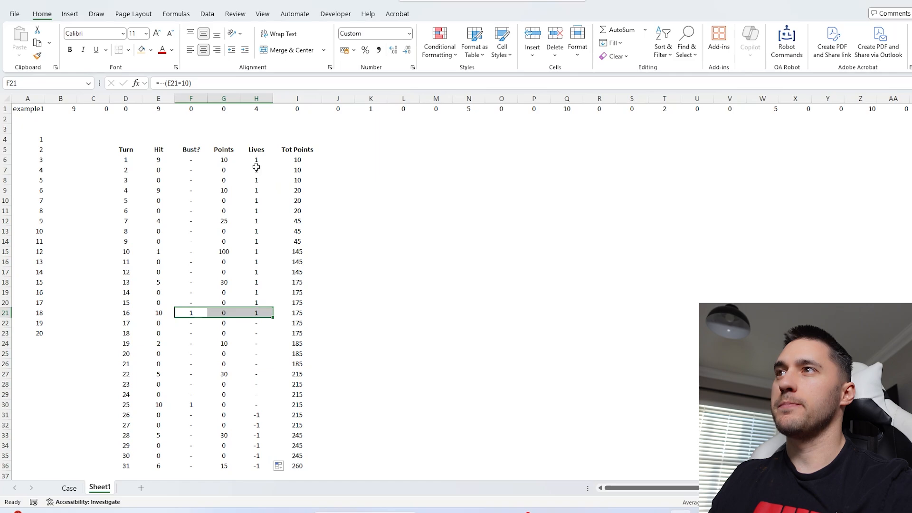
drag(256, 167, 248, 465)
scroll(245, 379, down, 3)
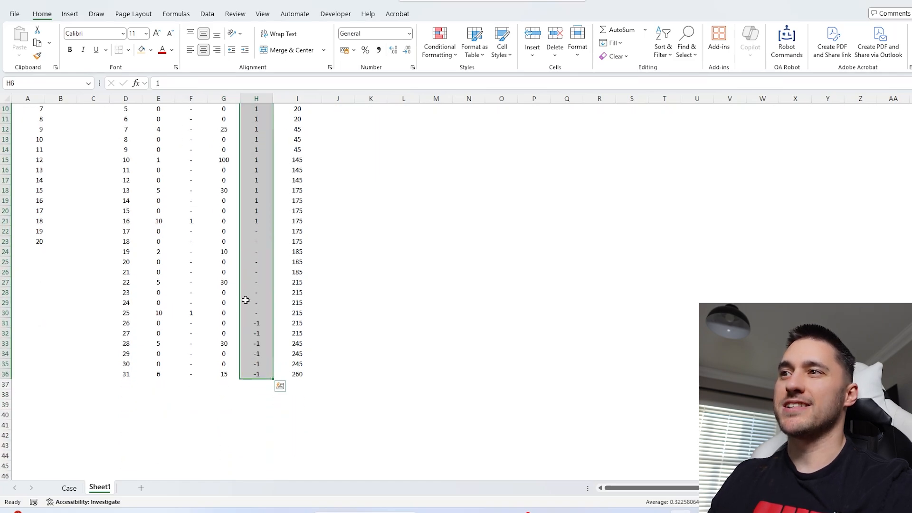
drag(245, 303, 250, 372)
scroll(255, 318, up, 1)
scroll(252, 305, down, 2)
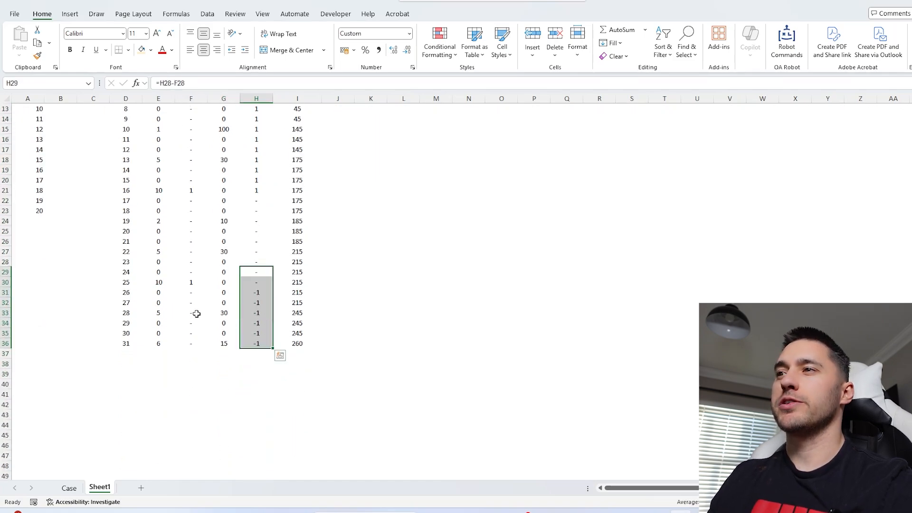
scroll(257, 332, down, 2)
drag(257, 293, 256, 435)
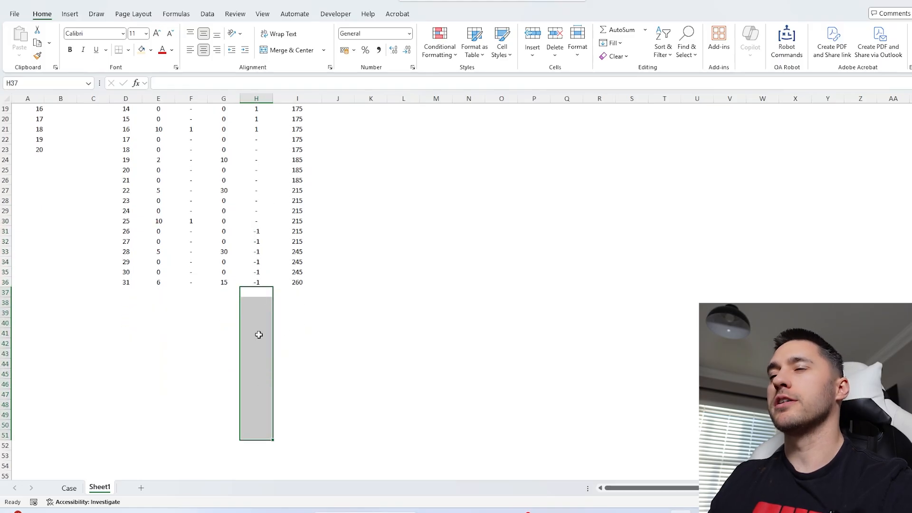
scroll(258, 292, up, 5)
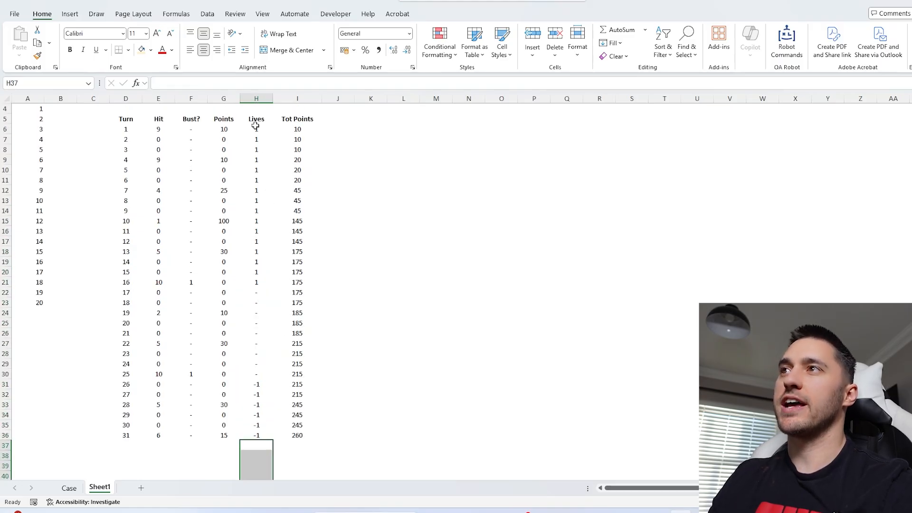
Try to keep Lives from dropping below zero with =MAX(0,H6-F6) in H7, filled down to the last turn
drag(255, 126, 264, 436)
drag(257, 394, 260, 434)
click(261, 198)
drag(254, 130, 257, 325)
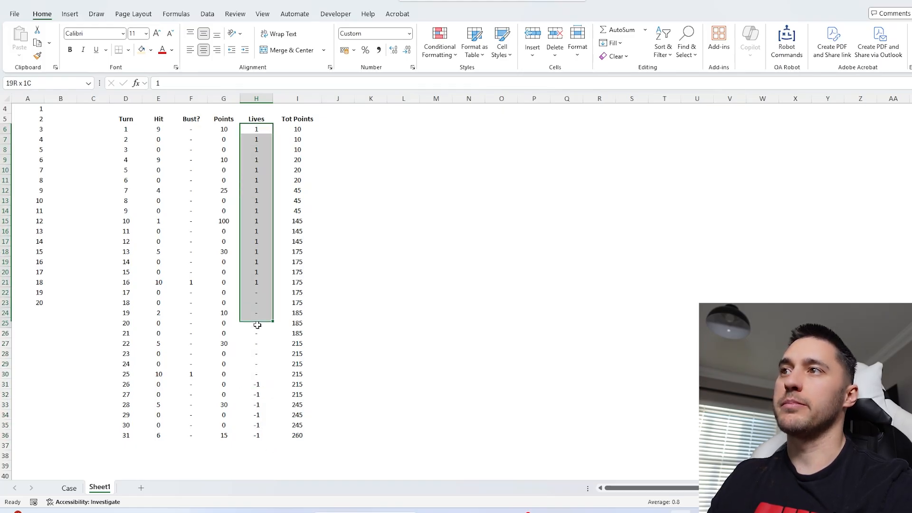
click(252, 142)
scroll(279, 333, up, 1)
click(159, 83)
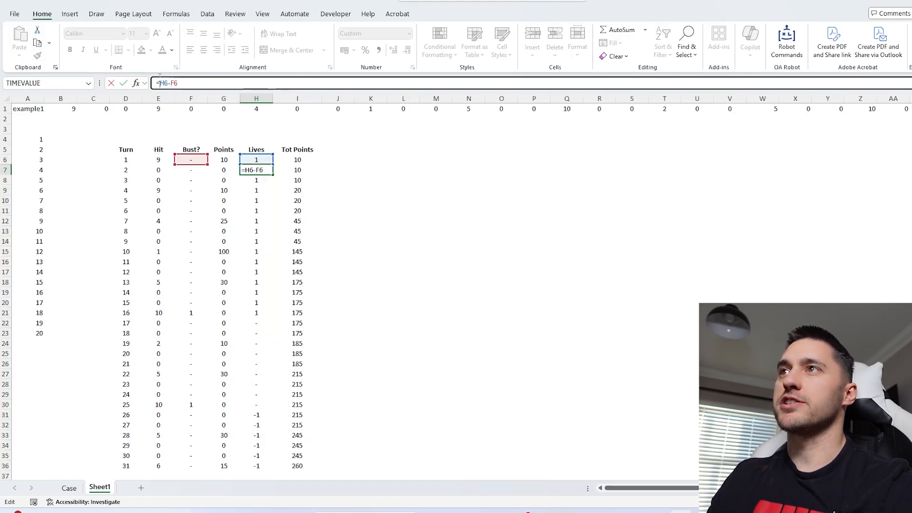
text(MAX(0,H6-F6)
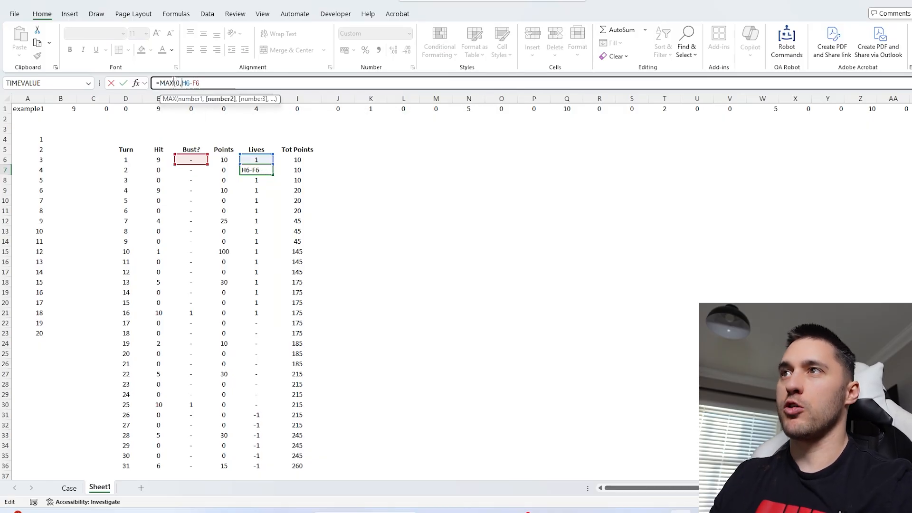
text())
key(ctrl+Return)
double_click(273, 175)
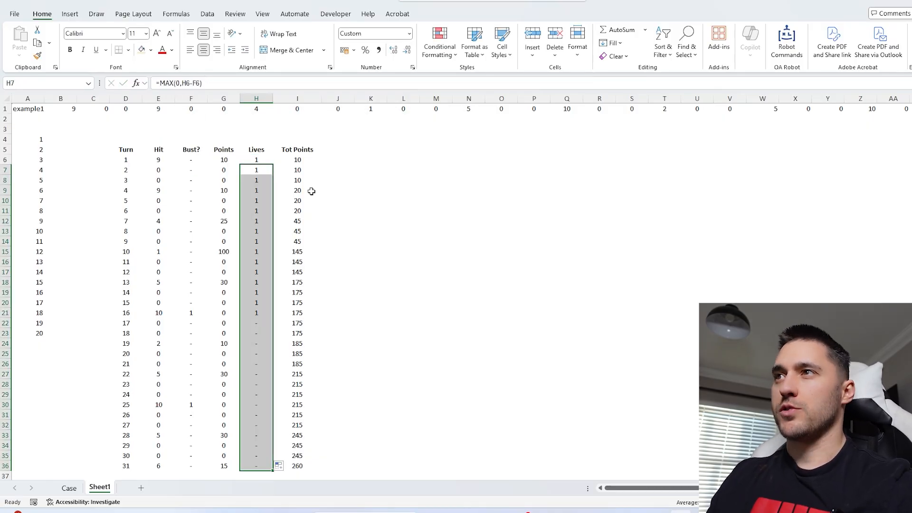
Undo the MAX formula in the Lives column together with its fill down
drag(260, 171, 264, 465)
scroll(250, 312, down, 5)
drag(161, 304, 276, 395)
drag(255, 322, 257, 409)
key(ctrl+z)
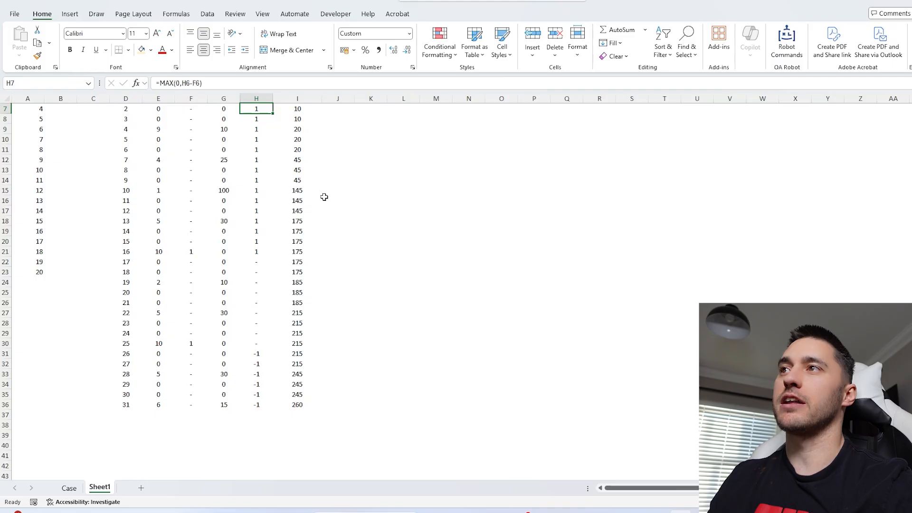
scroll(326, 166, up, 2)
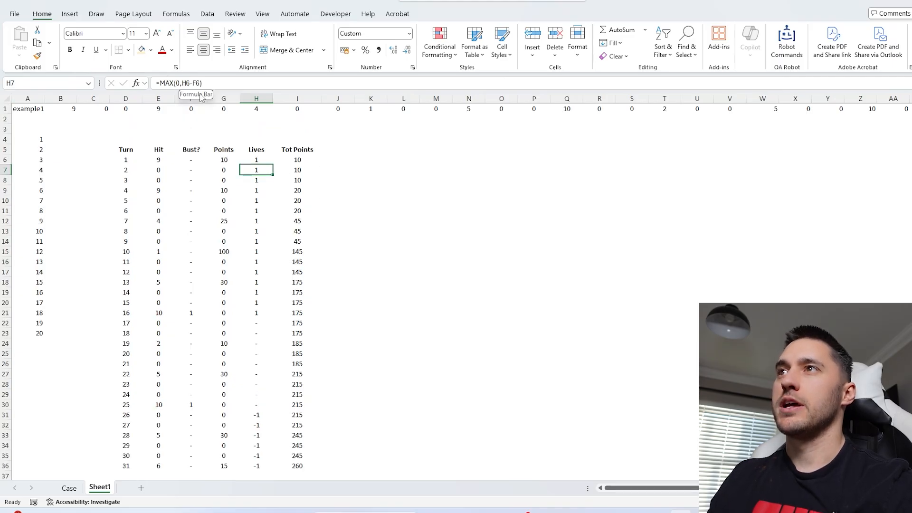
key(ctrl+z)
Change the Lives formula in H7 to =IF(H6=0,0,H6-F6) and fill it down to the last turn
click(160, 82)
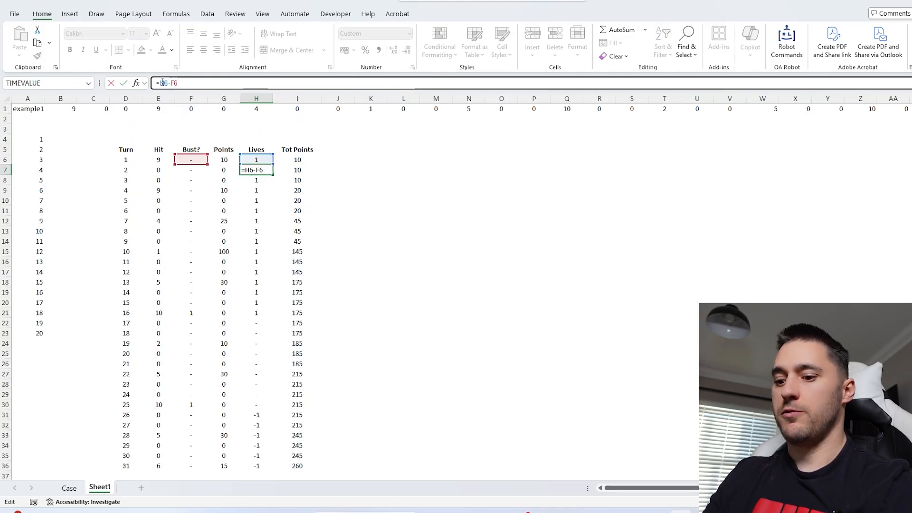
text(IF()
click(255, 157)
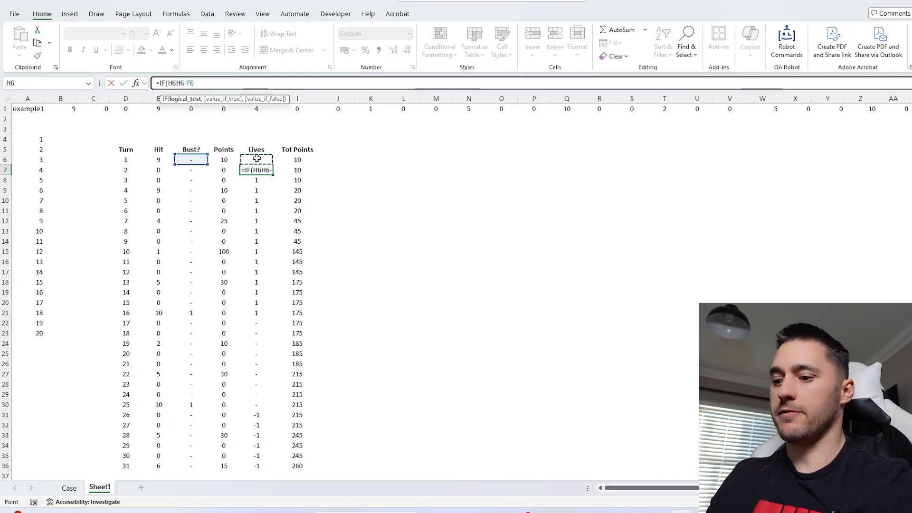
text(=0,0)
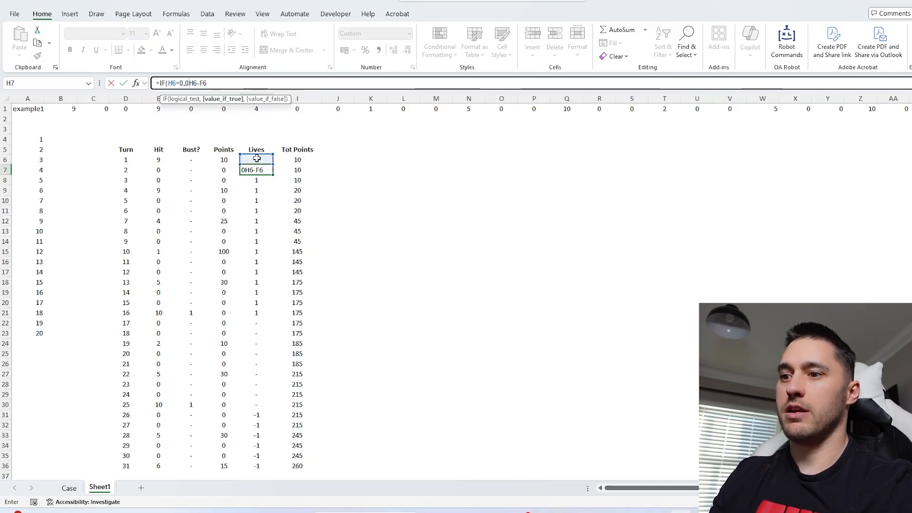
text(,)
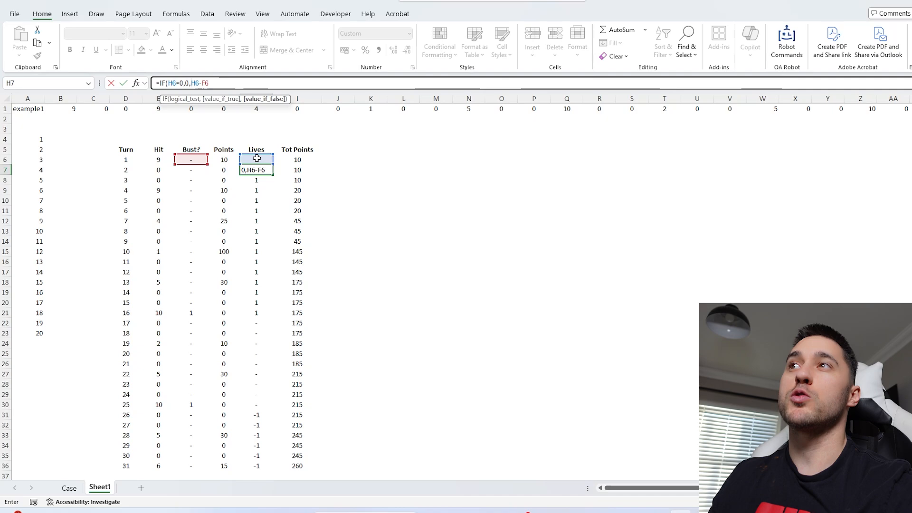
click(232, 82)
key(Return)
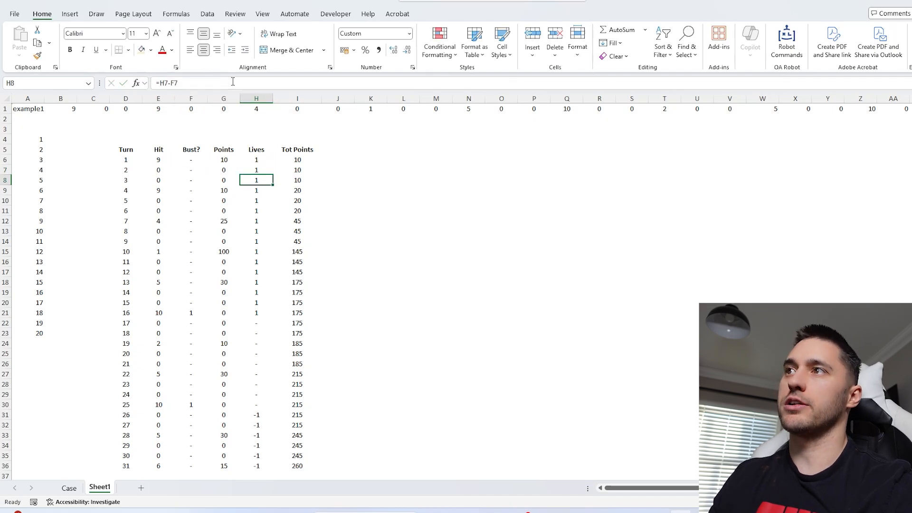
click(264, 171)
double_click(273, 174)
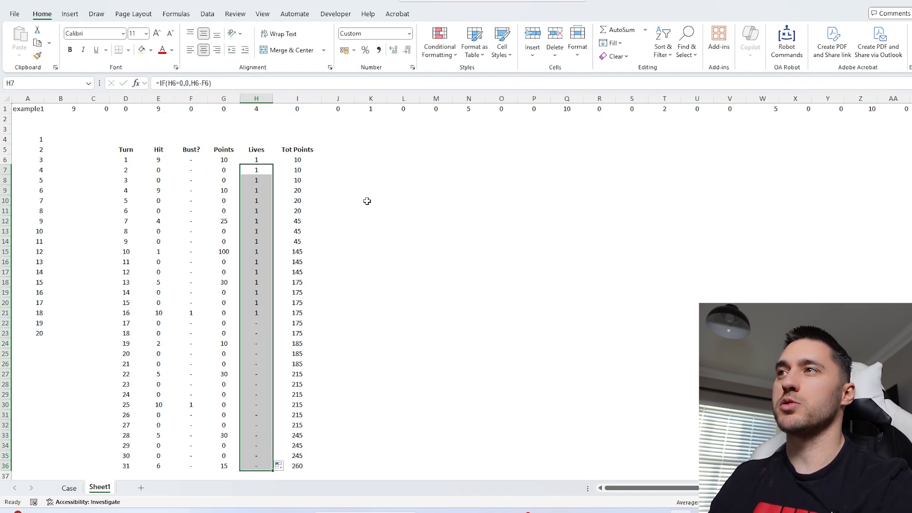
Change the Tot Points formula in I7 to =IF(H7=0,I6,G7+I6) and fill it down to the last turn
key(Up)
key(Right)
click(306, 170)
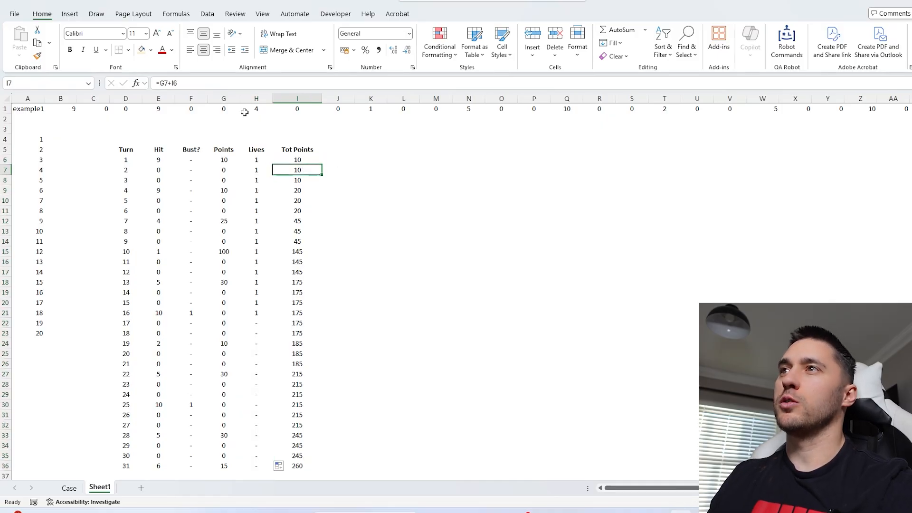
text(IF()
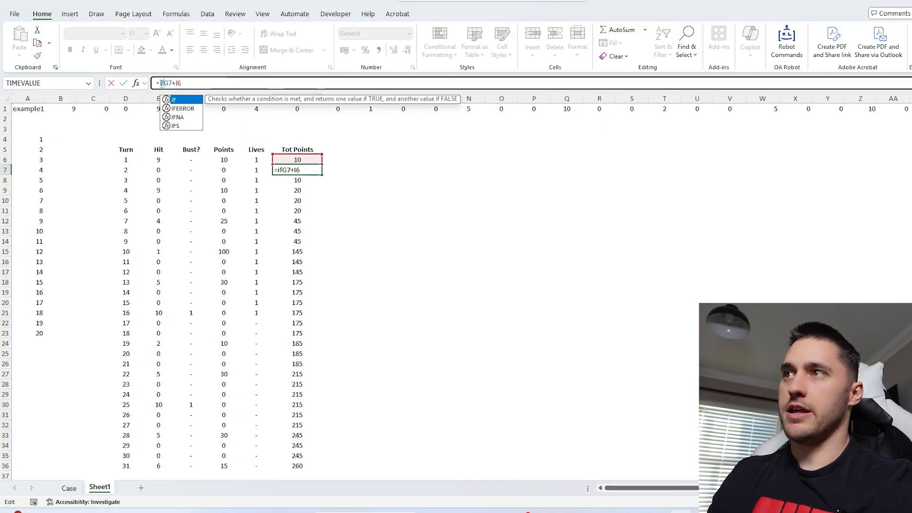
click(248, 168)
text(=0,)
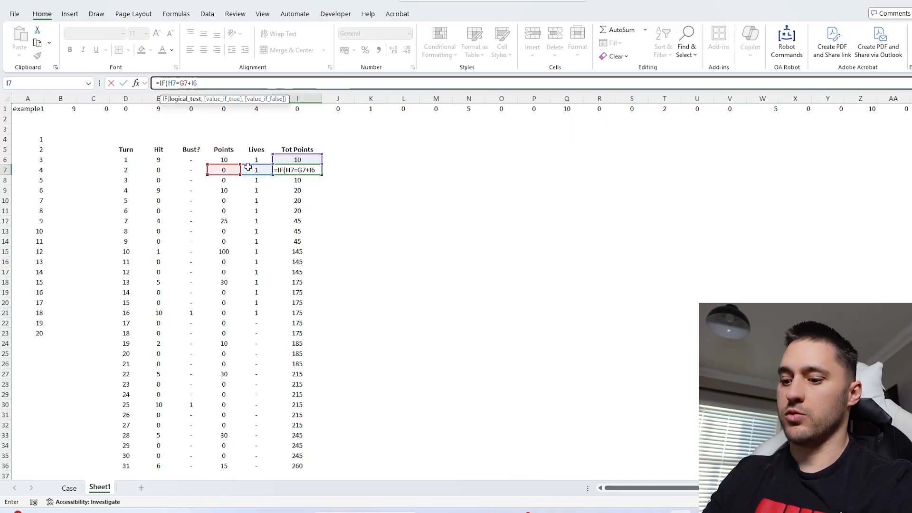
click(308, 160)
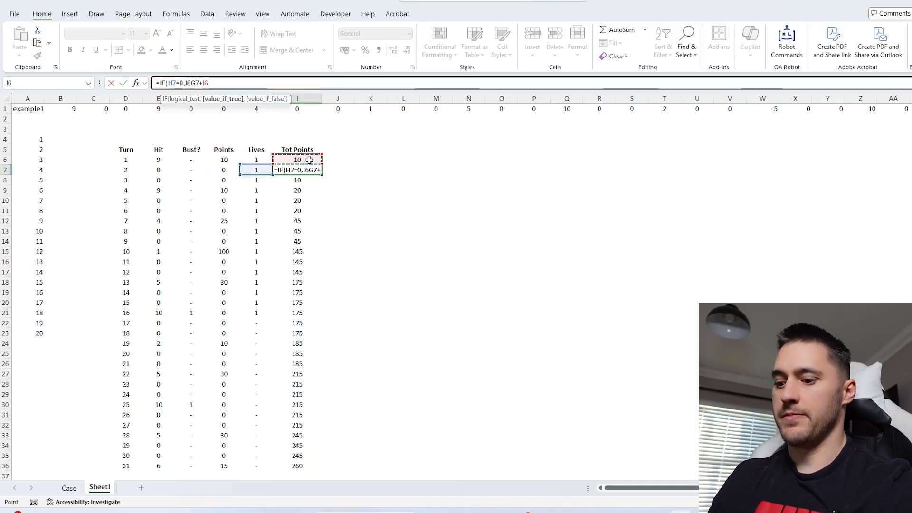
text(,))
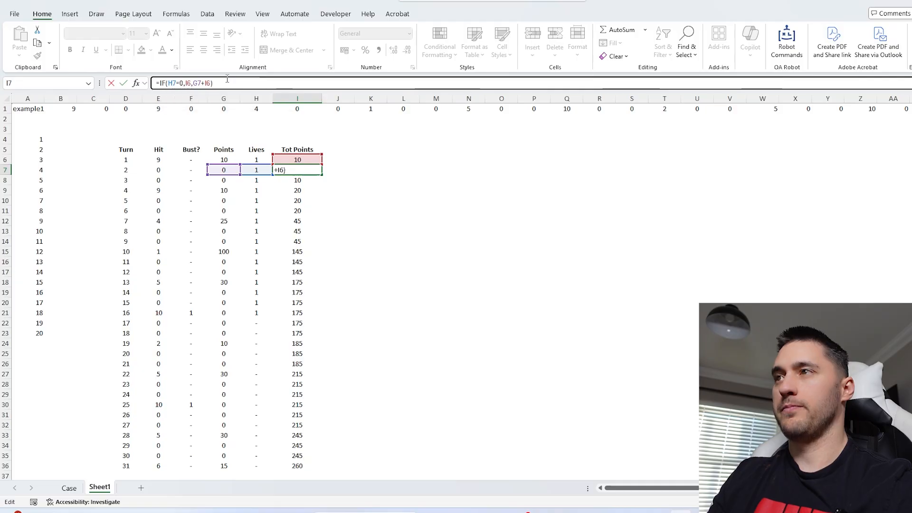
key(Return)
click(309, 167)
double_click(322, 174)
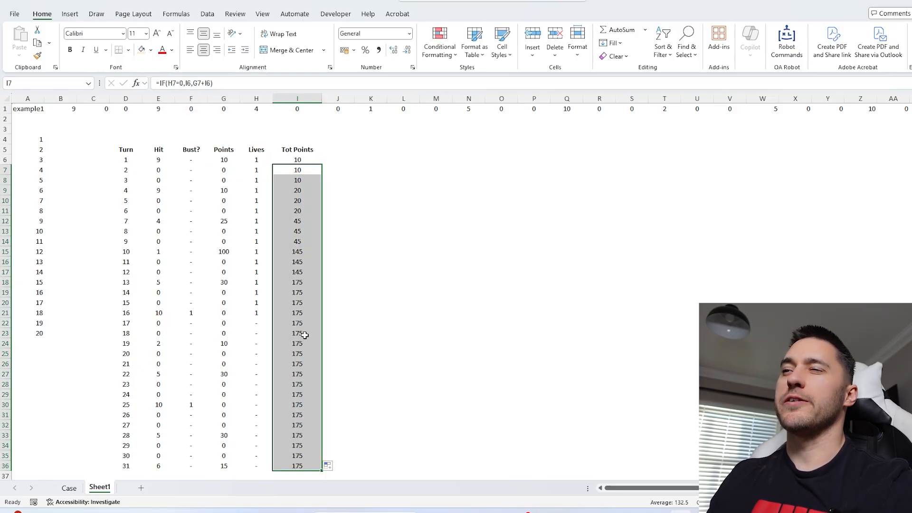
drag(258, 316, 300, 463)
click(263, 323)
click(288, 323)
double_click(289, 322)
key(Escape)
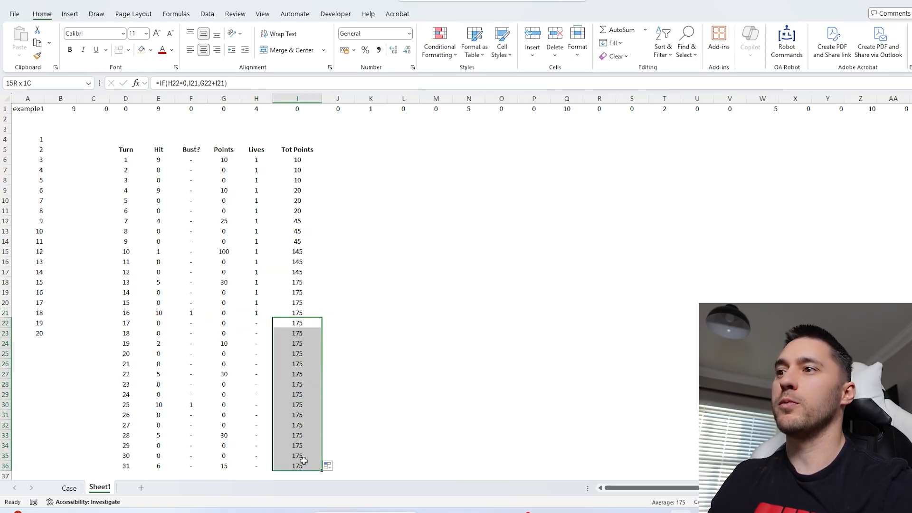
Link B3, above the game list's result column, to the final Tot Points value in I36
click(57, 134)
text(=)
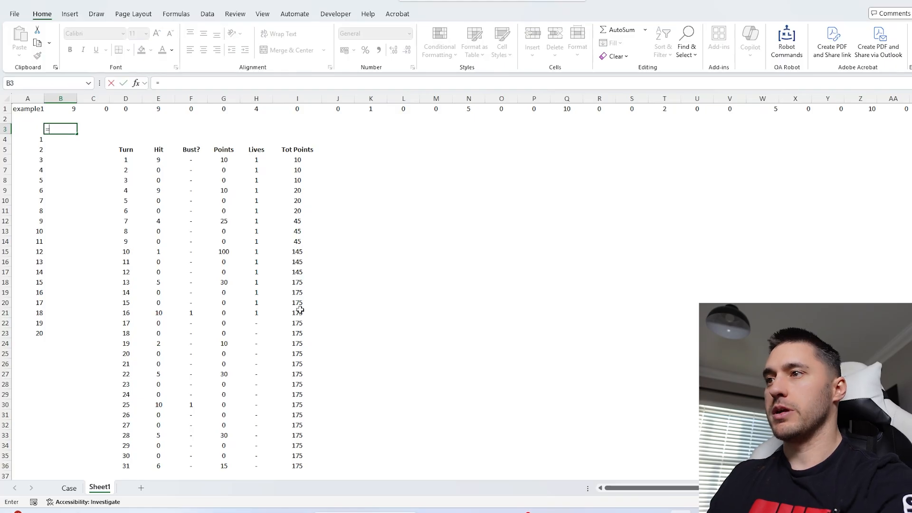
click(297, 465)
key(Return)
Create a one-variable data table over A3:B23 with A1 as the column input cell to score games 1 to 20
drag(35, 129, 64, 139)
drag(34, 130, 72, 149)
key(ctrl+shift+Down)
key(alt+a)
key(w)
key(t)
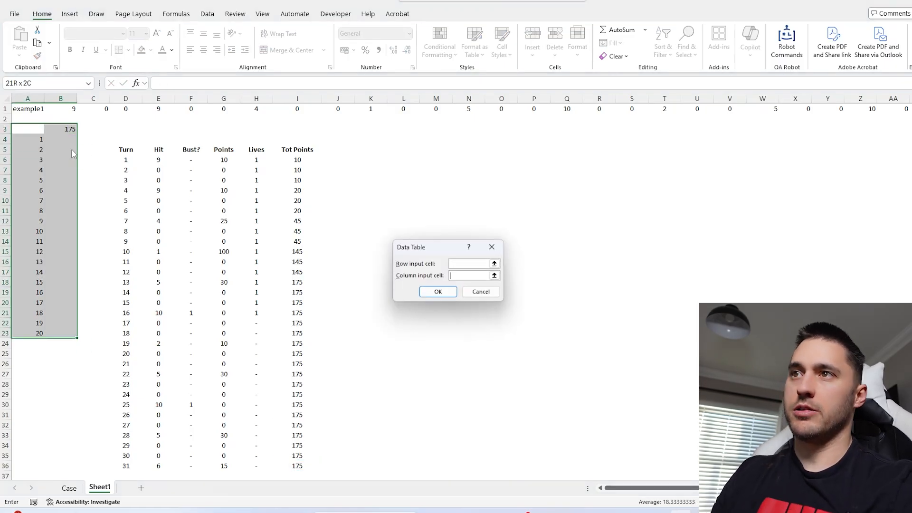
click(34, 109)
key(Return)
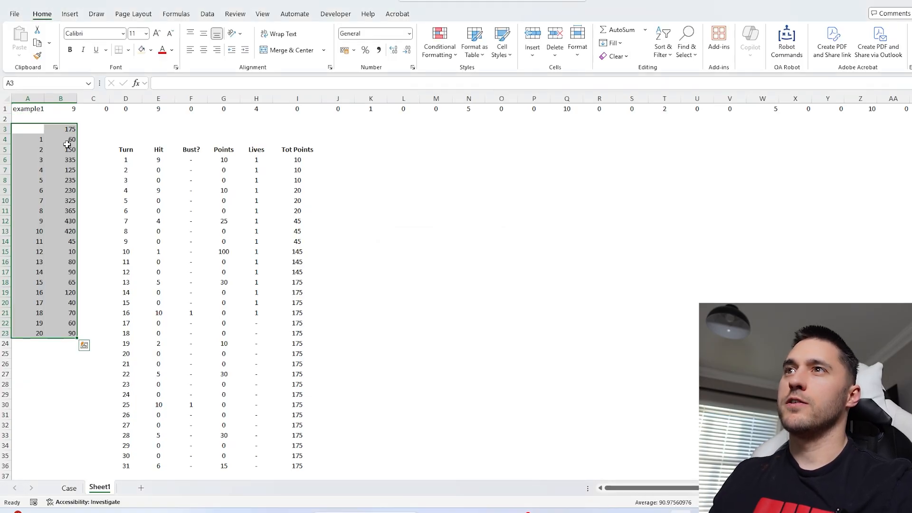
Copy the data table results for games 1 to 10 into the Level 1 answer cells, starting at E56 on the Case sheet
drag(66, 139, 66, 231)
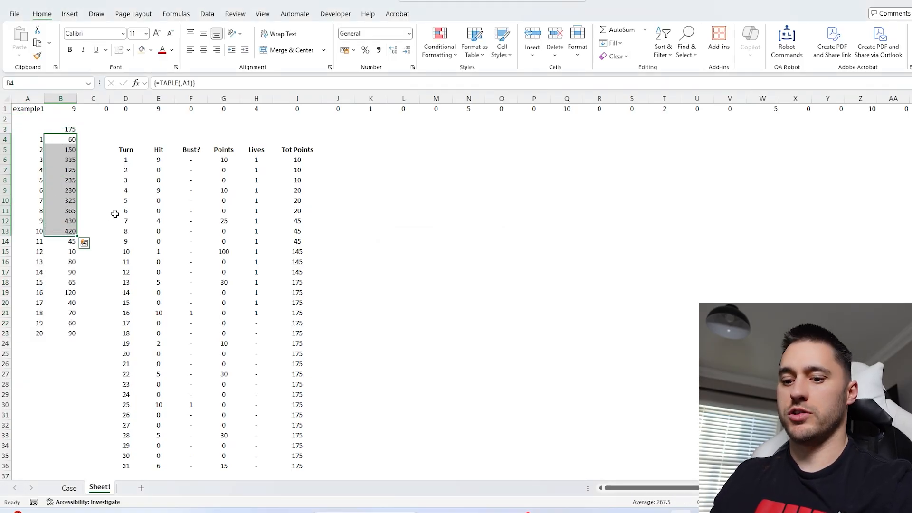
key(ctrl+c)
key(ctrl+Page_Up)
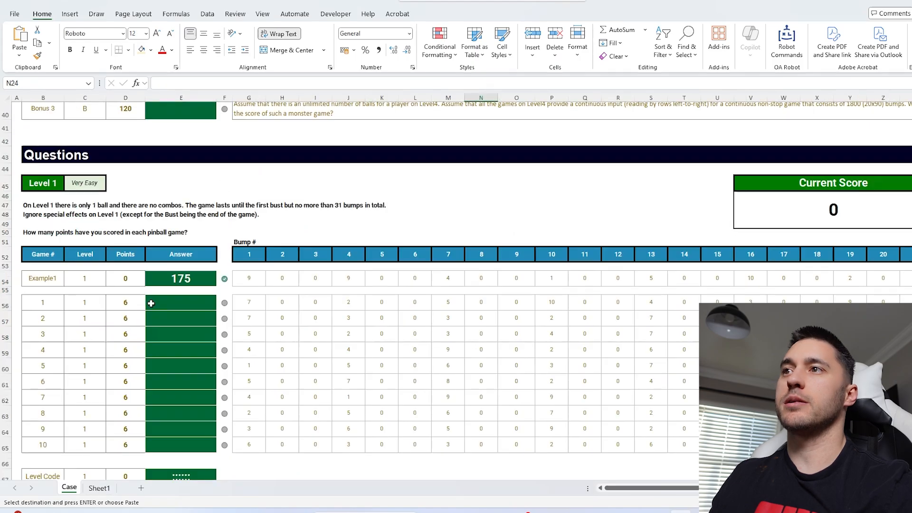
click(198, 304)
key(ctrl+v)
Read the Level 2 combo instructions, Example2 and the three-bump game inputs on the Case sheet
scroll(242, 311, down, 3)
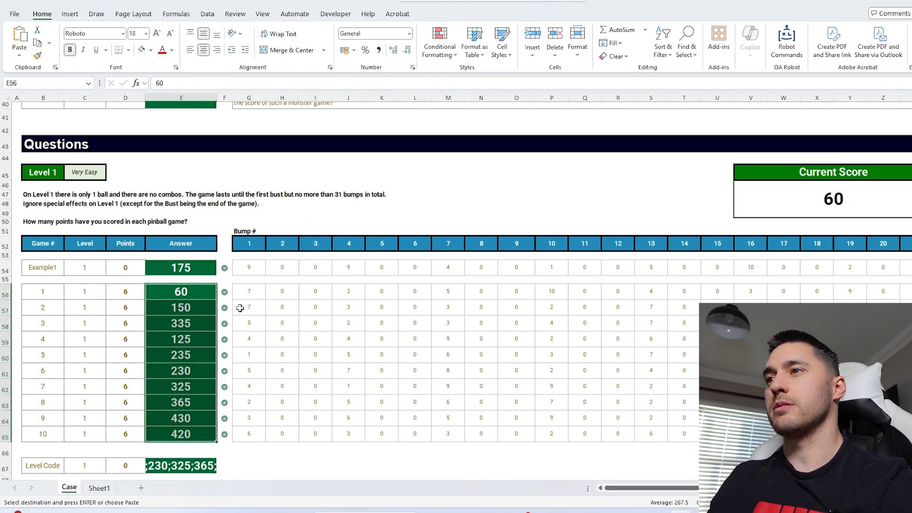
scroll(256, 297, down, 5)
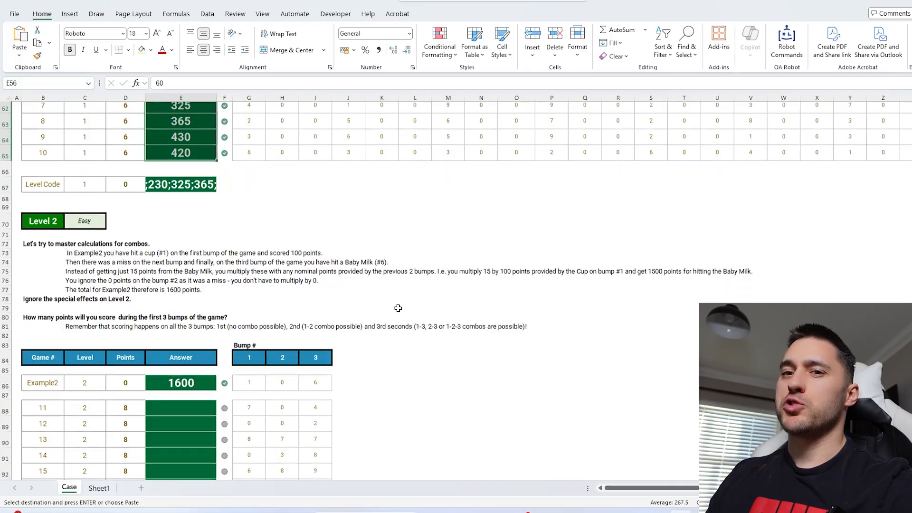
scroll(475, 358, down, 1)
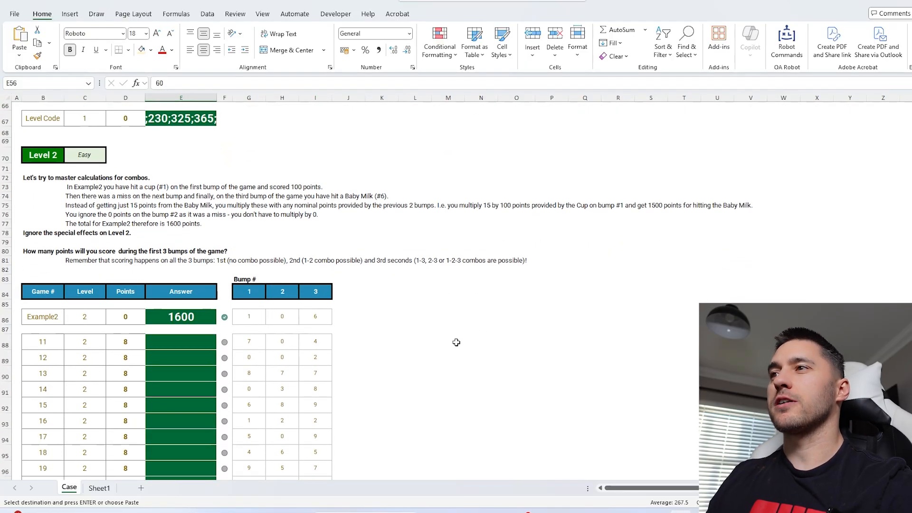
scroll(425, 329, down, 1)
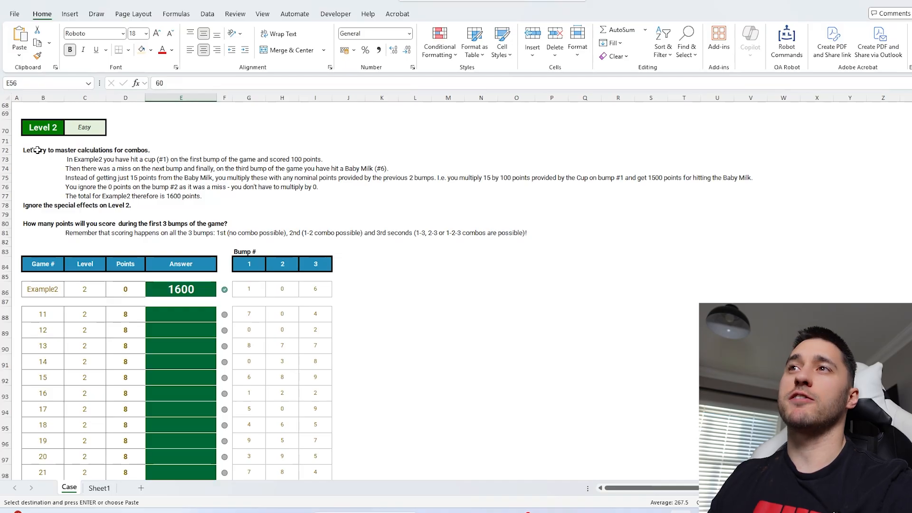
drag(37, 150, 484, 346)
click(316, 314)
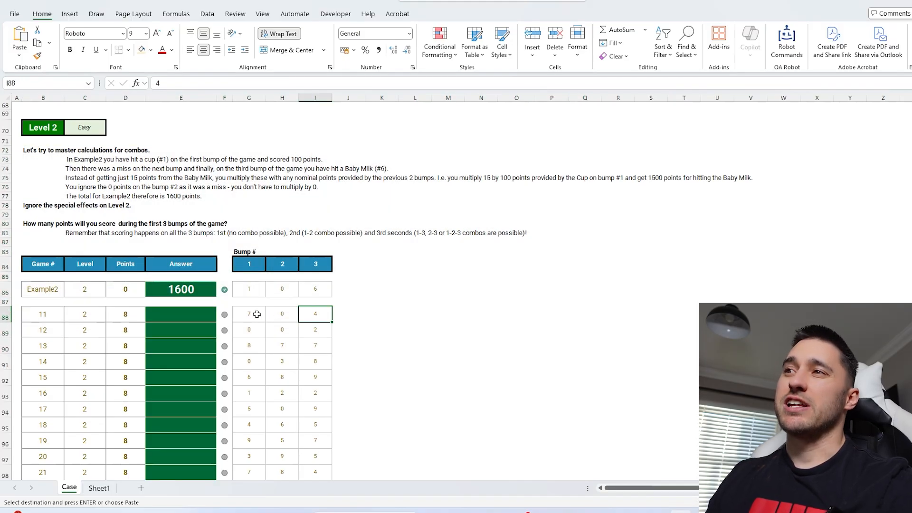
drag(256, 315, 315, 314)
click(380, 316)
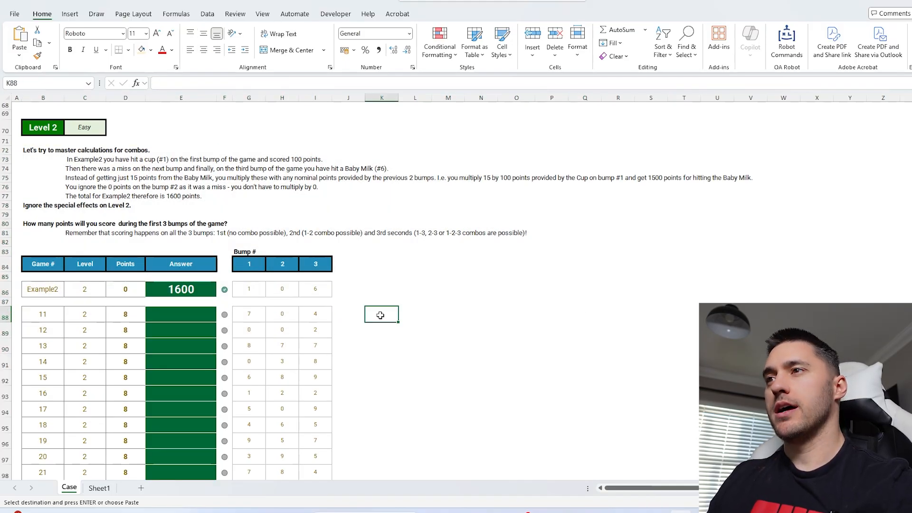
key(alt+Tab)
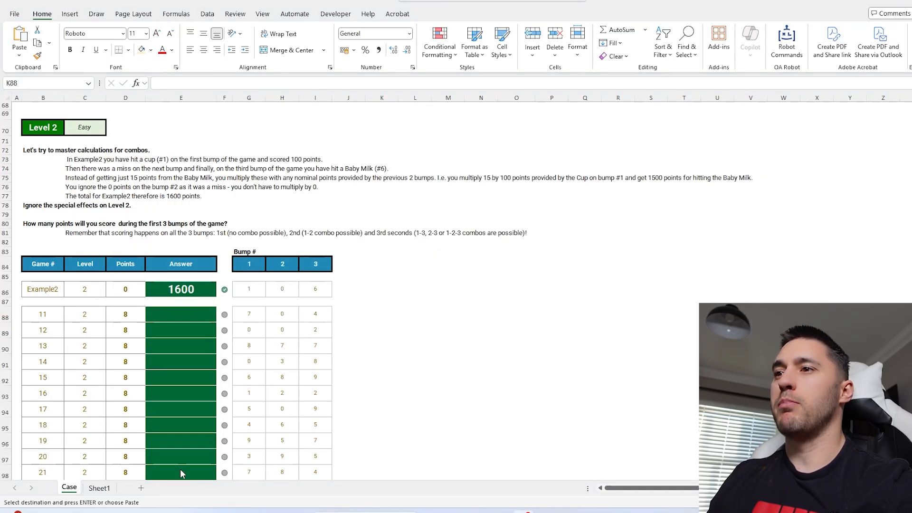
Return to Sheet1 and examine the Points formula and the first three turns' points for applying combos
click(99, 487)
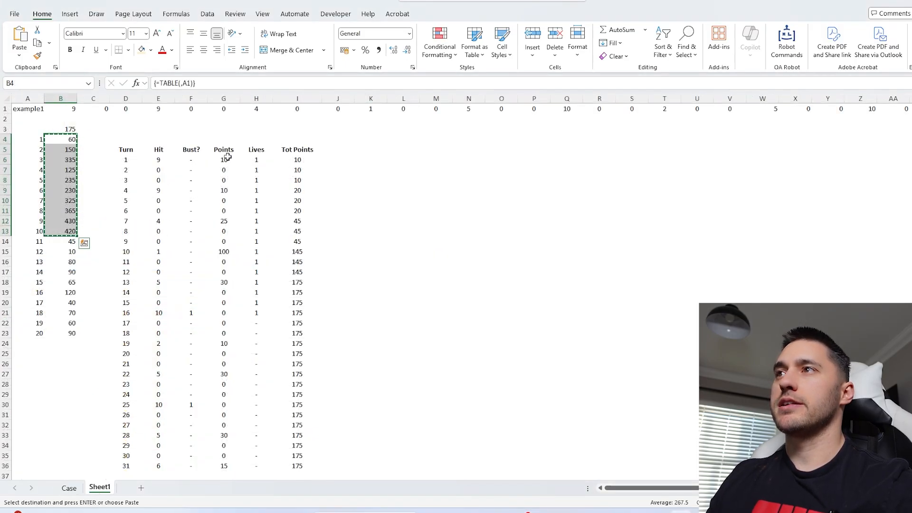
click(227, 157)
key(ctrl+shift+Down)
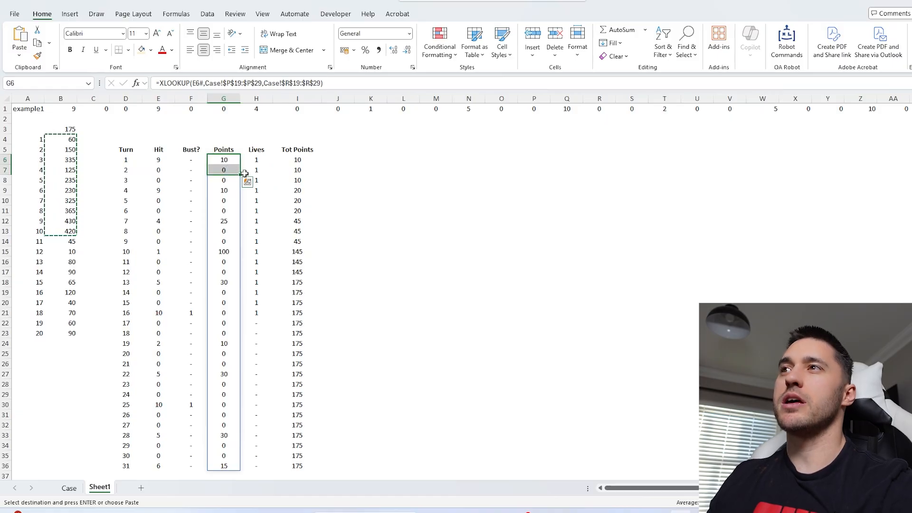
drag(224, 179, 275, 181)
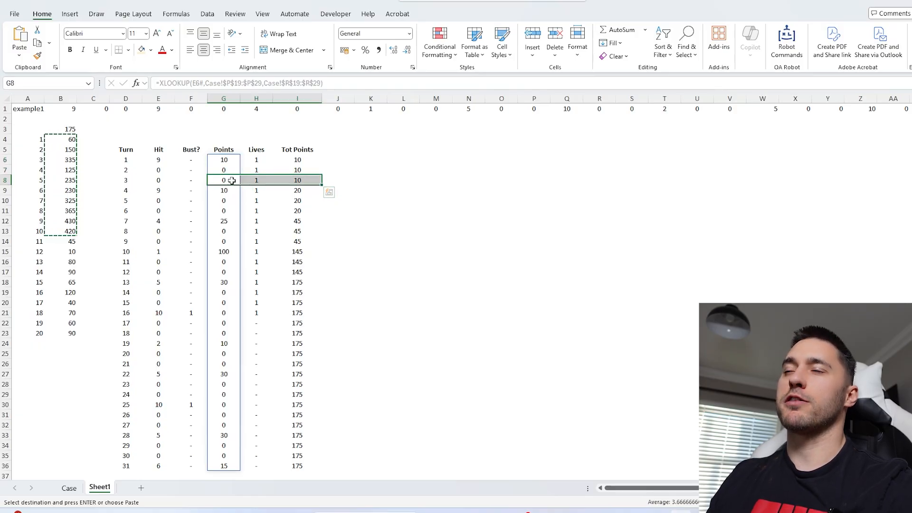
drag(233, 180, 228, 161)
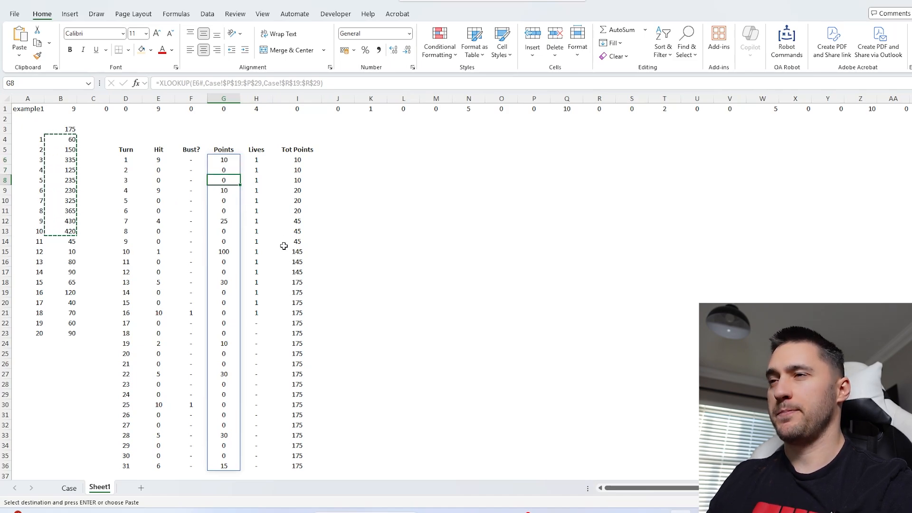
Clear the copy marquee and insert a new column before Points on Sheet1, headed "Combo" in G5
click(227, 98)
key(Escape)
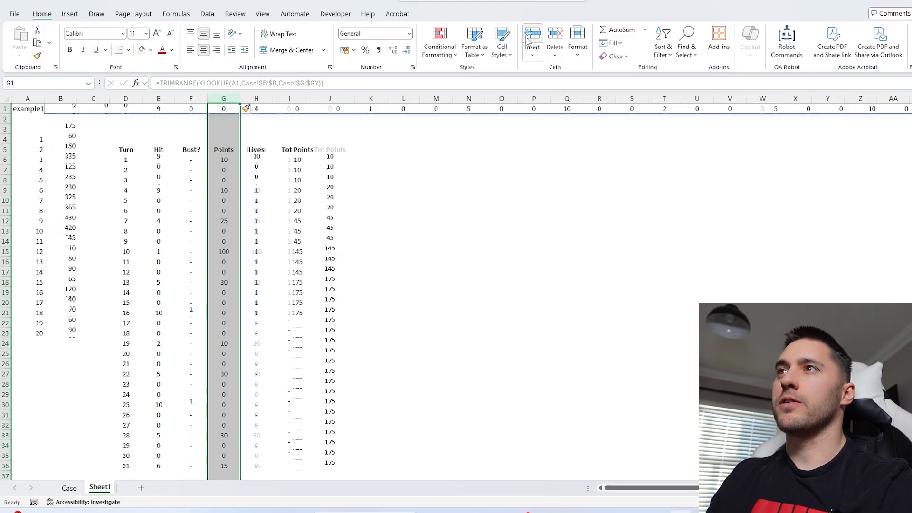
click(532, 33)
click(224, 149)
text(Combo)
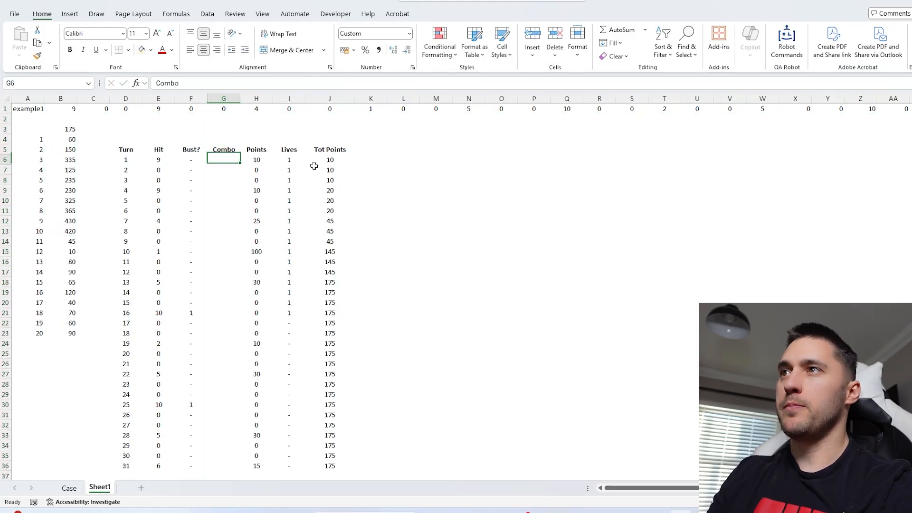
key(Return)
Enter 1 as the first Combo value in G6, then =G6+1 in G7 and fill it down through row 36
text(1)
key(Return)
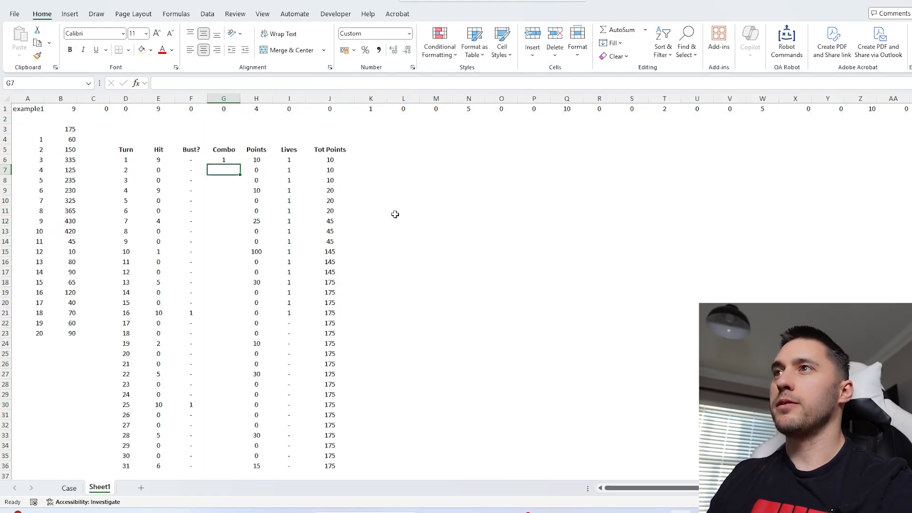
text(=)
key(Up)
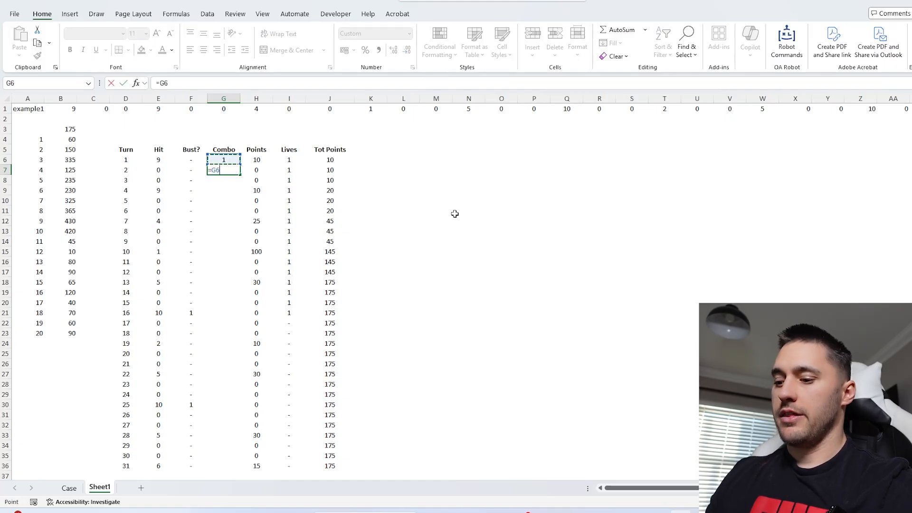
key(Return)
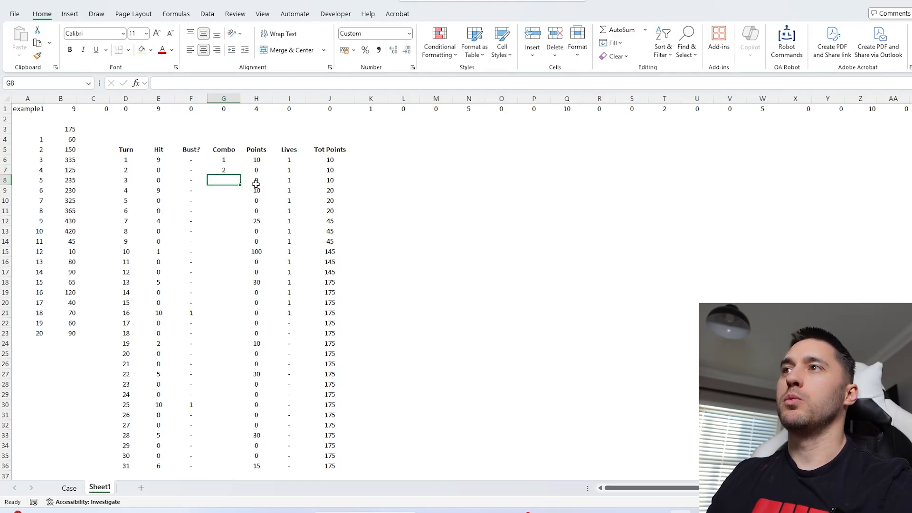
click(232, 171)
double_click(241, 175)
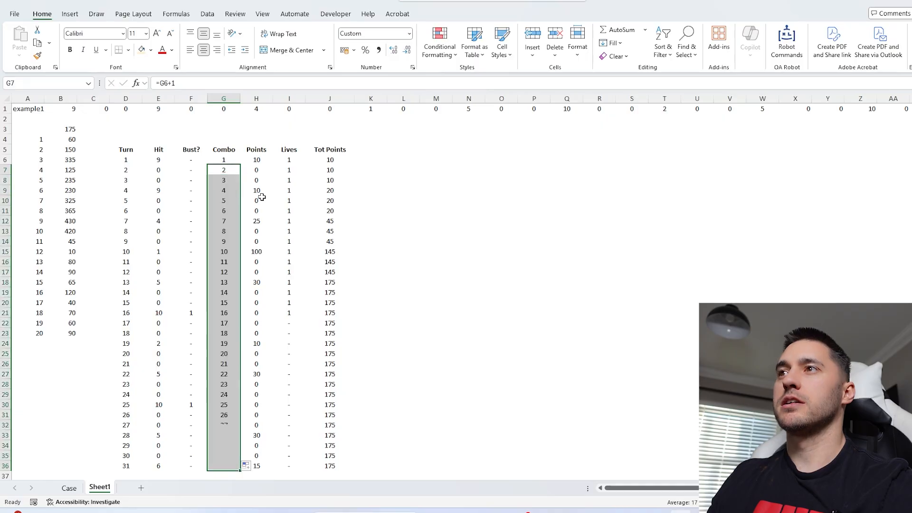
Cap the Combo counter at 3 by changing G7 to =MIN(3,G6+1) and refill it down the column
click(230, 172)
click(160, 82)
text(MIN(3,)
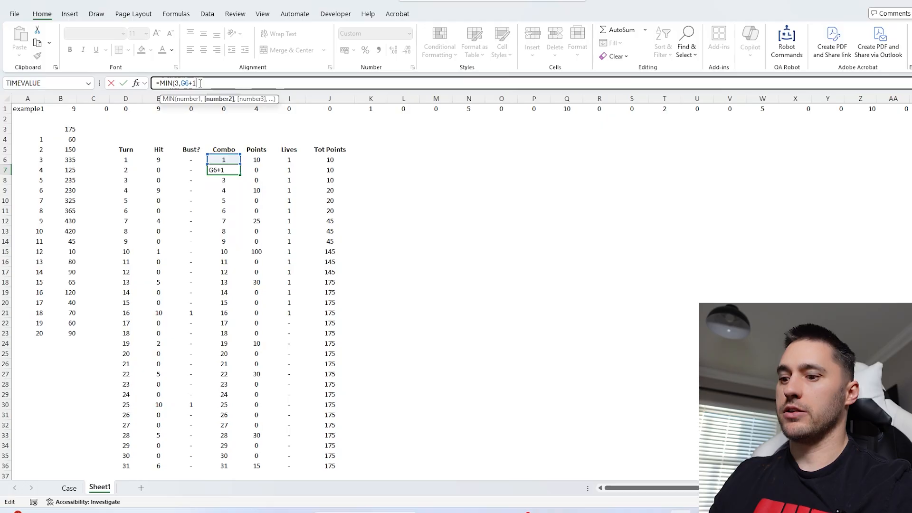
text())
key(Return)
click(232, 168)
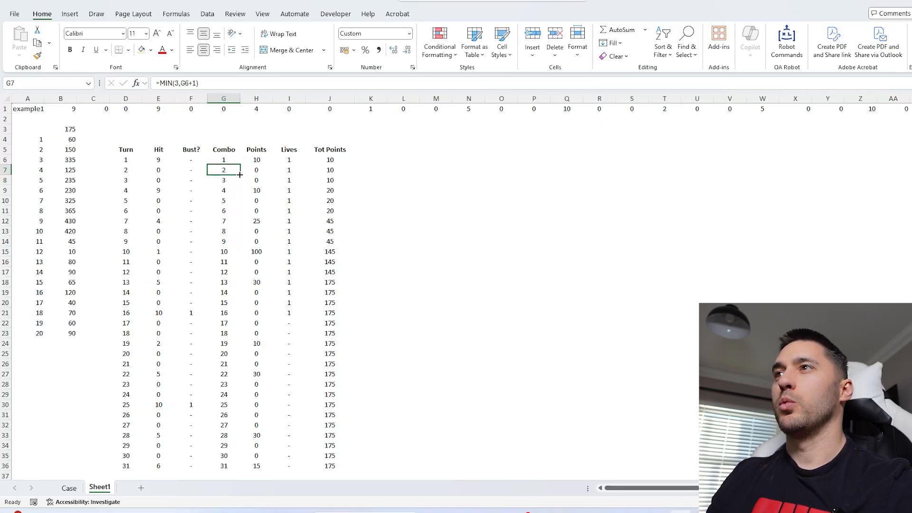
double_click(240, 175)
click(188, 314)
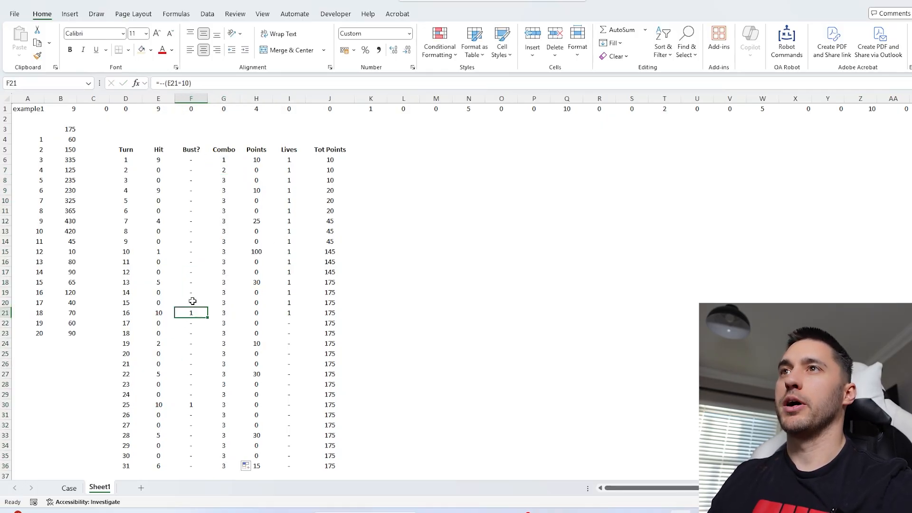
Set the game selector in A1 to example2 and the first game number in A4 to 11
key(ctrl+Home)
click(233, 83)
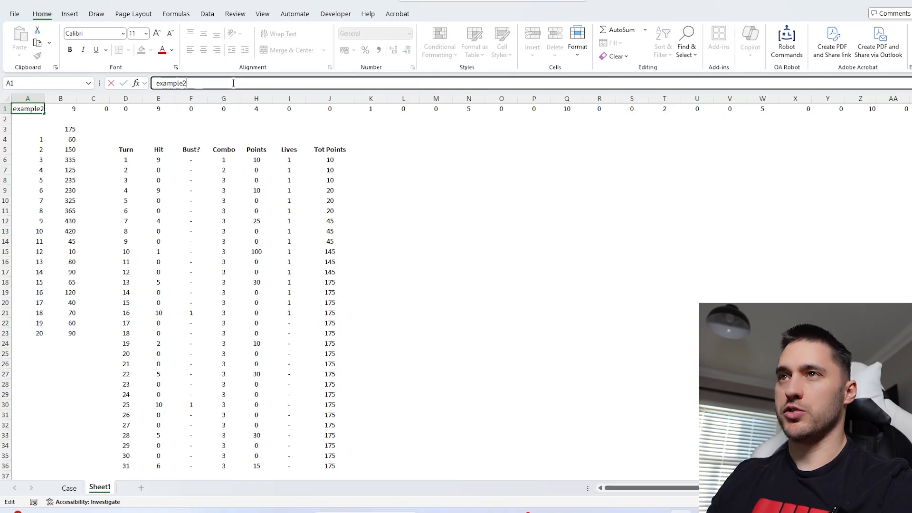
text(2)
key(Return)
click(34, 141)
text(11)
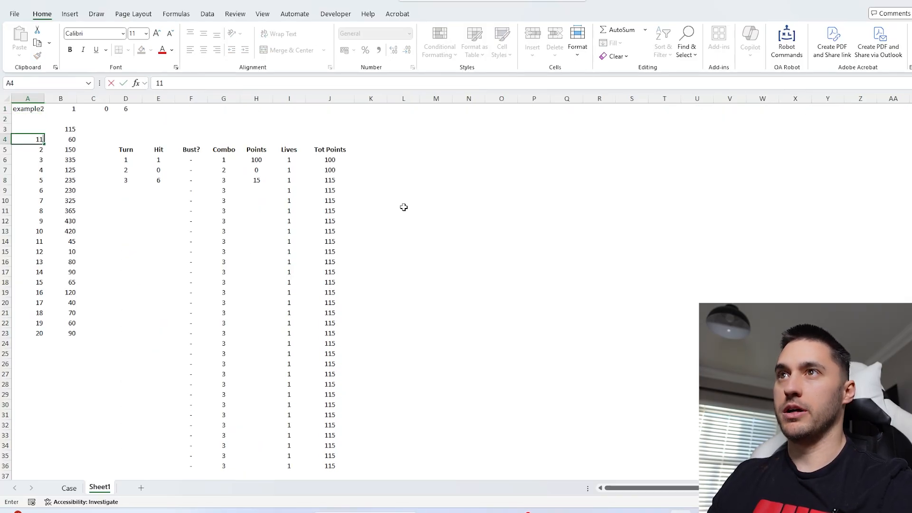
click(486, 211)
Examine example2's hits and points on Sheet1, compare them with the Level 2 game inputs on the Case sheet, and return to Sheet1
drag(64, 110, 117, 109)
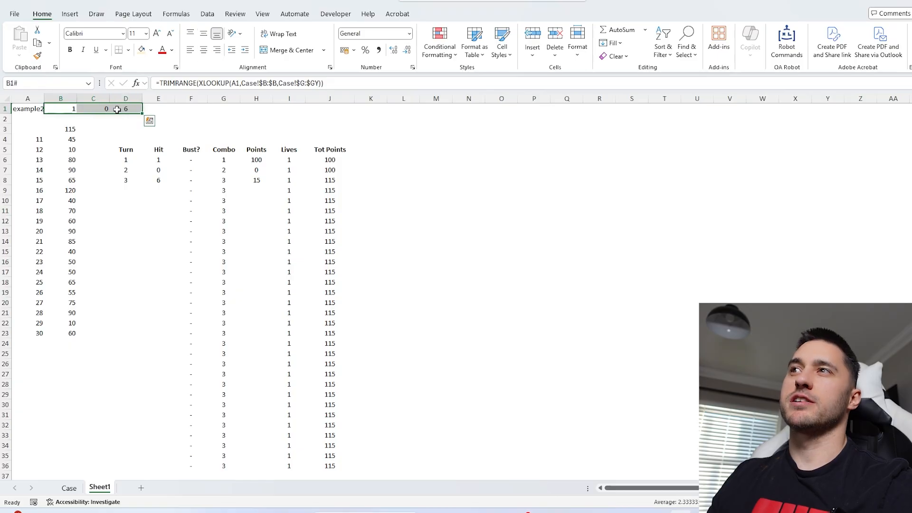
click(426, 152)
click(261, 163)
click(256, 180)
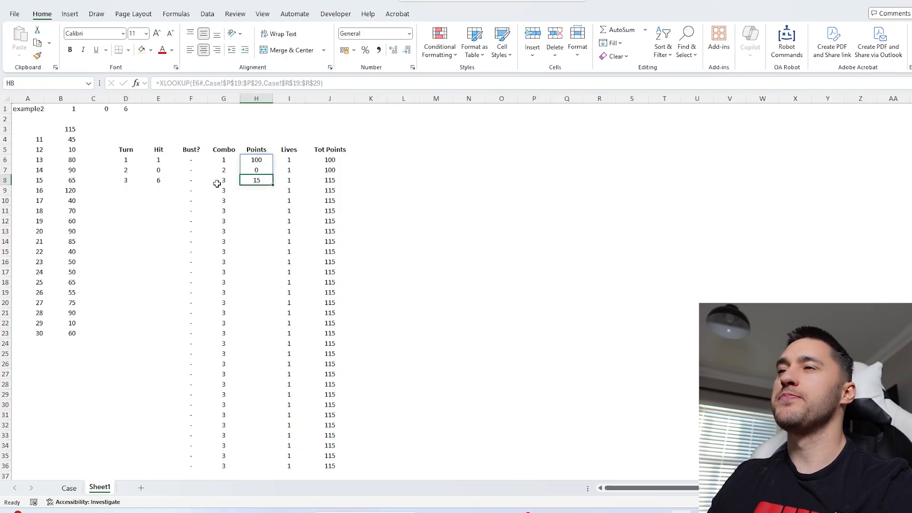
click(69, 488)
scroll(316, 301, down, 3)
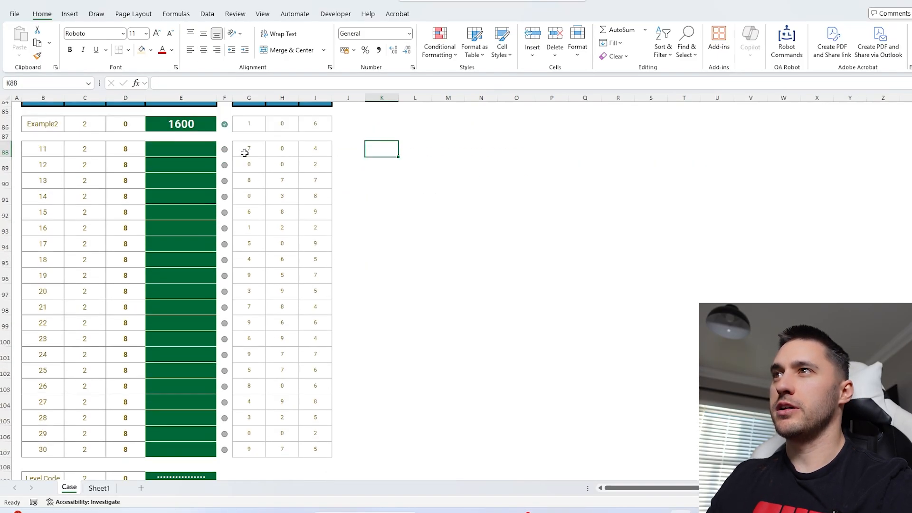
drag(244, 149, 324, 316)
scroll(309, 426, up, 3)
click(99, 488)
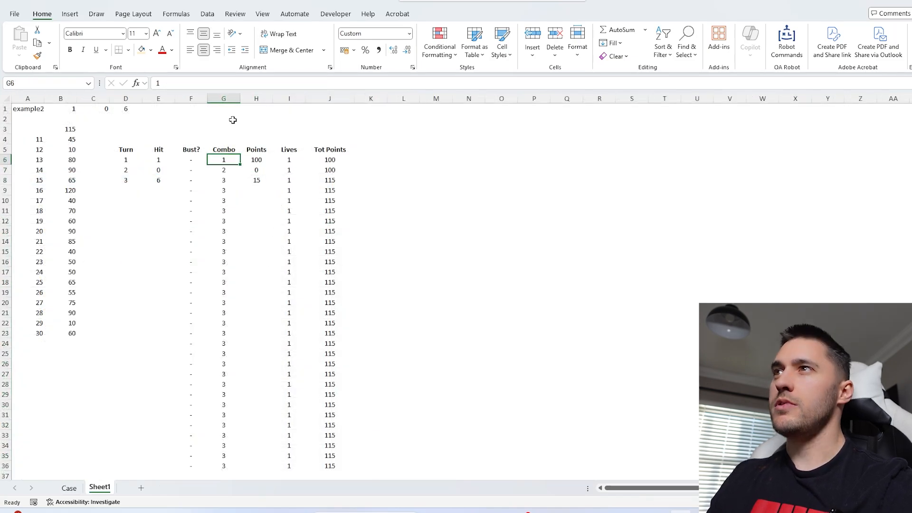
Move the Points column so it sits directly after Hit and before Bust?
click(256, 99)
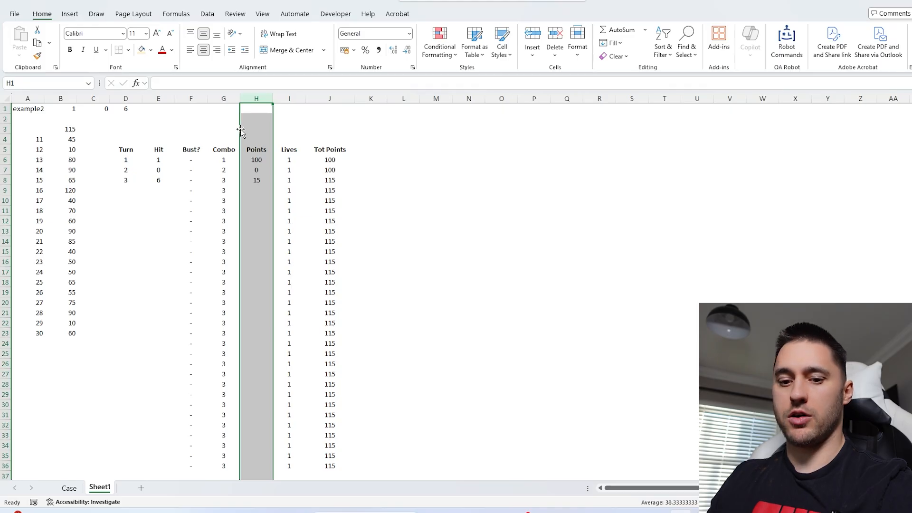
drag(240, 131, 181, 132)
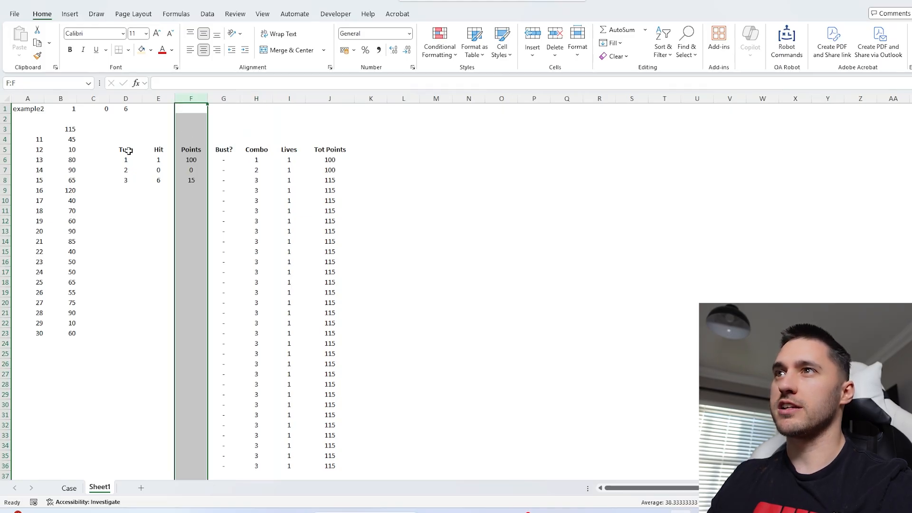
drag(128, 150, 198, 455)
drag(236, 101, 468, 100)
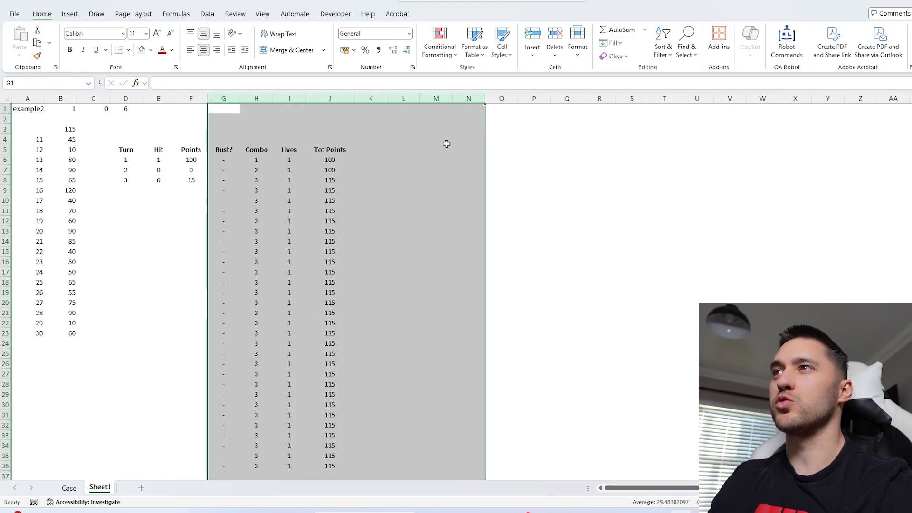
Insert a column before Tot Points headed "Combo Points" in J5 and widen it to fit the heading
click(224, 150)
click(257, 149)
click(285, 150)
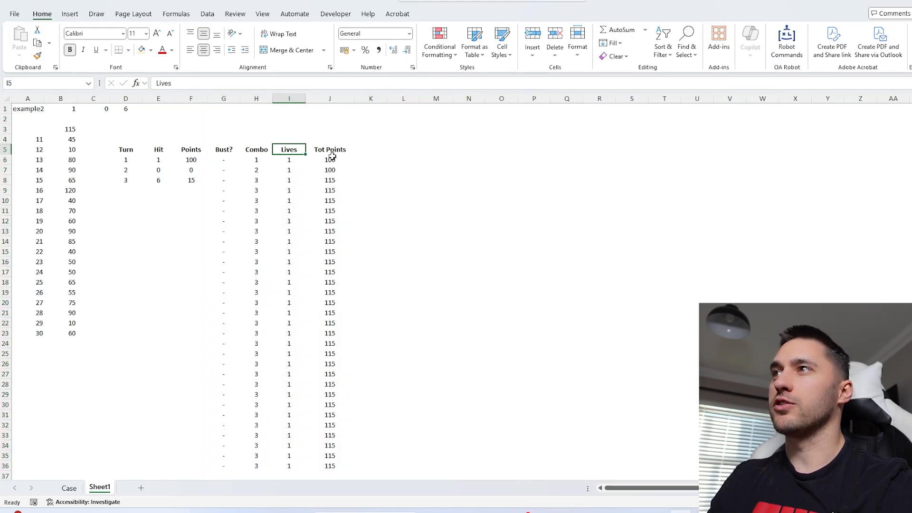
click(330, 98)
click(533, 36)
click(321, 148)
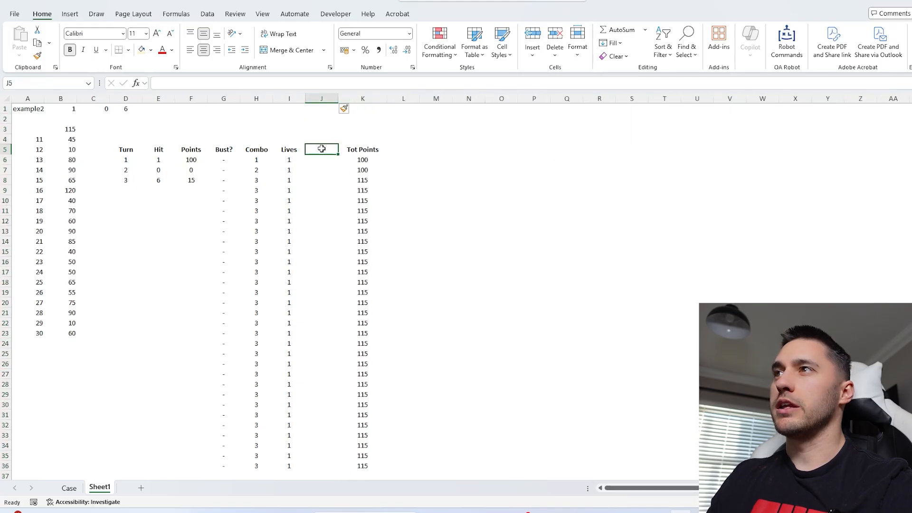
text(Combo Points)
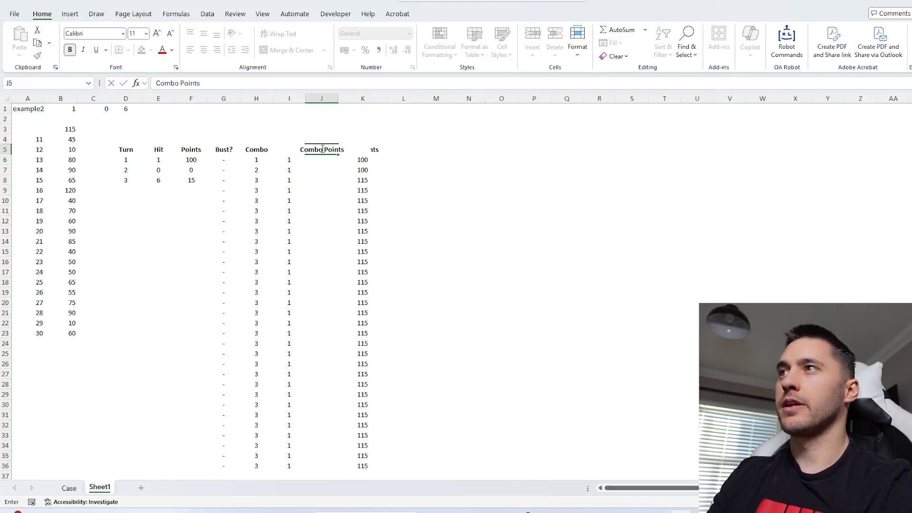
key(Return)
drag(336, 98, 348, 98)
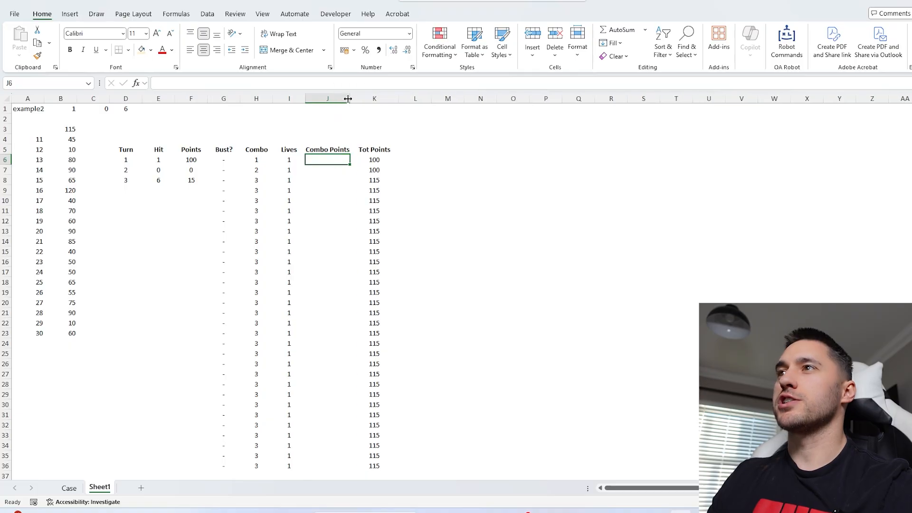
Check the first three Combo values and fill the empty Points cells F9:F20 with a placeholder of 100
click(256, 160)
click(256, 170)
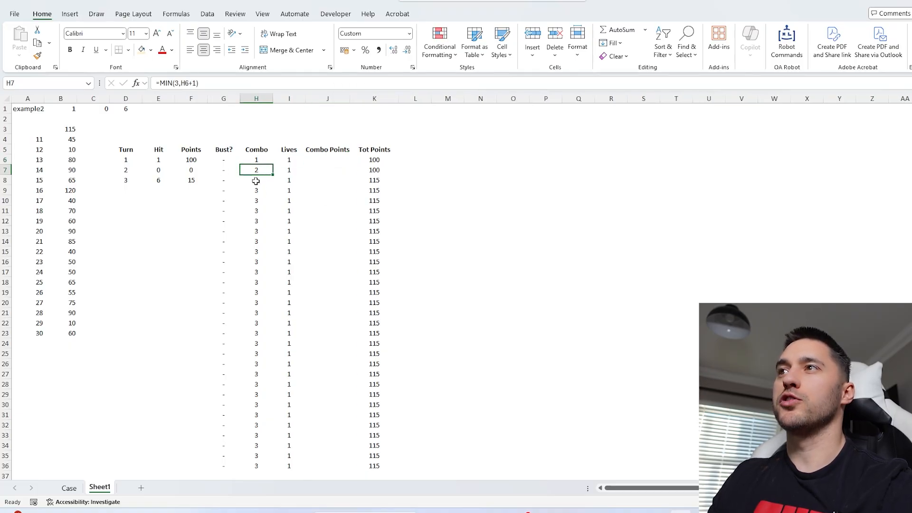
click(256, 180)
drag(195, 159, 192, 333)
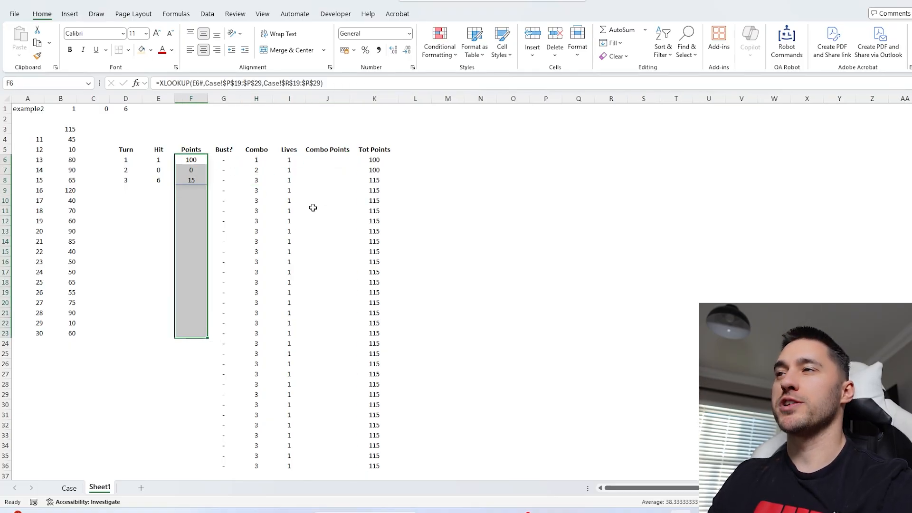
drag(191, 190, 193, 305)
text(100)
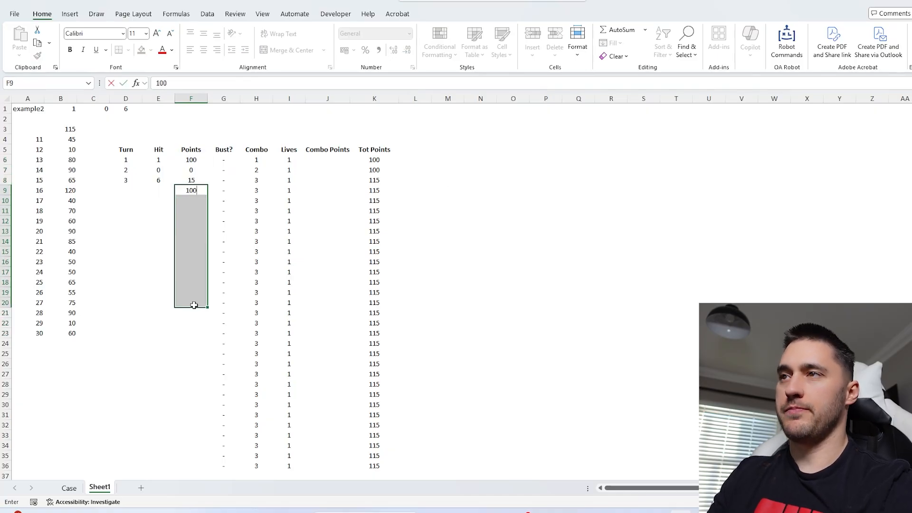
key(ctrl+Return)
Test the TAKE function in M10 with =TAKE(F6:F20,3) to return the first three Points rows
click(446, 200)
text(=TAKE()
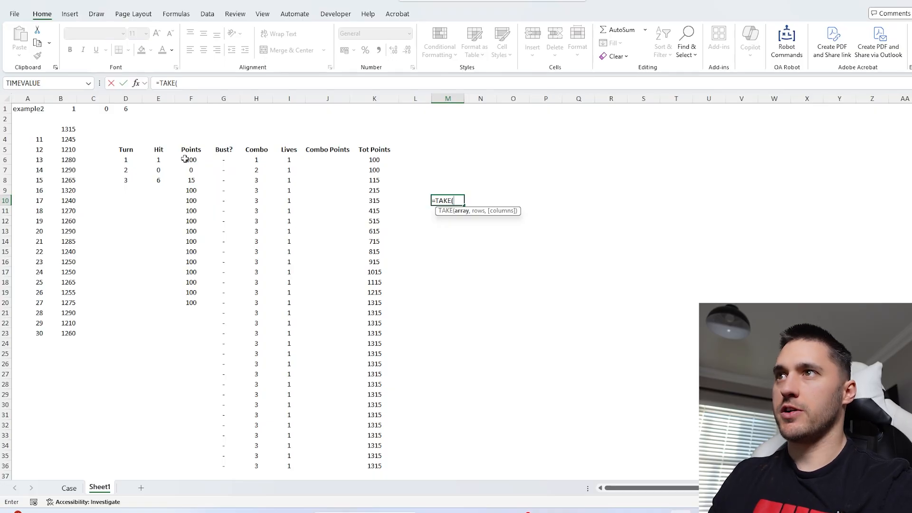
mouse_move(185, 159)
mouse_down()
mouse_move(198, 309)
mouse_move(195, 163)
mouse_up()
text(,3))
key(Return)
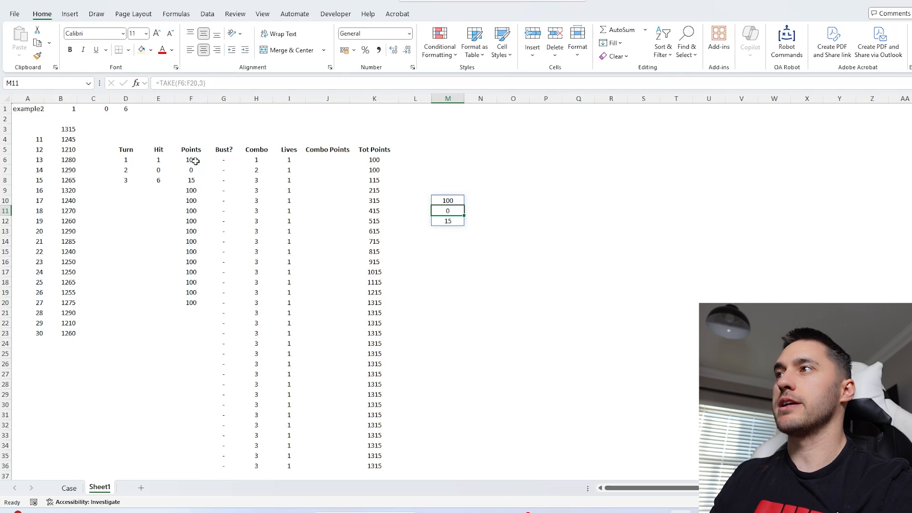
Change the M10 test formula to take the last three rows of F6:F20, and delete the test
click(433, 201)
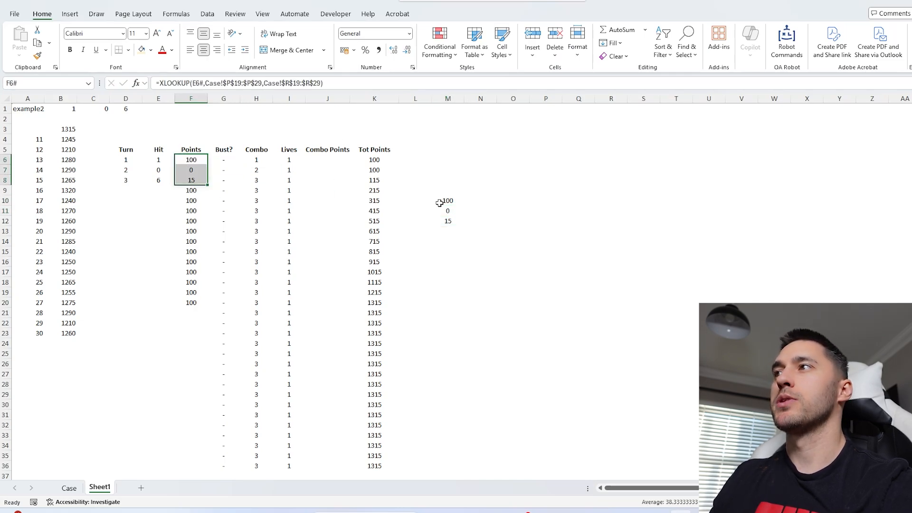
click(198, 84)
text(-)
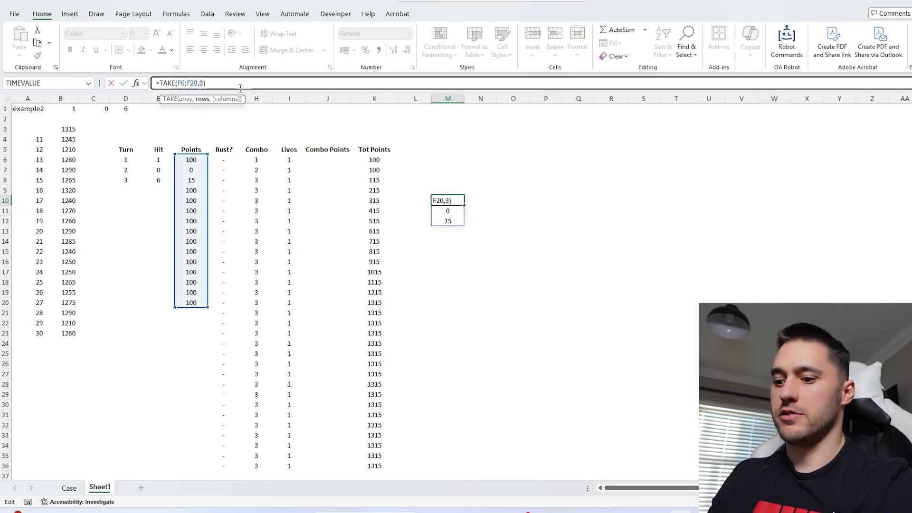
key(Return)
drag(195, 280, 194, 304)
click(446, 200)
key(Delete)
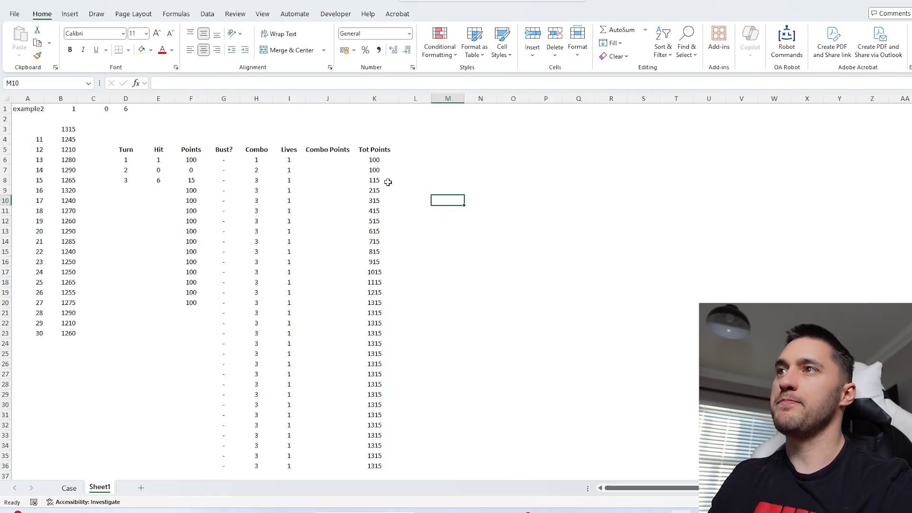
Build a TAKE formula in J8 over Points F6:F8, using the negative of Combo H8 as the row count
drag(191, 178, 350, 180)
click(328, 179)
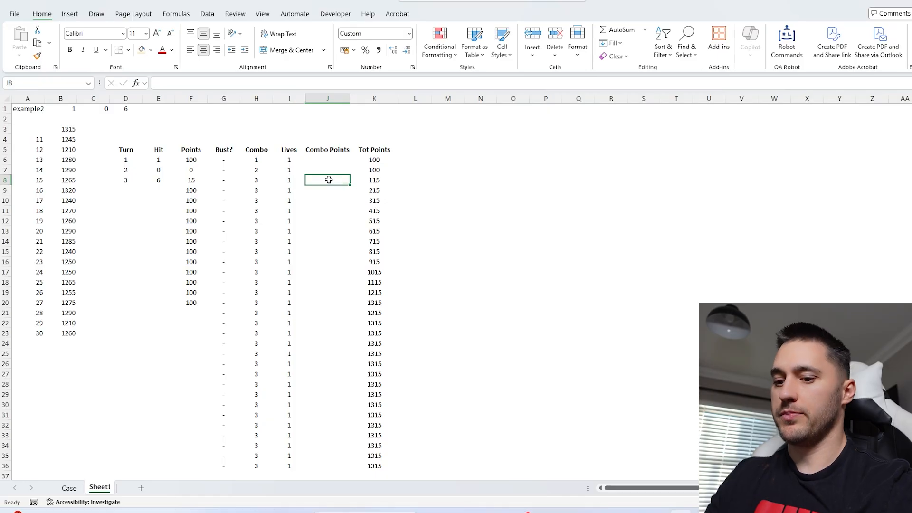
text(=take)
key(Tab)
drag(191, 162, 192, 169)
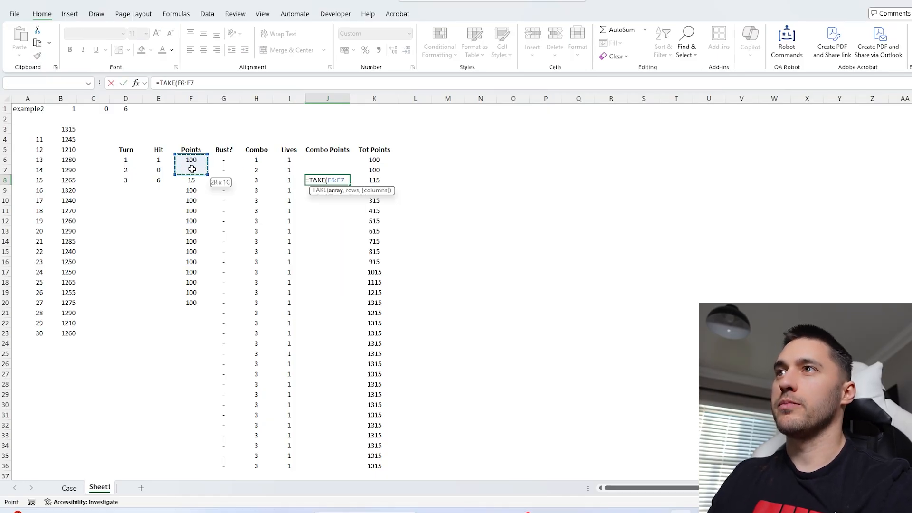
click(212, 82)
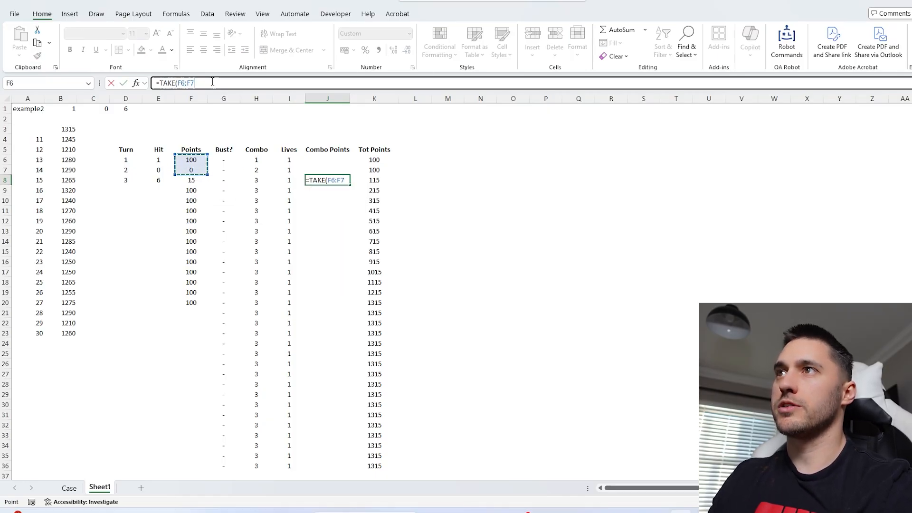
key(BackSpace)
text(8,-)
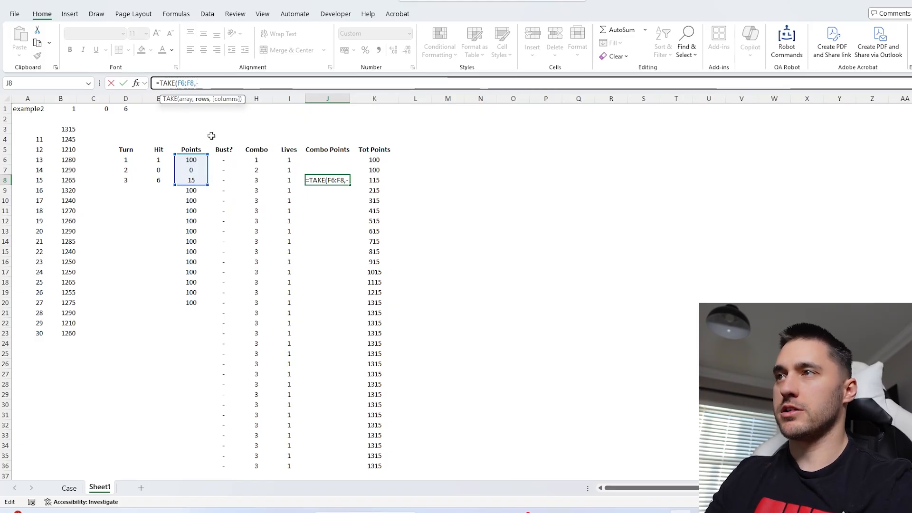
click(257, 181)
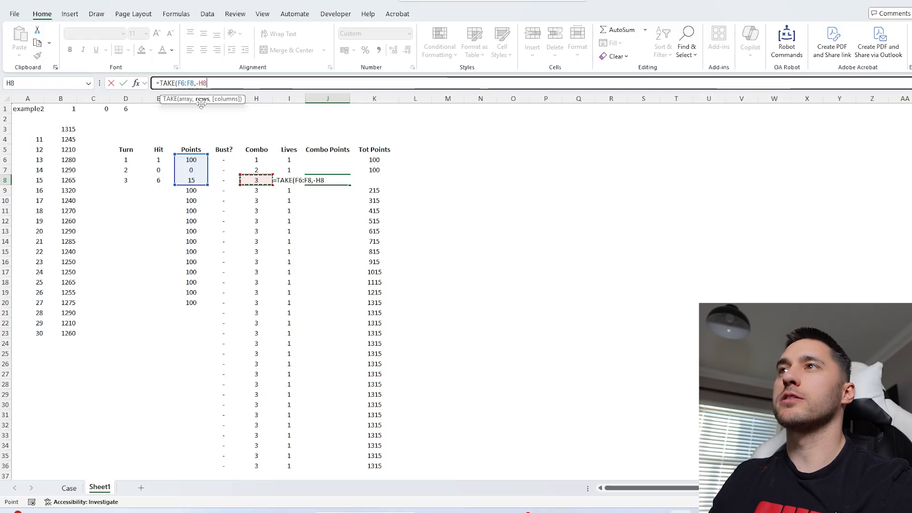
Anchor the range start as $F$6 so J8 holds =TAKE($F$6:F8,-H8), and compare the results with the first three Points
click(183, 83)
key(F4)
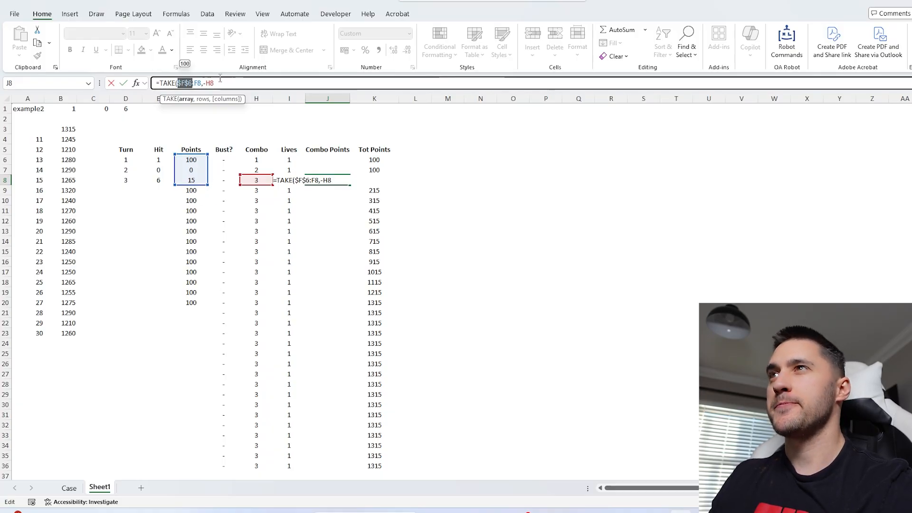
key(Return)
drag(201, 180, 192, 160)
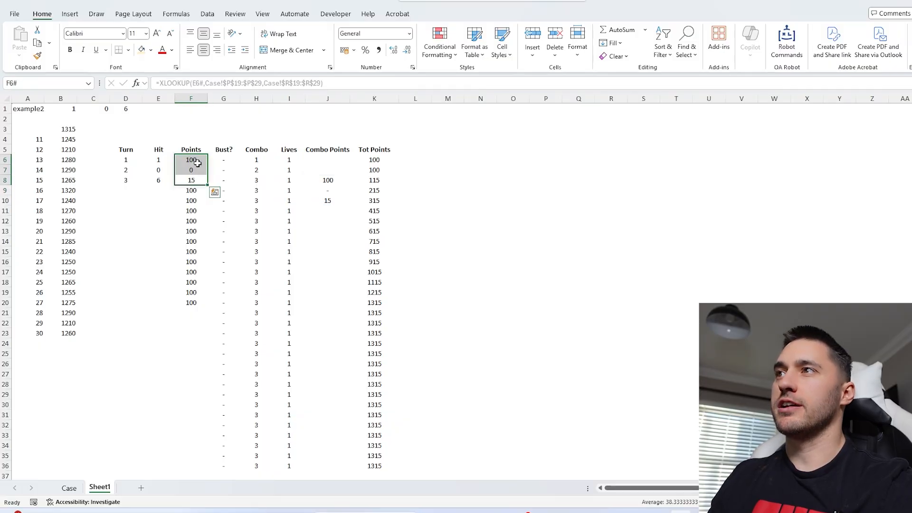
click(327, 180)
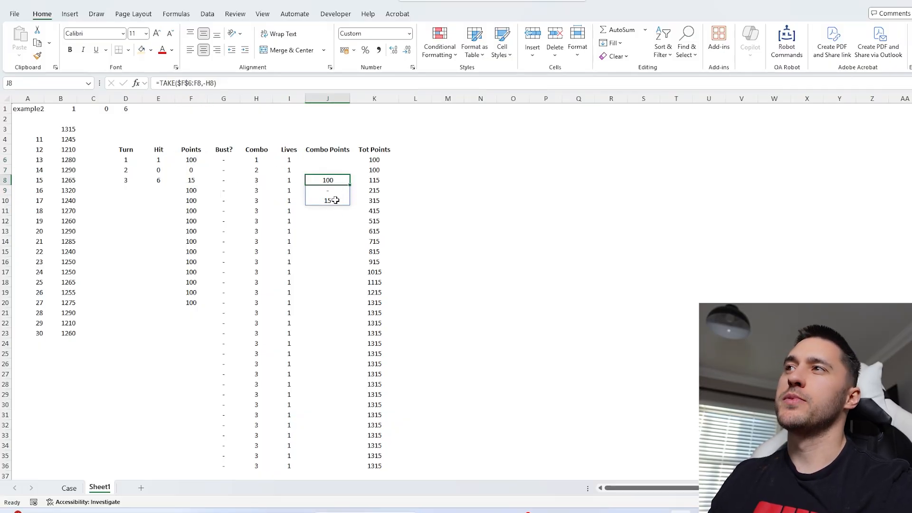
click(333, 190)
click(328, 180)
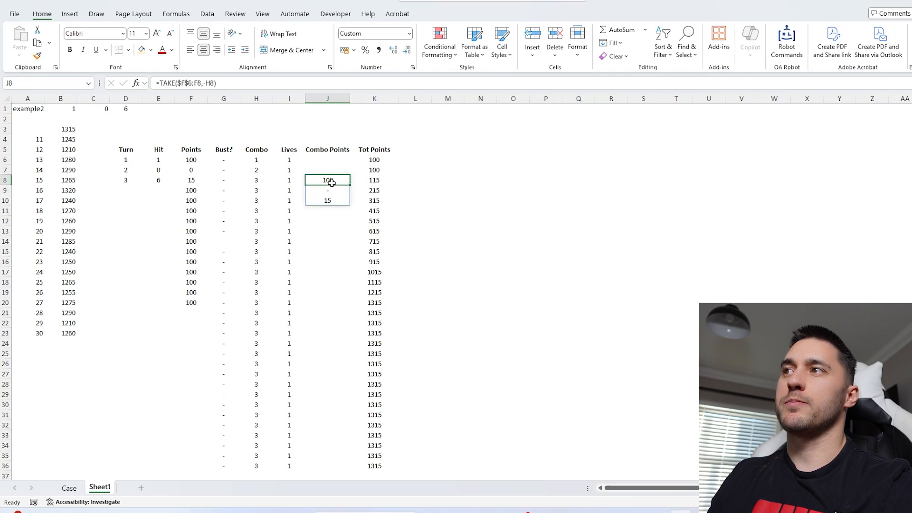
Wrap the J8 formula to drop misses: =FILTER(TAKE($F$6:F8,-H8),TAKE($F$6:F8,-H8))
click(160, 83)
text(filt)
key(Tab)
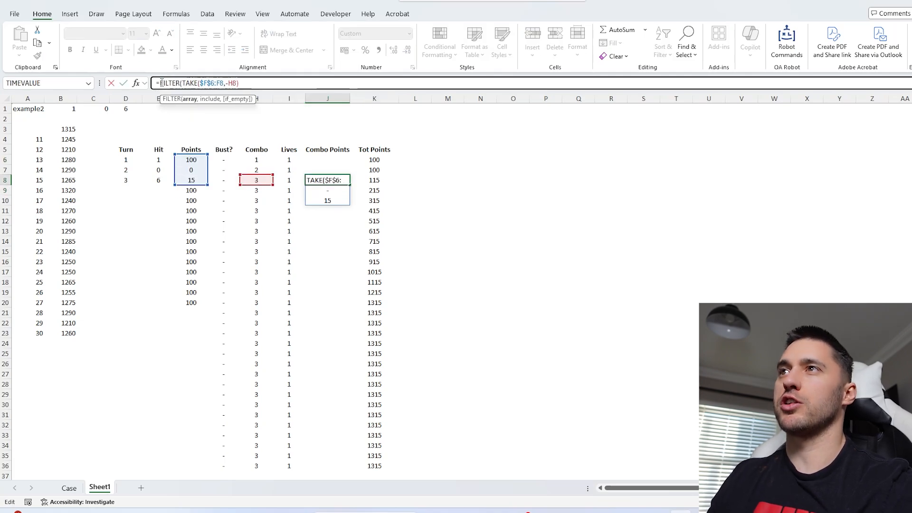
drag(183, 82, 268, 81)
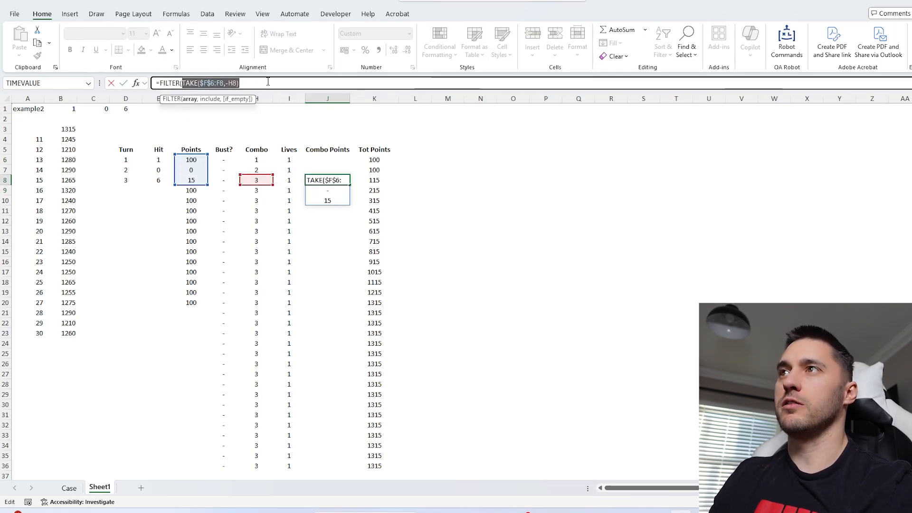
key(ctrl+c)
click(268, 82)
text(,)
key(ctrl+v)
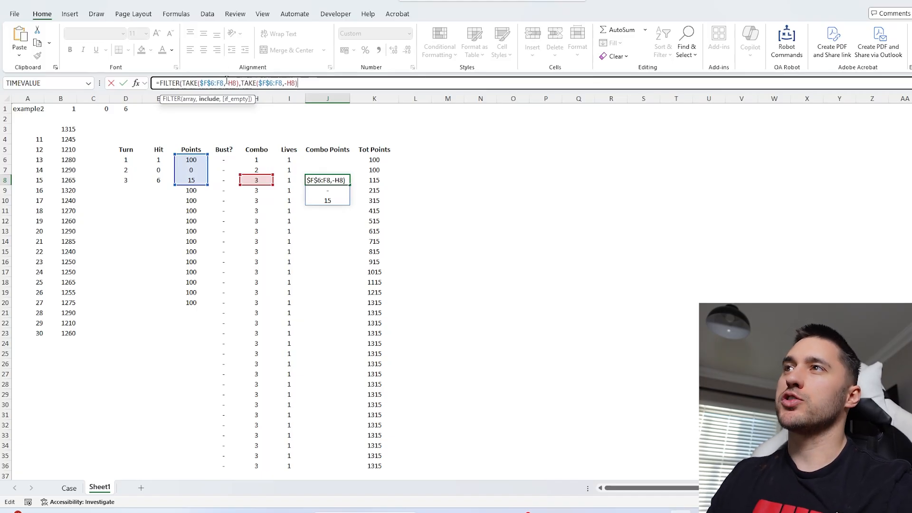
drag(183, 82, 321, 83)
click(321, 83)
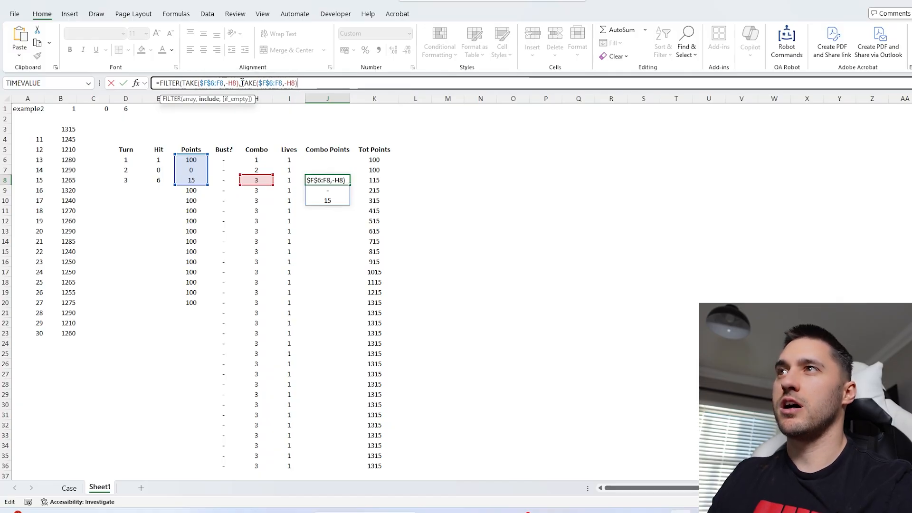
drag(241, 83, 326, 83)
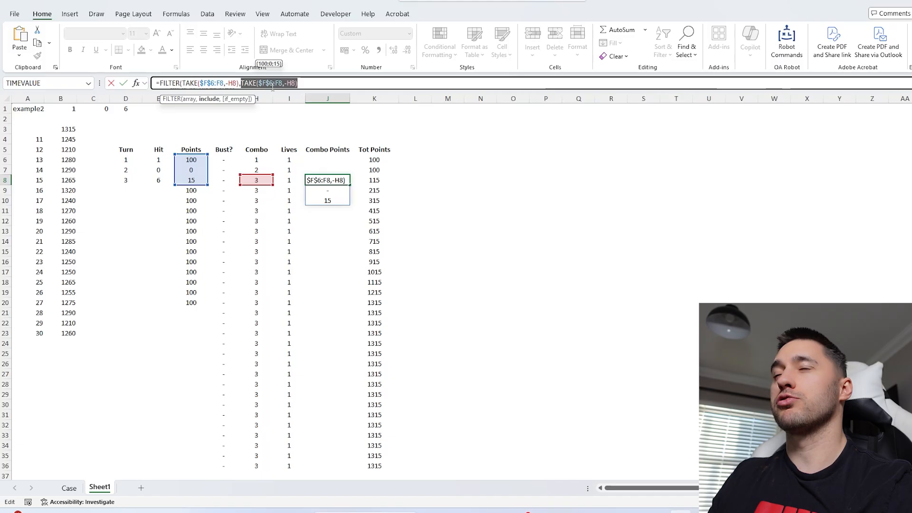
click(317, 85)
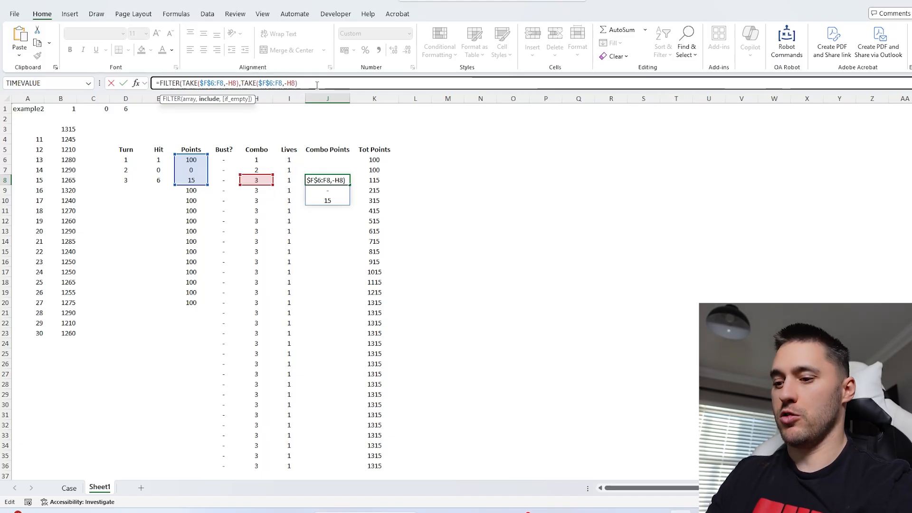
key(Return)
Wrap the J8 FILTER formula in PRODUCT to multiply the non-zero combo points
click(340, 176)
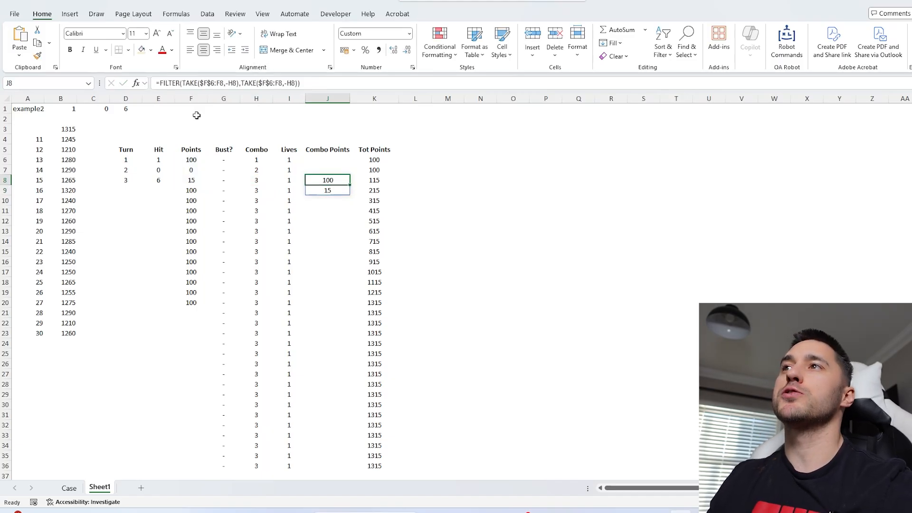
click(160, 83)
text(pro)
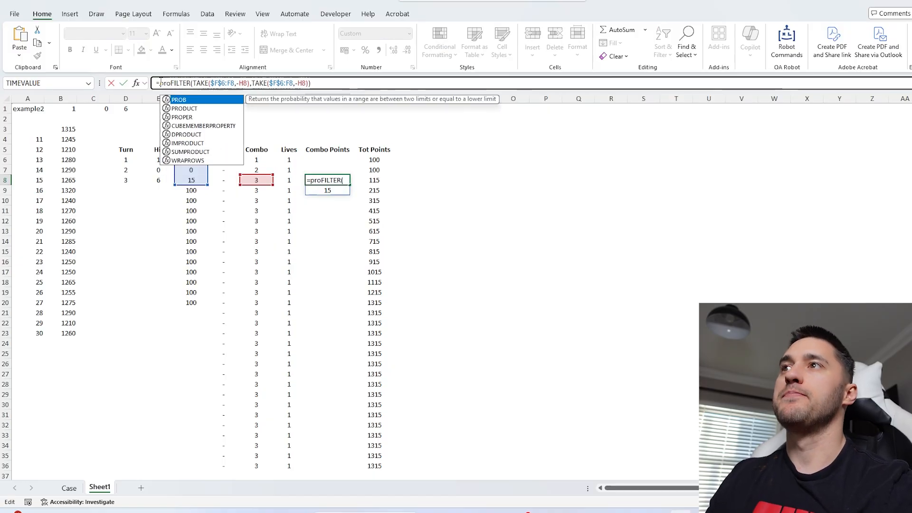
key(Down)
key(Tab)
click(345, 85)
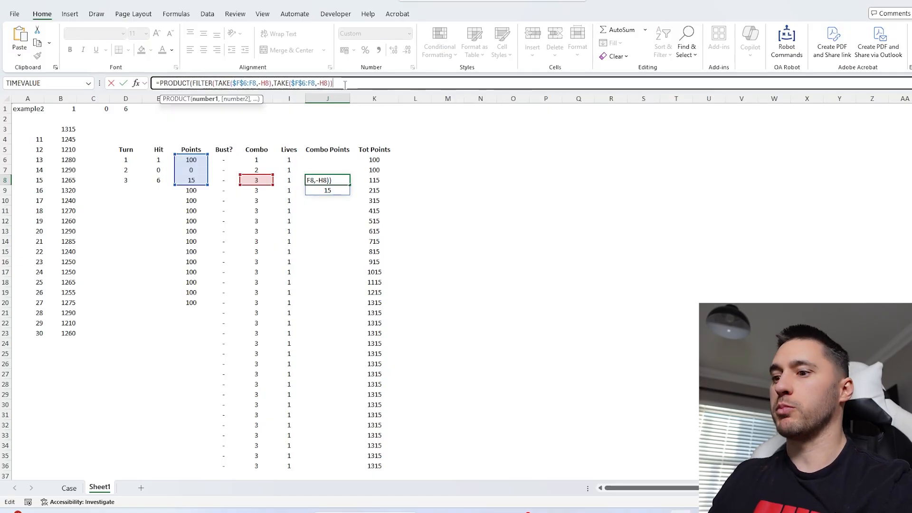
text())
key(Return)
Fill the J8 Combo Points formula up through J6 and check the second turn, where the hit scores zero
click(348, 181)
drag(350, 185, 350, 157)
click(328, 160)
click(328, 170)
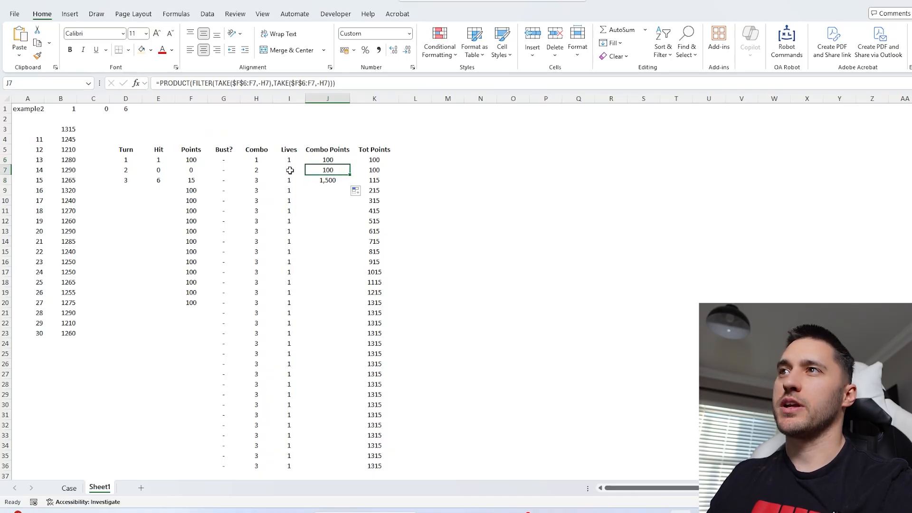
drag(127, 170, 393, 171)
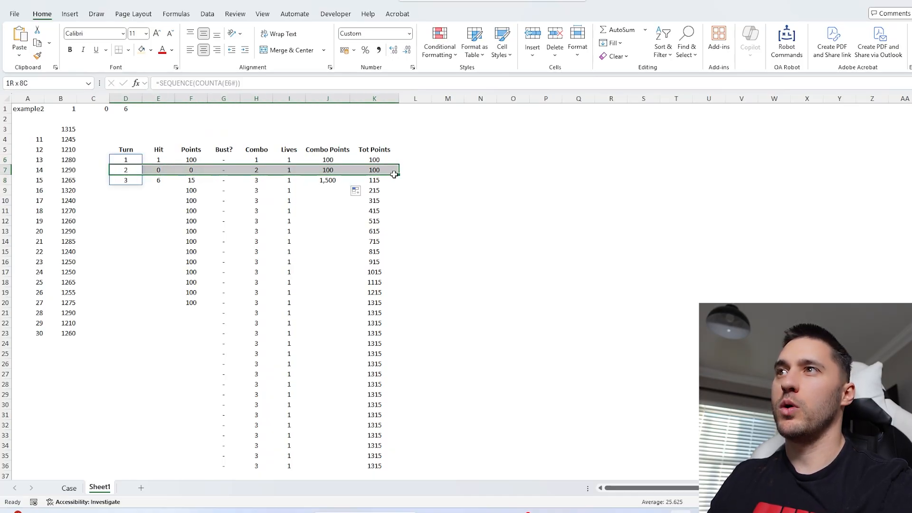
click(189, 170)
click(326, 169)
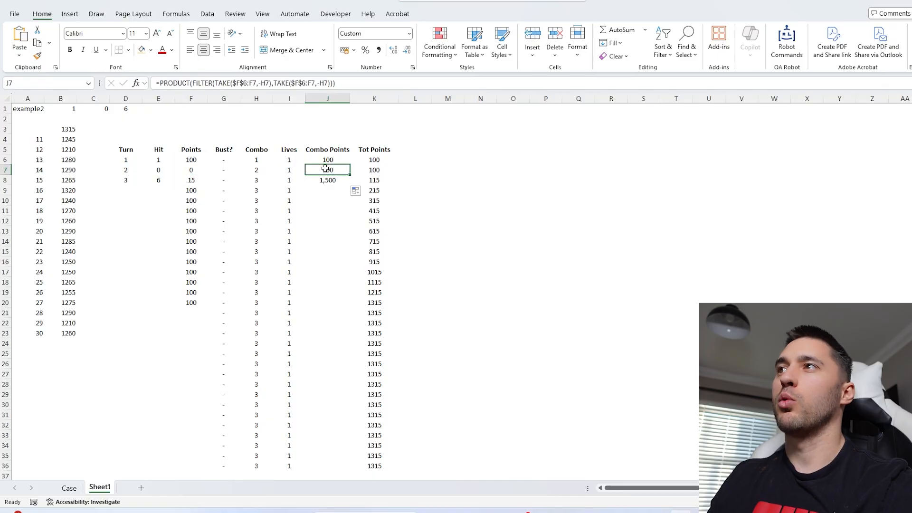
Wrap the J7 formula in IF so that Combo Points return 0 when F7=0 and the PRODUCT otherwise
click(160, 83)
text(if)
key(Tab)
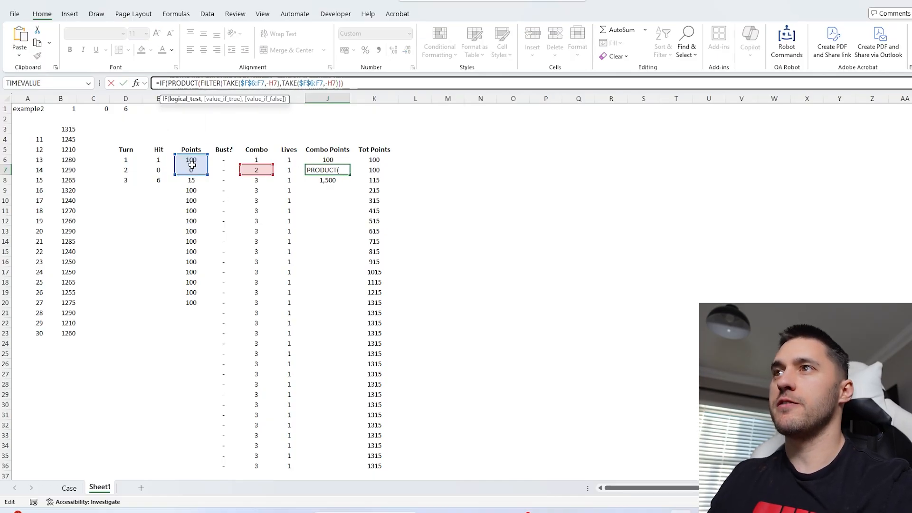
click(190, 170)
text(=0,0,)
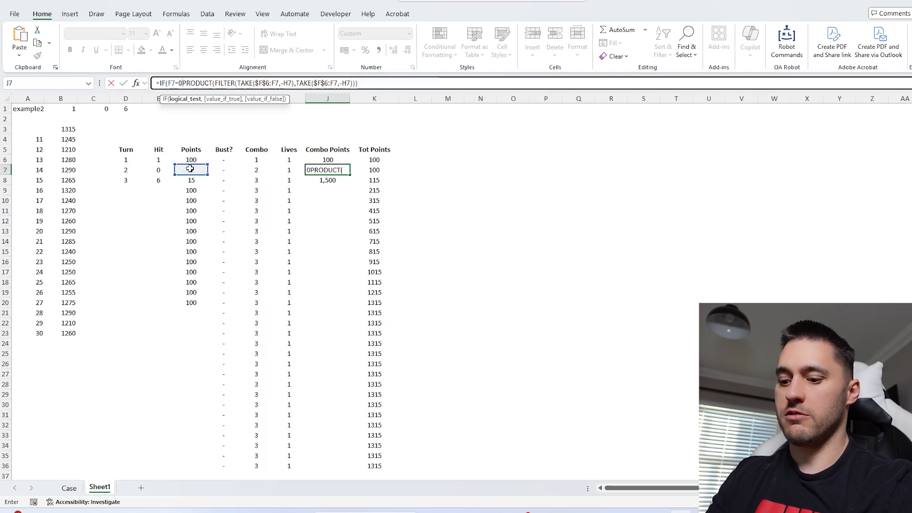
click(374, 83)
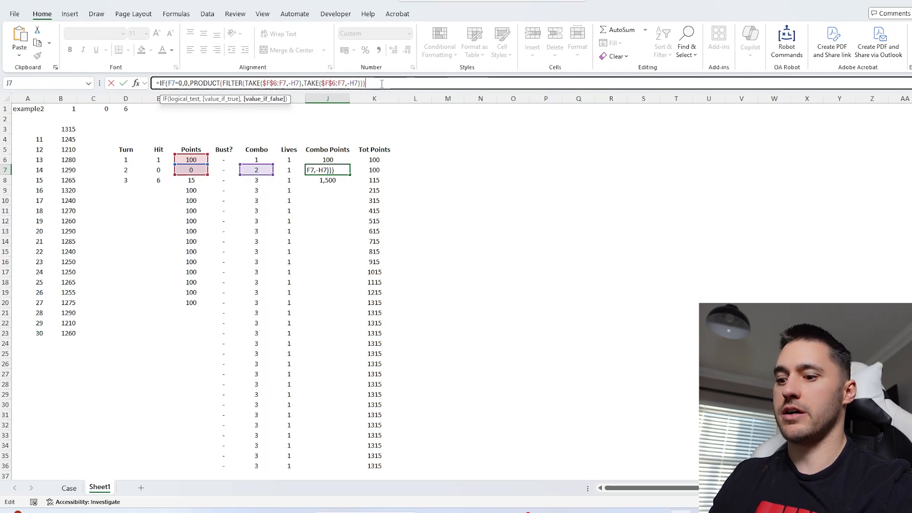
text())
key(Return)
Fill the IF version of the J7 formula to J6 and J8
click(340, 165)
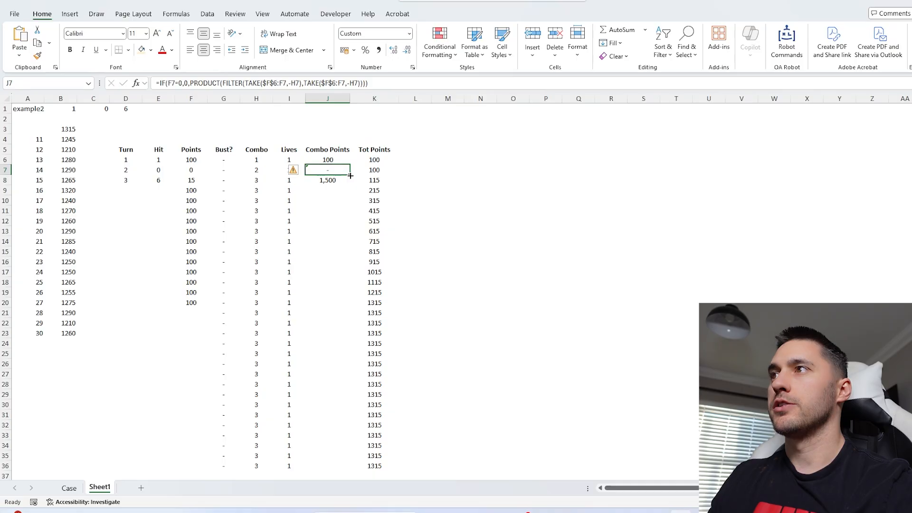
drag(350, 175, 346, 163)
drag(350, 175, 350, 185)
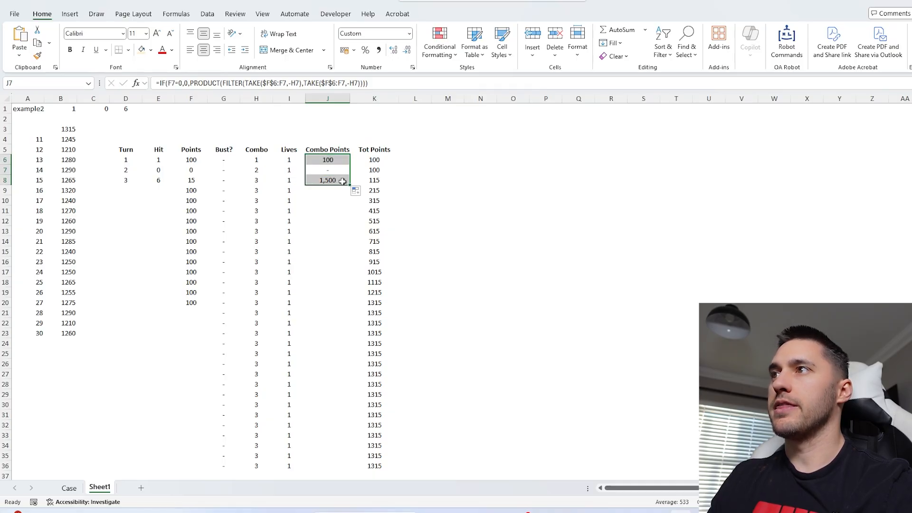
click(342, 183)
Delete the placeholder Points values in F9:F20
click(195, 189)
drag(194, 190, 191, 303)
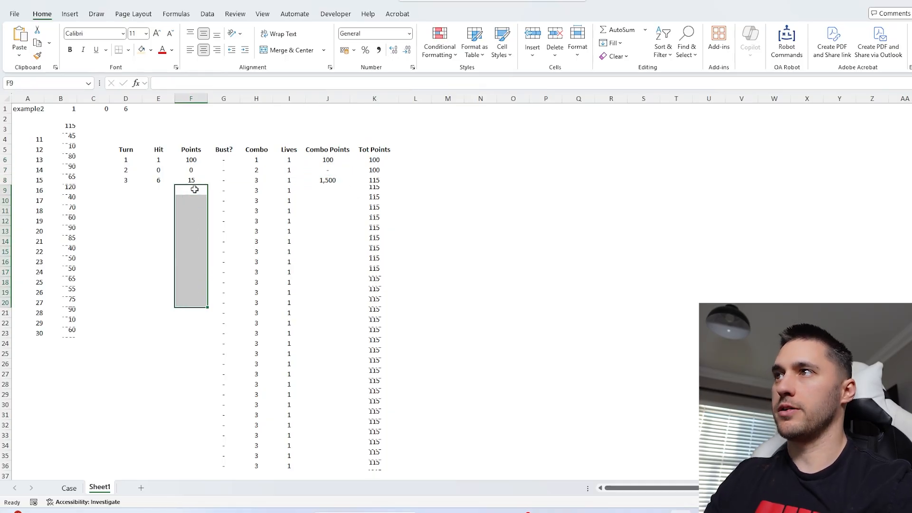
key(Delete)
Repoint the first Tot Points formula in K6 from Points F6 to Combo Points J6
click(375, 159)
drag(374, 159, 374, 299)
click(373, 164)
double_click(374, 164)
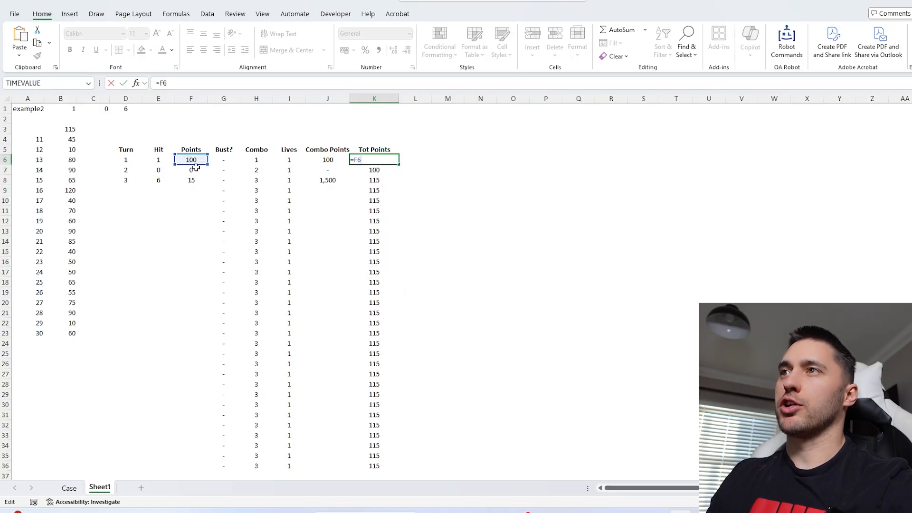
drag(192, 164, 331, 160)
key(Return)
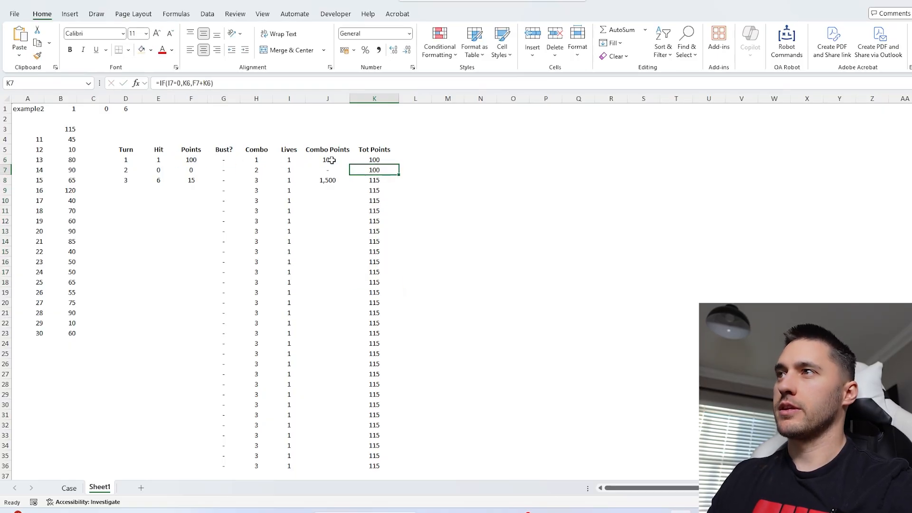
Change the K7 Tot Points formula to =IF(I7=0,K6,J7+K6) and fill it down the column
key(F2)
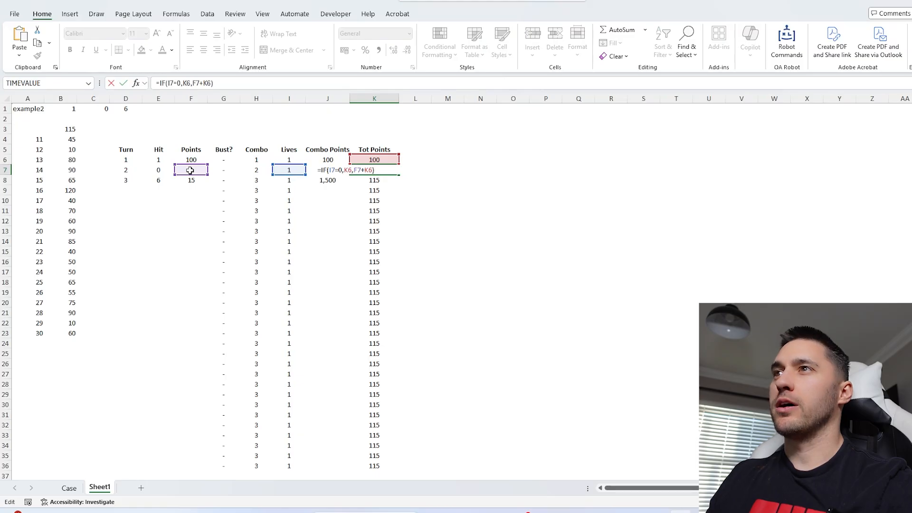
drag(184, 175, 315, 176)
key(Return)
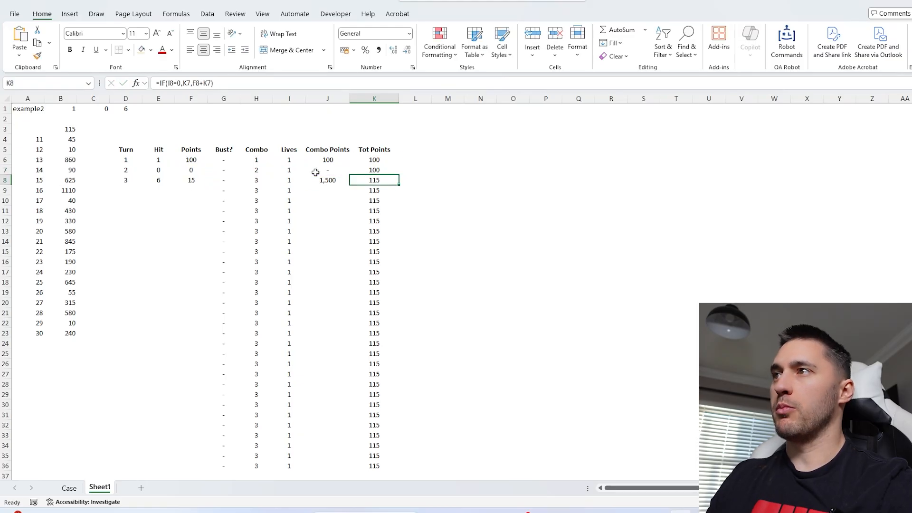
click(380, 168)
double_click(399, 175)
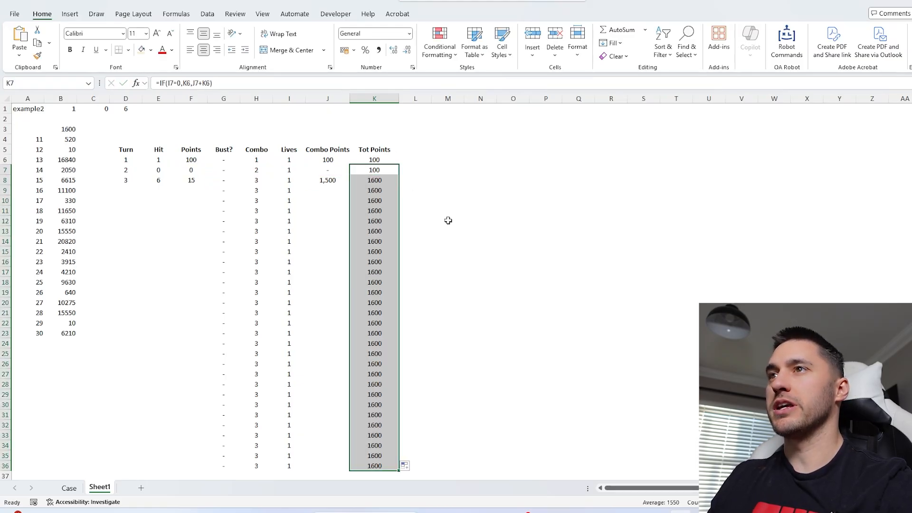
Copy the game results from B4 down and paste them as values into the Level 2 Answer column of the Case sheet from E88
click(73, 130)
key(Down)
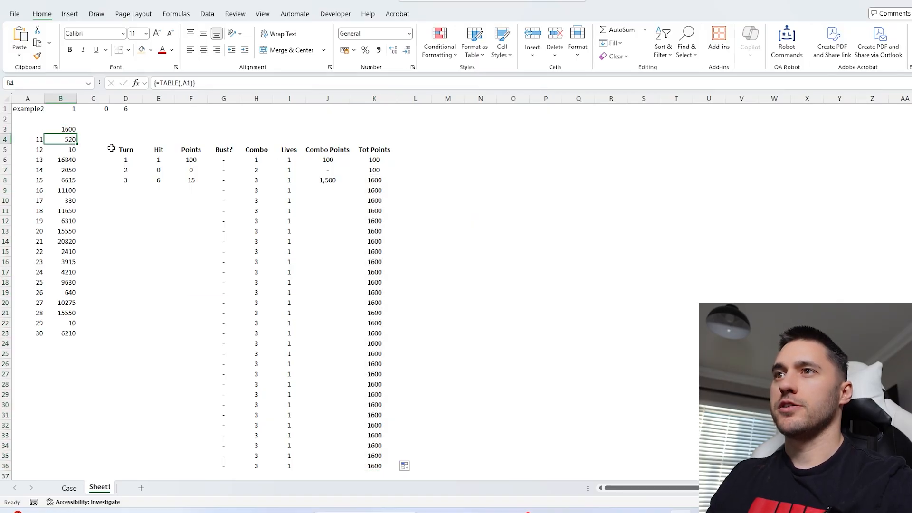
key(ctrl+shift+Down)
key(ctrl+c)
click(69, 488)
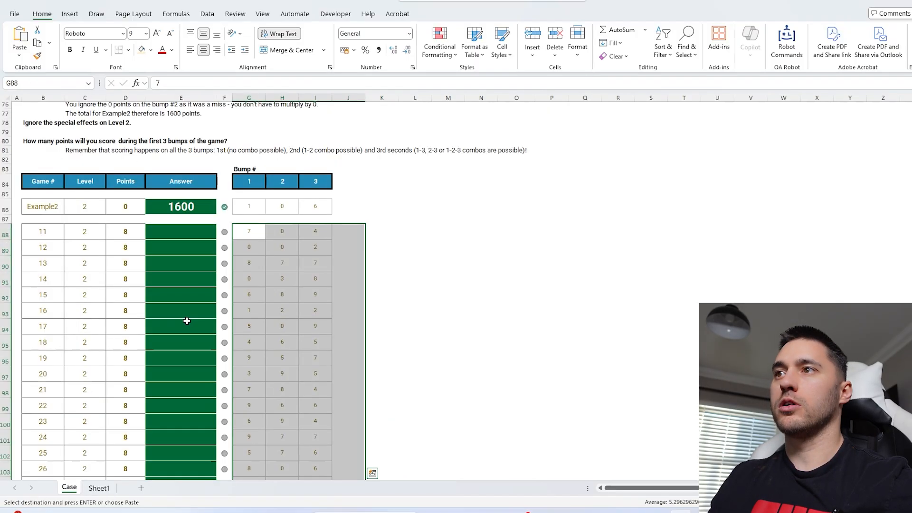
click(194, 232)
key(ctrl+shift+v)
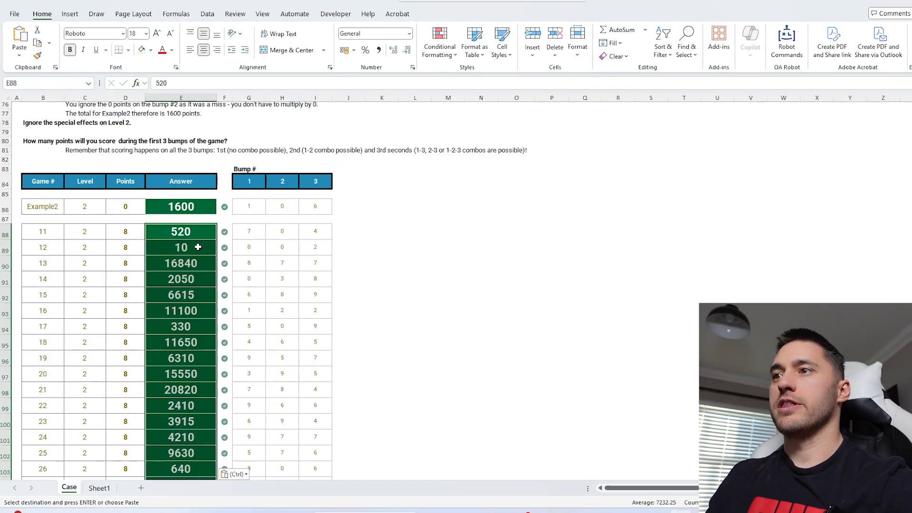
Change the Combo formula in H8 of Sheet1 to =IF(G7,1,MIN(3,H7+1)) and fill it down the column
scroll(197, 247, down, 5)
click(100, 488)
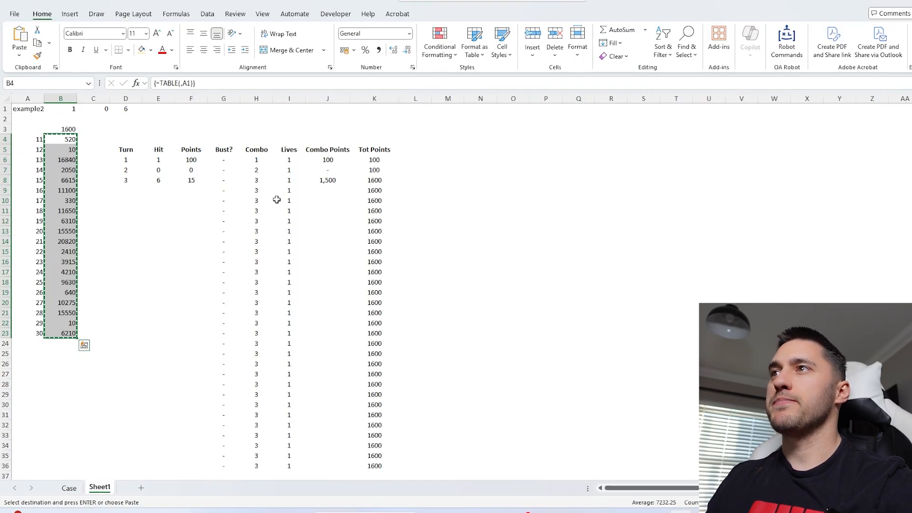
click(256, 180)
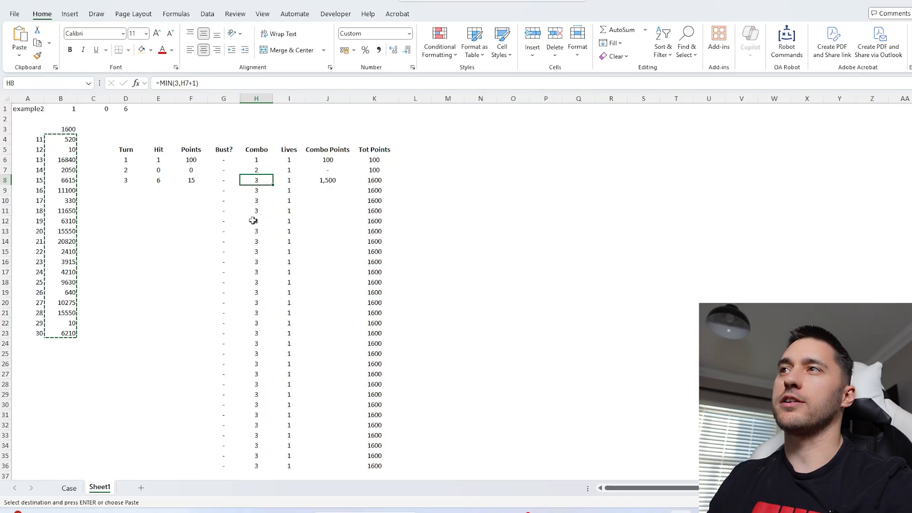
double_click(255, 180)
text(IF()
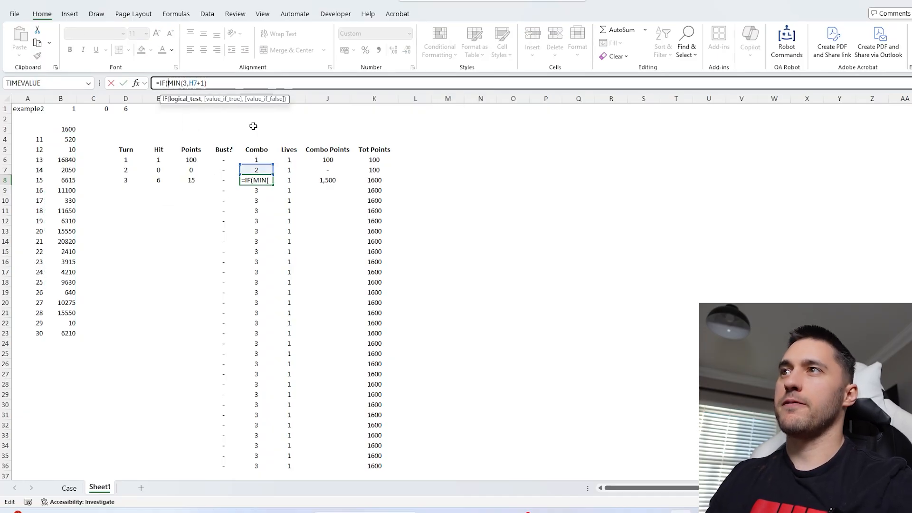
click(223, 169)
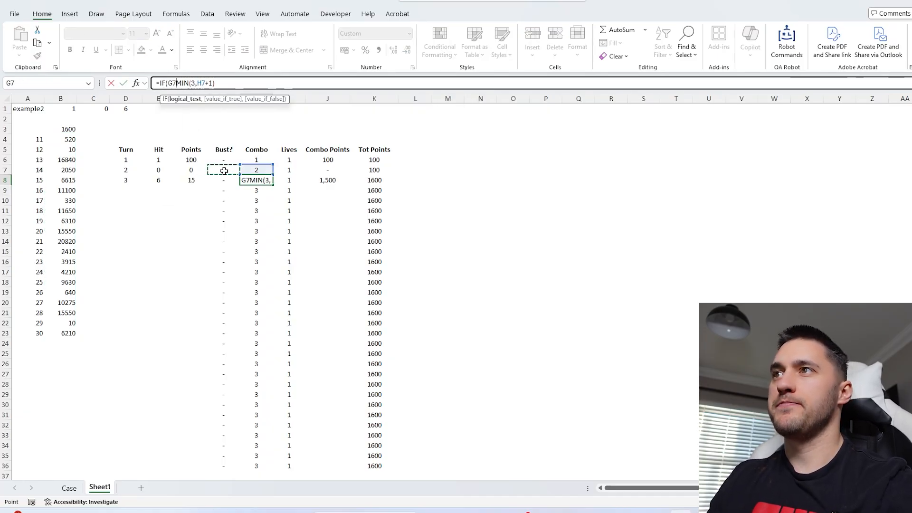
text(,1,)
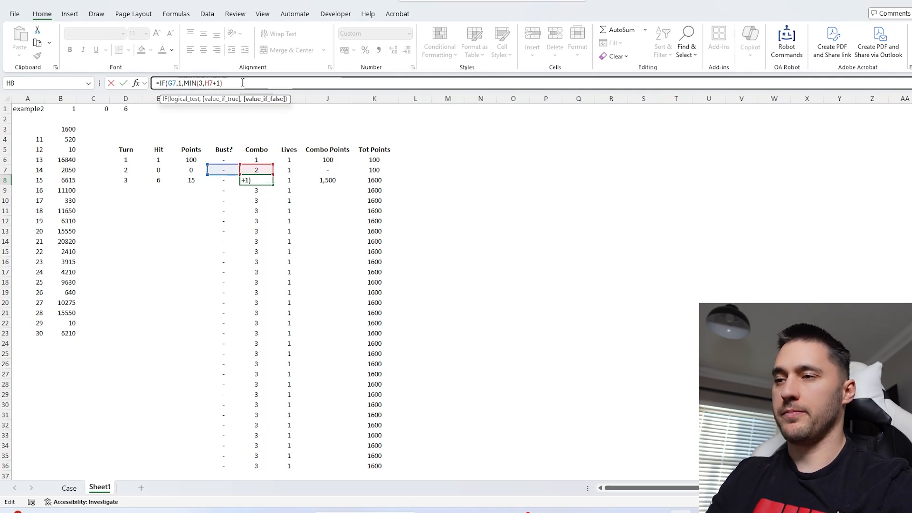
text())
key(Return)
click(258, 180)
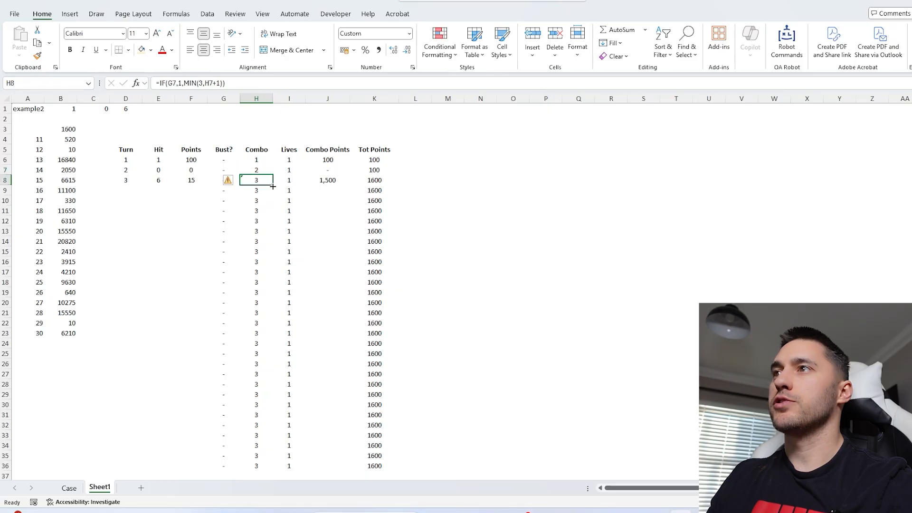
drag(273, 184, 267, 162)
key(ctrl+z)
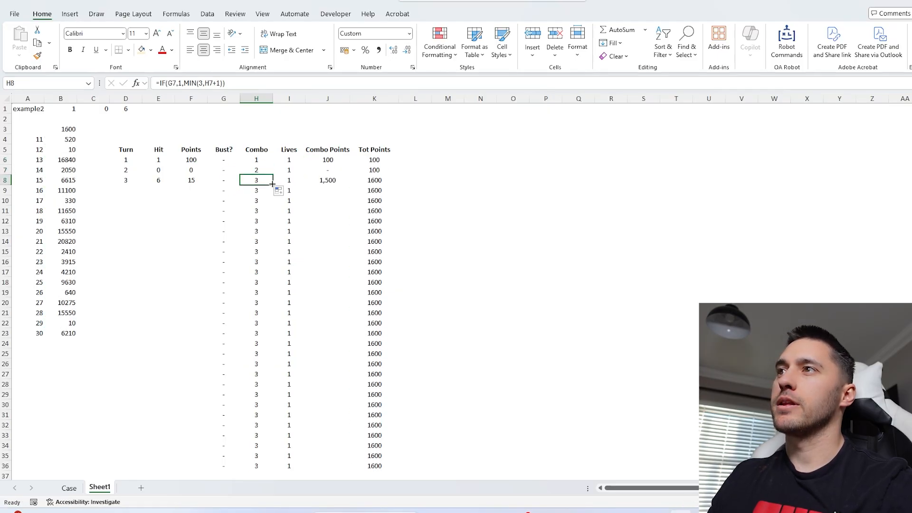
double_click(273, 185)
Set the game selector in A1 to example3 and the first game number in A4 to 31
click(43, 110)
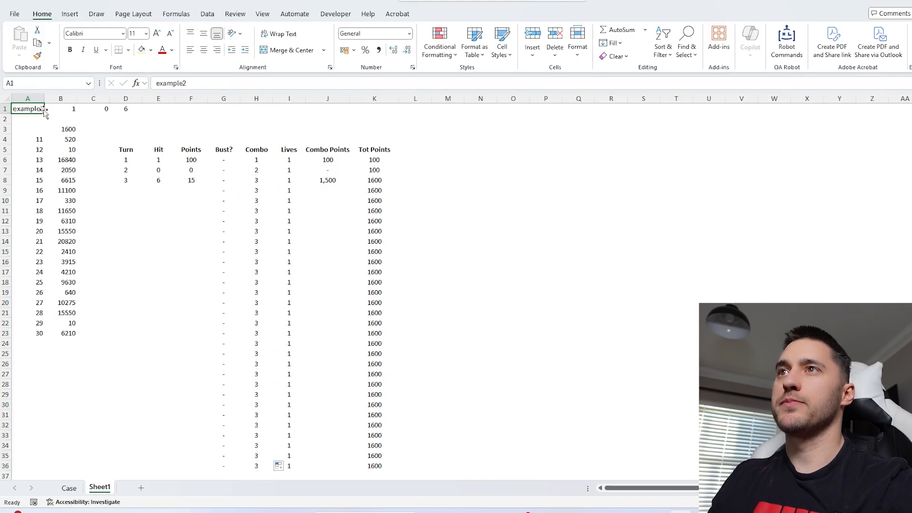
click(249, 84)
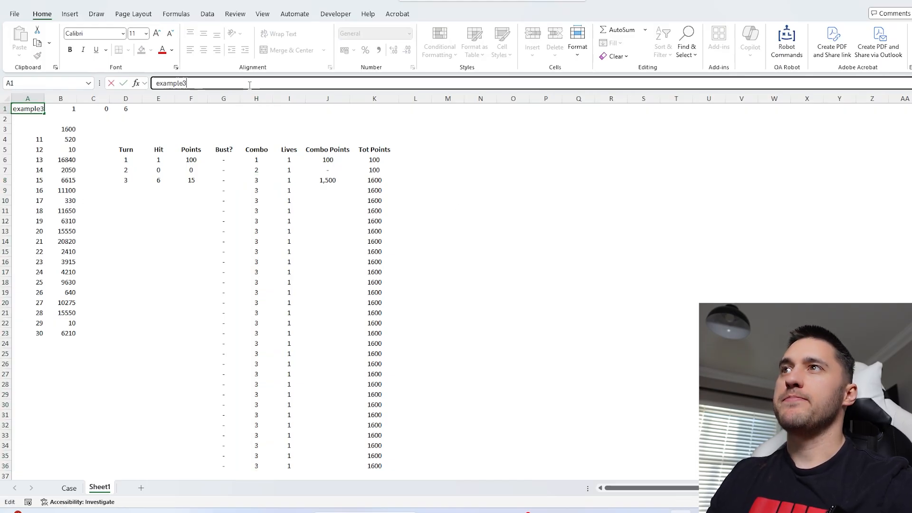
text(3)
key(Return)
click(26, 142)
text(31)
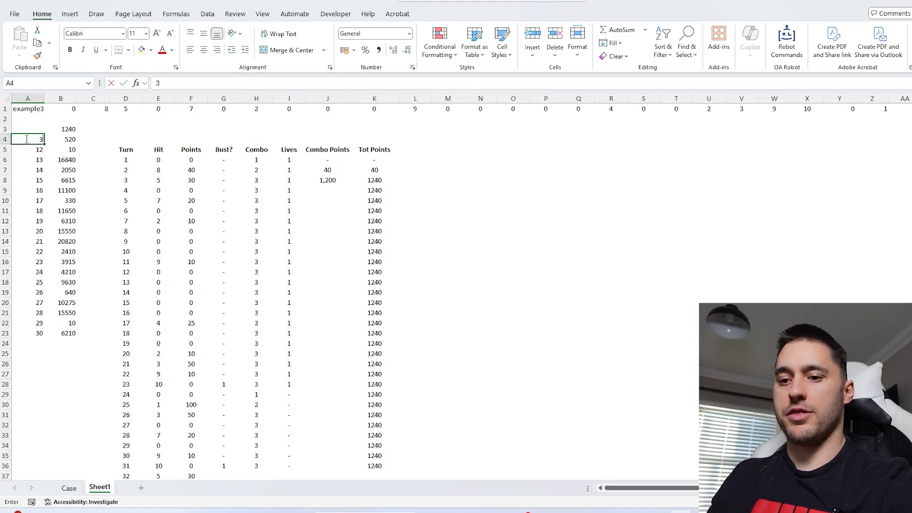
click(480, 252)
Review the Level 3 extra-ball rules on the Case sheet against the Lives formula in Sheet1
click(71, 488)
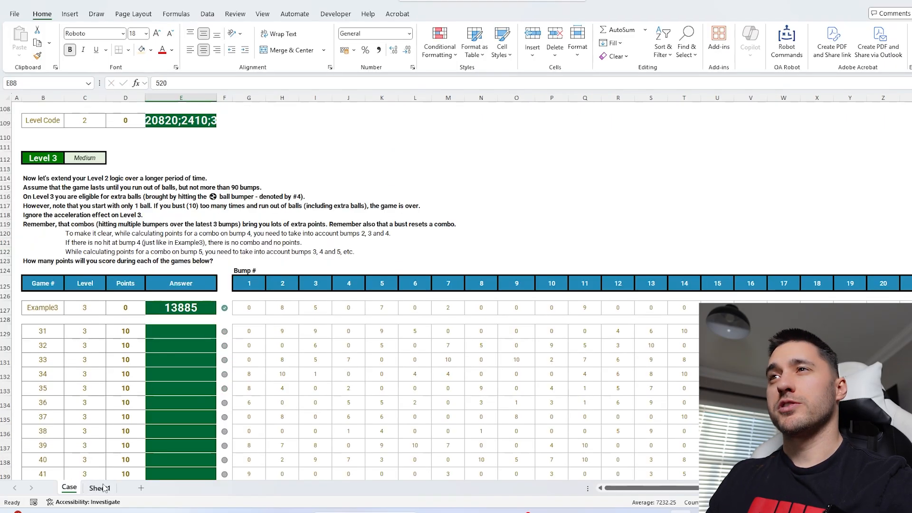
click(100, 489)
click(69, 487)
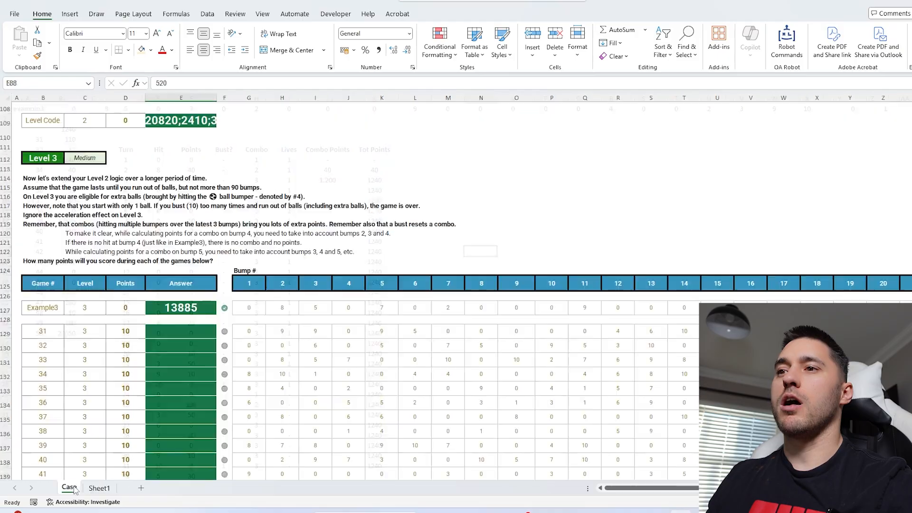
click(98, 489)
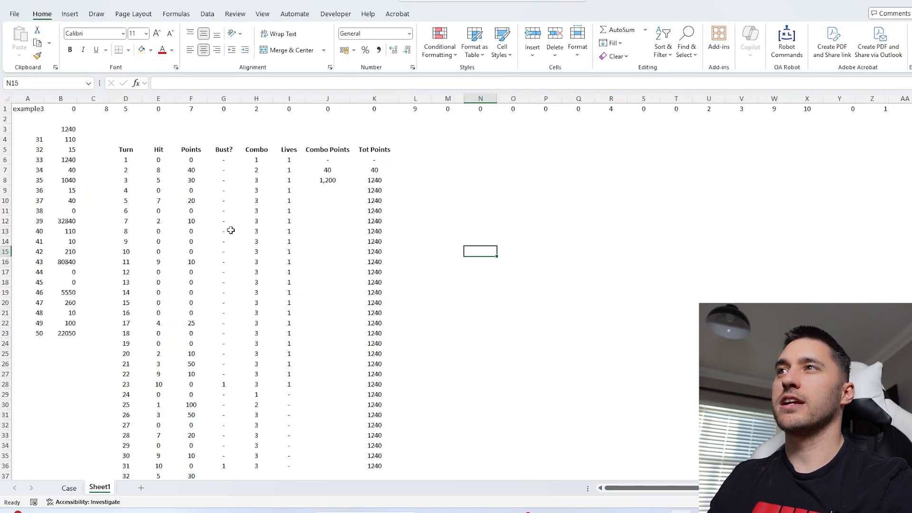
click(288, 161)
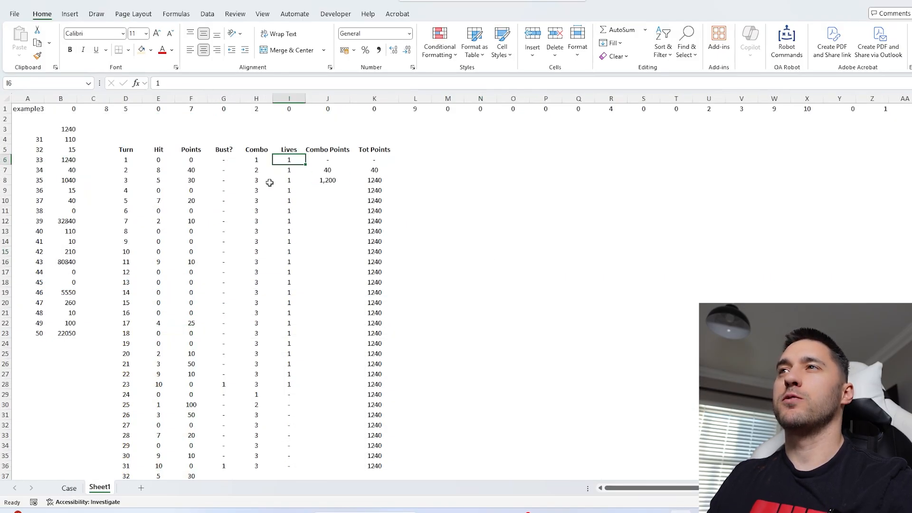
click(283, 172)
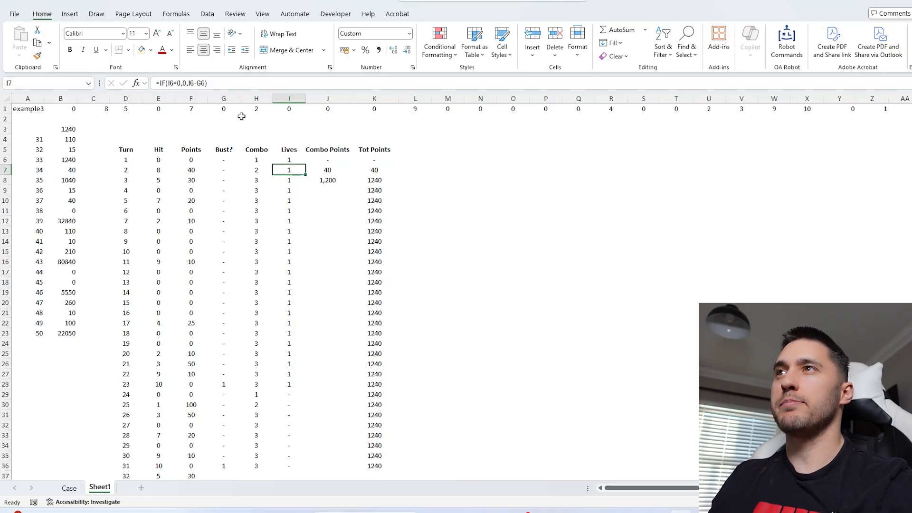
click(182, 83)
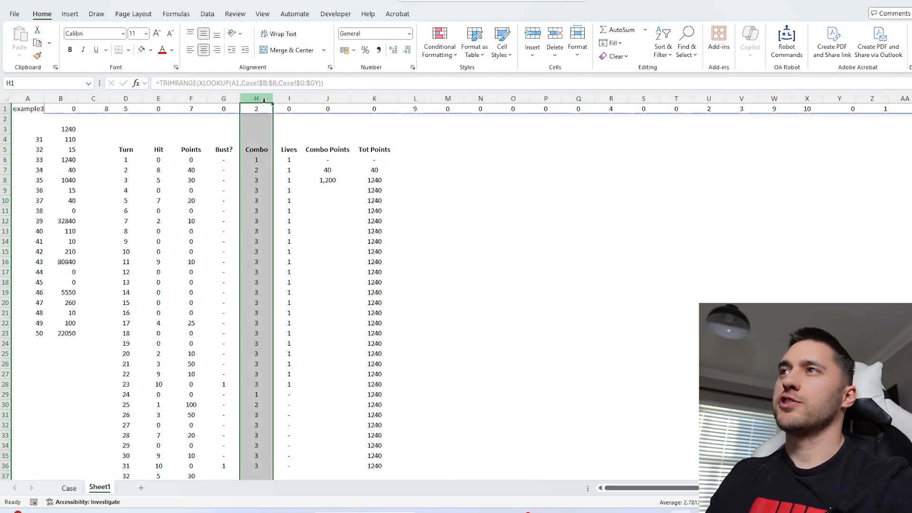
Insert a new column before Combo and head it Extra Life in H5
click(532, 34)
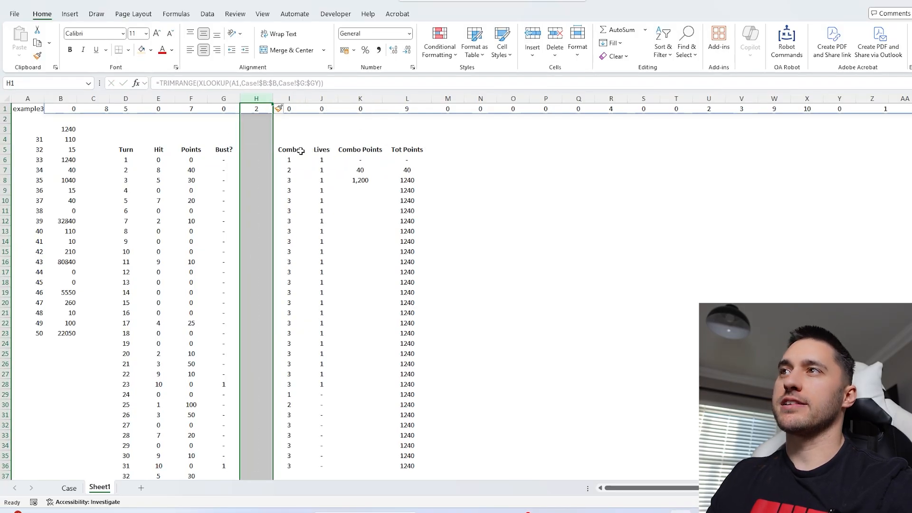
click(261, 151)
text(Extr)
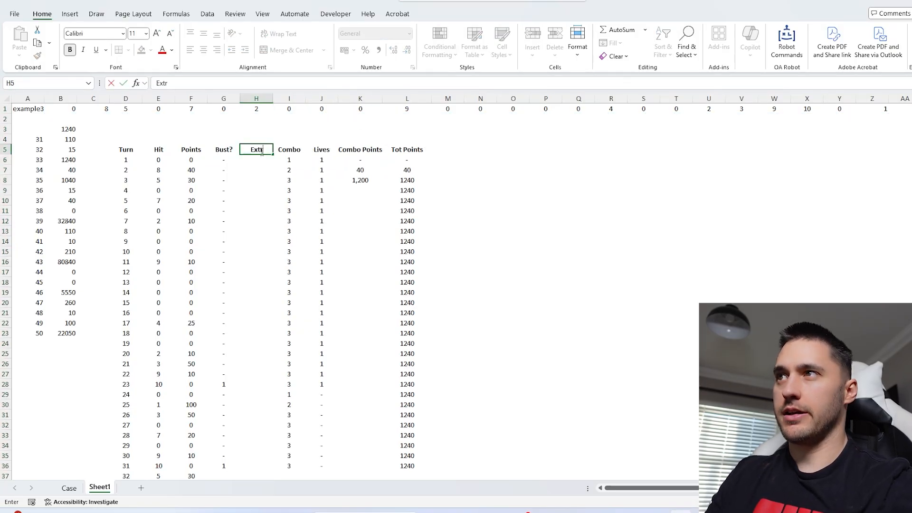
text(a Life)
key(Return)
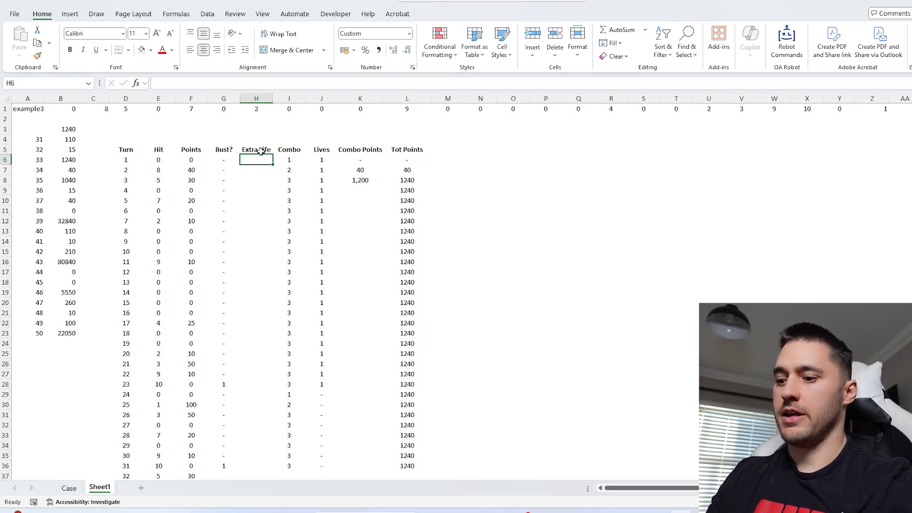
Enter =E6=4 in the first Extra Life cell, H6, to test for an extra-ball hit
text(=)
click(156, 160)
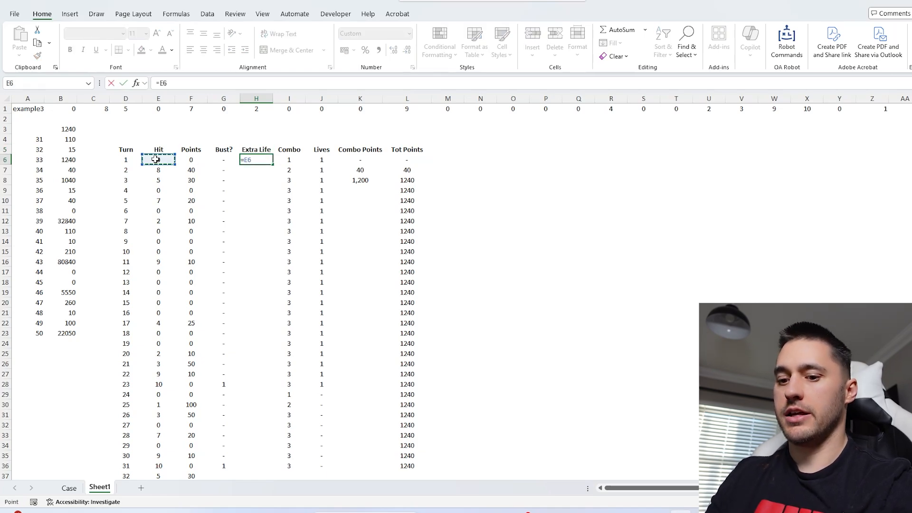
text(=4)
key(Return)
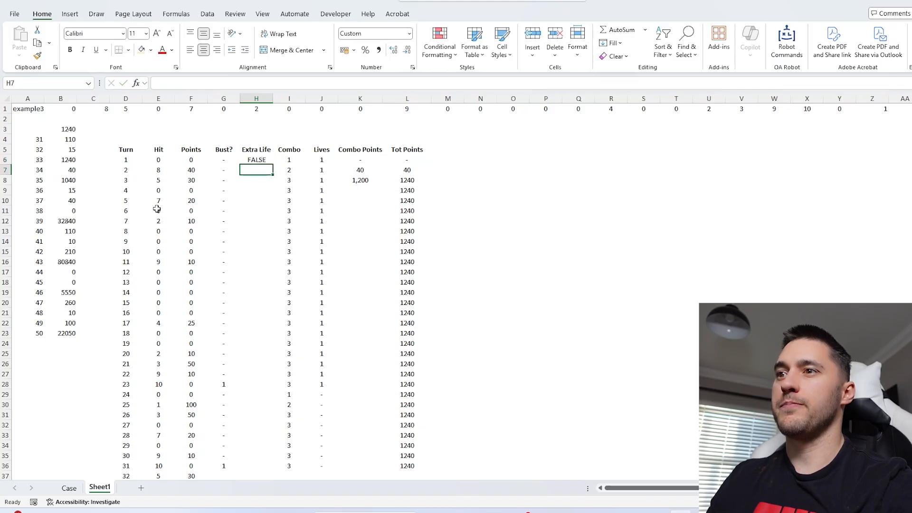
Convert the Extra Life test in H6 to a number with =--(E6=4) and fill it down the column
click(69, 488)
scroll(496, 336, up, 15)
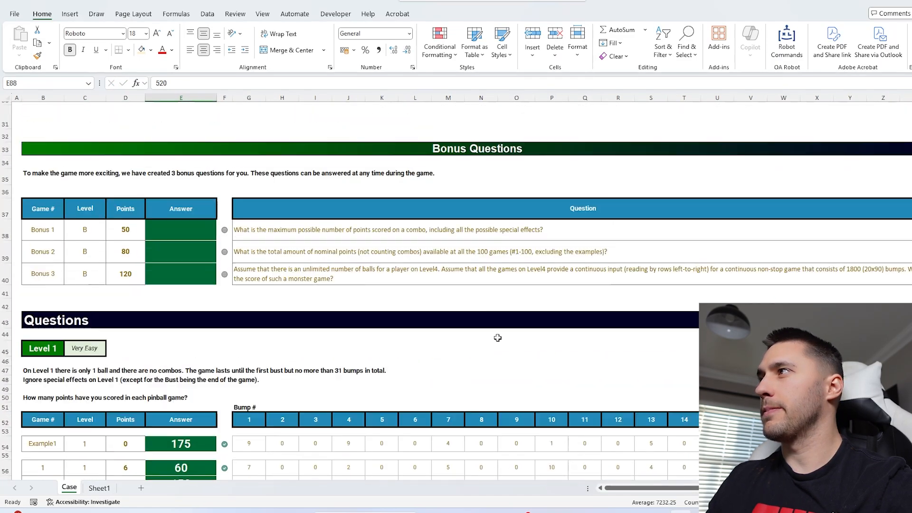
scroll(552, 324, up, 1)
scroll(552, 324, down, 3)
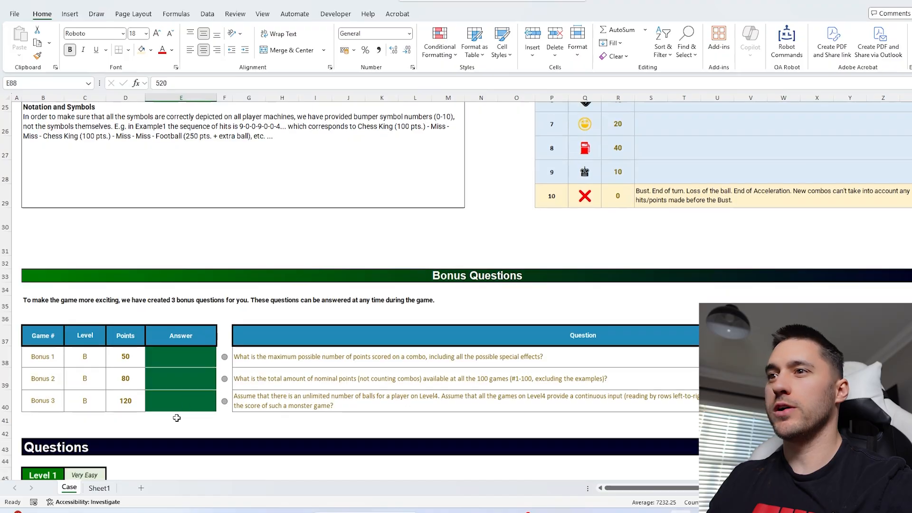
click(99, 487)
click(262, 160)
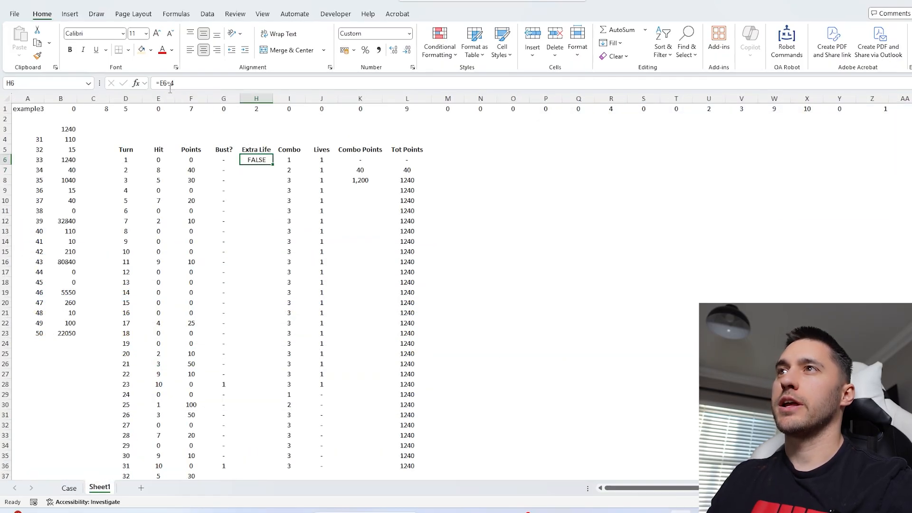
click(162, 82)
text(--()
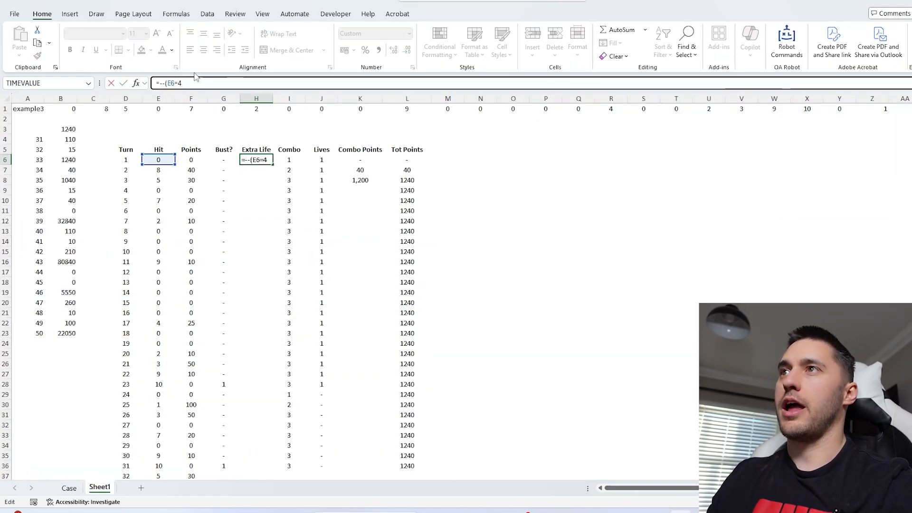
key(Return)
click(256, 160)
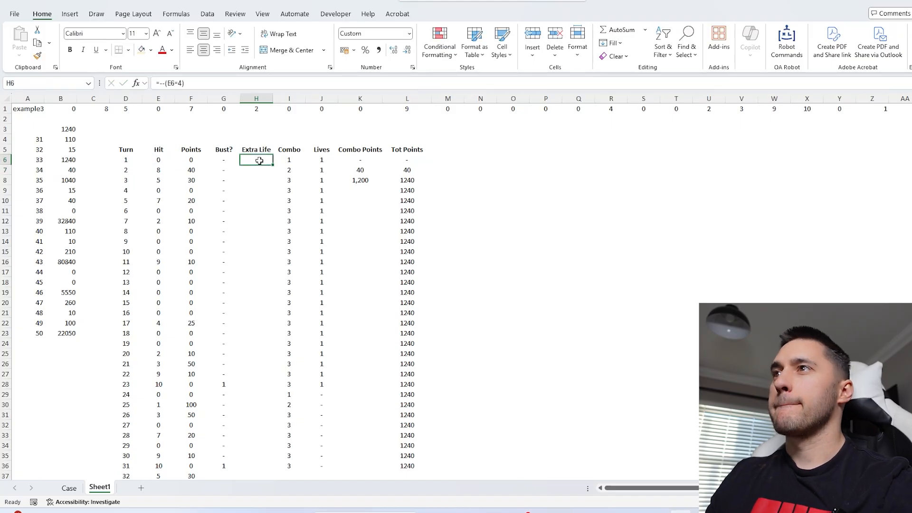
double_click(273, 164)
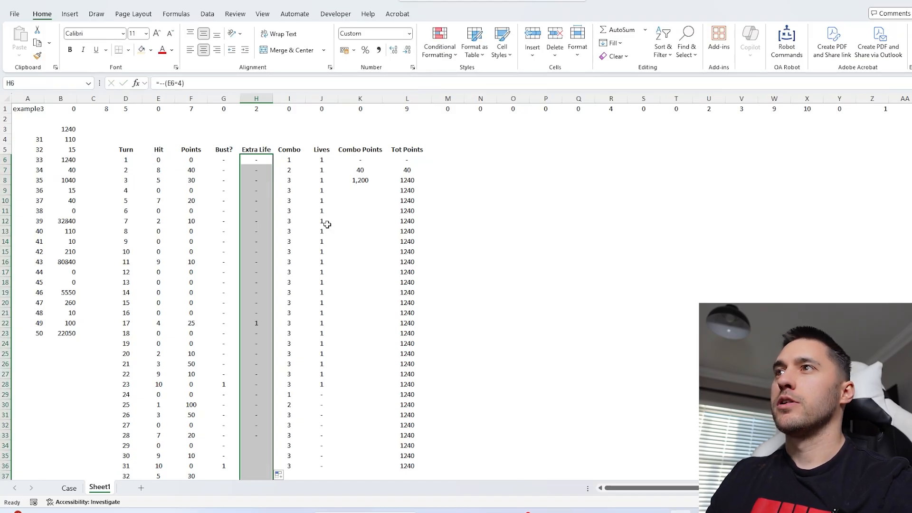
Add the extra life to the Lives formula in J7 as =IF(J6=0,0,J6-G6+H6) and fill it down the column
click(255, 324)
click(320, 323)
click(324, 170)
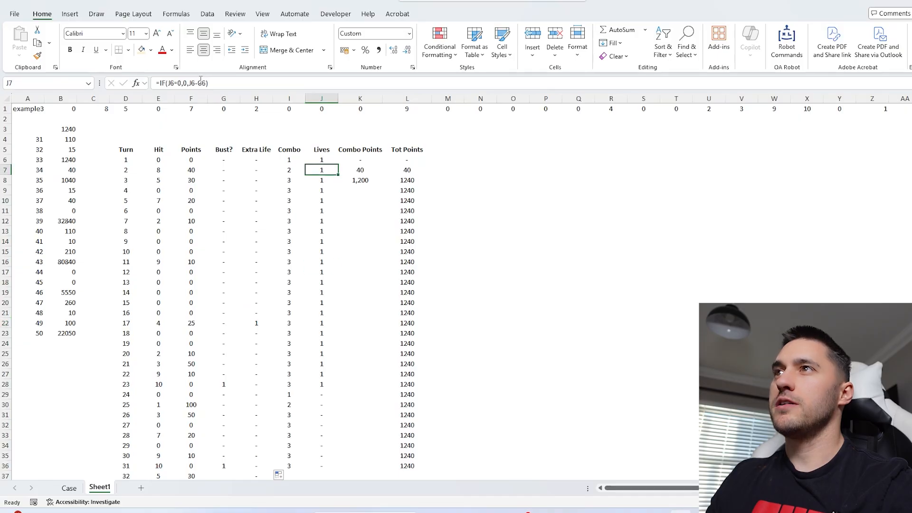
click(207, 82)
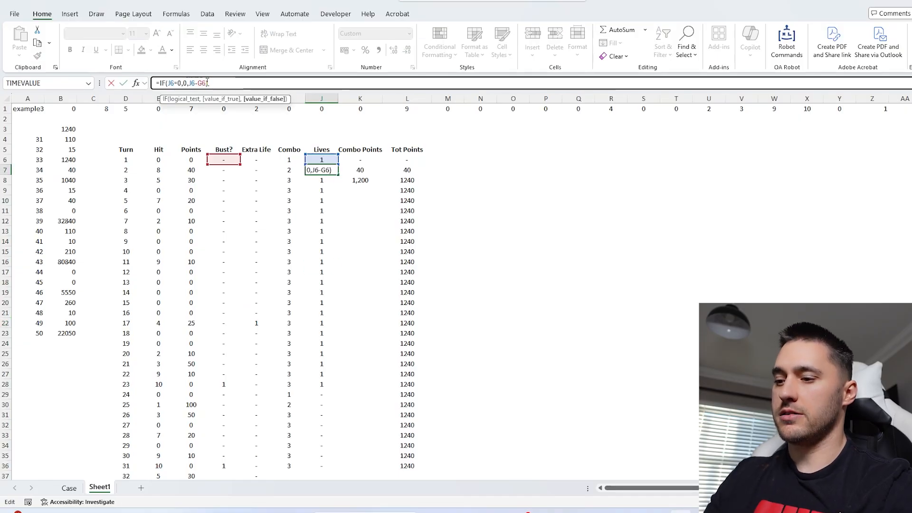
text(+)
click(221, 161)
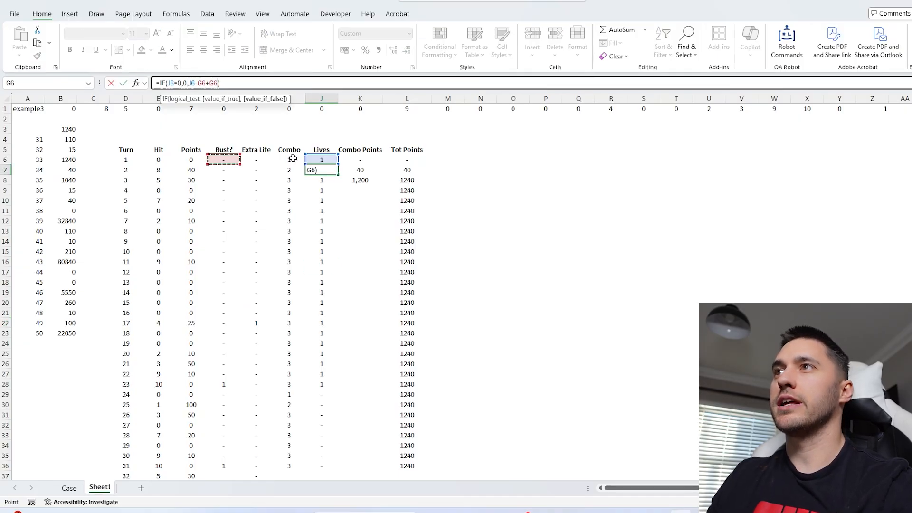
double_click(218, 83)
click(255, 159)
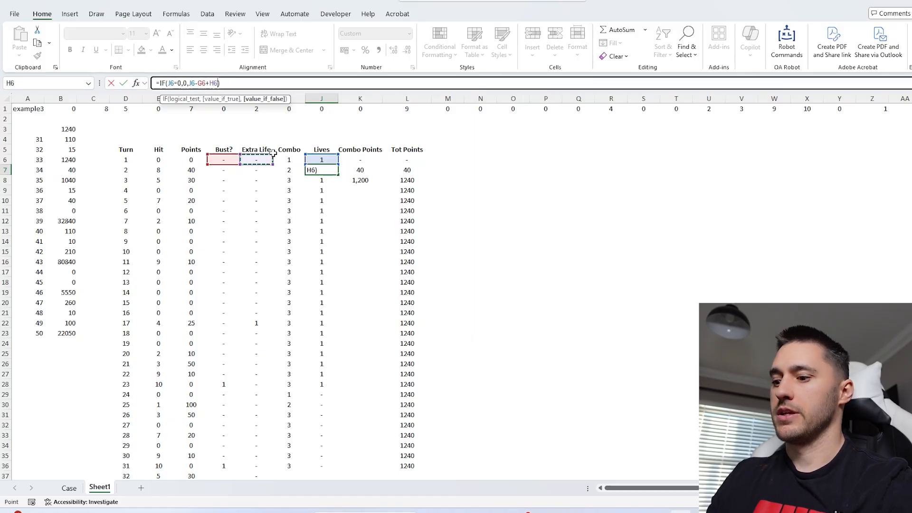
key(Return)
click(326, 168)
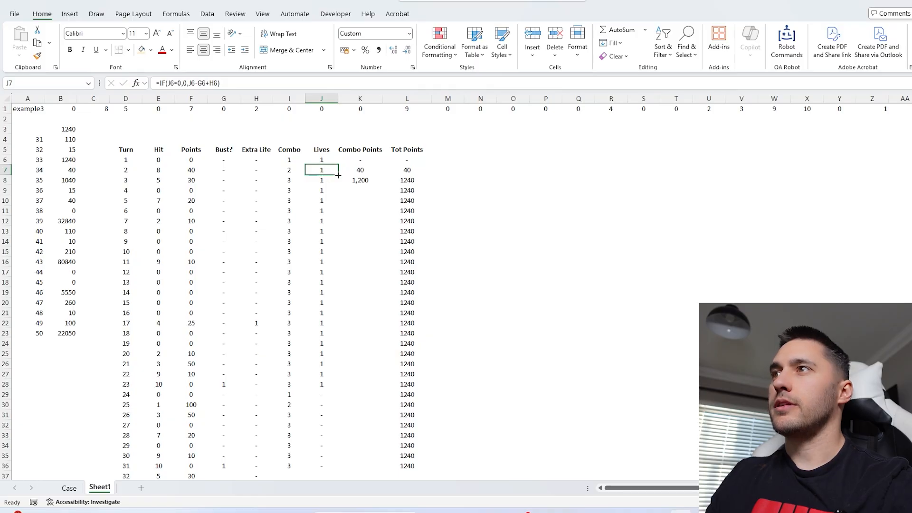
double_click(337, 175)
Extend the Bust? formula from G36 and the Combo through Tot Points formulas from I36:L36 down the remaining turns
scroll(403, 300, down, 5)
click(231, 314)
double_click(240, 318)
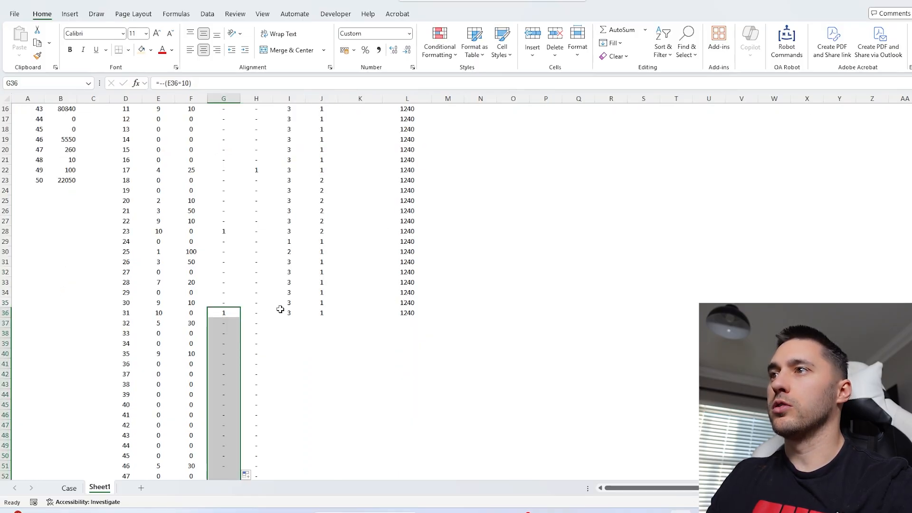
drag(283, 311, 415, 315)
double_click(428, 318)
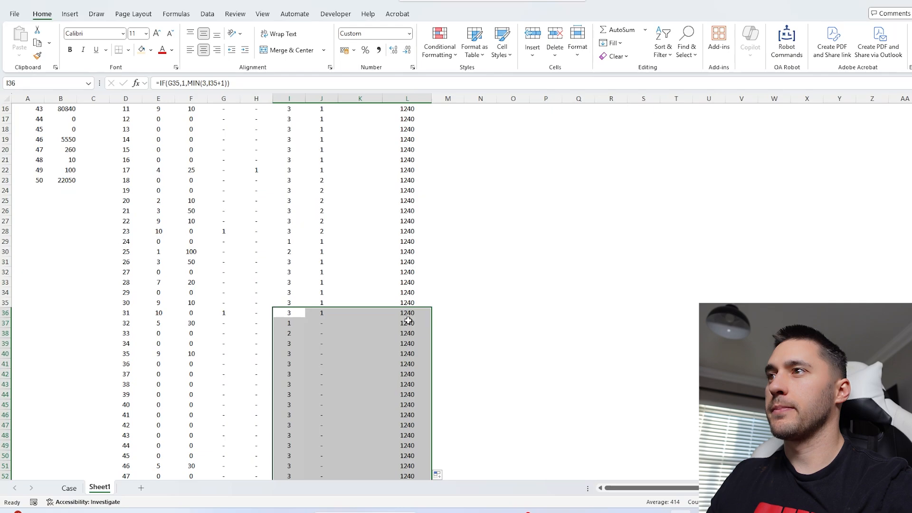
scroll(407, 261, up, 5)
click(321, 160)
click(255, 326)
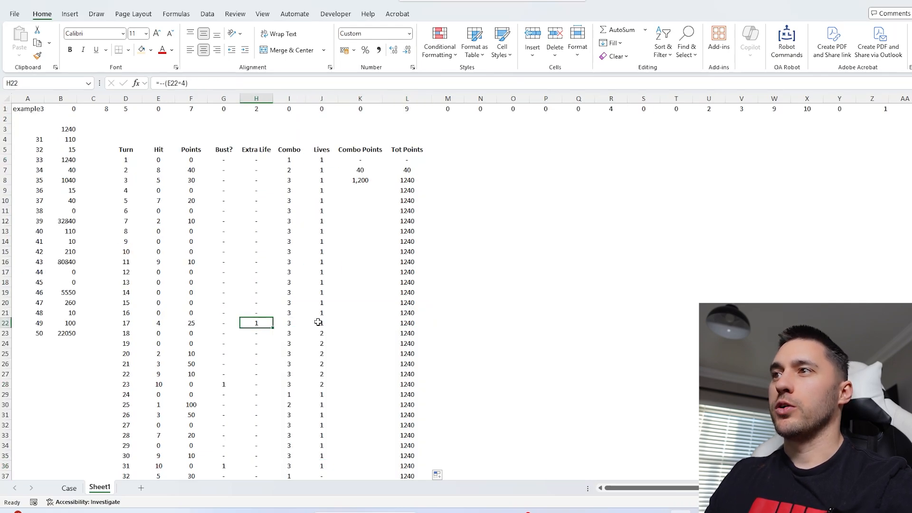
Check the Lives column after the extra-ball hit on turn 17 and the busts on turns 23 and 31
drag(318, 322, 319, 281)
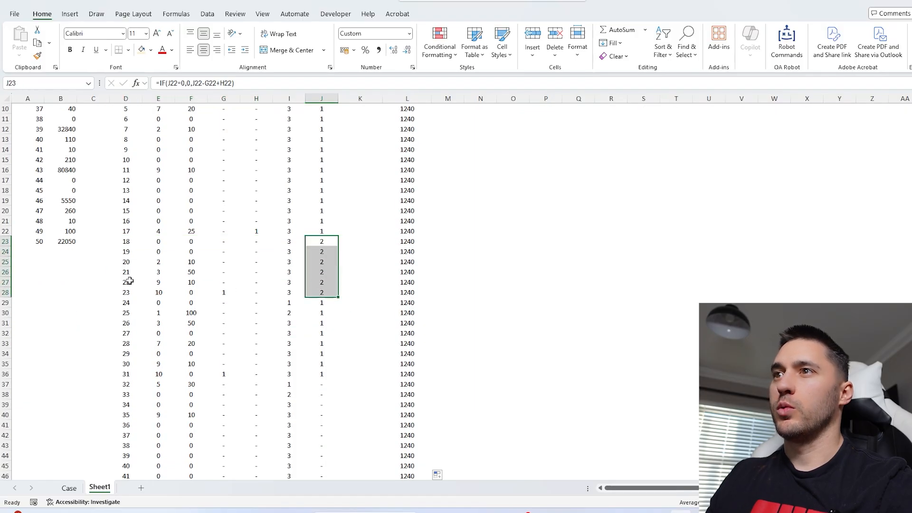
drag(125, 292, 149, 304)
click(320, 290)
drag(129, 374, 265, 374)
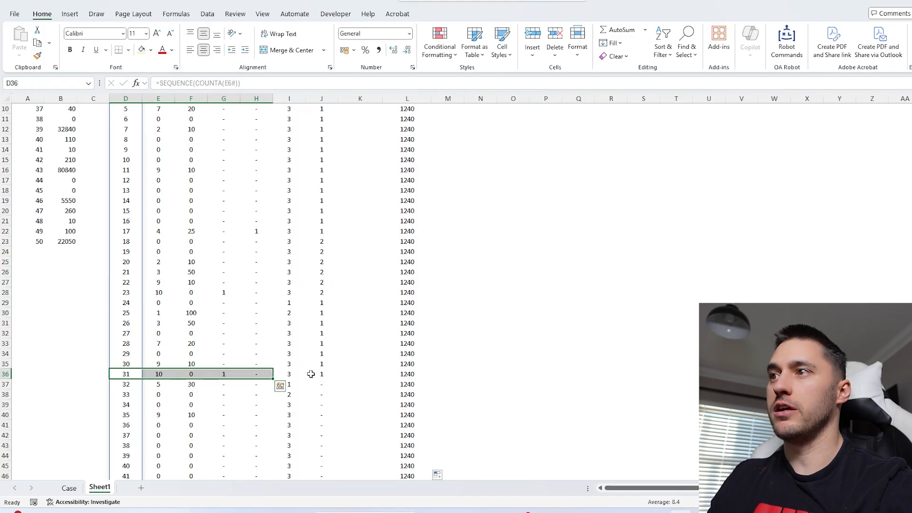
click(318, 385)
Inspect the Tot Points formulas around turns 30 to 32 to see how they handle running out of lives
double_click(406, 387)
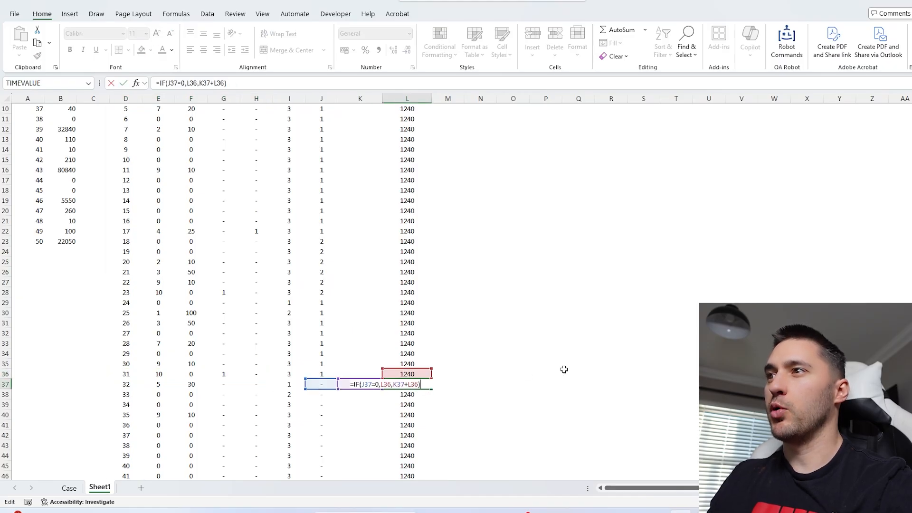
key(Escape)
double_click(414, 362)
key(Escape)
double_click(403, 383)
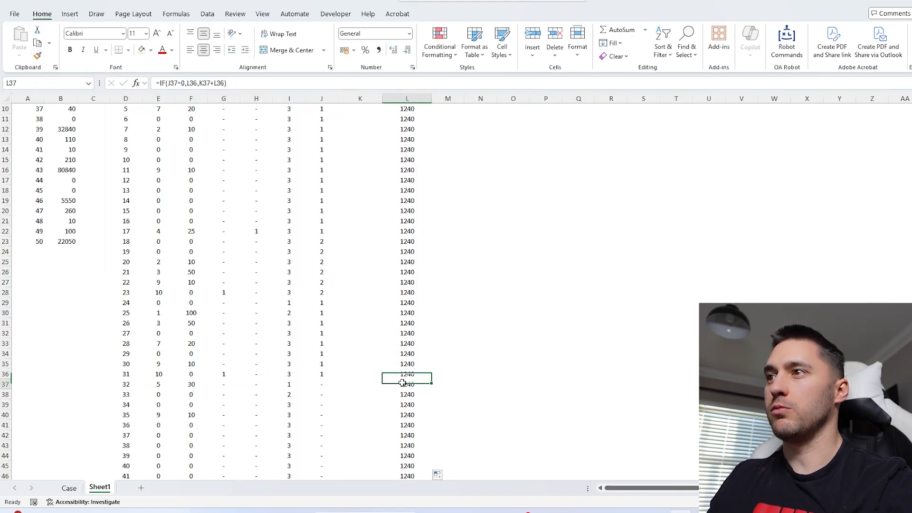
key(Escape)
Fill the Combo Points formula from K8 down through all remaining turns
scroll(450, 362, up, 3)
click(374, 183)
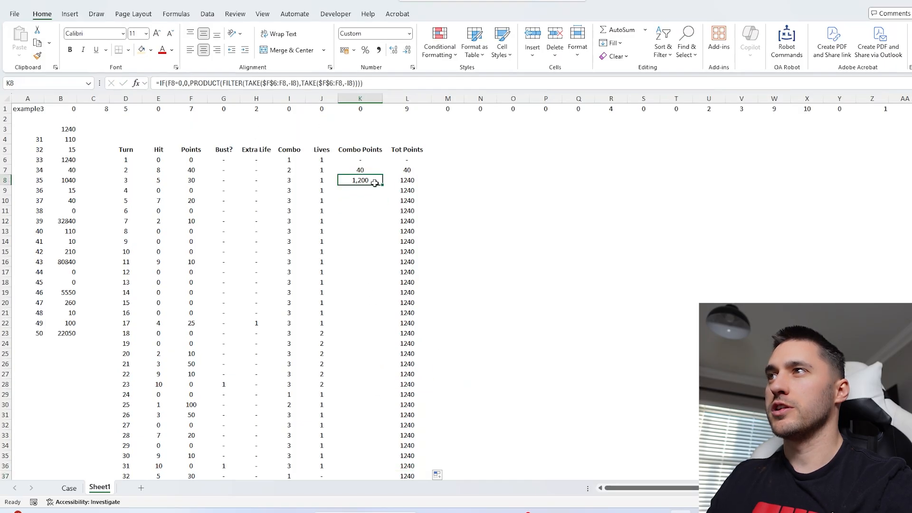
double_click(382, 186)
scroll(397, 297, down, 8)
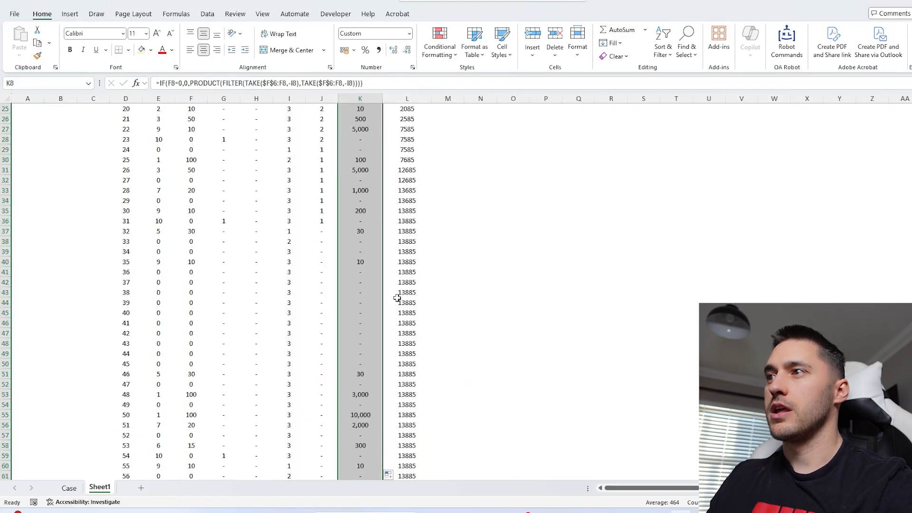
scroll(360, 280, up, 8)
Copy the game scores from B4:B23 on Sheet1 into the Case sheet's Level 3 answers for games 31 to 50, starting at E129
click(67, 130)
click(67, 139)
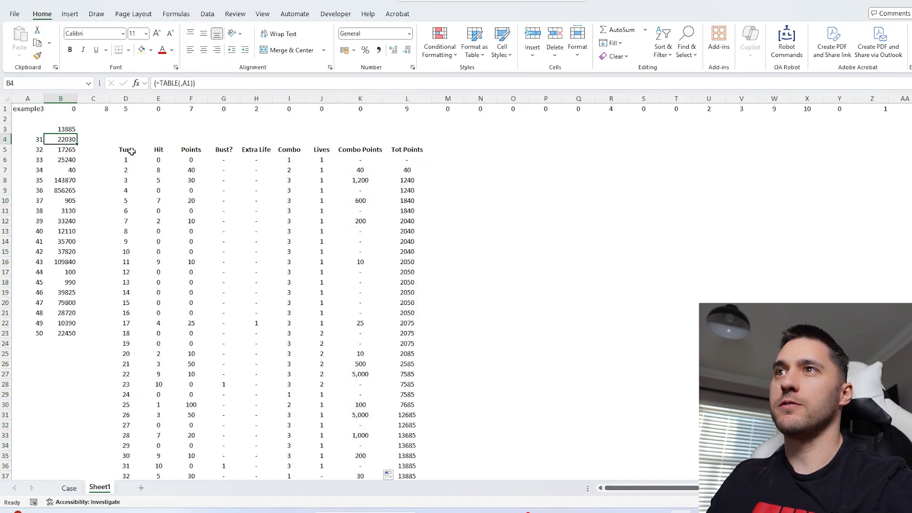
key(ctrl+shift+Down)
key(ctrl+c)
click(69, 487)
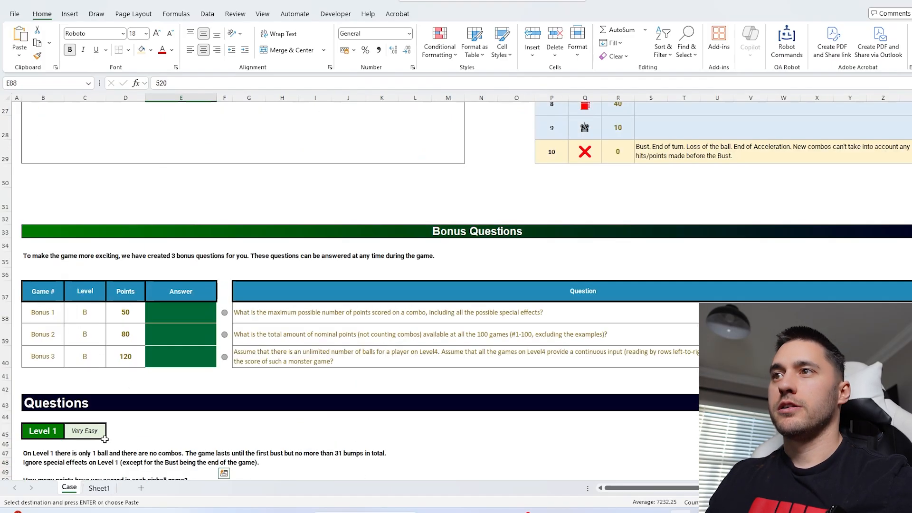
scroll(185, 342, down, 15)
scroll(192, 328, down, 11)
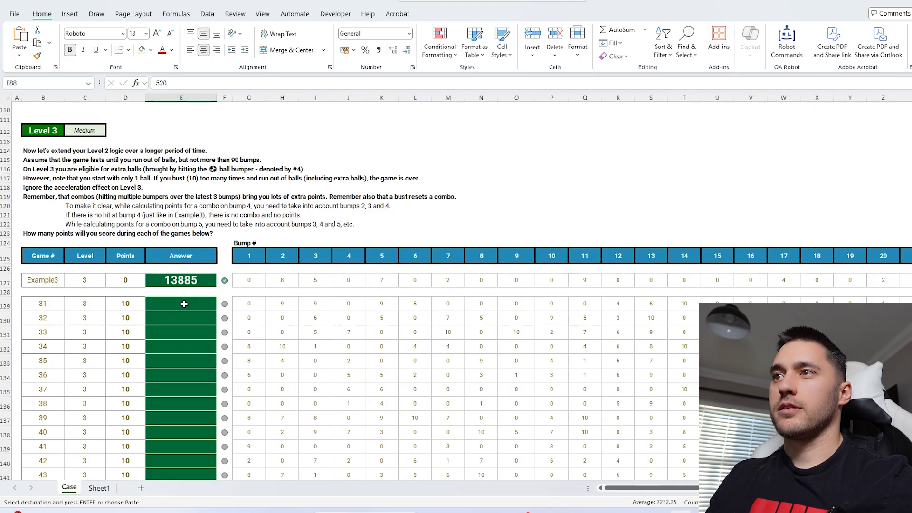
click(184, 302)
key(ctrl+v)
key(Escape)
scroll(190, 304, down, 5)
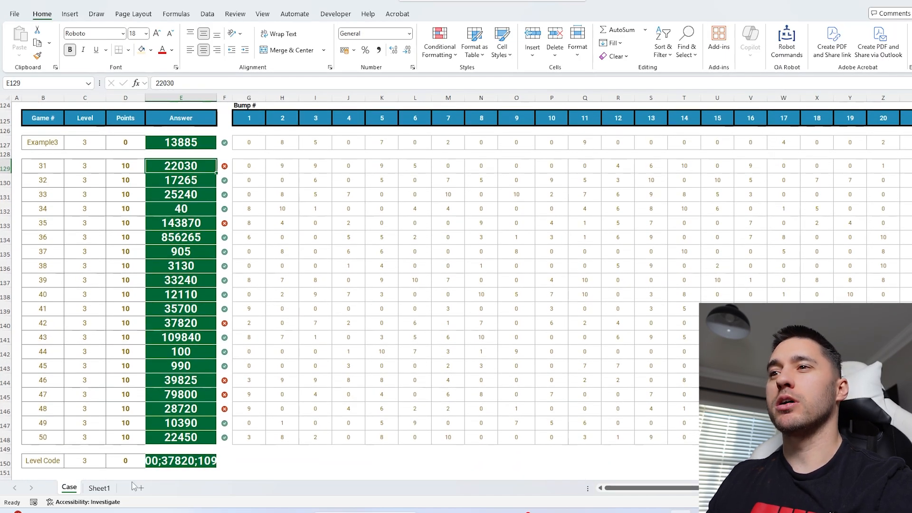
Point the result cell B3 on Sheet1 to the Tot Points of the last turn, turn 90, in L95
click(99, 488)
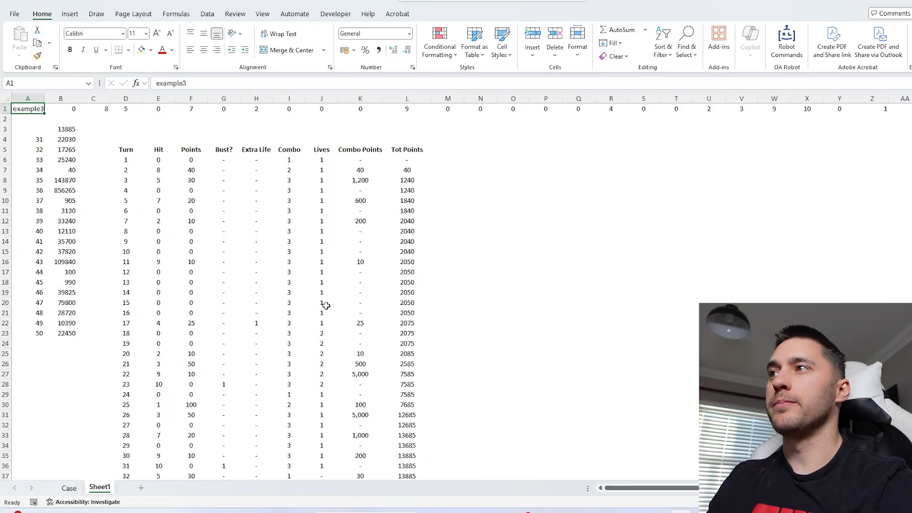
click(249, 97)
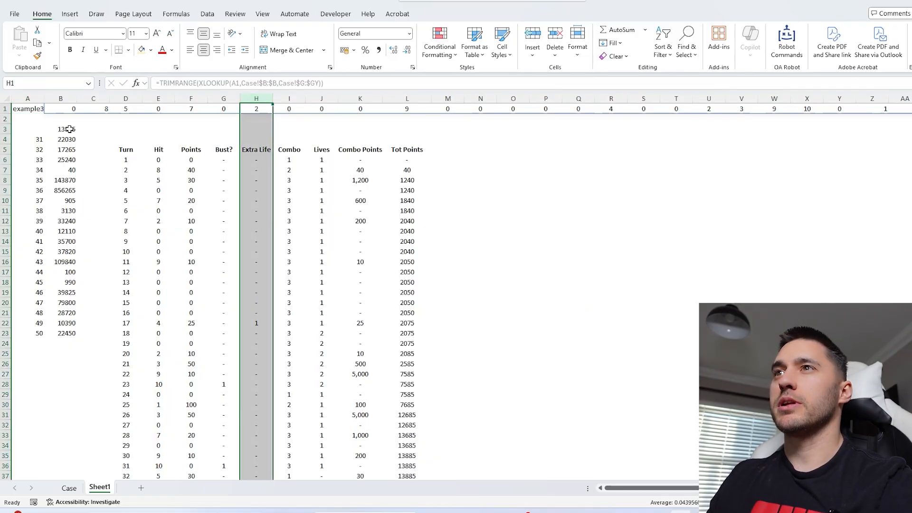
double_click(69, 129)
scroll(350, 244, down, 5)
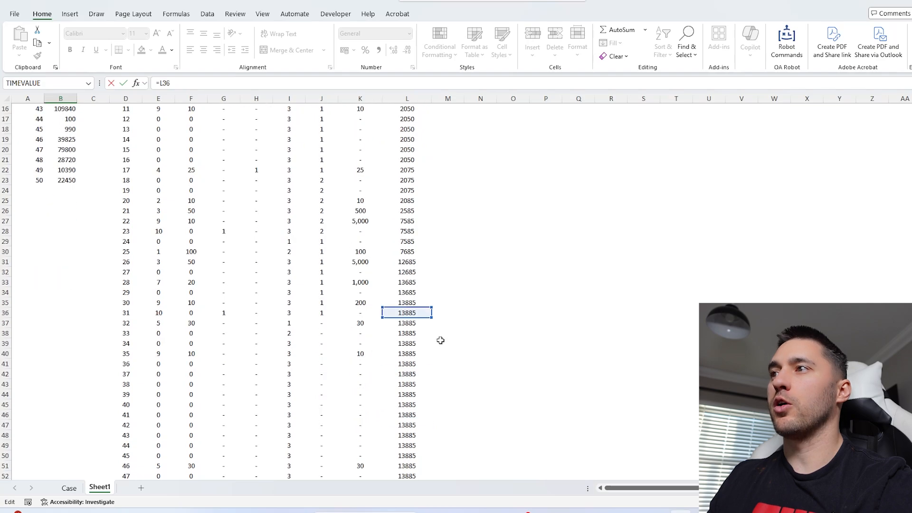
scroll(440, 340, down, 6)
scroll(412, 254, up, 10)
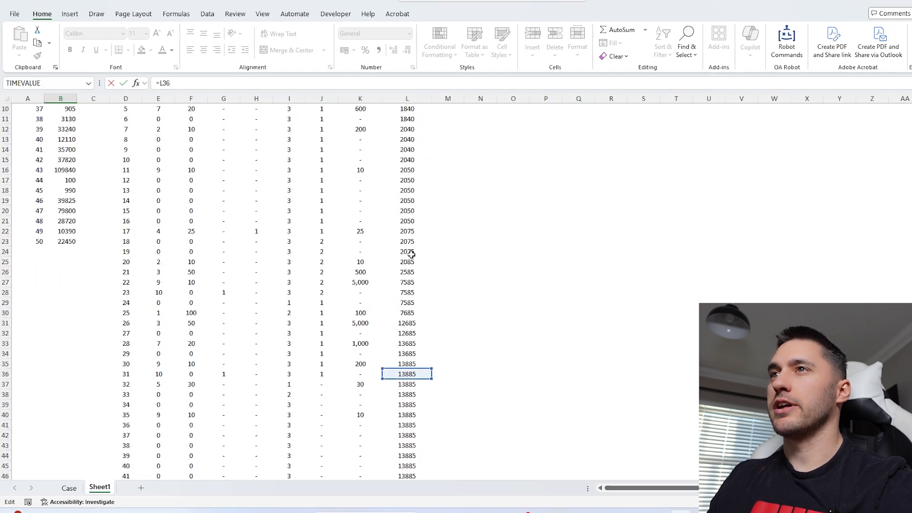
scroll(108, 158, up, 3)
click(161, 82)
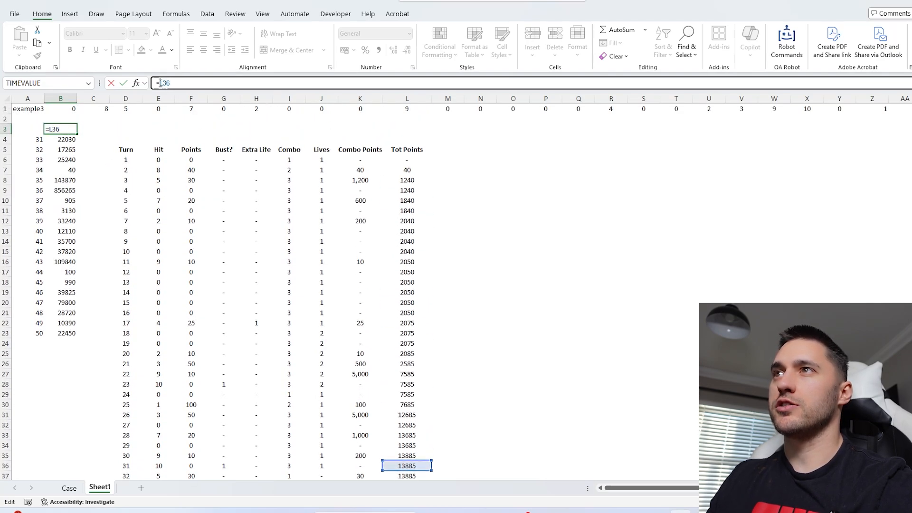
double_click(160, 83)
scroll(494, 386, down, 20)
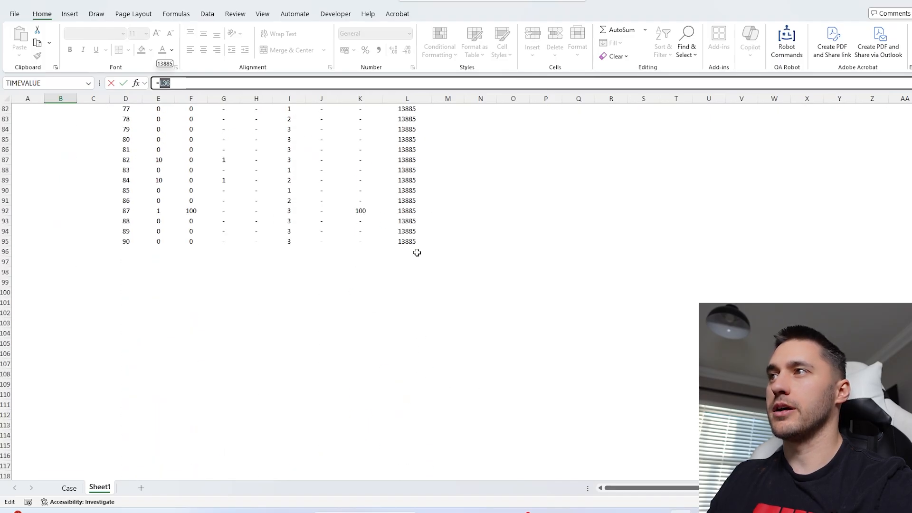
click(413, 242)
key(Return)
scroll(74, 151, up, 2)
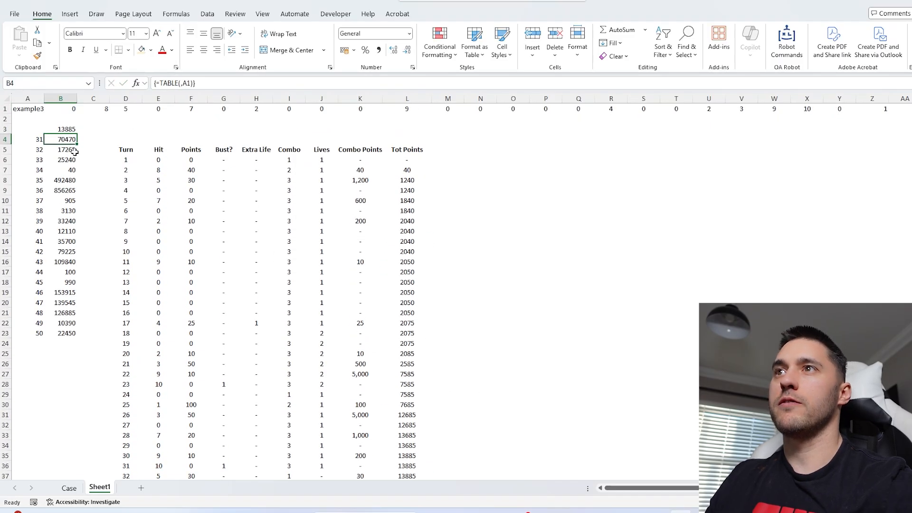
Replace the Level 3 answers for games 31 to 50 on the Case sheet with the recalculated scores from Sheet1 B4:B23
drag(75, 139, 67, 333)
key(ctrl+c)
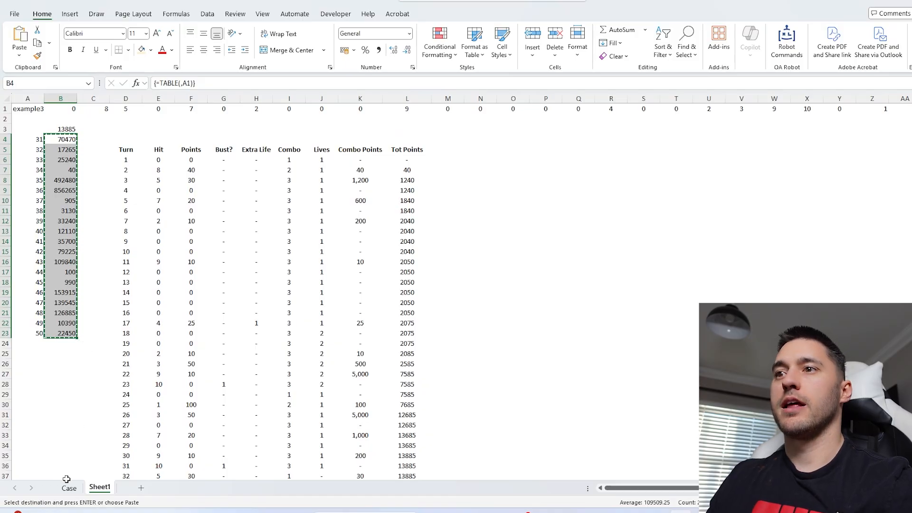
click(69, 487)
key(ctrl+v)
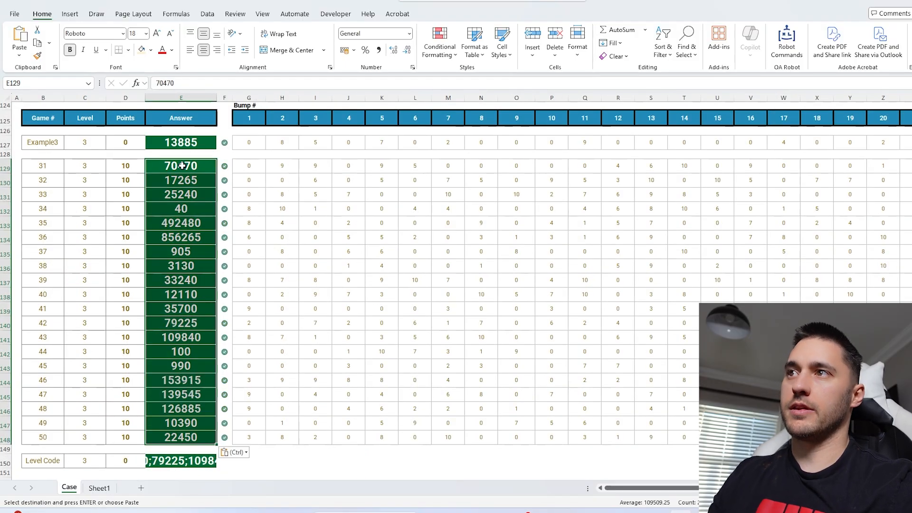
Examine the result formula in cell B3 of Sheet1 and the Level 4 rules on the Case sheet
click(100, 488)
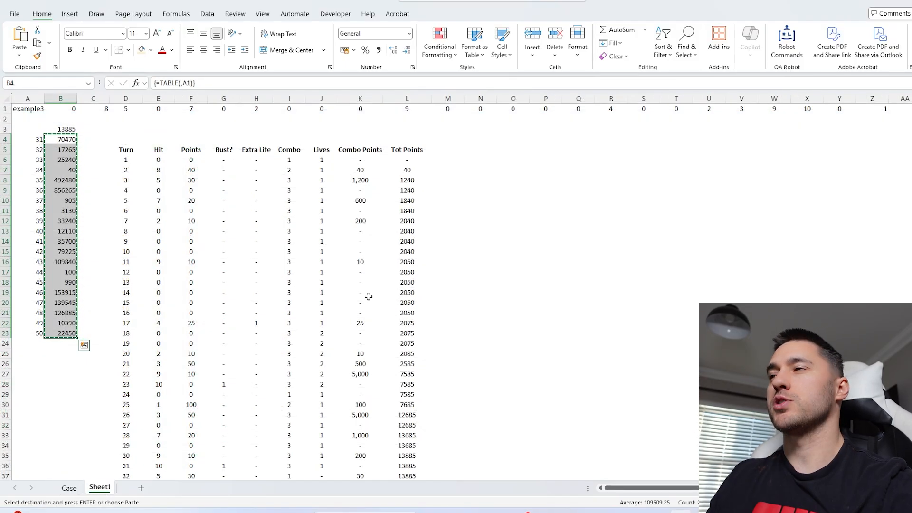
click(407, 180)
click(68, 130)
key(F2)
scroll(426, 261, down, 8)
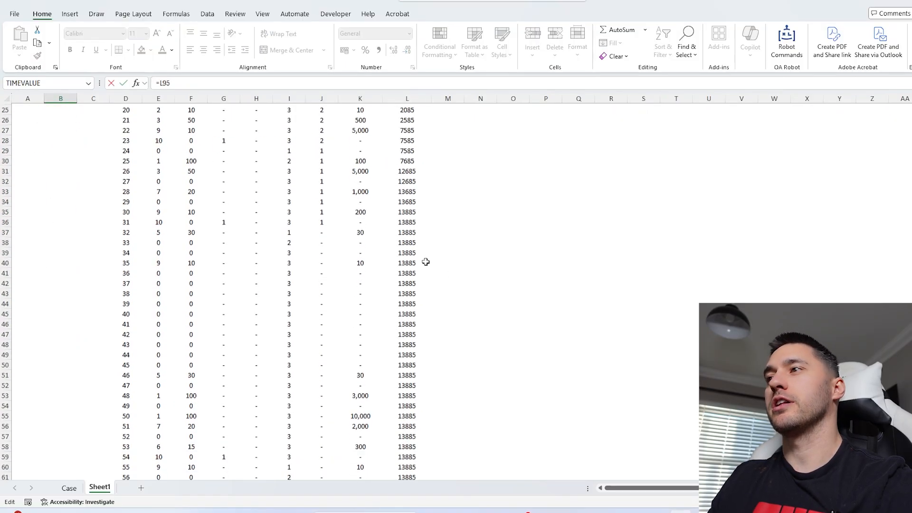
scroll(434, 265, up, 8)
key(Escape)
key(ctrl+Page_Up)
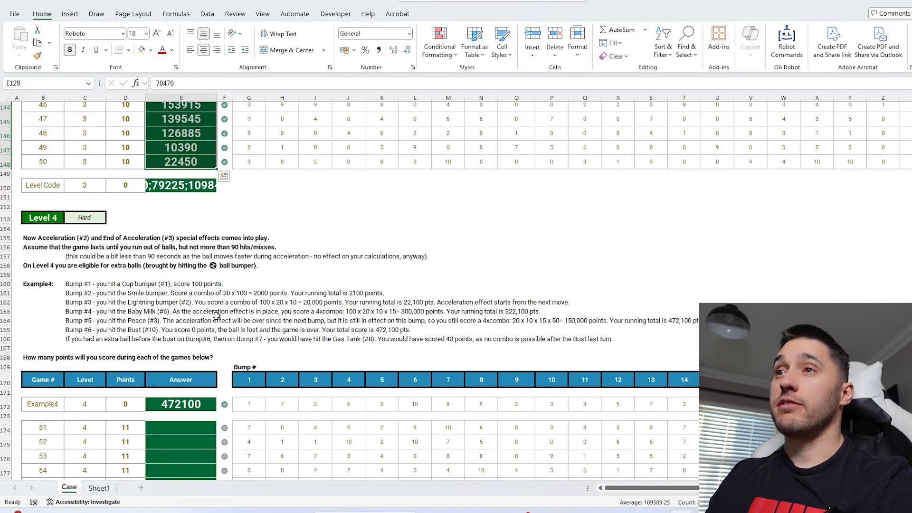
scroll(214, 332, down, 1)
click(112, 488)
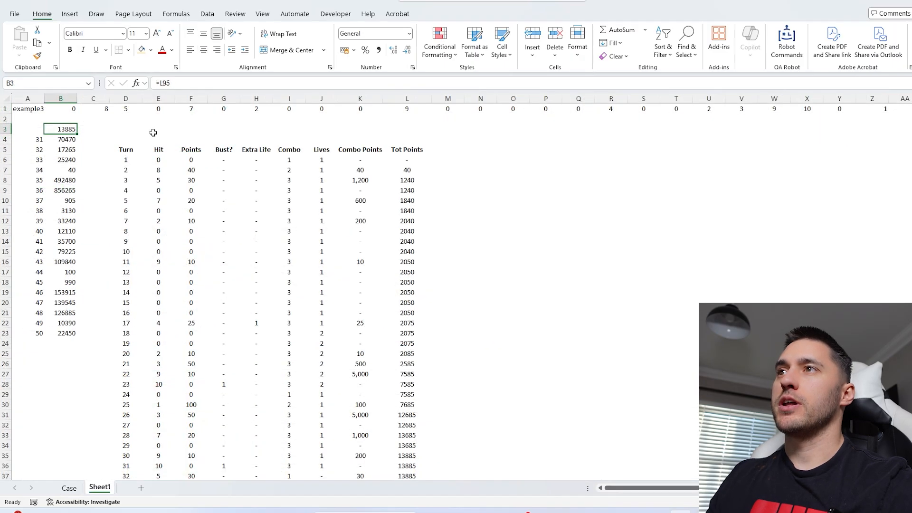
Review the formulas of the first two turns in Sheet1's simulation table, from Turn through Tot Points
click(128, 158)
key(Right)
key(Right)
key(Right)
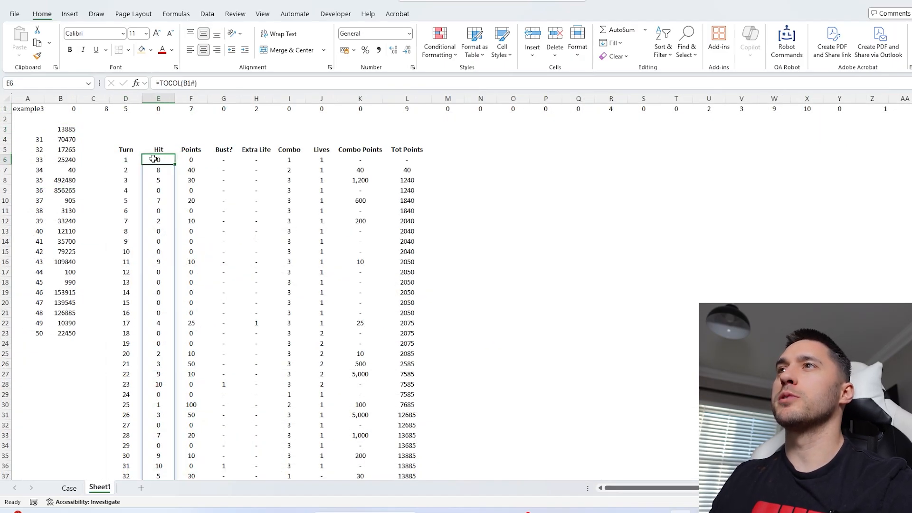
key(Right)
key(Right)
key(Right)
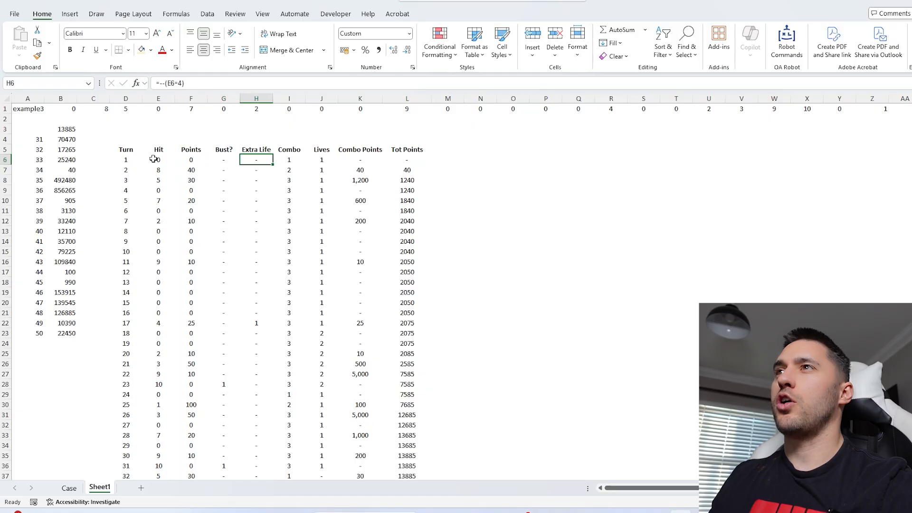
key(Down)
key(Left)
key(Left)
key(Left)
key(Left)
key(Left)
key(Left)
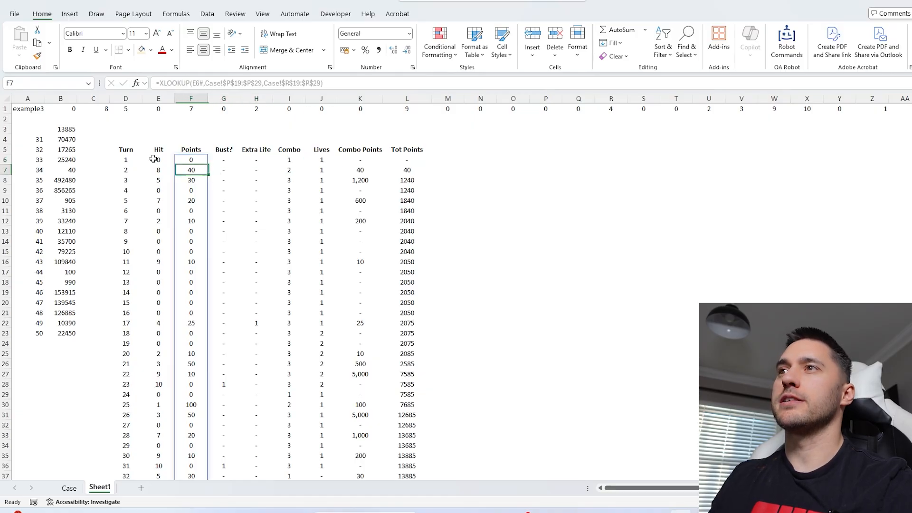
key(Right)
key(Right)
key(Right)
key(Right)
key(Right)
key(Right)
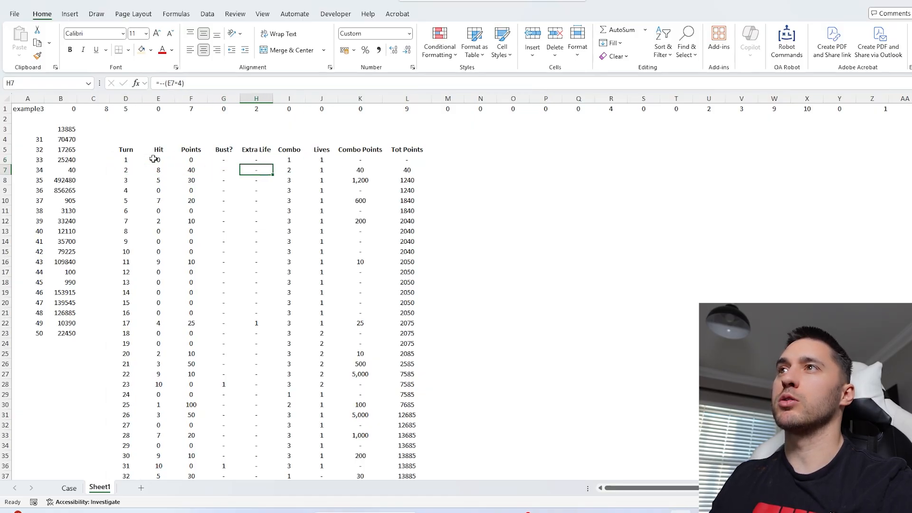
key(Right)
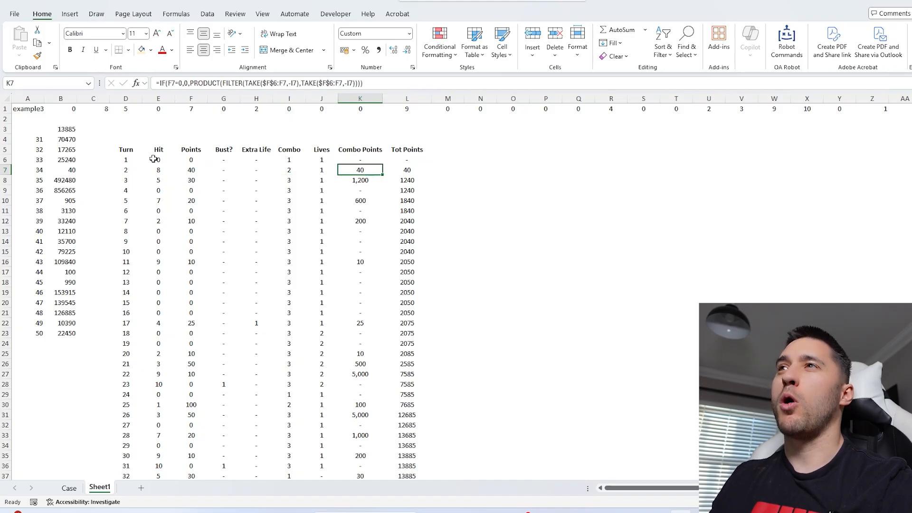
key(Right)
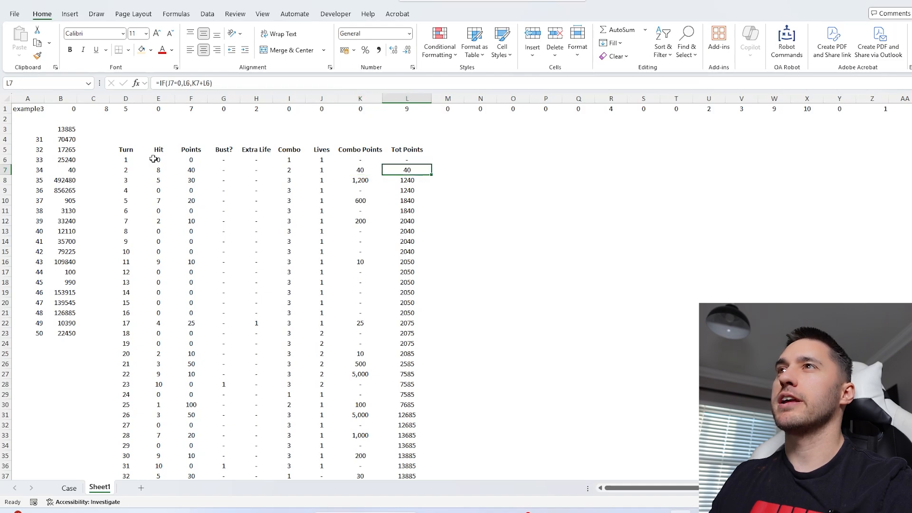
Highlight the simulation table's header row, the first turn's row and the turn rows below to examine the layout
key(Left)
key(Left)
key(Left)
key(Left)
key(Left)
key(Left)
key(Left)
key(Left)
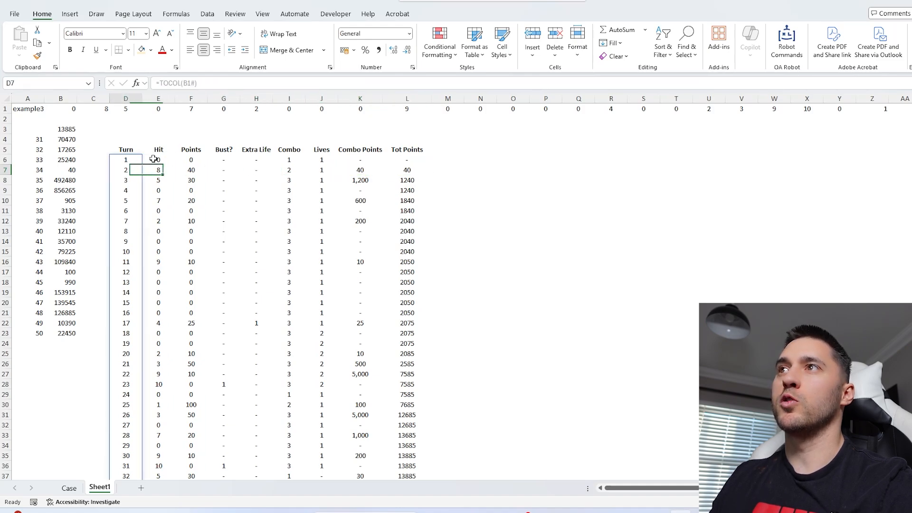
drag(134, 150, 420, 150)
drag(125, 159, 451, 160)
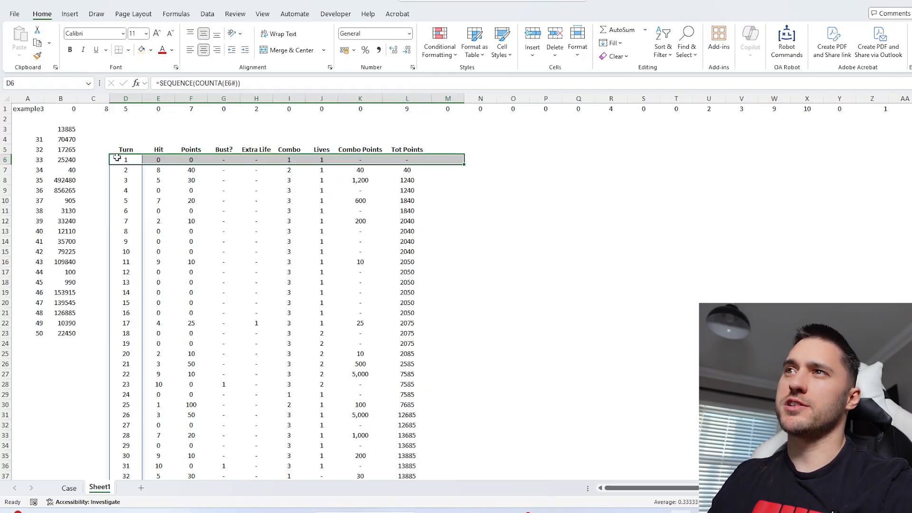
drag(118, 160, 492, 160)
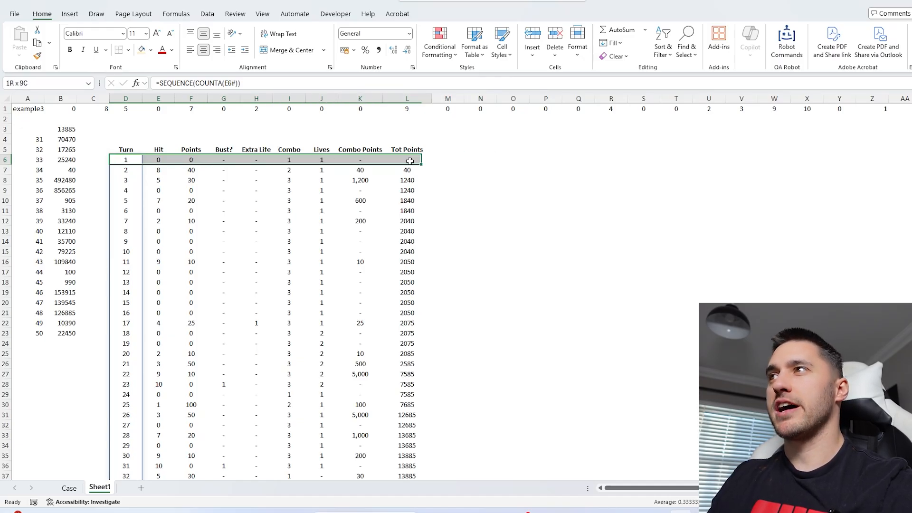
drag(154, 162, 460, 392)
Examine the Points, Extra Life, Combo, Lives, Combo Points and Tot Points formulas individually in the first two turns
click(211, 159)
click(188, 160)
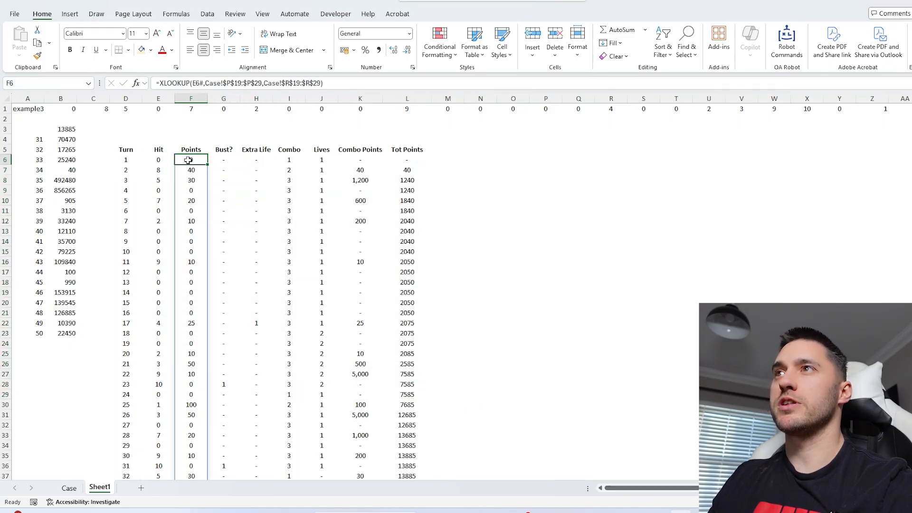
click(254, 159)
click(286, 158)
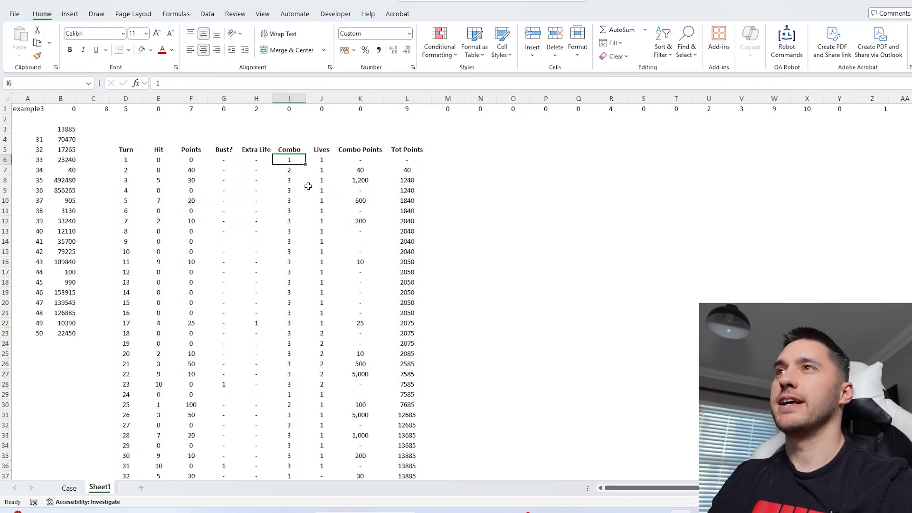
click(318, 159)
click(295, 171)
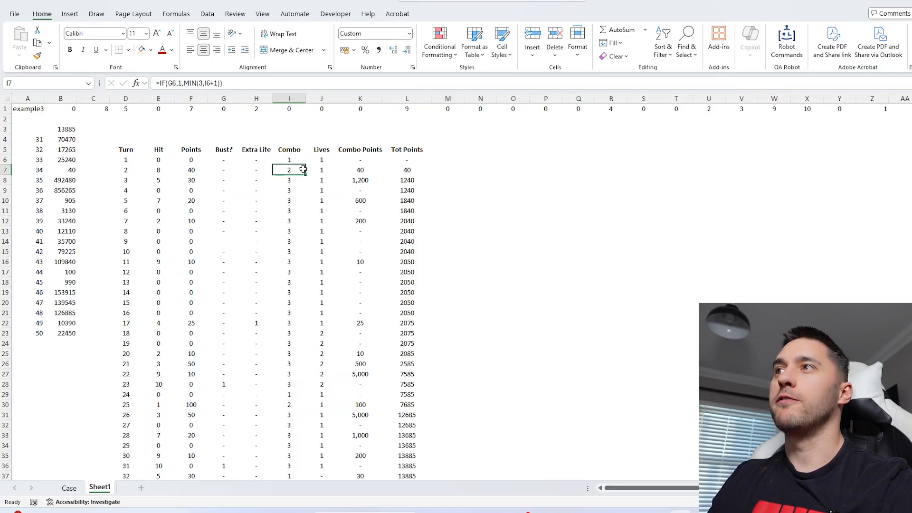
click(314, 170)
click(297, 173)
click(314, 170)
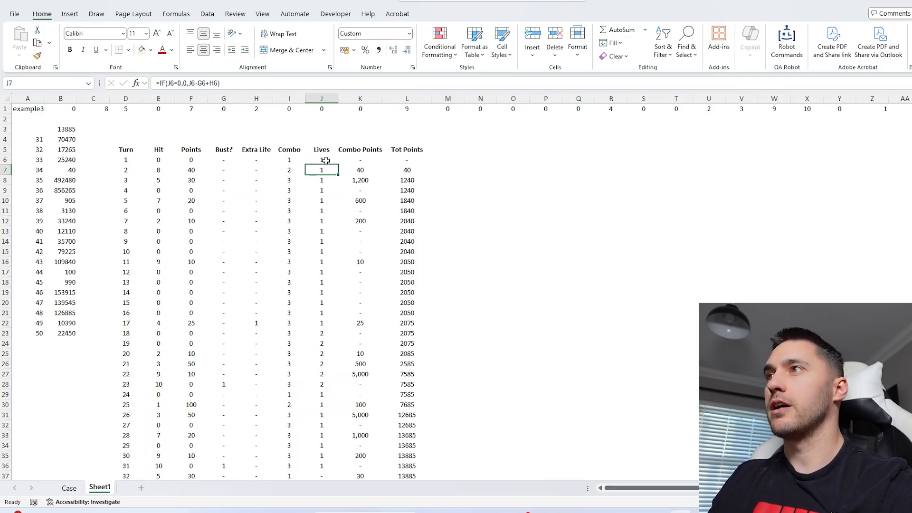
click(360, 157)
click(407, 160)
click(407, 170)
Set the game in cell A1 to example4 and highlight the Level 4 acceleration and 90-hit rules on the Case sheet
drag(407, 159, 211, 160)
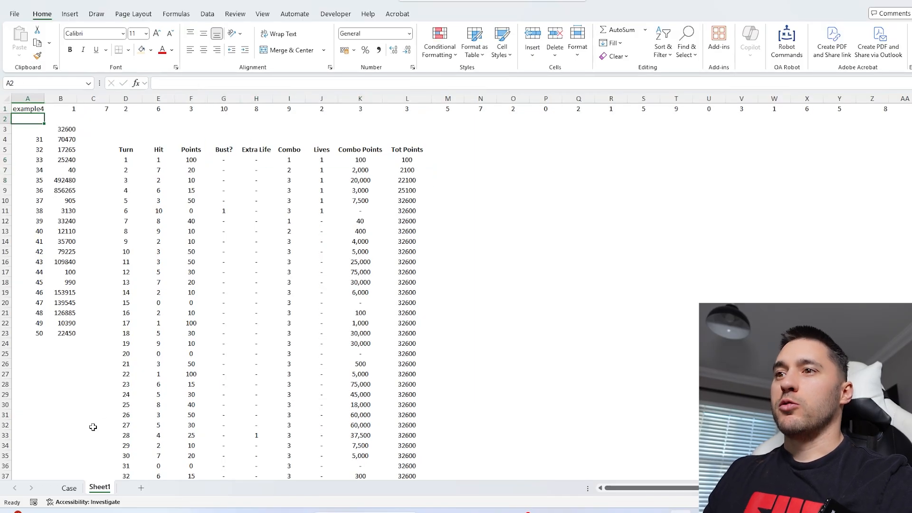
click(70, 489)
scroll(272, 360, down, 1)
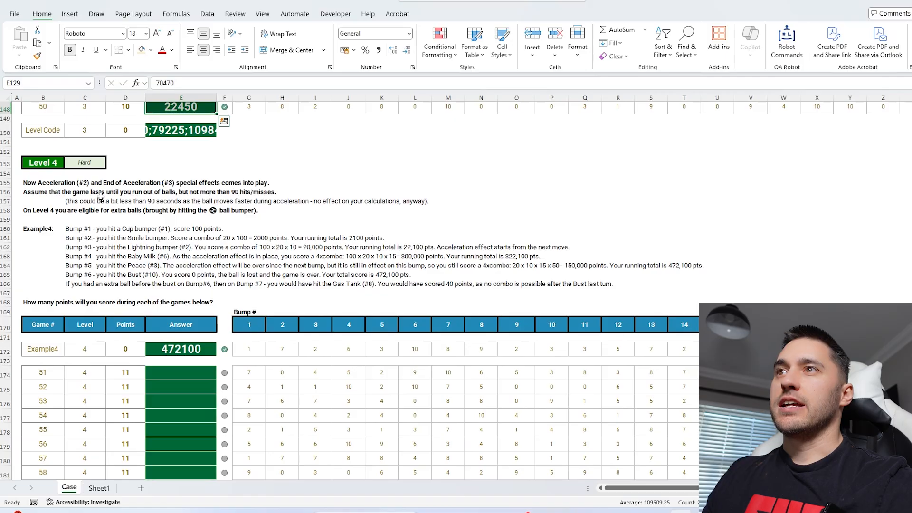
drag(35, 183, 329, 194)
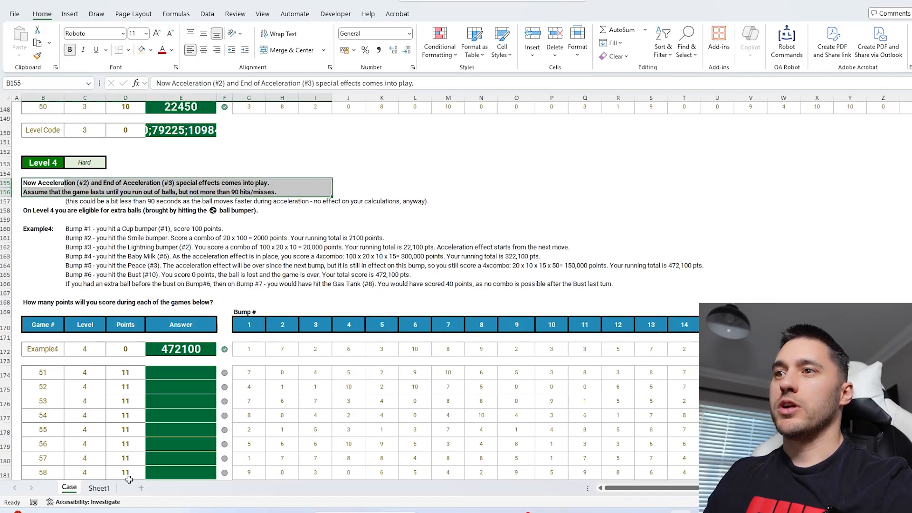
Insert a column before Combo in Sheet1, head it Acceleration in I5, and widen it to fit
click(101, 488)
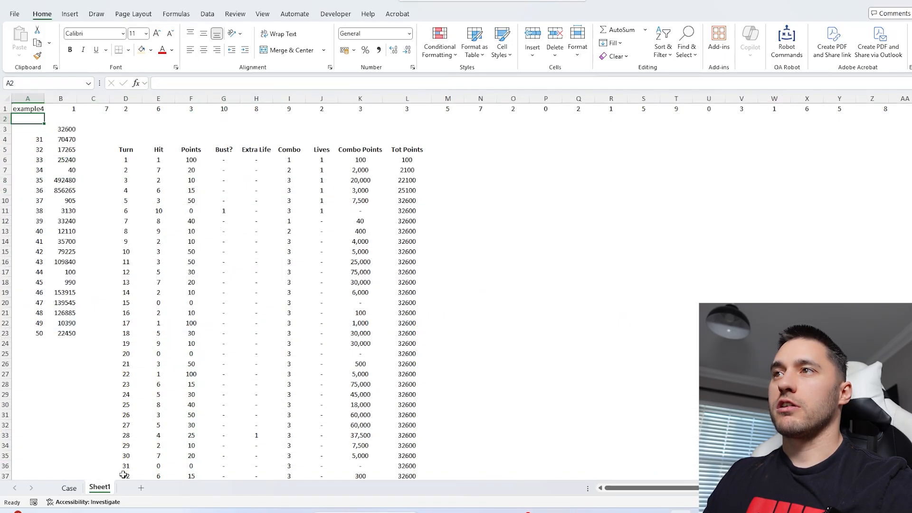
click(230, 108)
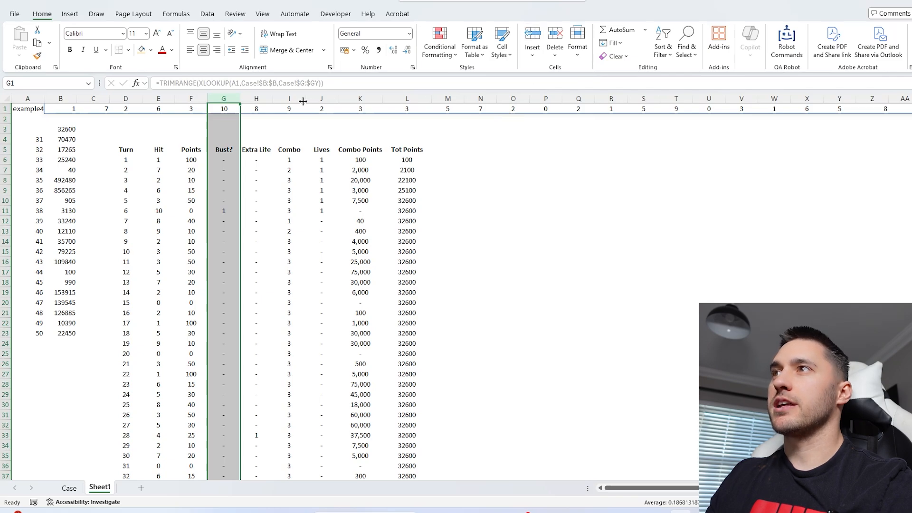
key(Right)
key(Right)
click(532, 36)
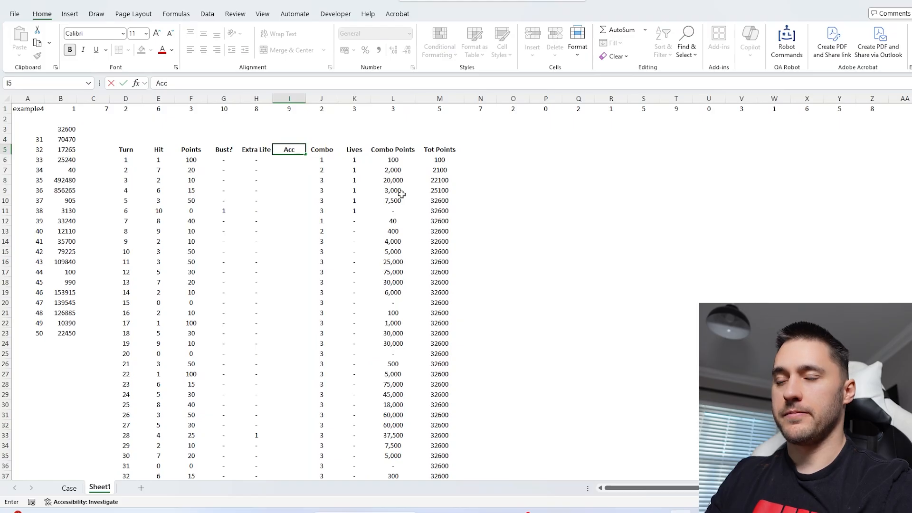
text(tion)
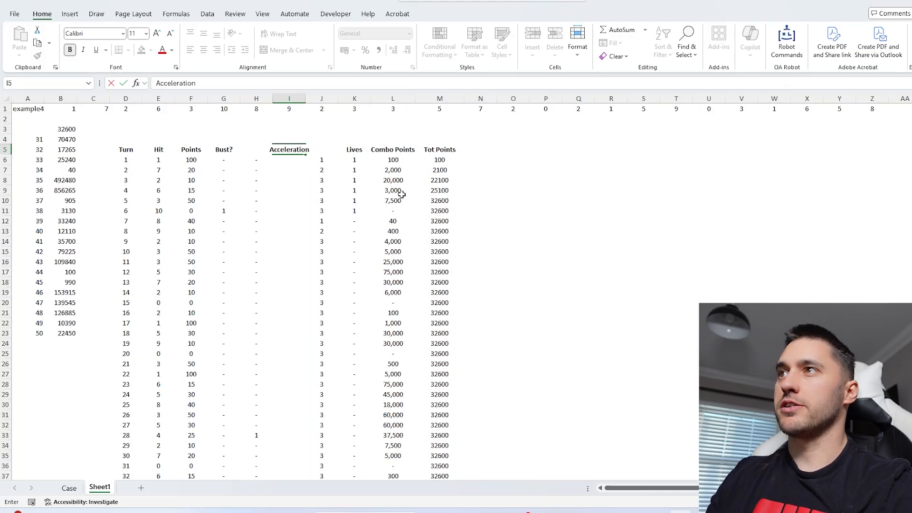
click(300, 187)
drag(305, 100, 320, 99)
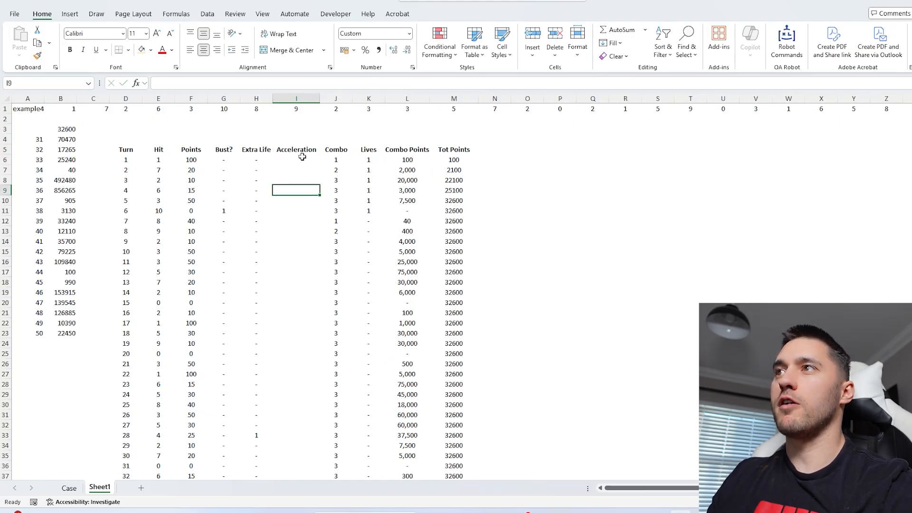
Enter 0 as the first turn's Acceleration value in cell I6
click(302, 156)
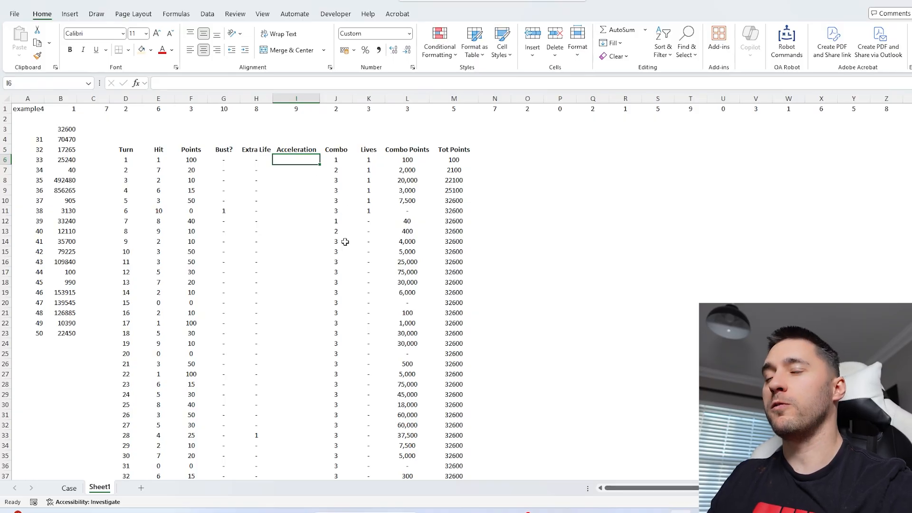
text(0)
key(Return)
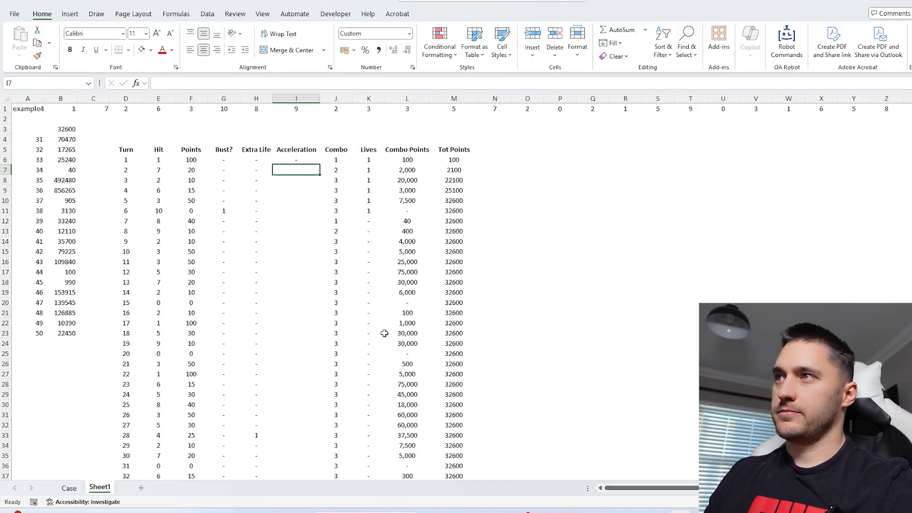
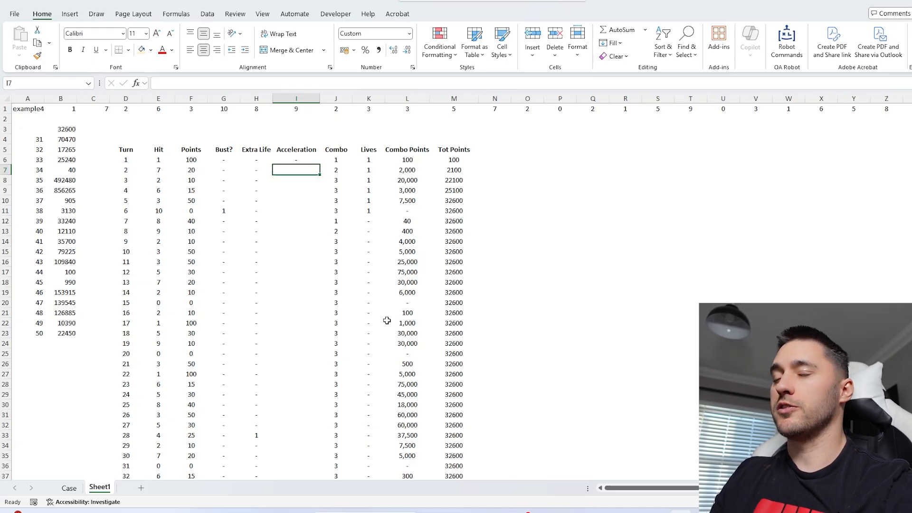
Begin the second turn's Acceleration formula in I7 with an IF that tests I6 and returns I6-(E6=3) when true
key(F2)
text(=IF()
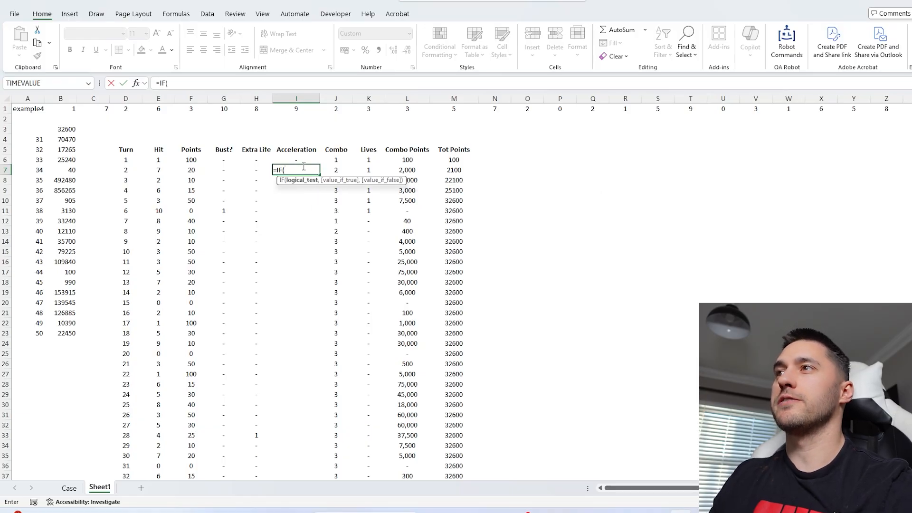
click(303, 161)
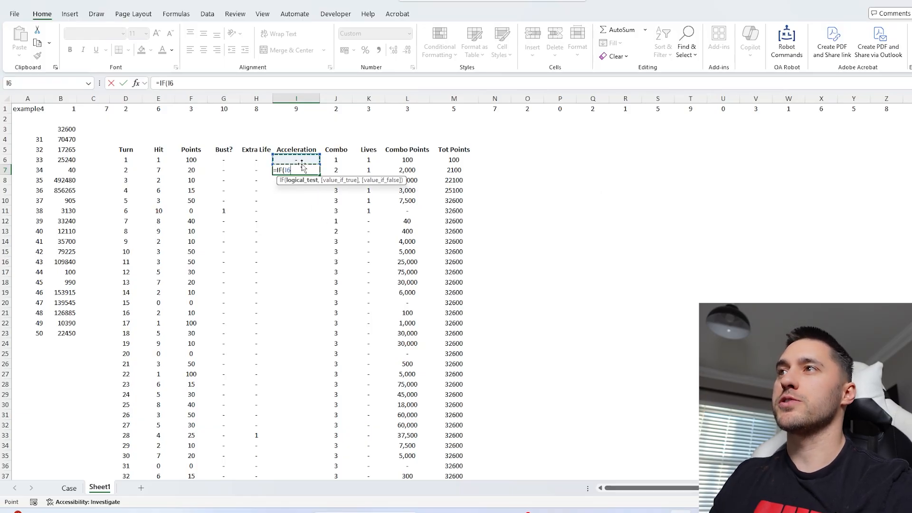
text(,)
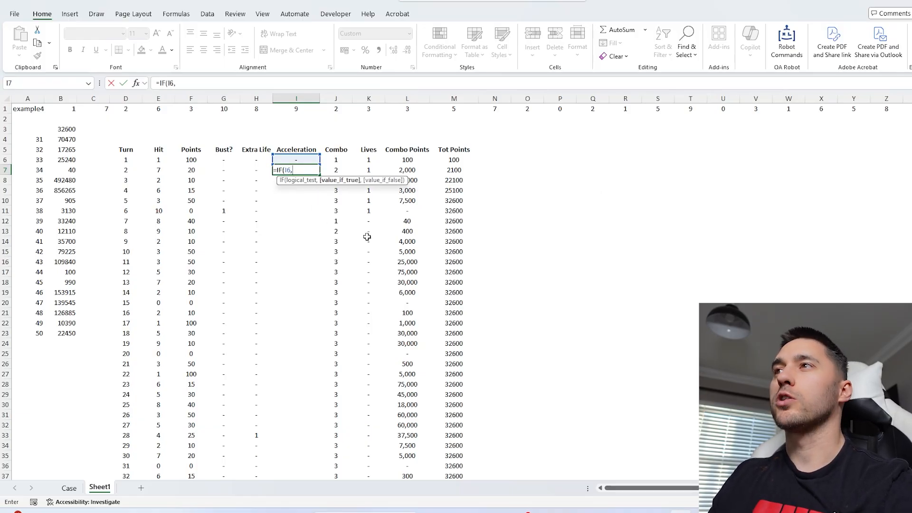
click(306, 158)
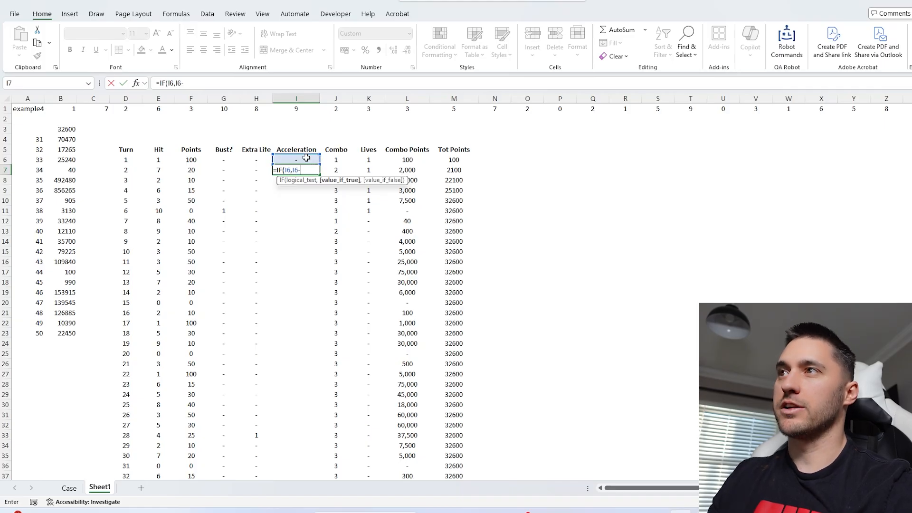
click(156, 160)
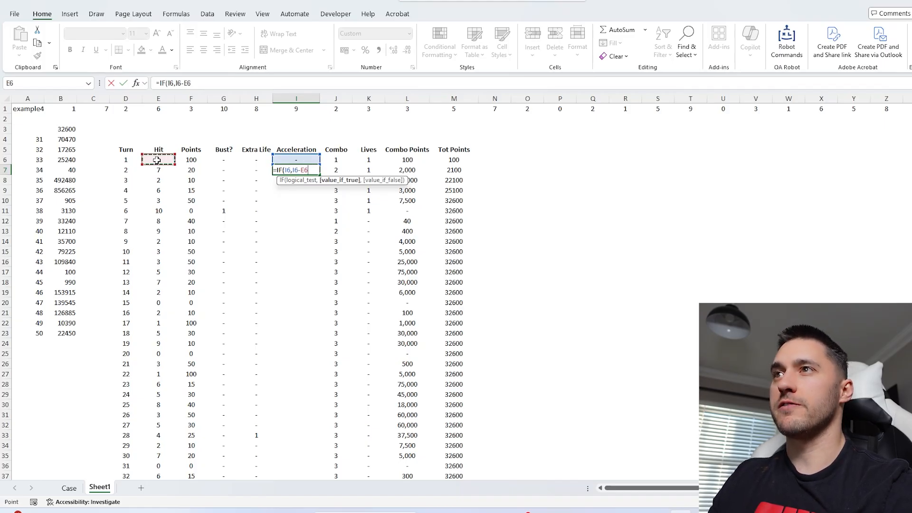
text(=3))
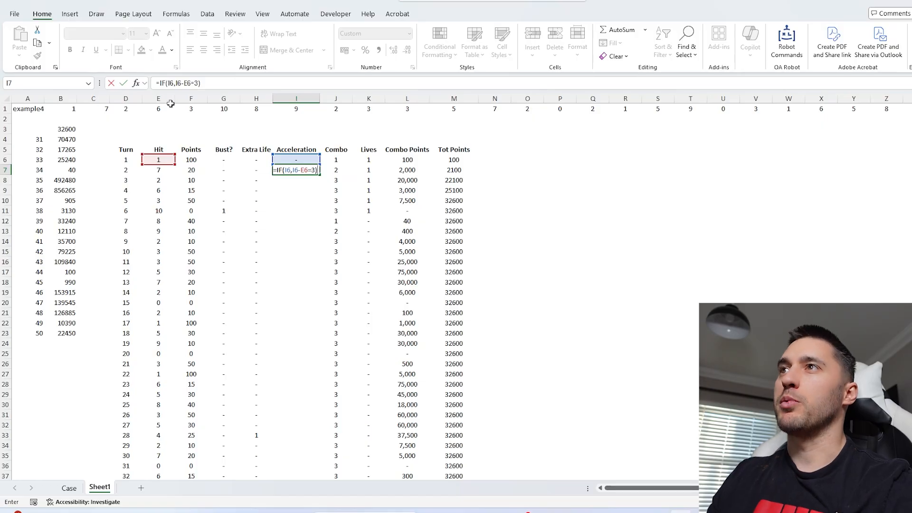
click(186, 83)
text(()
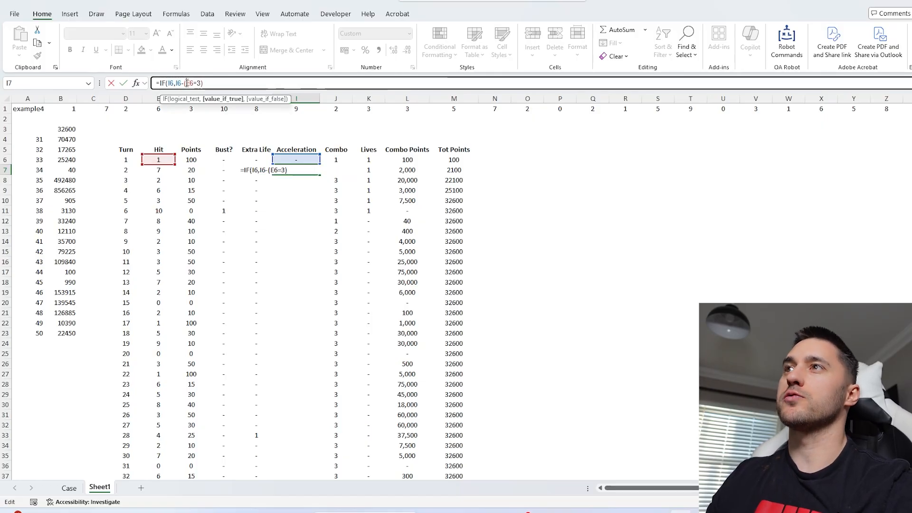
click(240, 85)
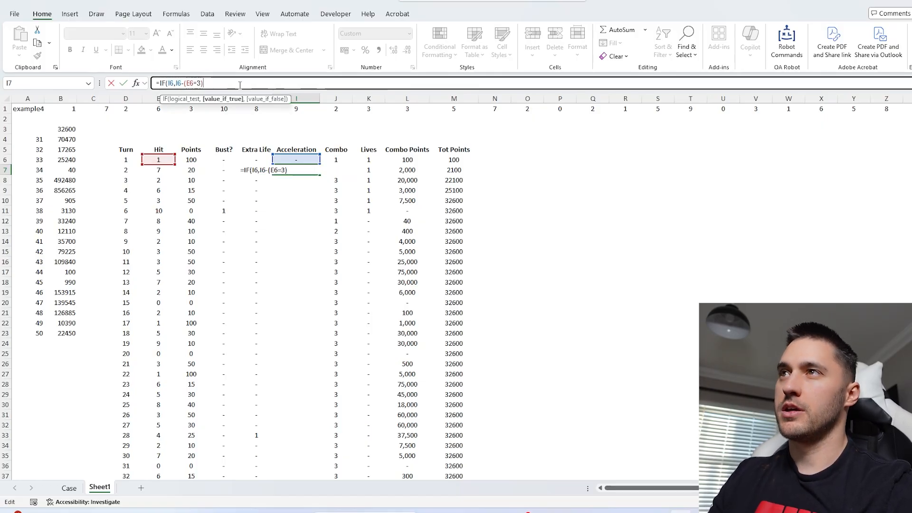
Complete the I7 formula with I6+(E6=2) as the false result, giving =IF(I6,I6-(E6=3),I6+(E6=2))
text(,)
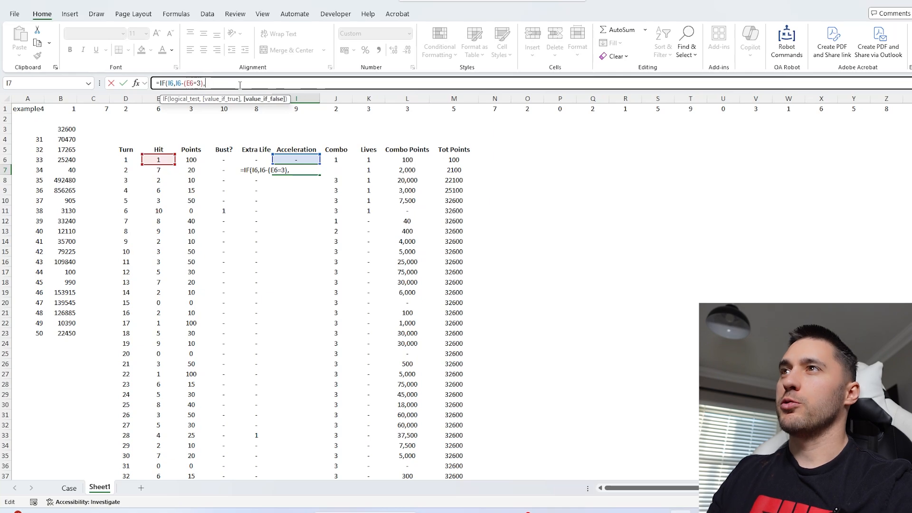
click(299, 160)
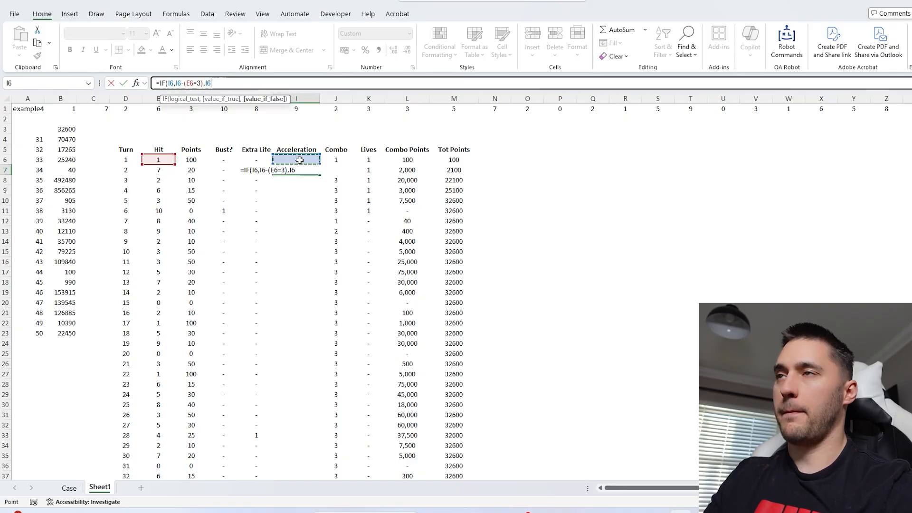
text(+)
click(164, 160)
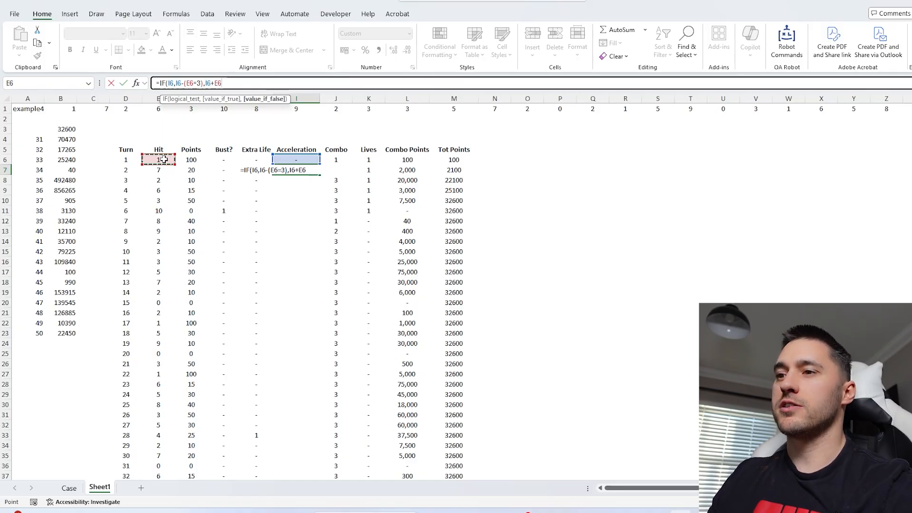
text(=)
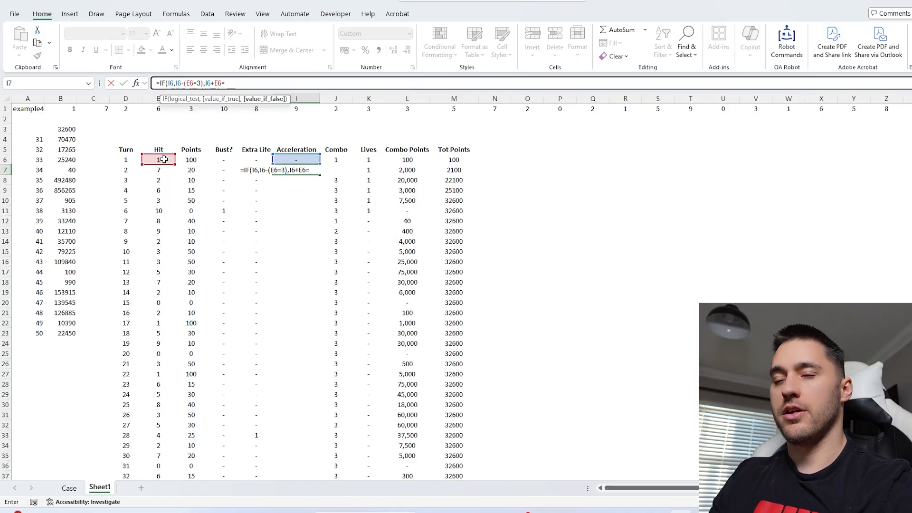
text(2))
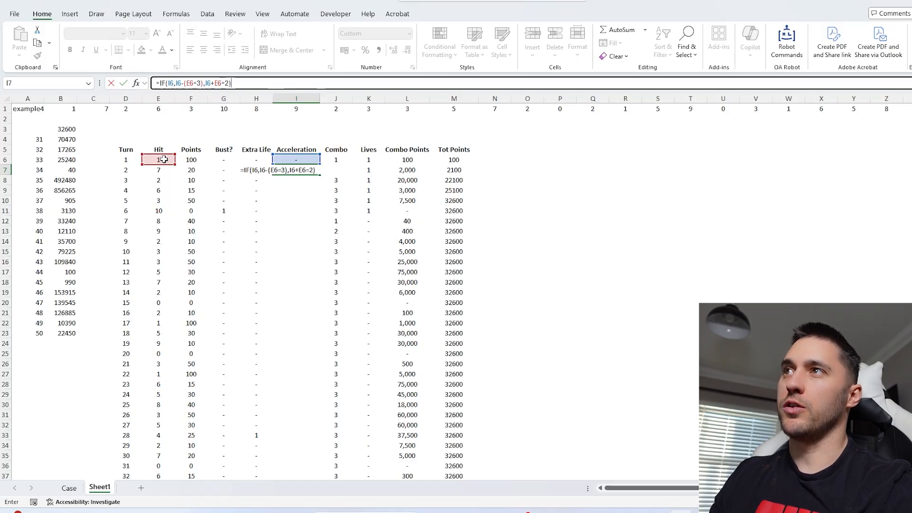
click(218, 84)
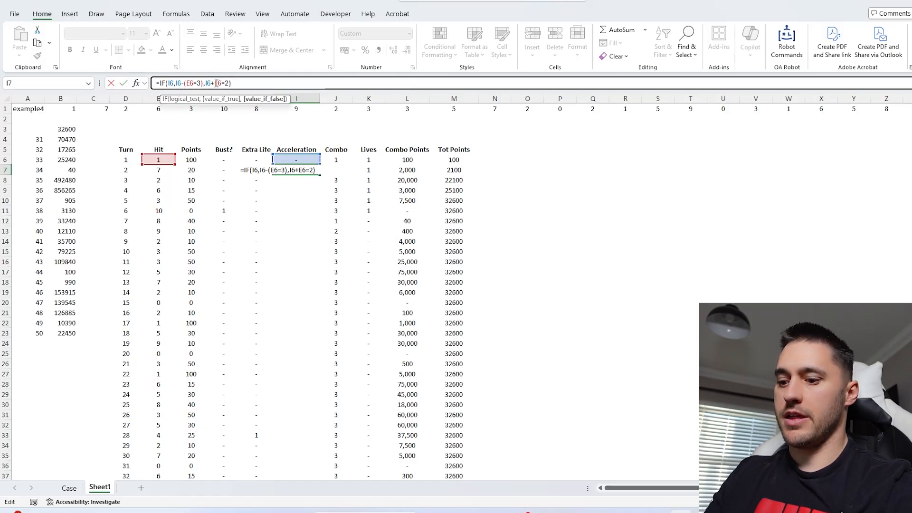
text(()
click(236, 83)
text())
key(Return)
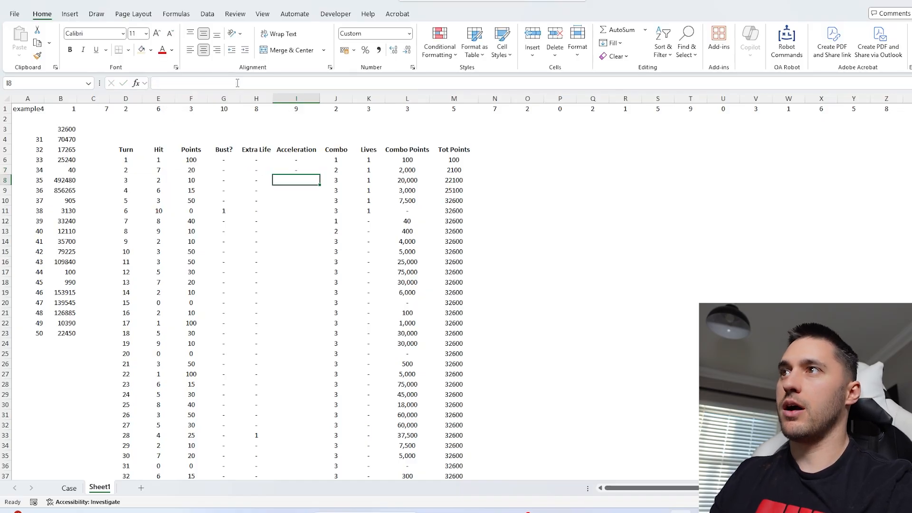
Fill the I7 Acceleration formula down through all turns and check which turns it flags
click(314, 168)
double_click(320, 175)
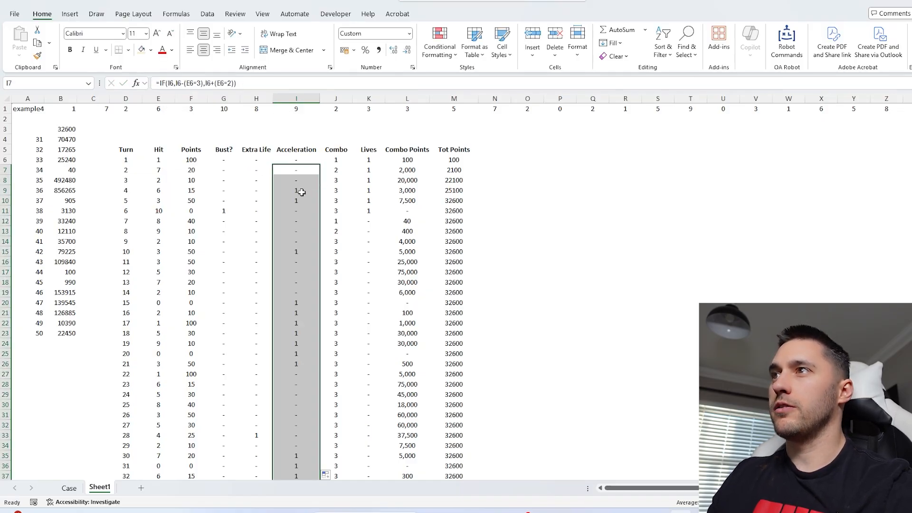
drag(300, 192, 300, 201)
scroll(310, 256, down, 1)
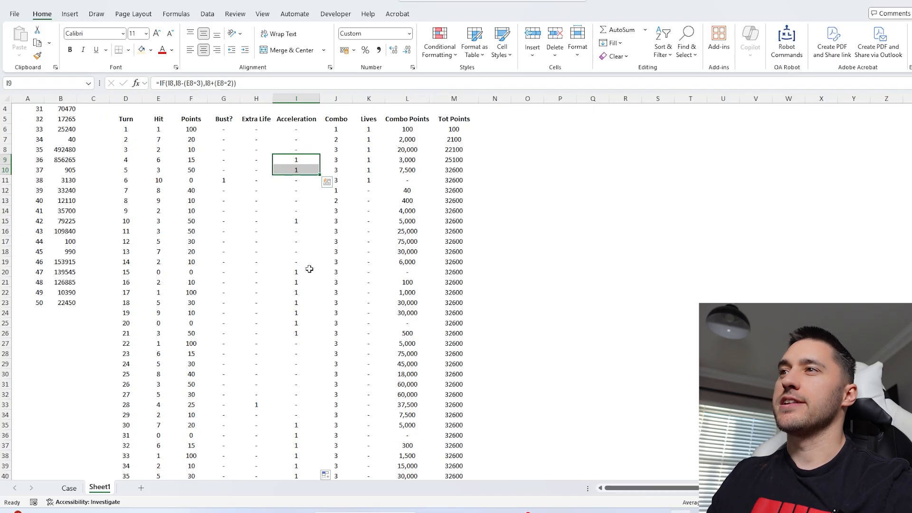
drag(304, 271, 302, 330)
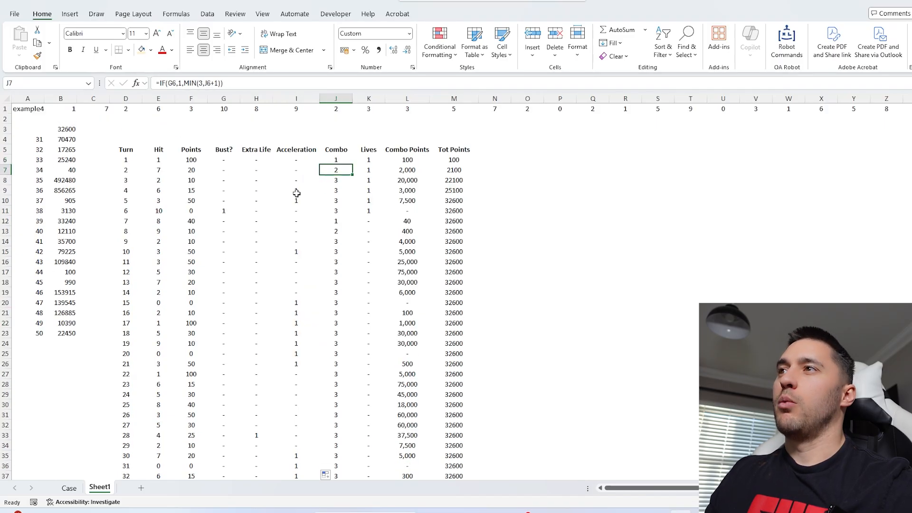
drag(297, 193, 301, 376)
click(338, 211)
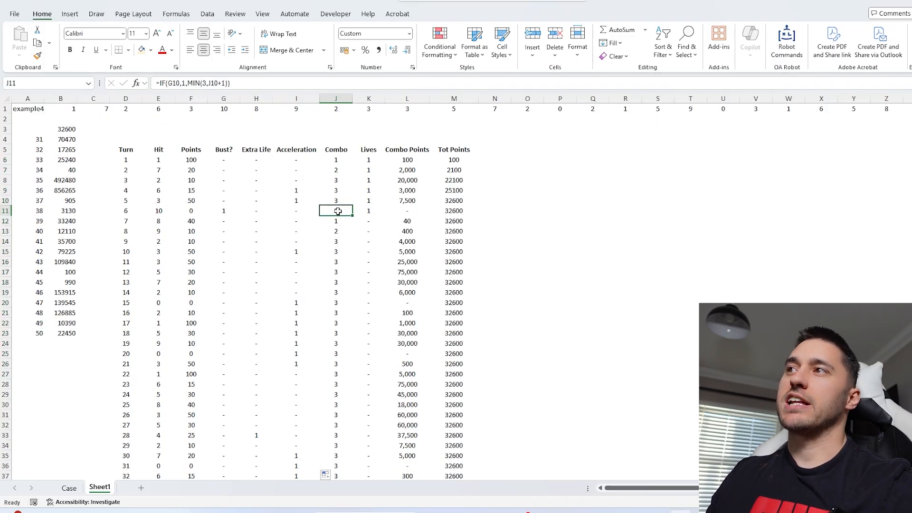
Add the Acceleration value to the Combo formula in J7, making it =IF(G6,1,MIN(3,J6+1)+I7)
click(338, 169)
click(200, 83)
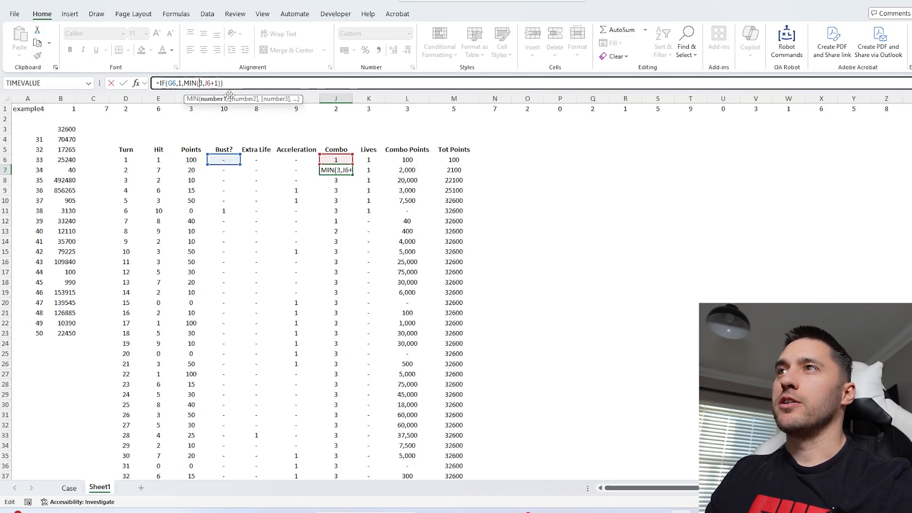
double_click(180, 83)
drag(177, 83, 157, 83)
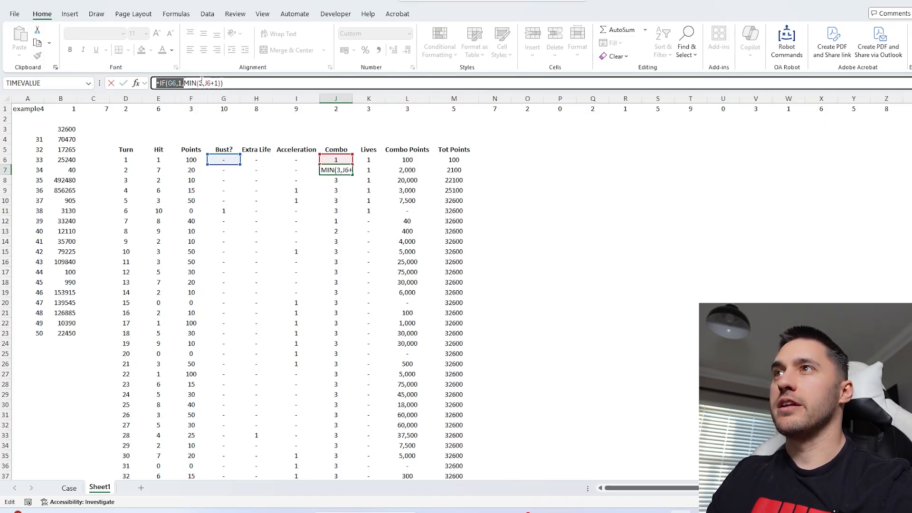
click(182, 83)
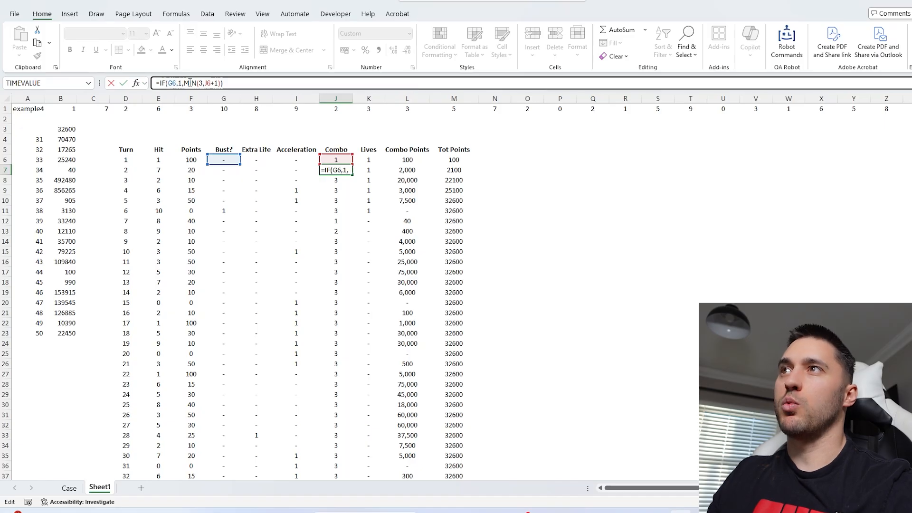
click(222, 84)
text(+)
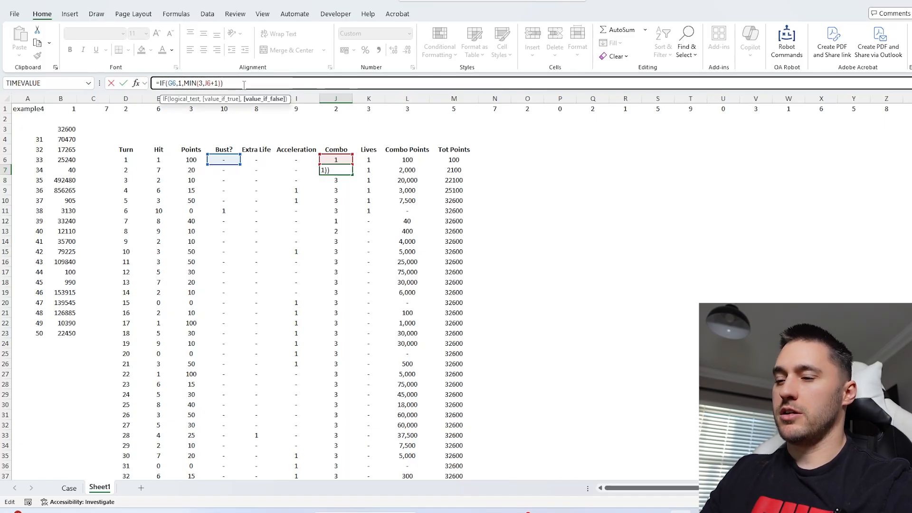
click(302, 170)
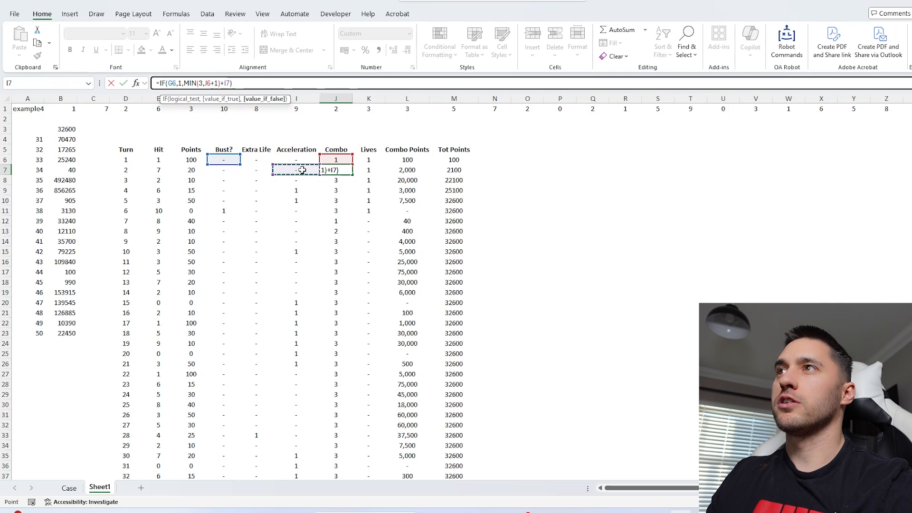
key(Return)
Fill the J7 Combo formula down through all turns and check the combos in the accelerated turns
click(336, 170)
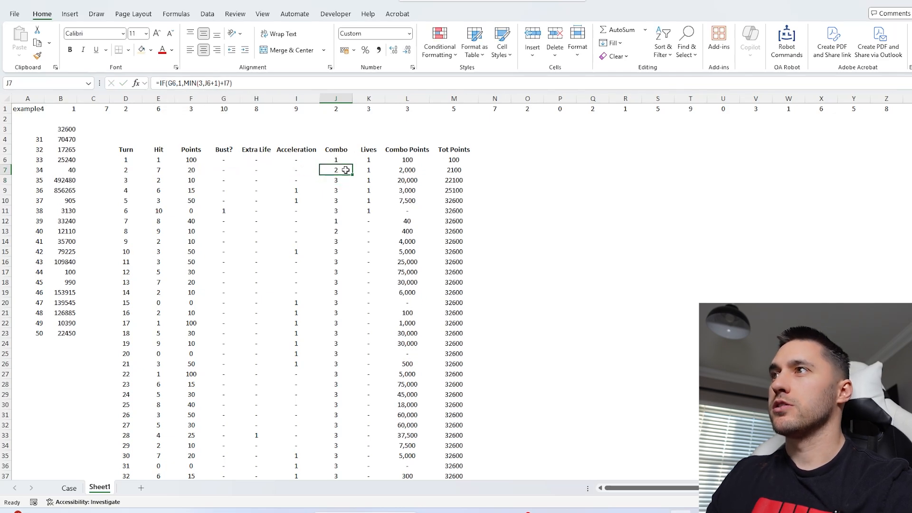
double_click(352, 174)
click(337, 190)
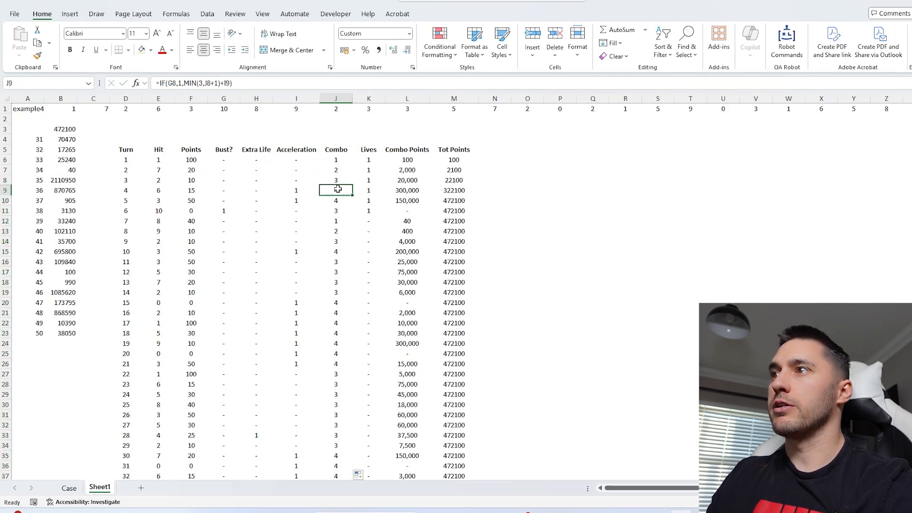
drag(336, 302, 342, 363)
scroll(344, 338, down, 1)
scroll(342, 337, down, 2)
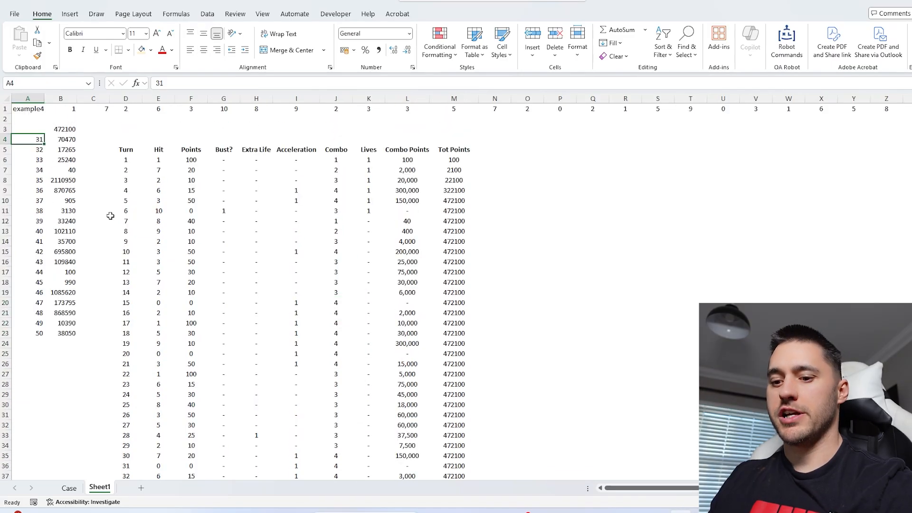
Set the first game number in A4 to 51 and copy the B4:B23 results as values into the Level 4 answers from E174 on the Case sheet
text(51)
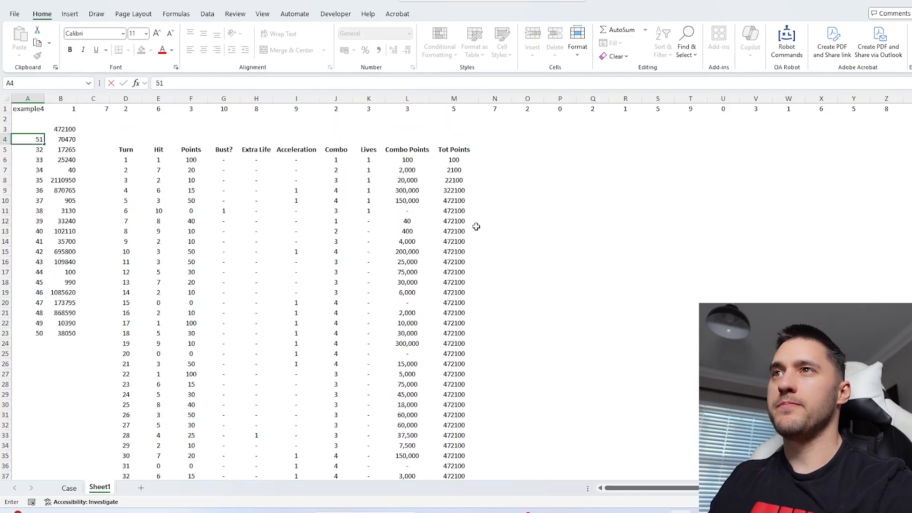
click(475, 226)
click(55, 136)
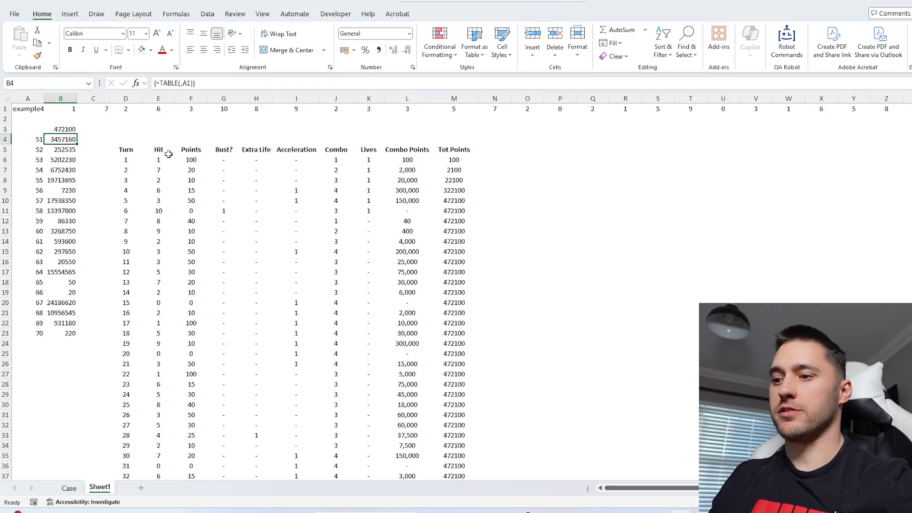
key(ctrl+shift+Down)
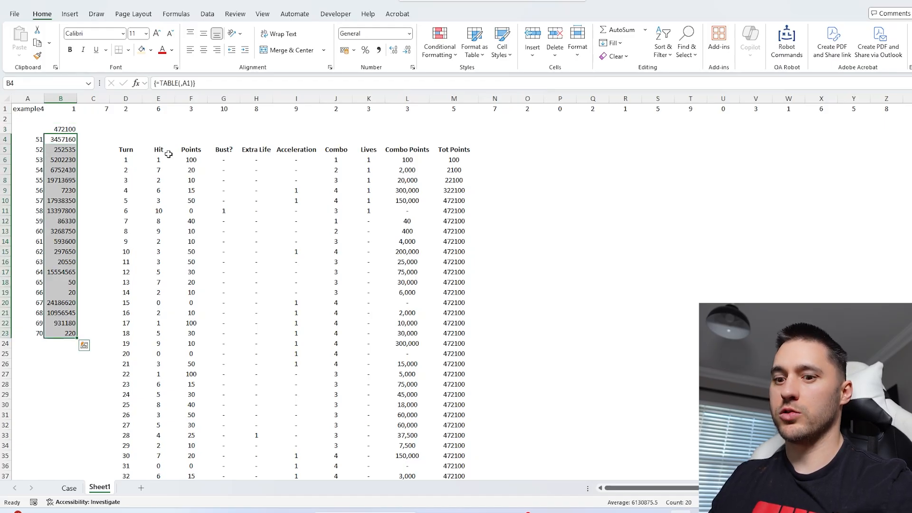
key(ctrl+c)
key(ctrl+Page_Up)
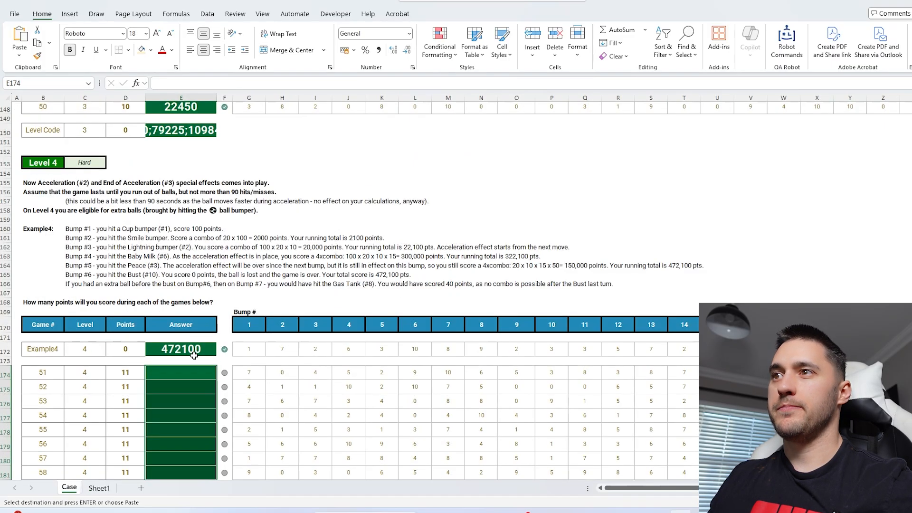
key(ctrl+v)
Review the correct and incorrect marks beside the Level 4 answers for games 51 to 70
scroll(356, 274, down, 4)
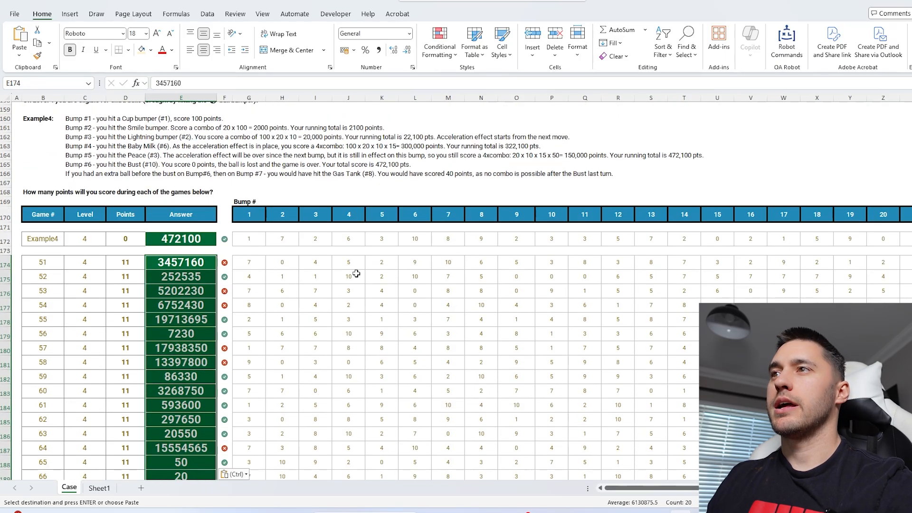
scroll(354, 274, down, 2)
click(210, 206)
scroll(231, 339, down, 2)
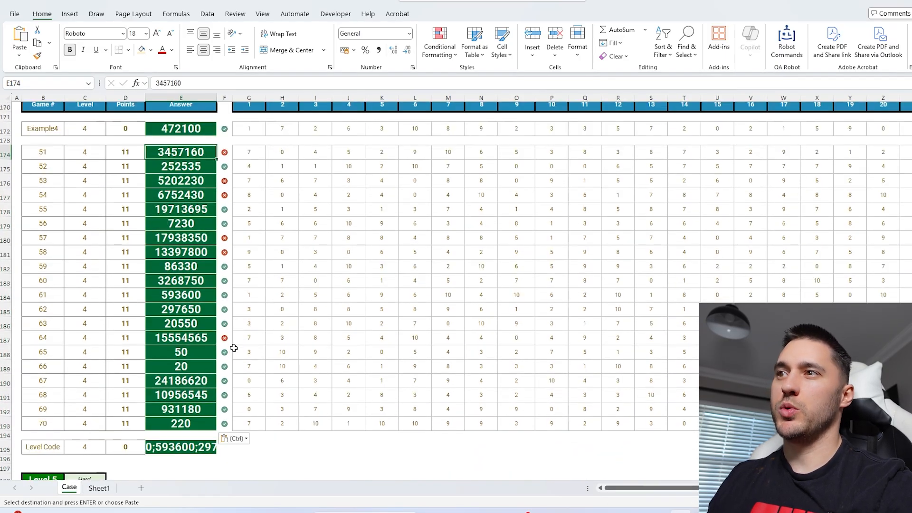
scroll(234, 348, up, 3)
Set the game in cell A1 of Sheet1 to 51 to inspect its turns
key(ctrl+Page_Down)
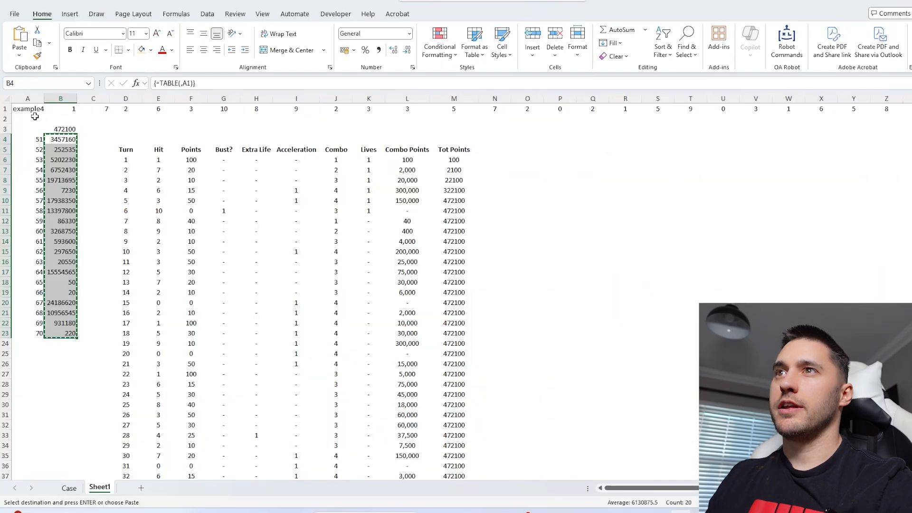
click(35, 109)
text(51)
click(525, 240)
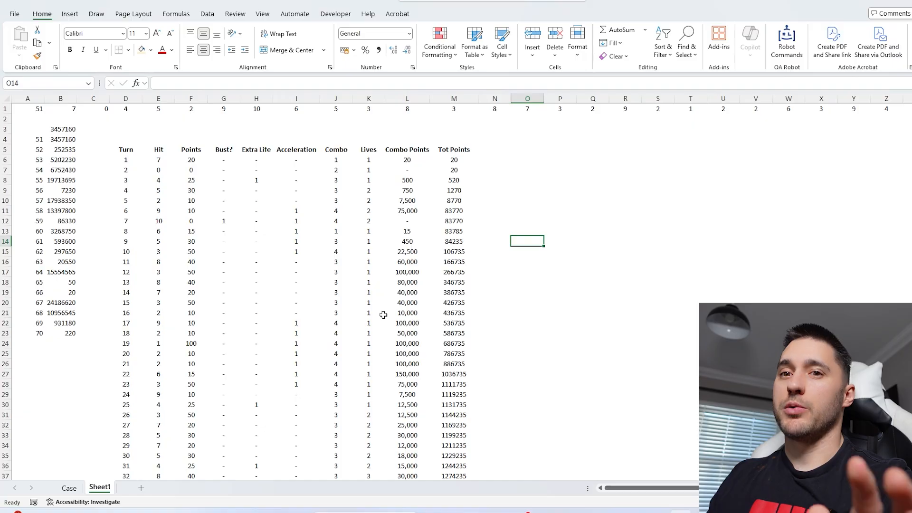
Compare the Level 4 Example4 rules and answer on the Case sheet with the marks beside games 51 to 53
click(76, 487)
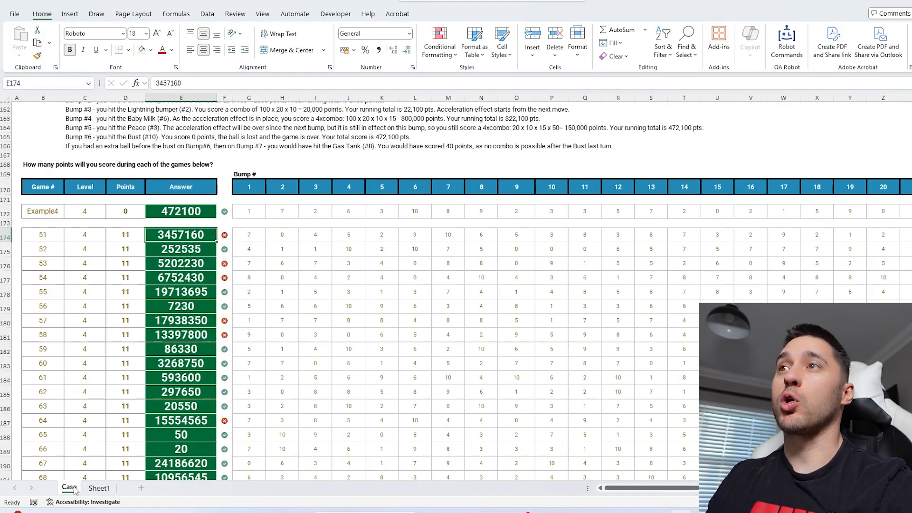
drag(48, 211, 185, 211)
scroll(185, 214, up, 4)
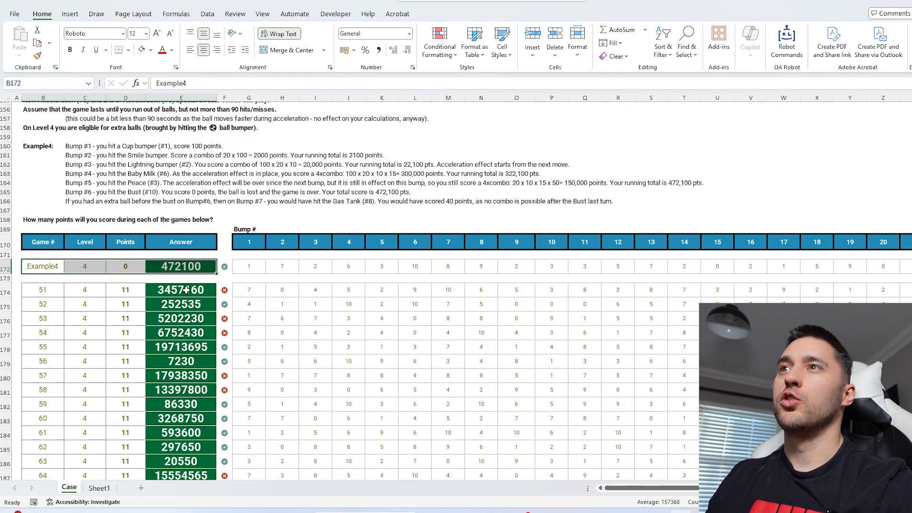
scroll(157, 223, down, 2)
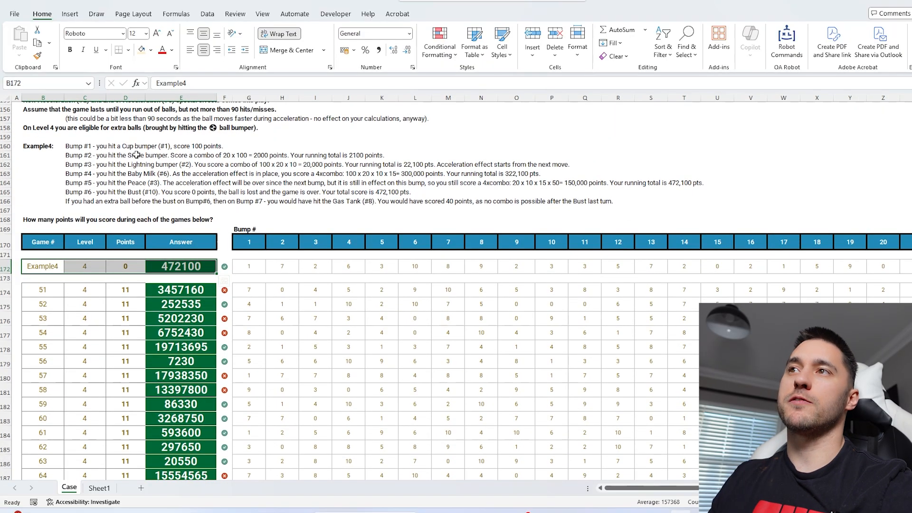
drag(132, 155, 132, 189)
drag(188, 292, 192, 317)
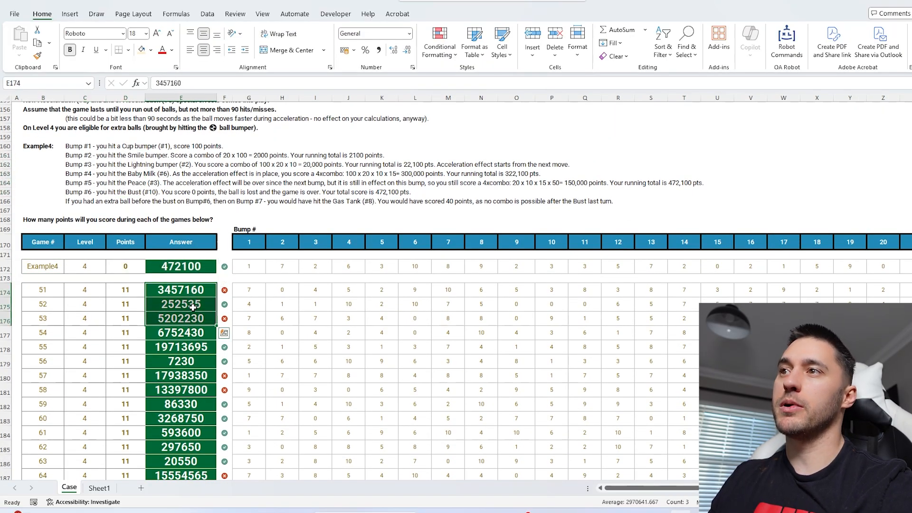
drag(223, 289, 333, 318)
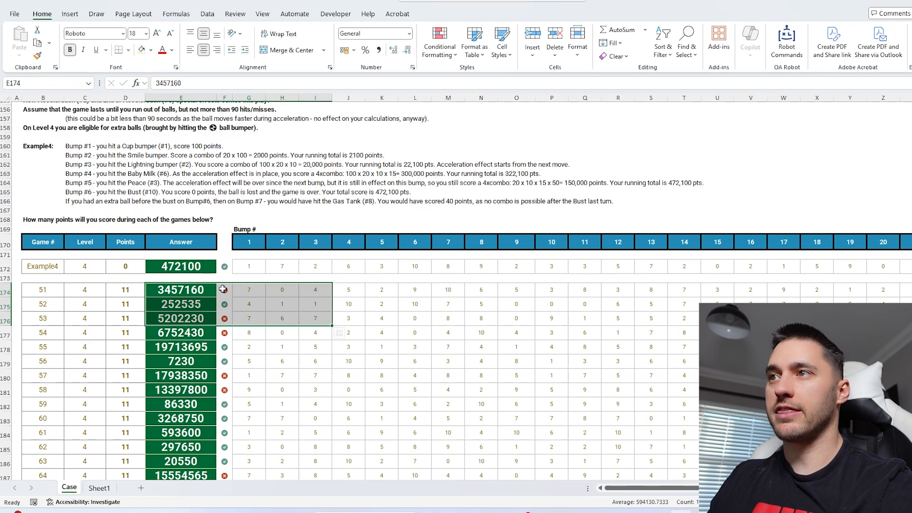
drag(221, 290, 223, 318)
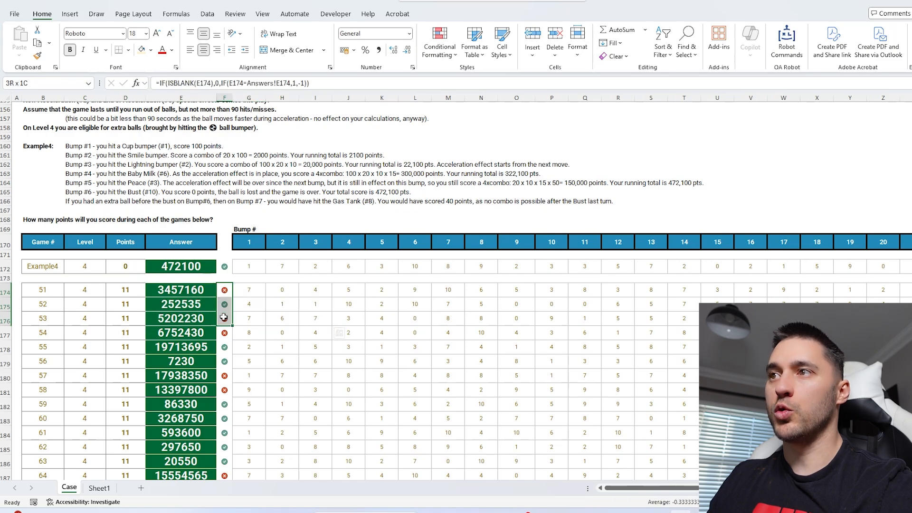
Examine the Acceleration and Combo columns on Sheet1, especially the bust in turn 7 and the following turn 8
click(99, 488)
click(488, 204)
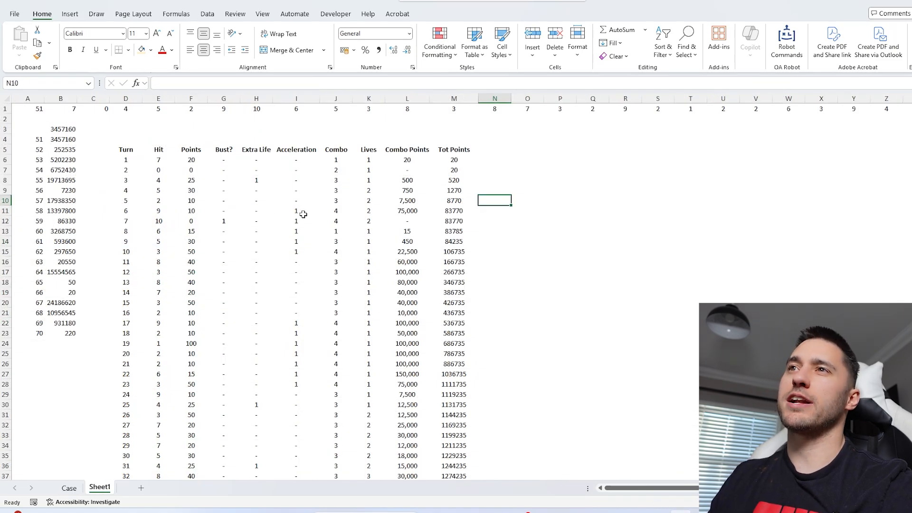
click(285, 98)
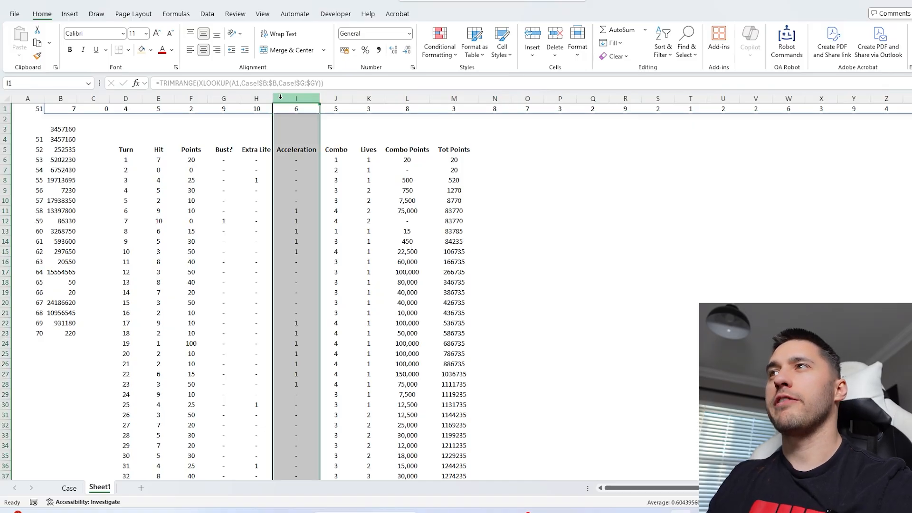
click(343, 98)
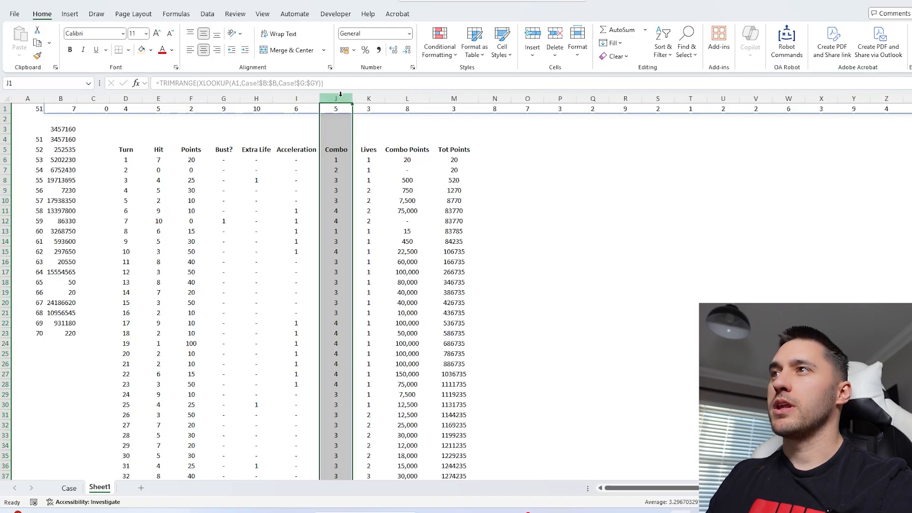
click(309, 96)
click(332, 98)
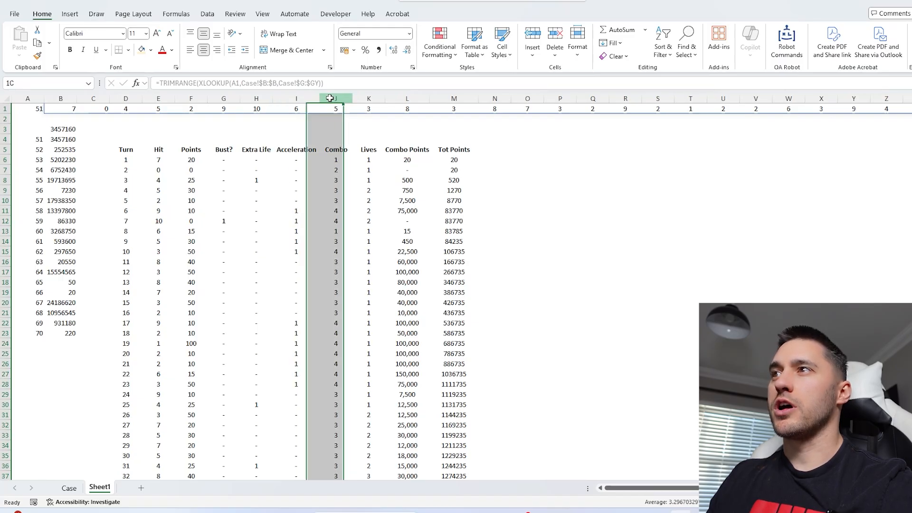
click(337, 228)
drag(126, 221, 430, 223)
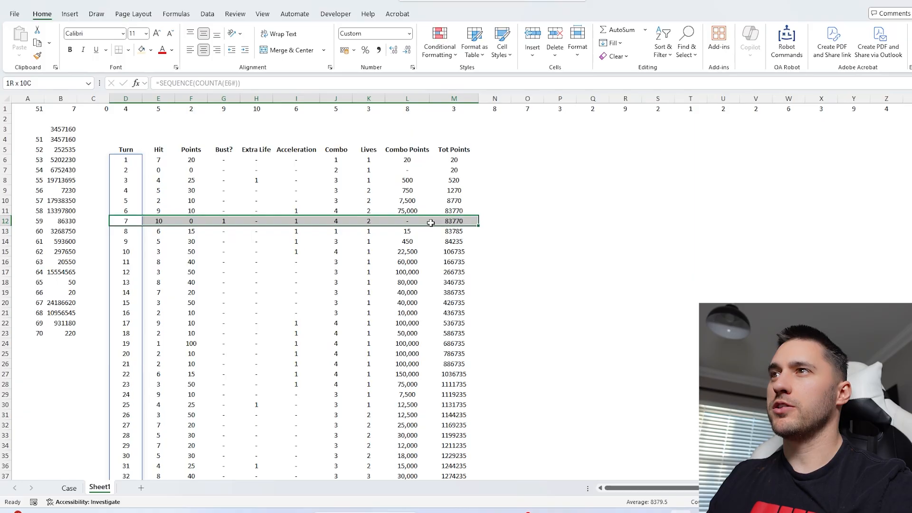
drag(127, 231, 400, 233)
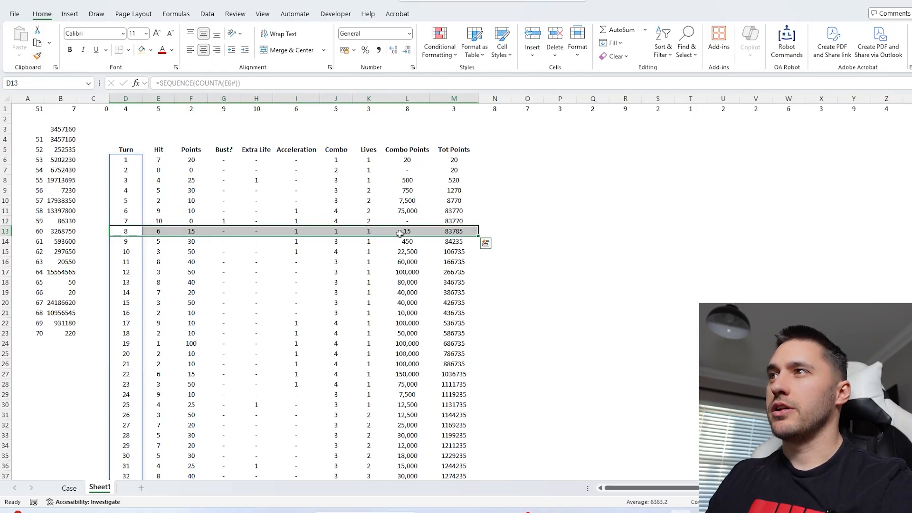
Inspect the Combo formulas in J13 and J14 for the two turns after the bust
click(326, 229)
key(F2)
key(Escape)
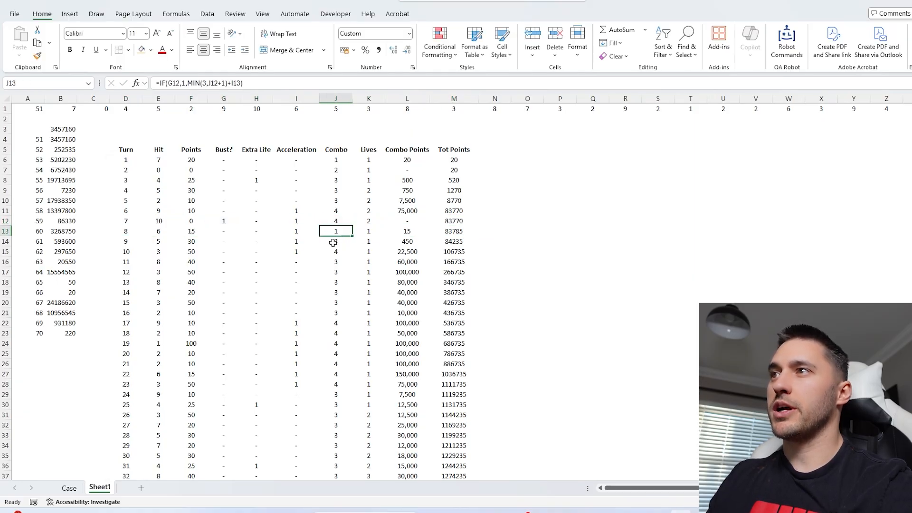
click(334, 243)
key(F2)
key(Escape)
key(F2)
key(Escape)
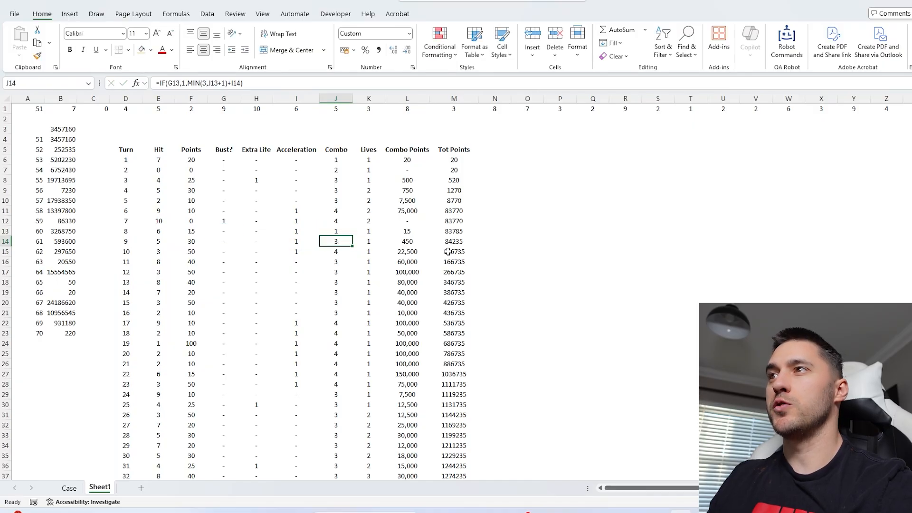
key(F2)
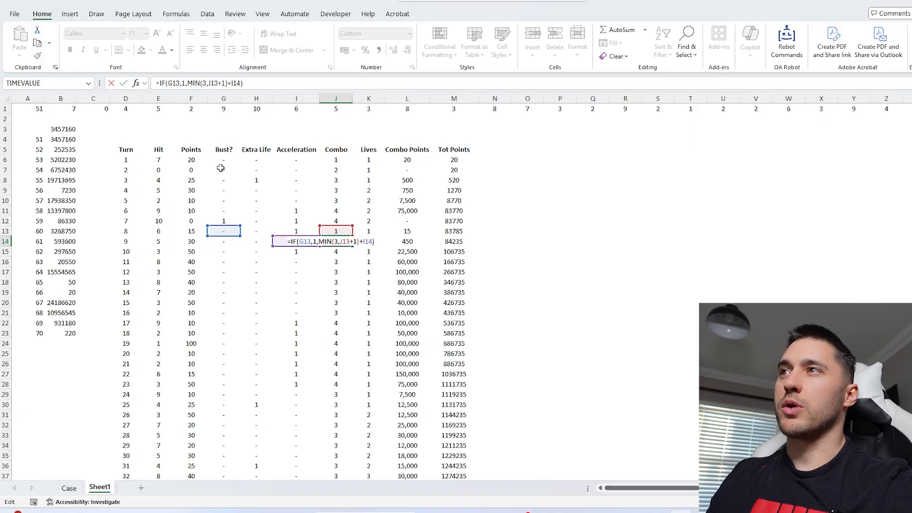
Reset acceleration after a bust by changing I7 to =IF(G6,0,IF(I6,I6-(E6=3),I6+(E6=2))) and fill it down through all turns
click(297, 169)
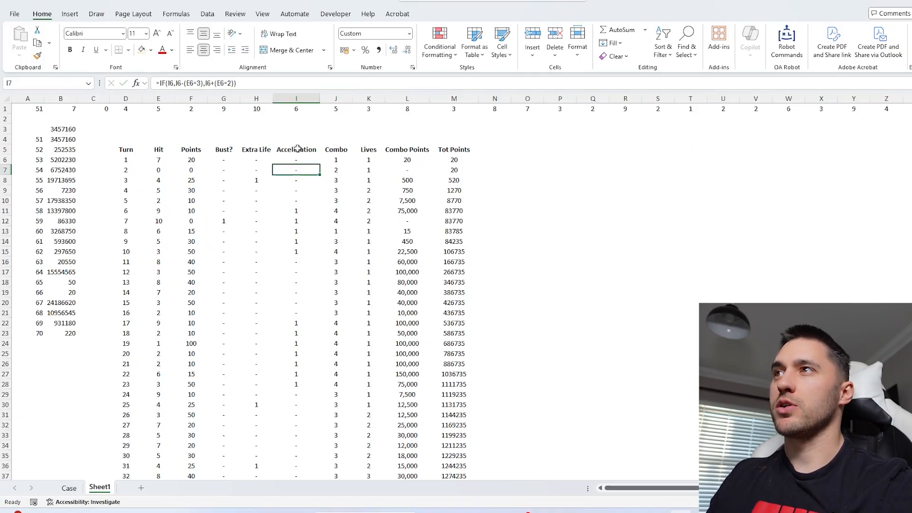
click(160, 83)
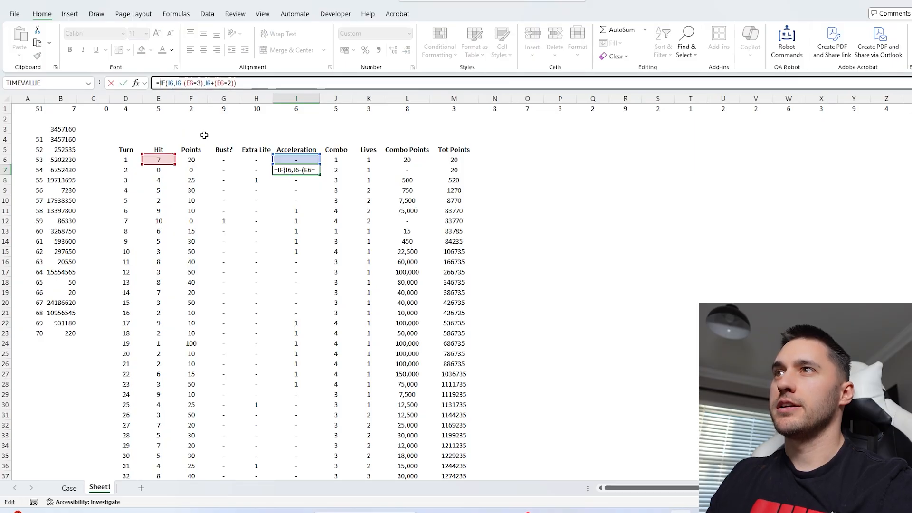
text(IF()
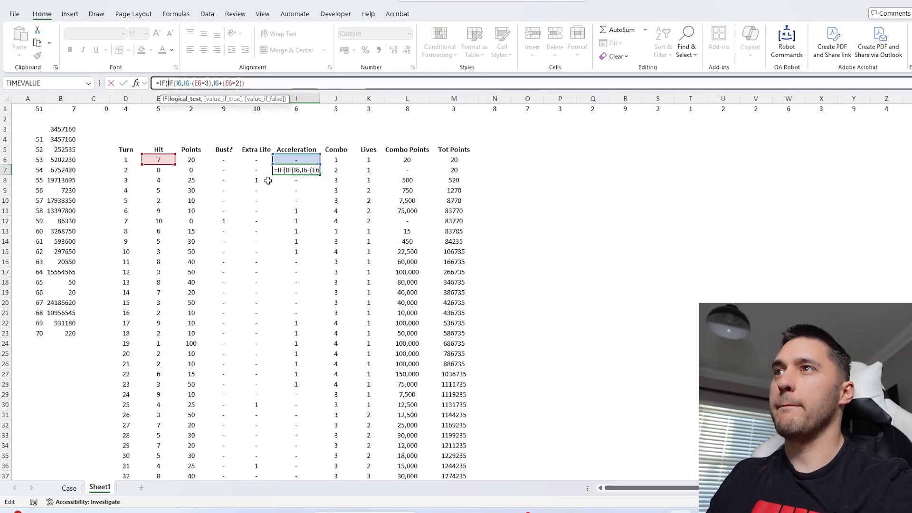
click(224, 160)
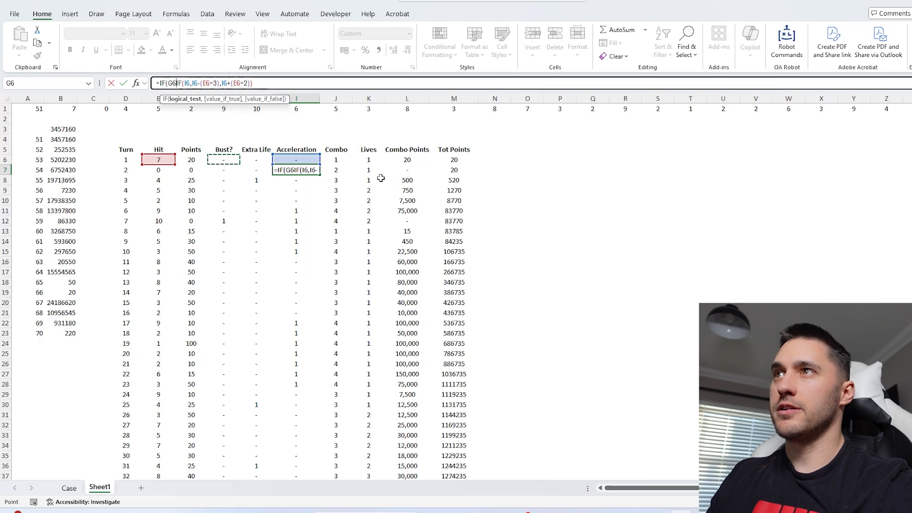
text(,)
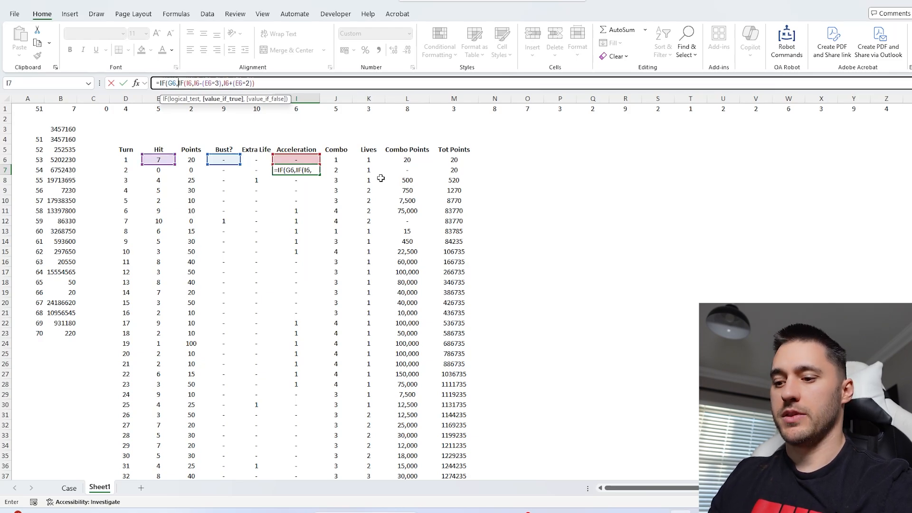
text(0,)
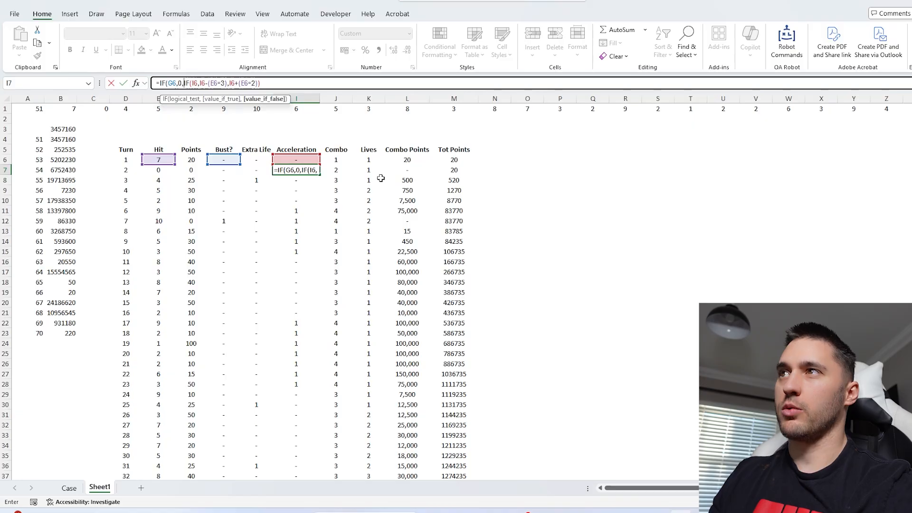
click(305, 85)
text())
key(Return)
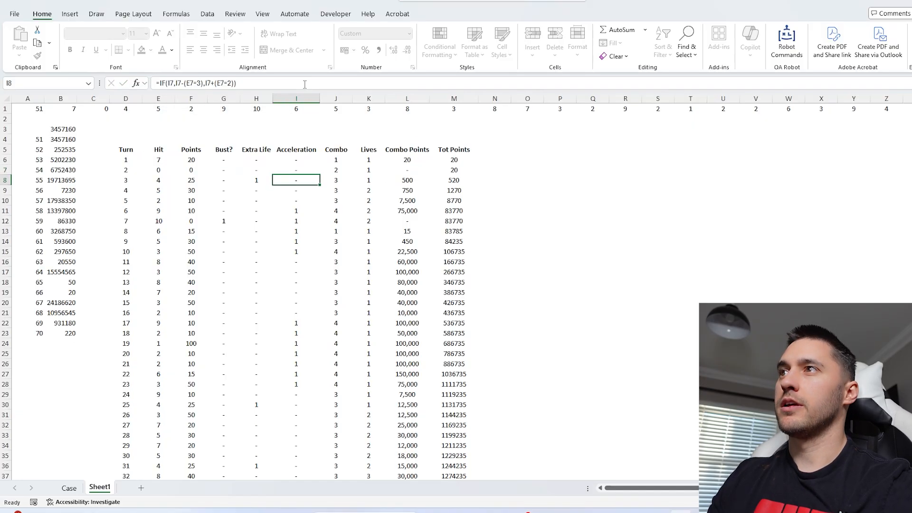
key(Up)
double_click(319, 175)
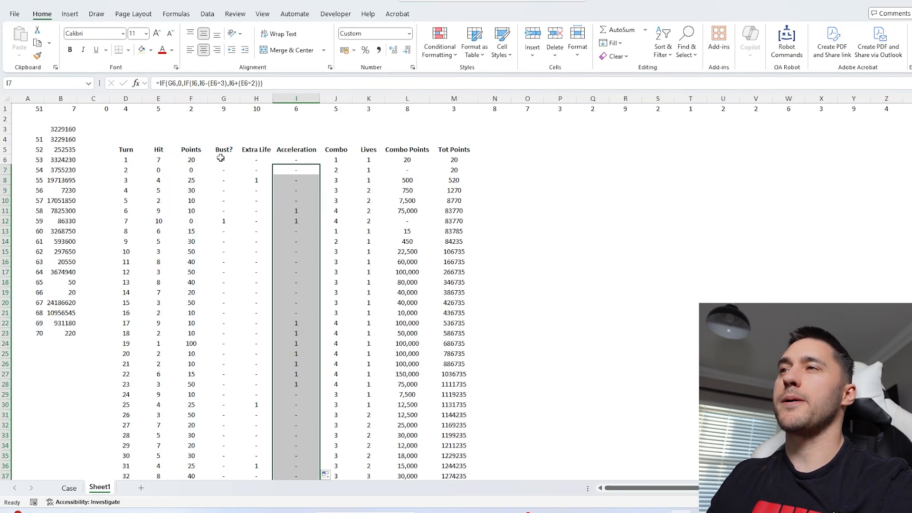
Check the Bust?, Acceleration and Combo columns across the turns against the revised acceleration logic
drag(221, 152, 223, 292)
drag(299, 150, 299, 272)
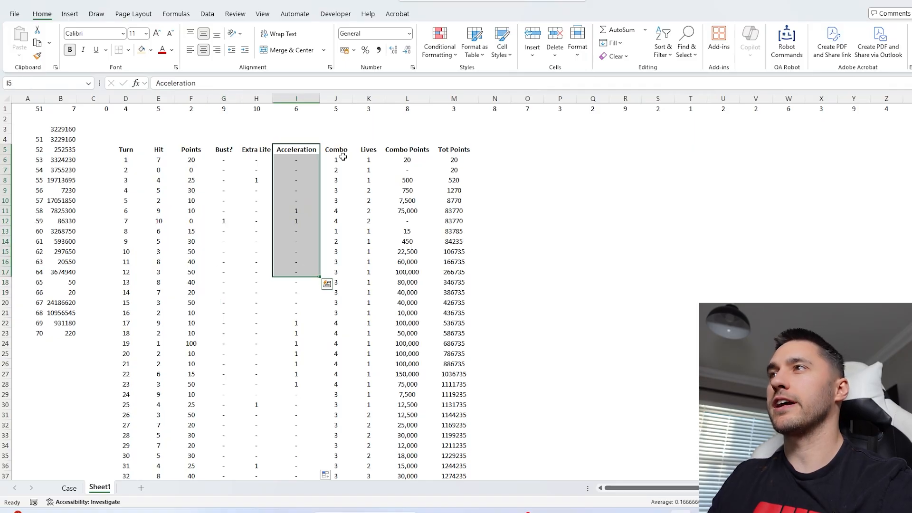
drag(338, 150, 360, 243)
drag(297, 149, 297, 333)
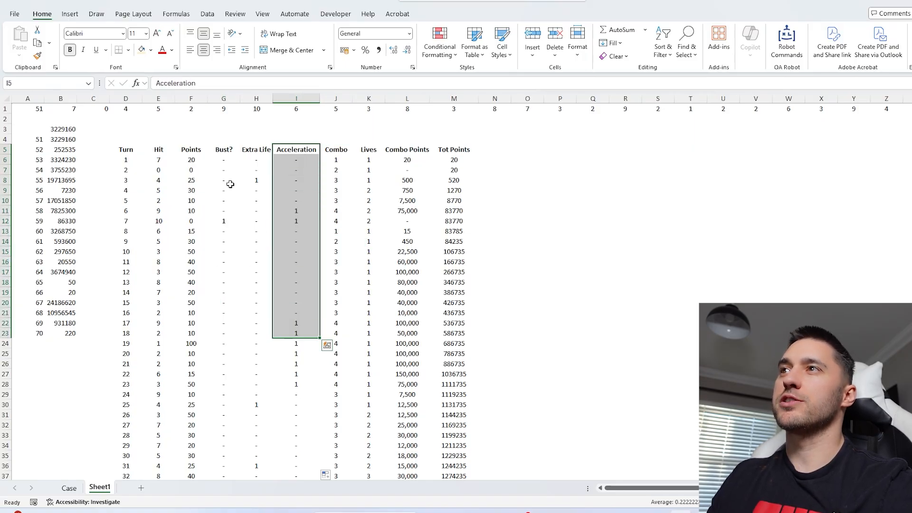
drag(297, 150, 298, 354)
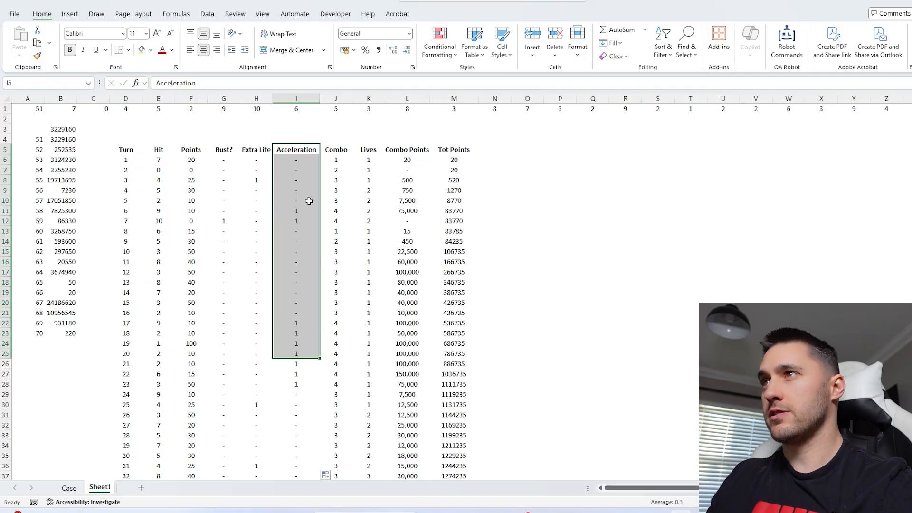
drag(299, 163, 298, 384)
drag(341, 159, 335, 332)
drag(288, 160, 292, 370)
click(223, 162)
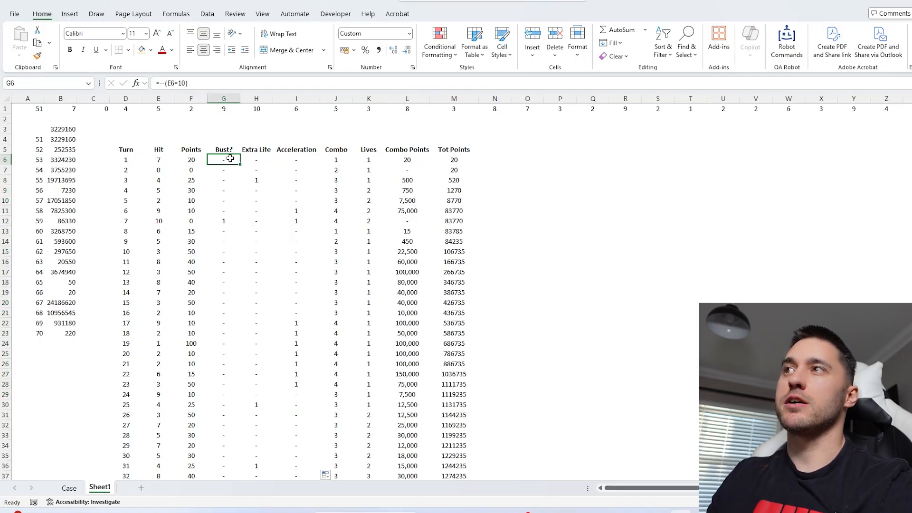
click(288, 159)
click(226, 160)
click(280, 159)
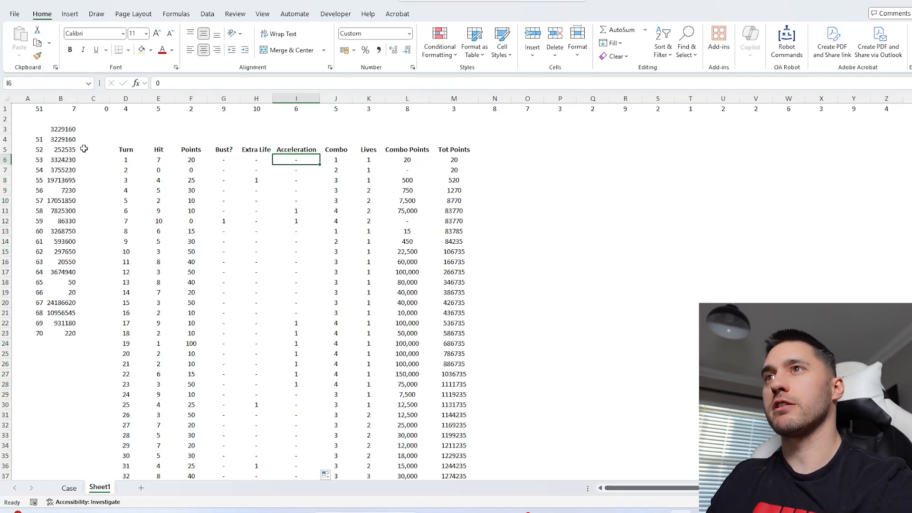
Copy the B4:B23 results as values over the Level 4 answers from E174 on the Case sheet and check their marks
drag(63, 140, 71, 335)
key(ctrl+c)
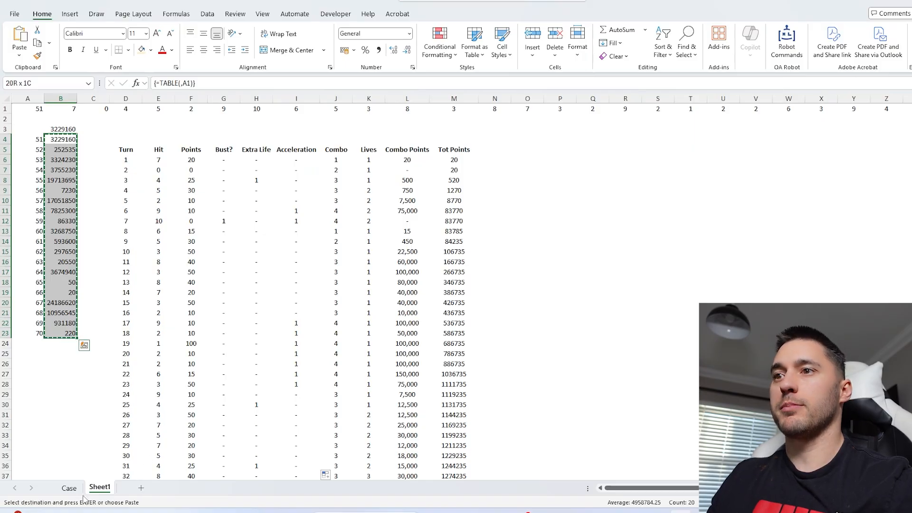
click(69, 488)
click(188, 291)
key(ctrl+v)
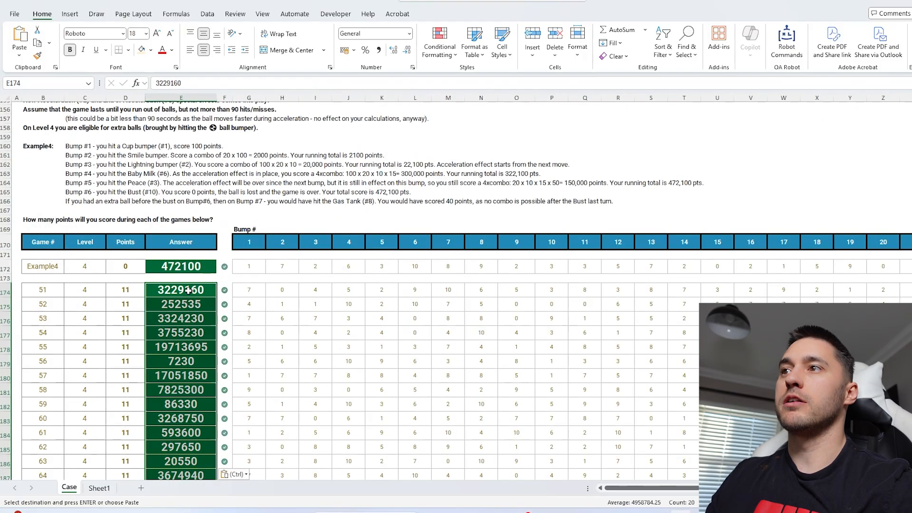
scroll(264, 283, down, 5)
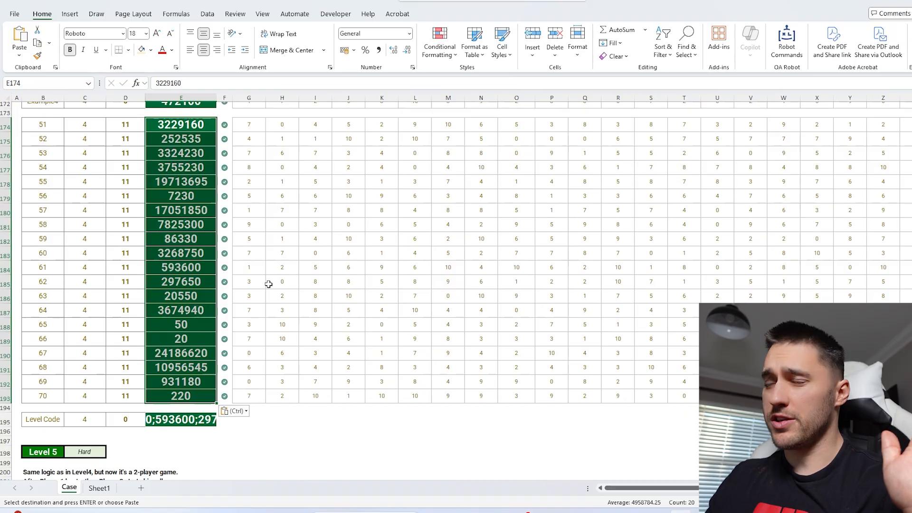
Read the Level 5 two-player rules and view its games table on the Case sheet
scroll(268, 284, down, 7)
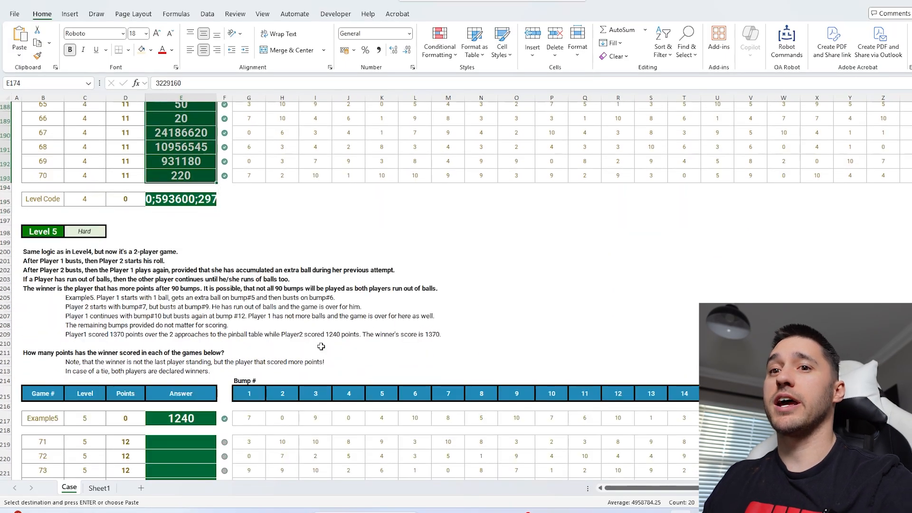
scroll(321, 346, down, 2)
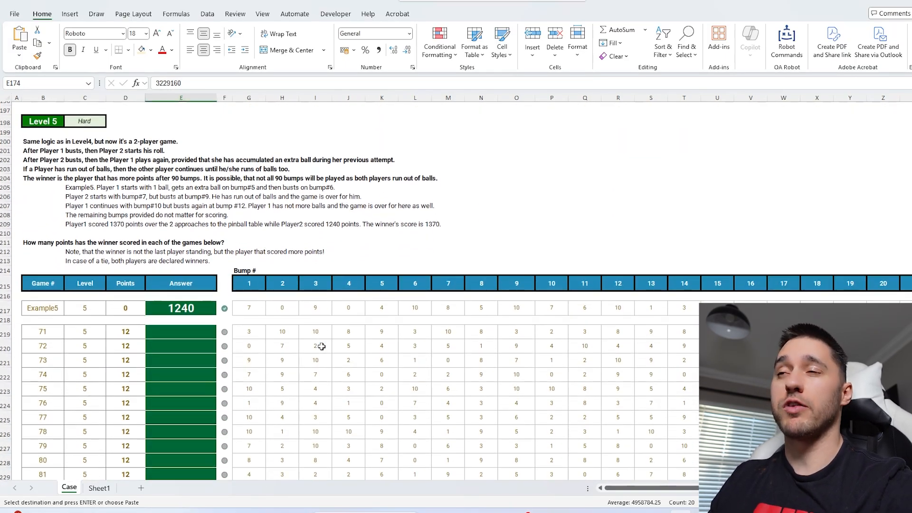
scroll(321, 346, down, 1)
Review the Extra Life and Acceleration formulas for turn 3 on Sheet1
click(101, 488)
click(283, 183)
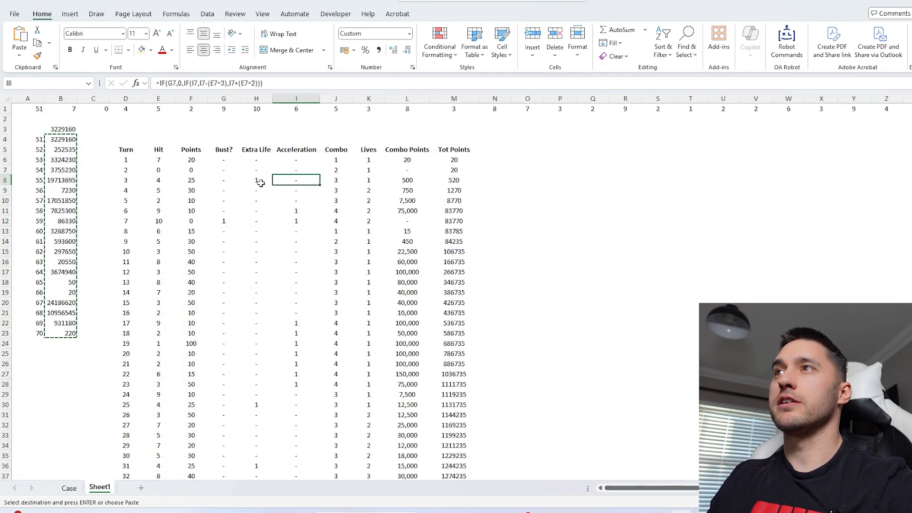
click(249, 183)
click(297, 182)
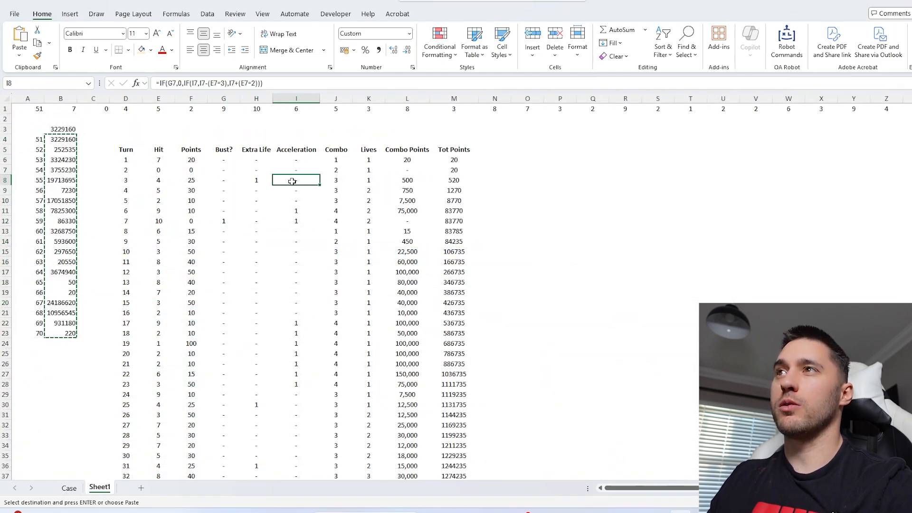
Check the Level 5 table on the Case sheet, then set Sheet1's game selector A1 to example5 and the first listed game in A4 to 71
click(80, 488)
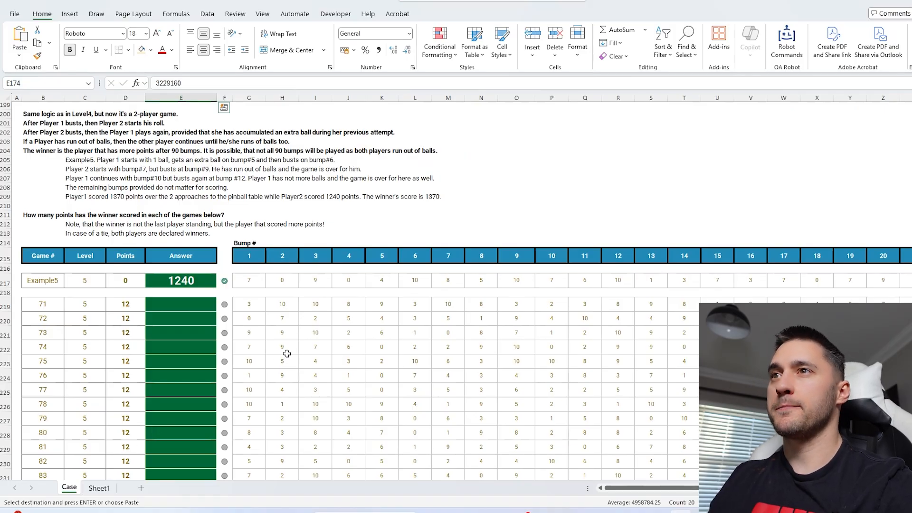
scroll(280, 422, up, 3)
scroll(281, 423, down, 2)
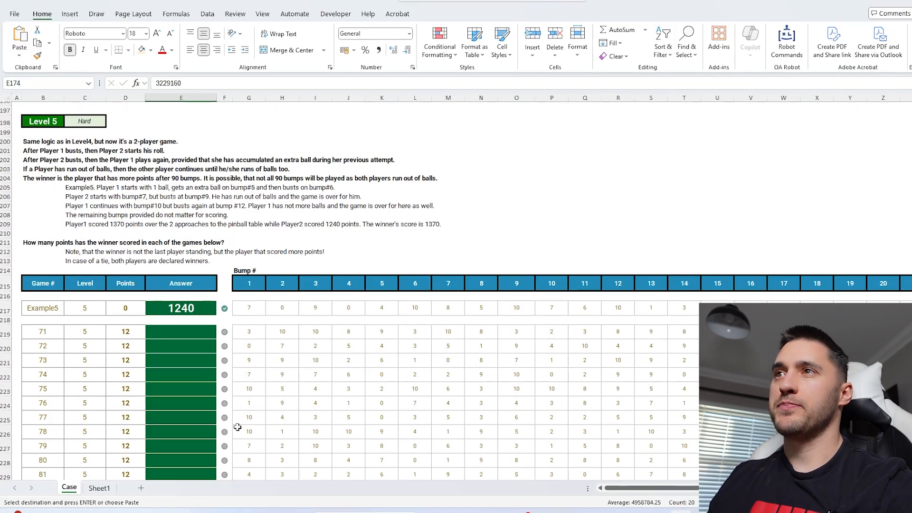
click(101, 488)
click(37, 112)
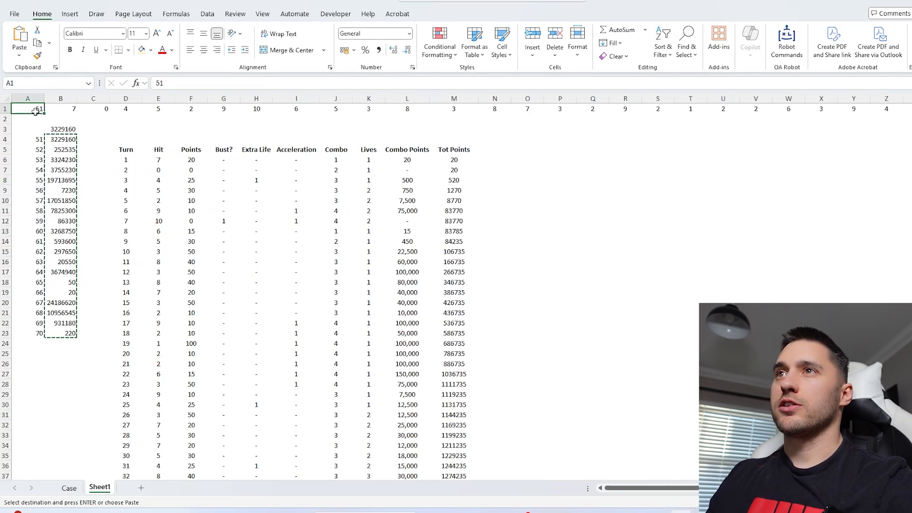
text(example5)
key(Return)
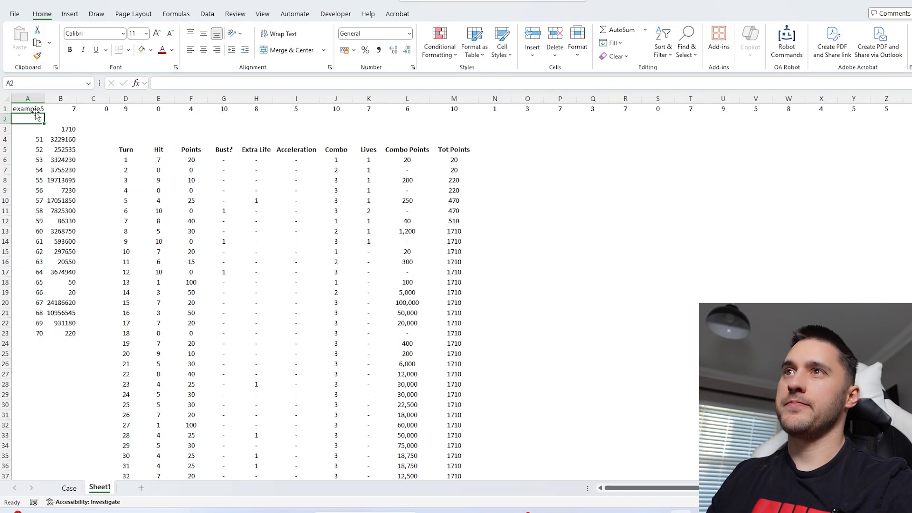
click(31, 139)
text(71)
key(Return)
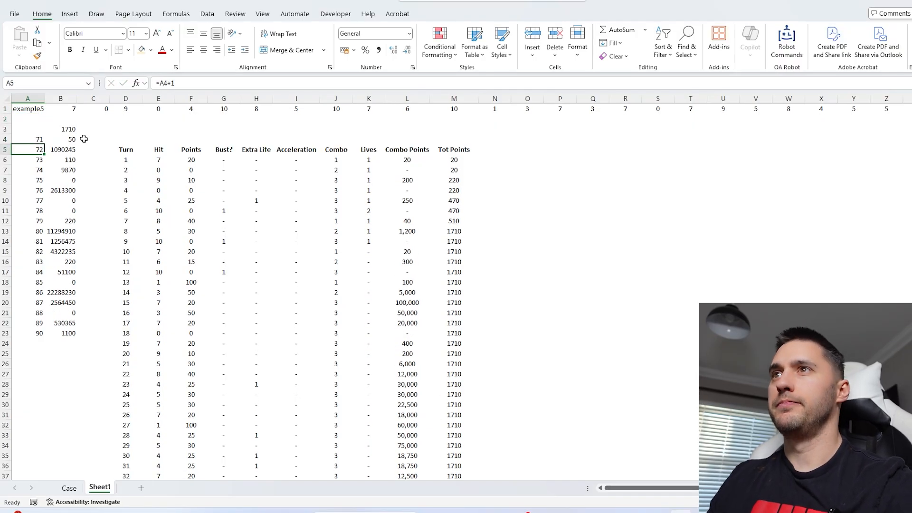
Insert a column before Hit in the turn table, head it Player, and enter 1 for turn 1
drag(126, 150, 456, 292)
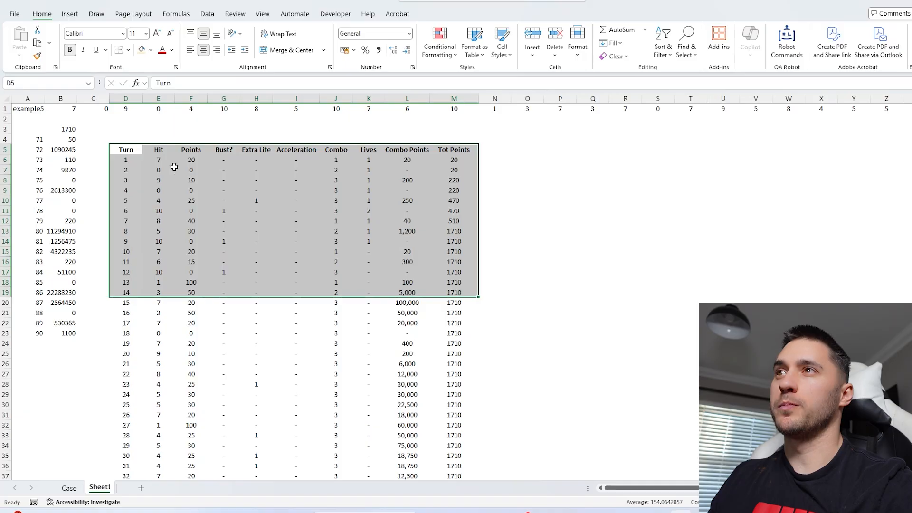
click(159, 98)
click(527, 48)
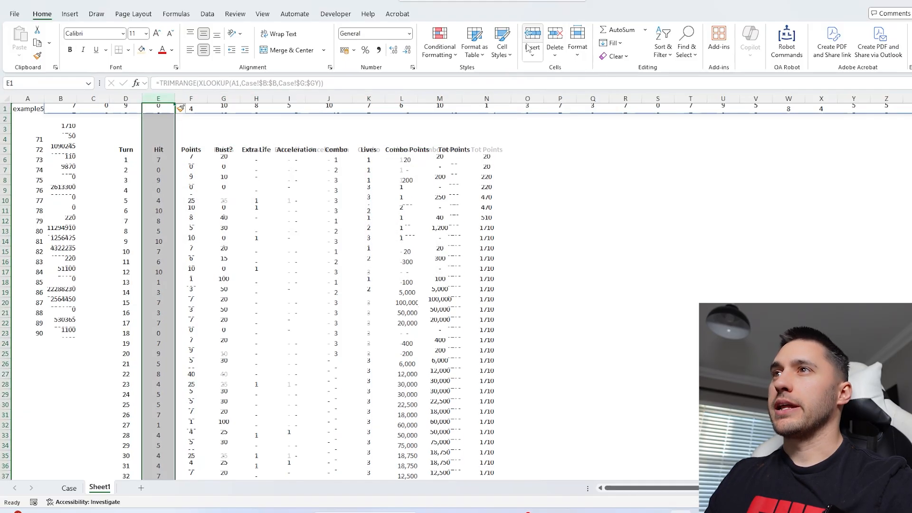
click(156, 150)
text(PLaye)
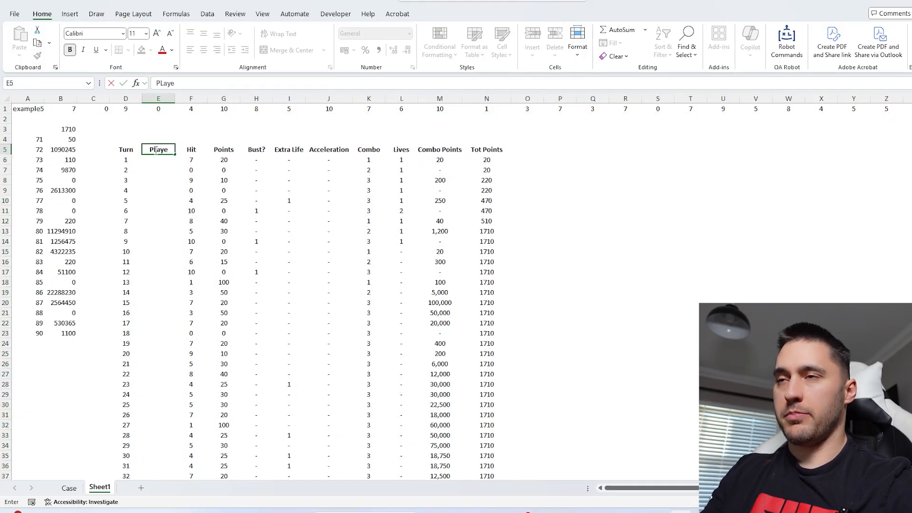
text(r)
key(Return)
text(1)
key(Return)
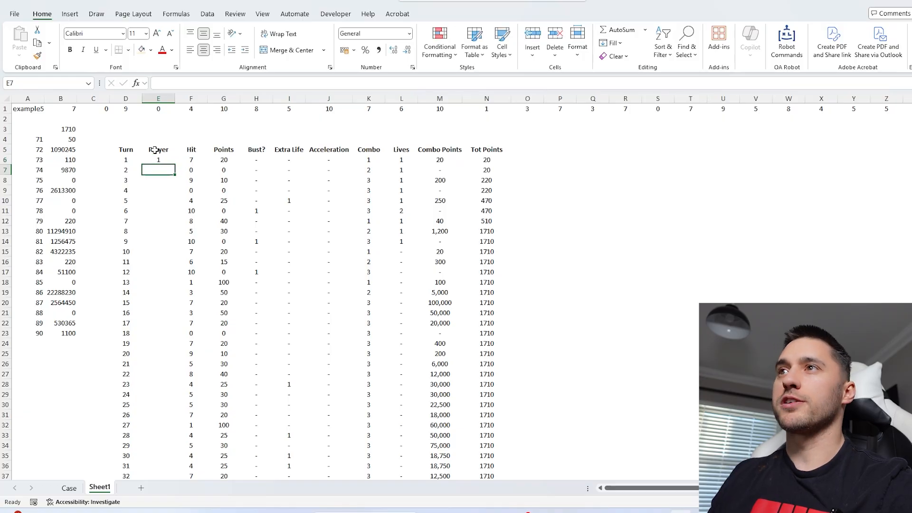
Build a player-switch lookup table in R6:S7 that maps player 1 to 2 and player 2 to 1
click(610, 160)
text(1)
key(Return)
text(2)
key(Return)
key(Right)
key(Up)
key(Up)
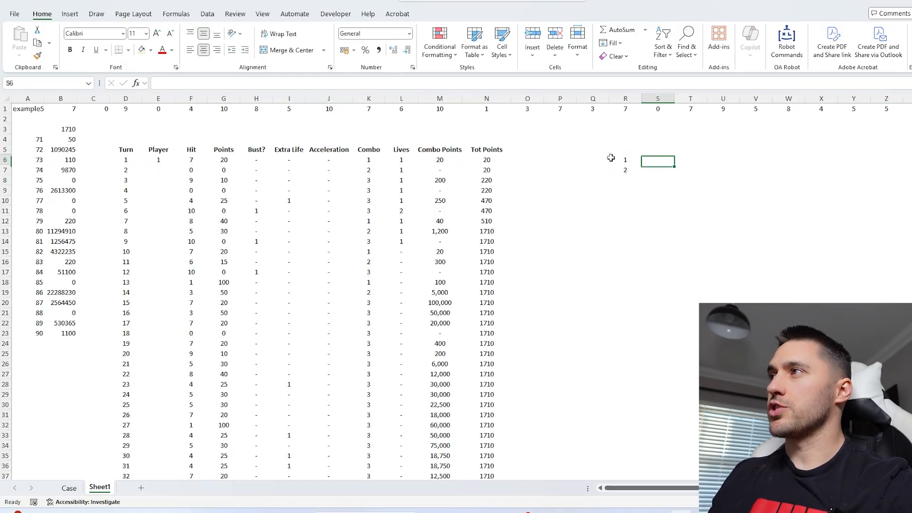
text(2)
key(Return)
text(1)
key(Return)
click(625, 158)
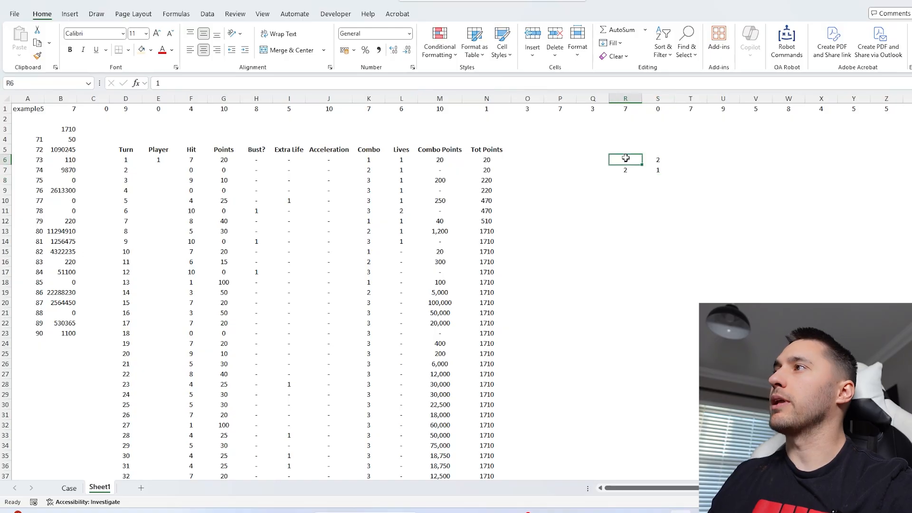
click(659, 161)
click(623, 170)
click(656, 169)
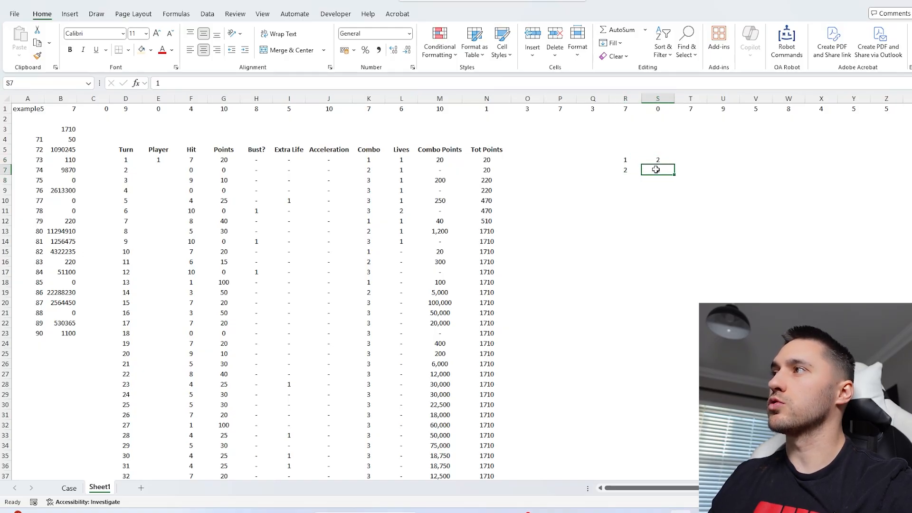
Enter =IF(H6,XLOOKUP(E6,$R$6:$R$7,$S$6:$S$7),E6) in E7 to switch the player after a bust
click(153, 173)
text(=IF()
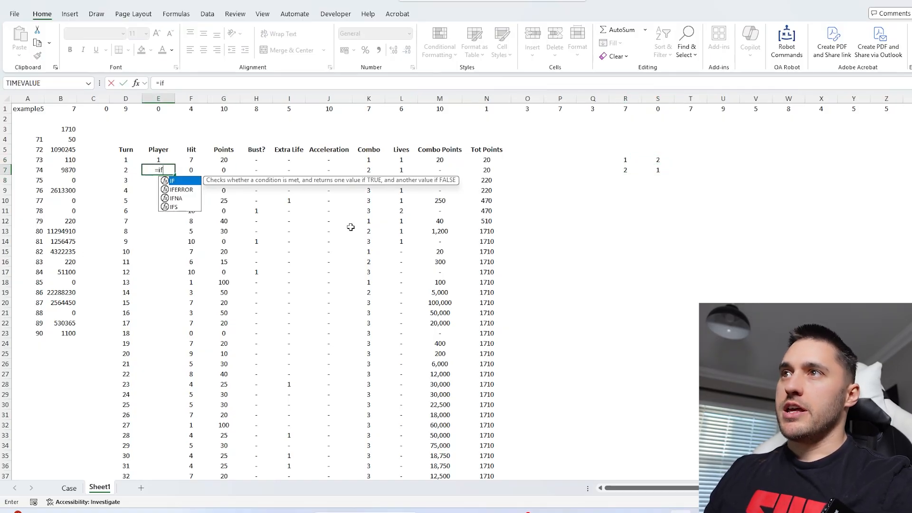
click(246, 160)
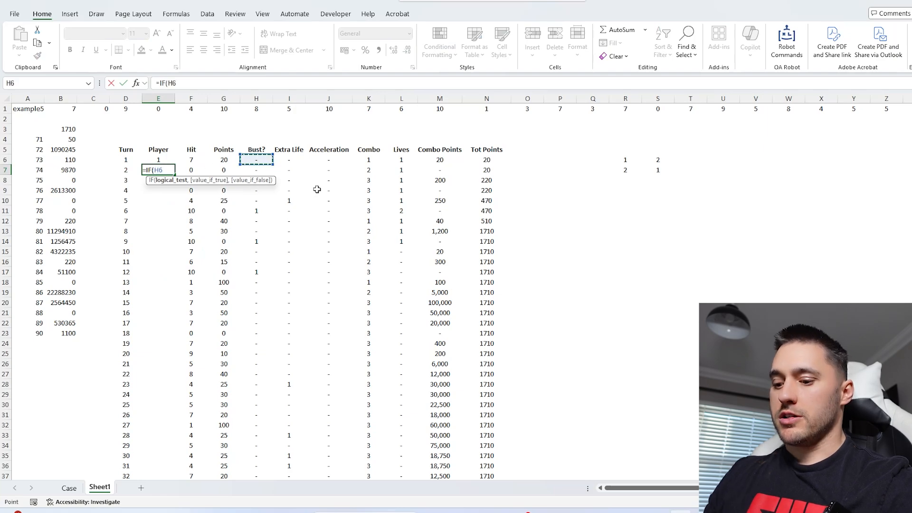
text(,xl)
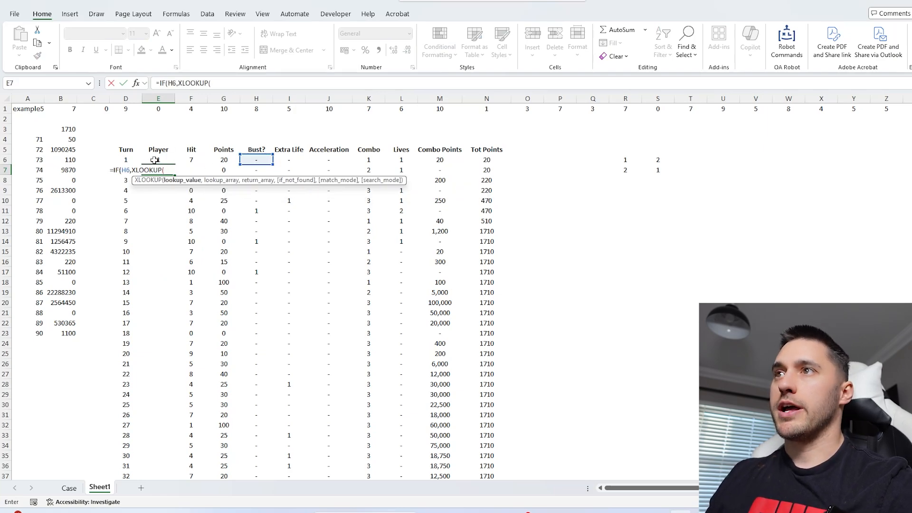
click(154, 160)
text(,)
drag(626, 161, 660, 165)
key(F4)
text(,)
key(F4)
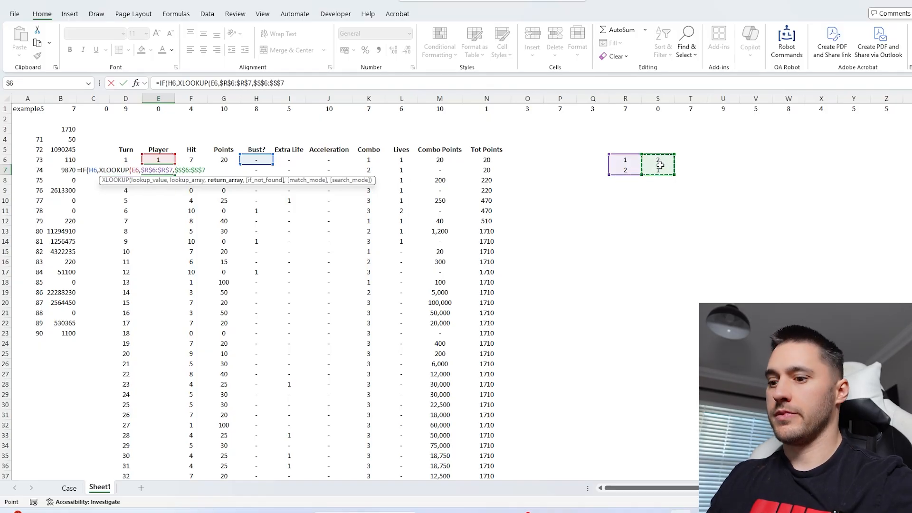
text())
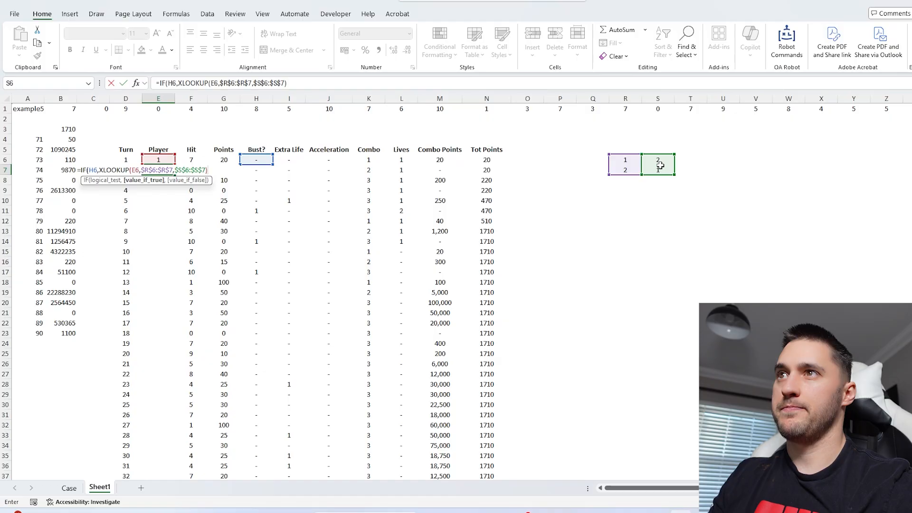
text(,)
click(150, 160)
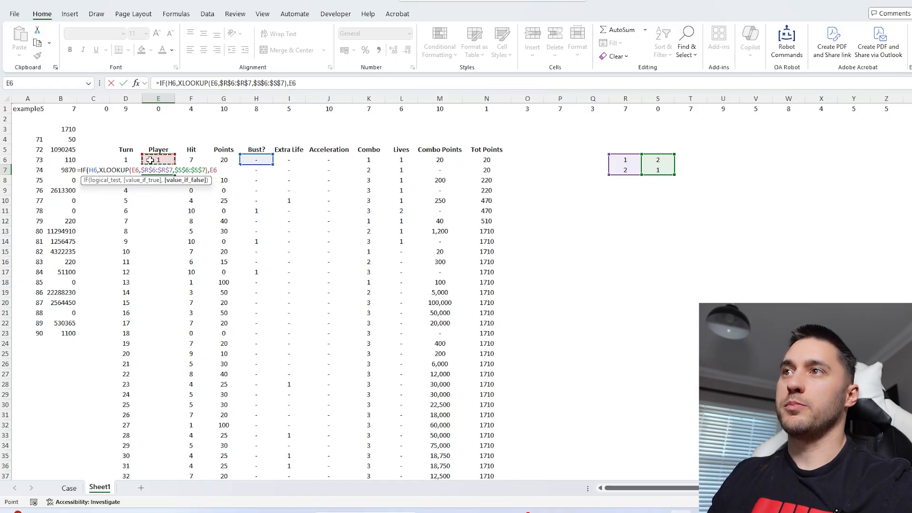
key(Return)
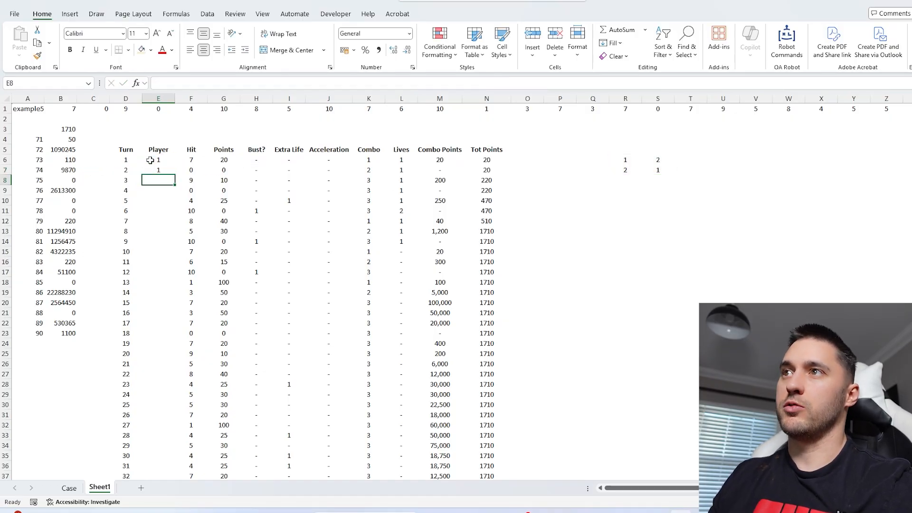
Fill the E7 Player formula down through all turns and check the player changes against the Bust? column
click(158, 170)
double_click(175, 175)
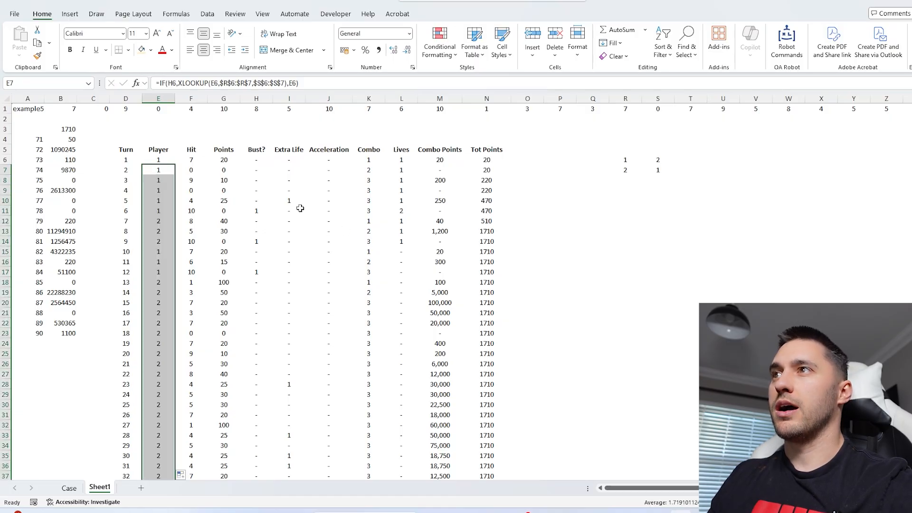
drag(259, 211, 135, 241)
click(163, 260)
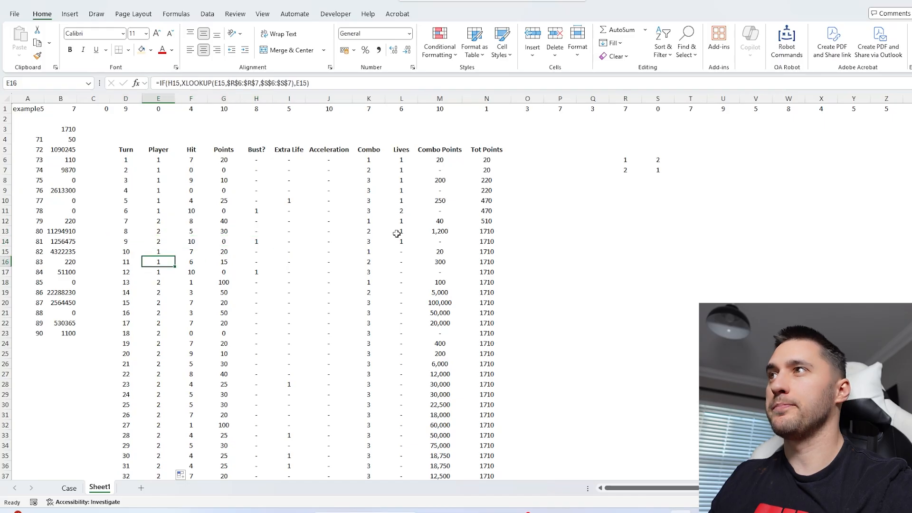
Insert a column before Combo Points and head the two lives columns Lives P1 and Lives P2
drag(401, 150, 403, 311)
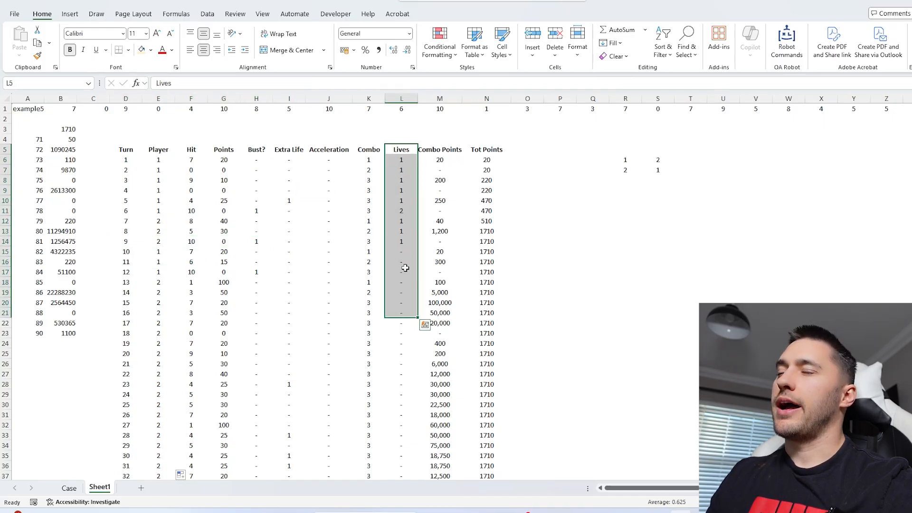
click(405, 155)
click(440, 98)
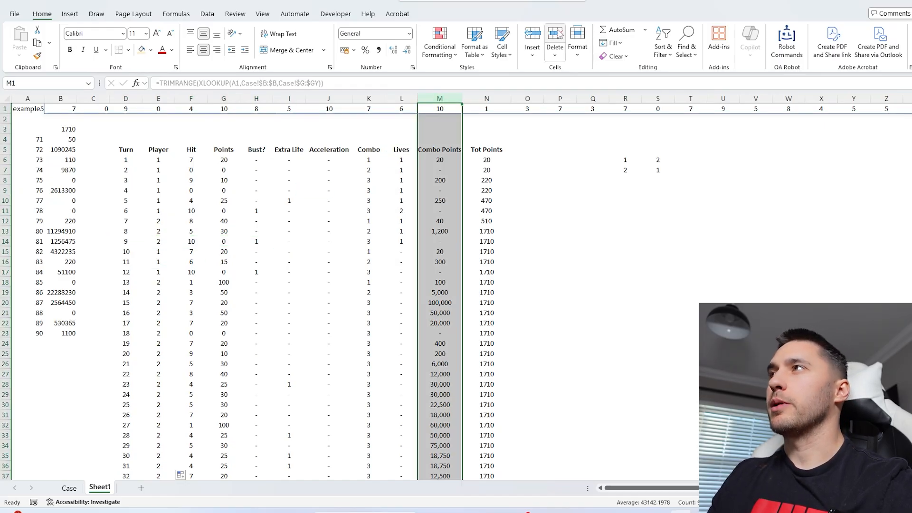
click(540, 32)
double_click(411, 149)
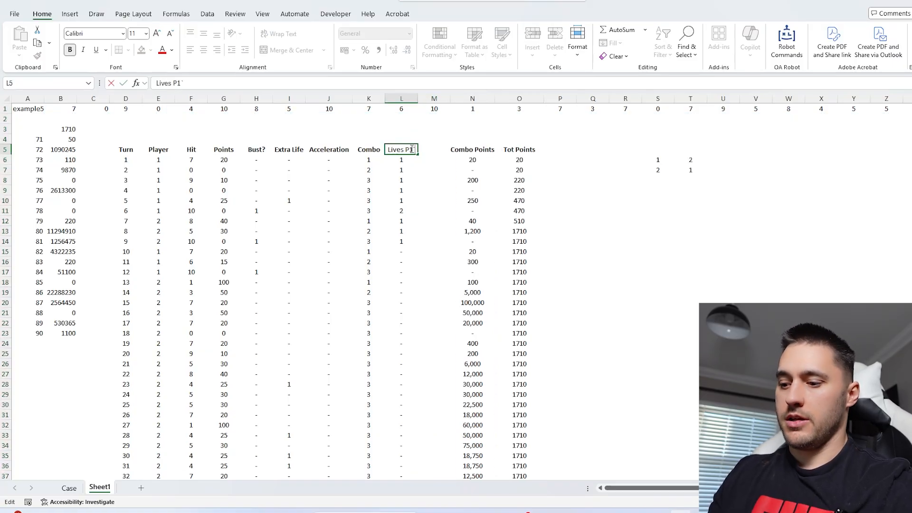
key(Tab)
text(Li)
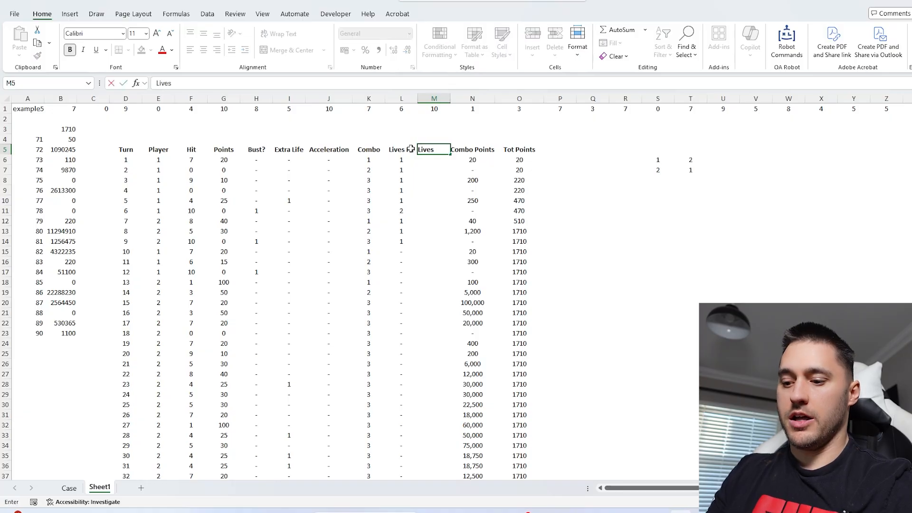
text(ves P2)
key(Return)
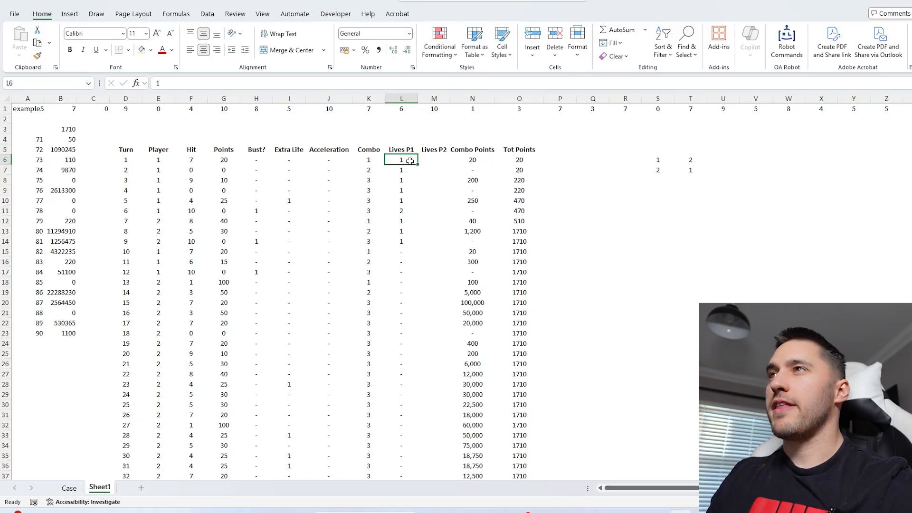
Set player 2's starting lives in M6 to 1 and copy the L7 formula text =IF(L6=0,0,L6-H6+I6) unchanged into M7
click(424, 159)
text(1)
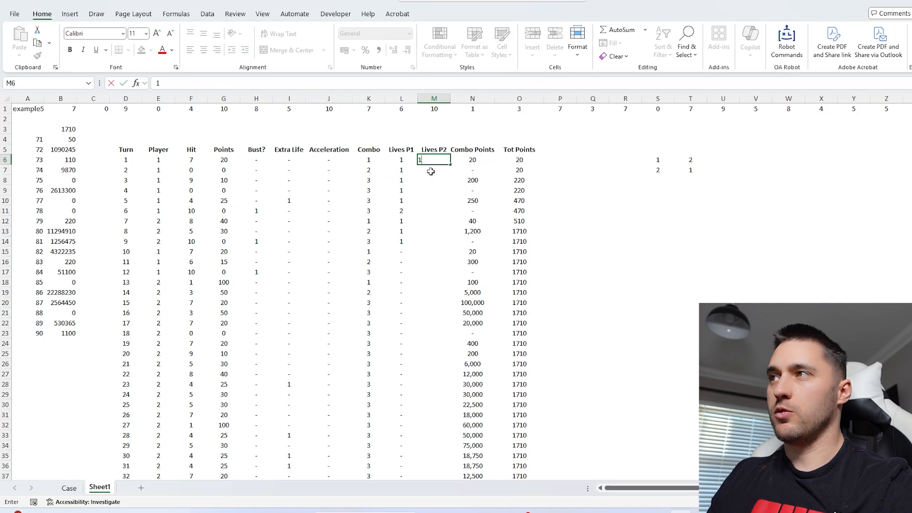
key(Return)
click(405, 169)
click(163, 84)
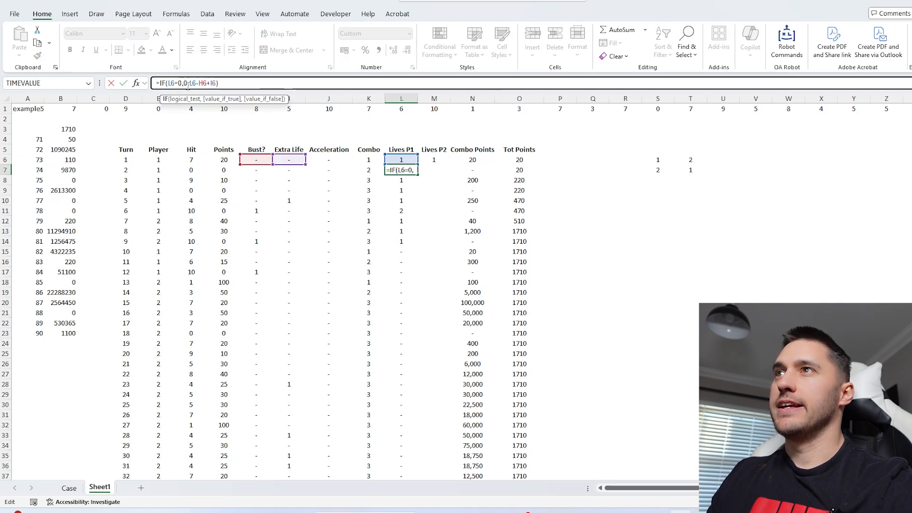
click(409, 170)
drag(275, 84, 125, 85)
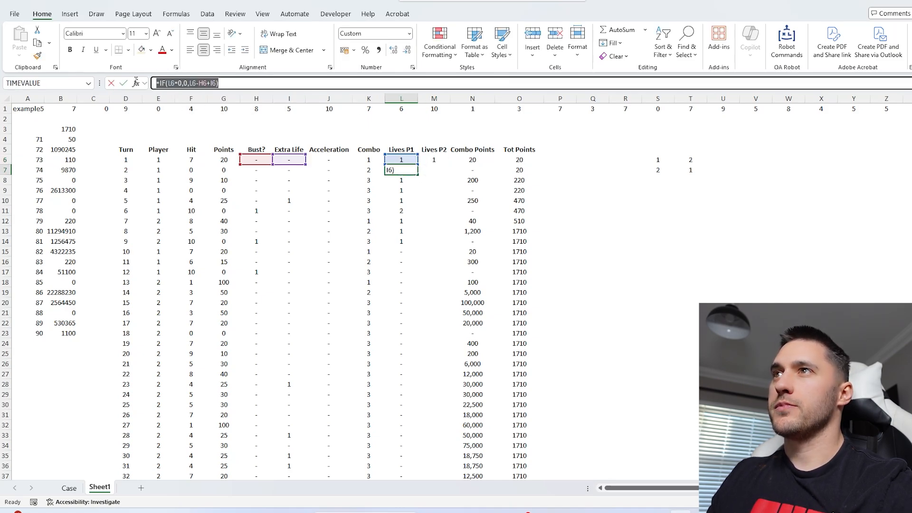
key(ctrl+c)
key(Escape)
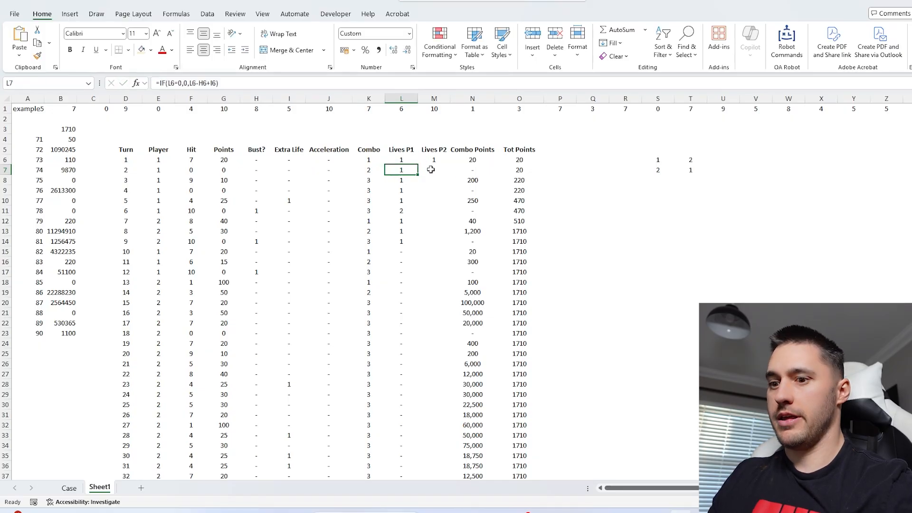
double_click(431, 170)
key(ctrl+v)
key(Return)
Change the L7 Lives P1 formula to =IF(E7=1,IF(L6=0,0,L6-H6+I6),L6) so lives only update on player 1's turns
click(400, 170)
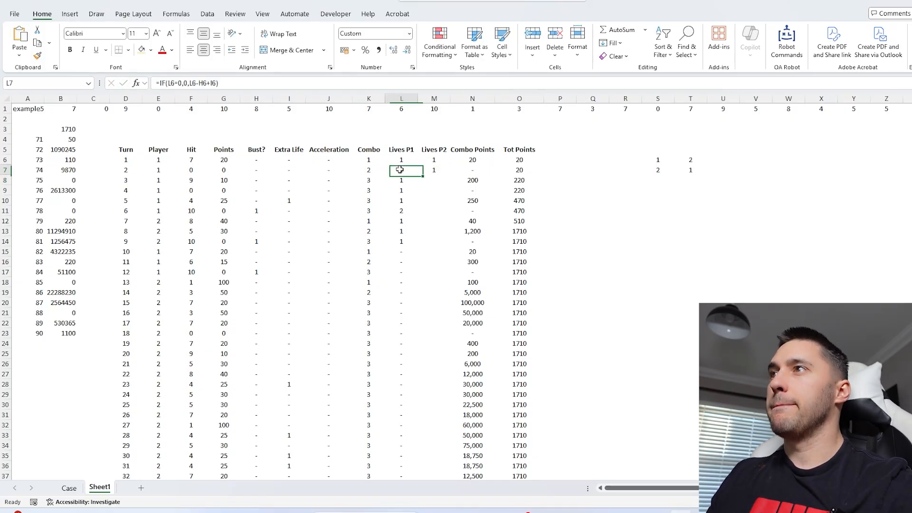
click(160, 83)
text(IF()
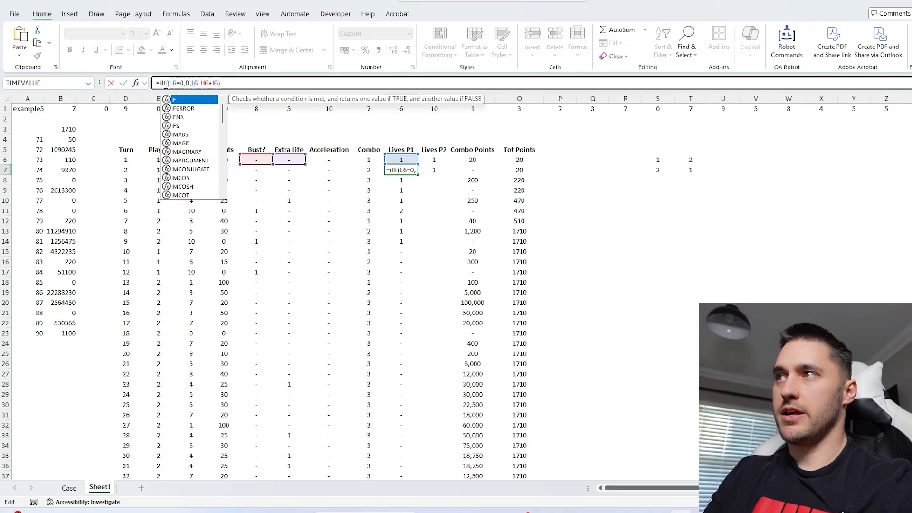
click(159, 170)
text(=1,)
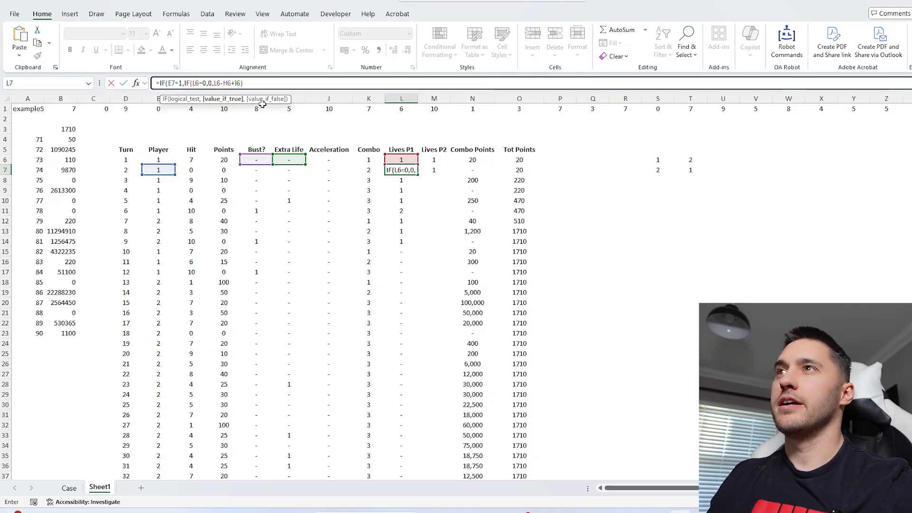
text(,)
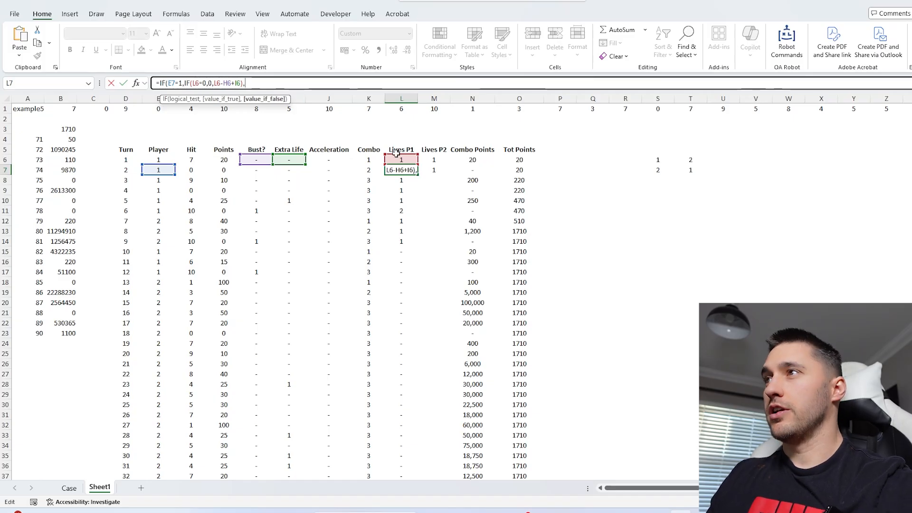
click(403, 159)
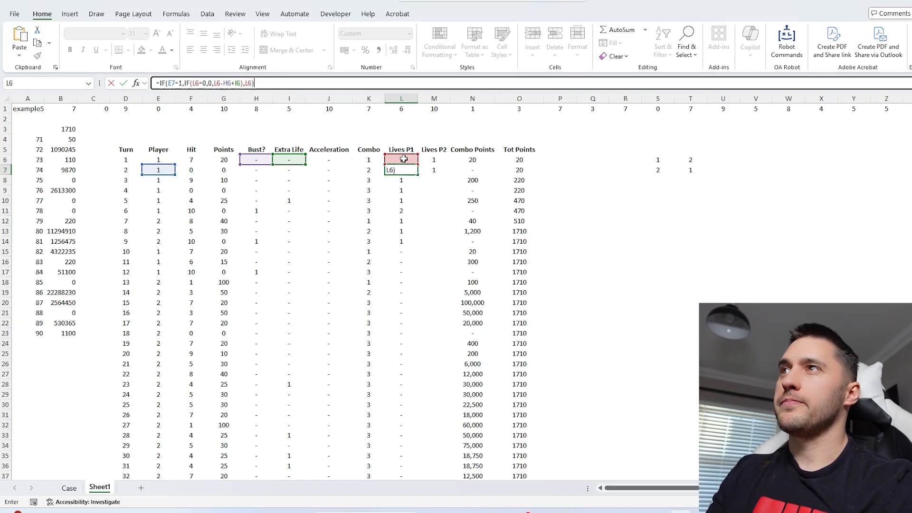
key(Return)
Fill the L7 formula down the Lives P1 column and look over the values in the lower rows
click(409, 169)
double_click(416, 174)
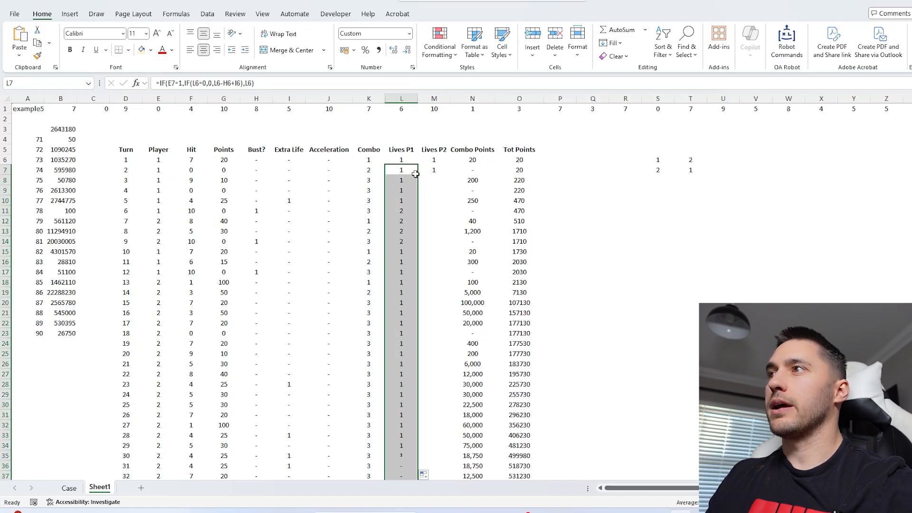
scroll(399, 159, down, 10)
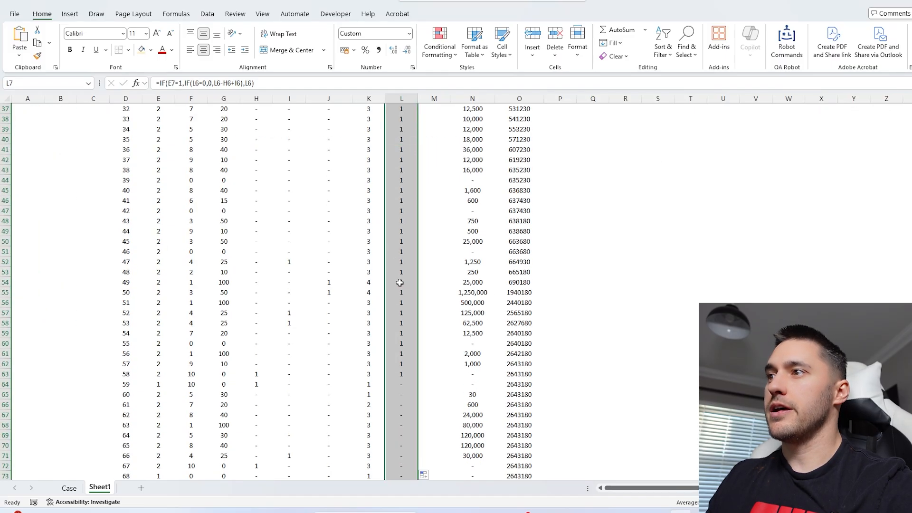
scroll(399, 160, up, 10)
Change the M7 Lives P2 formula to =IF(E7=2,IF(L6=0,0,L6-H6+I6),M6) and fill it down the column
click(433, 169)
click(160, 83)
text(IF(IF(L6=0,0,L6-H6+I6)
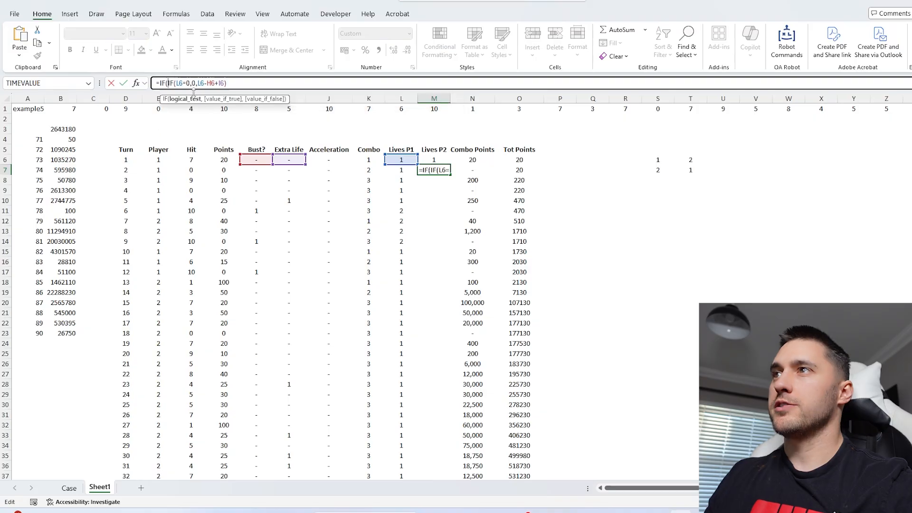
click(155, 169)
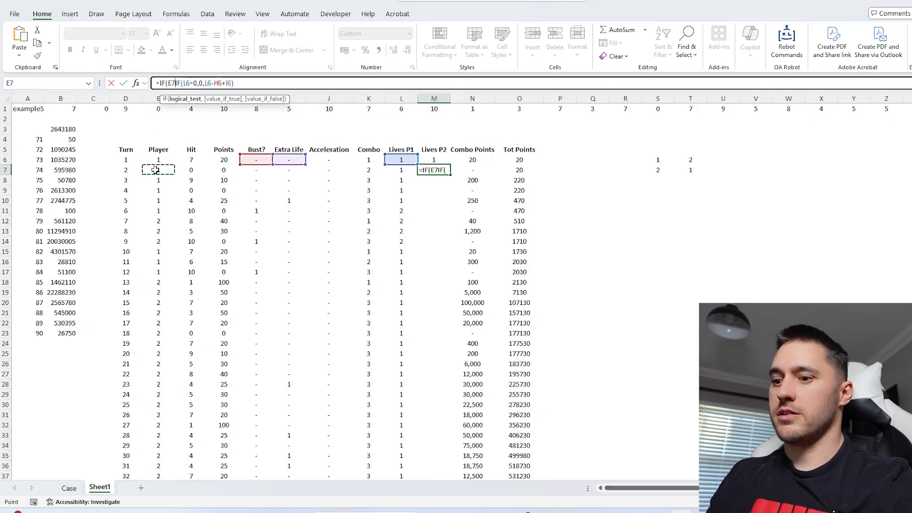
text(=2,)
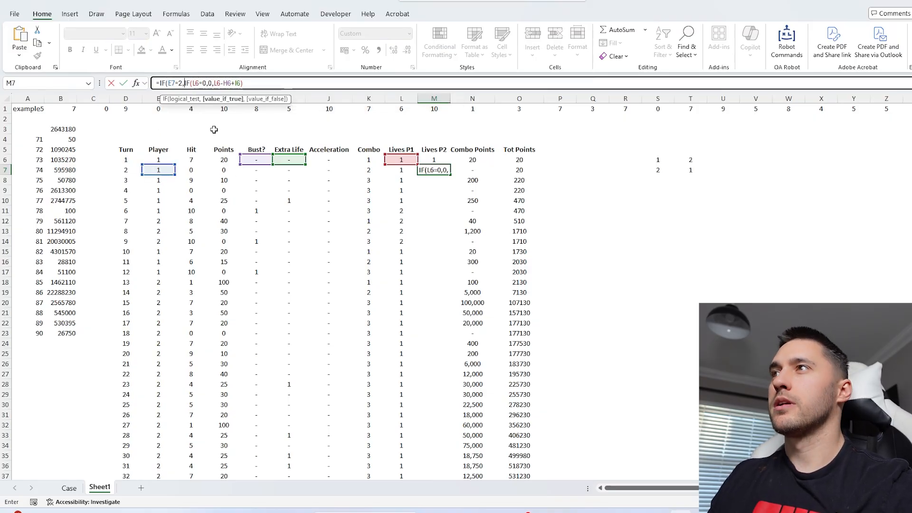
click(252, 83)
text(,)
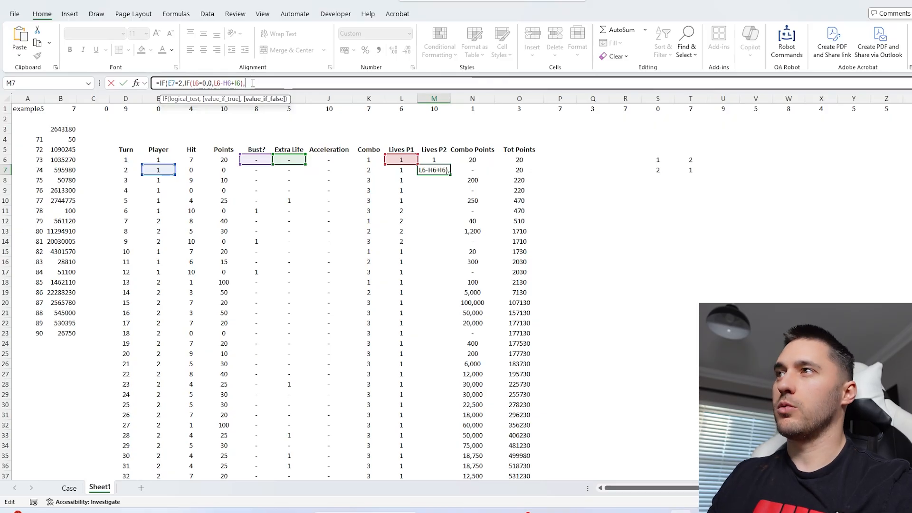
click(428, 159)
text())
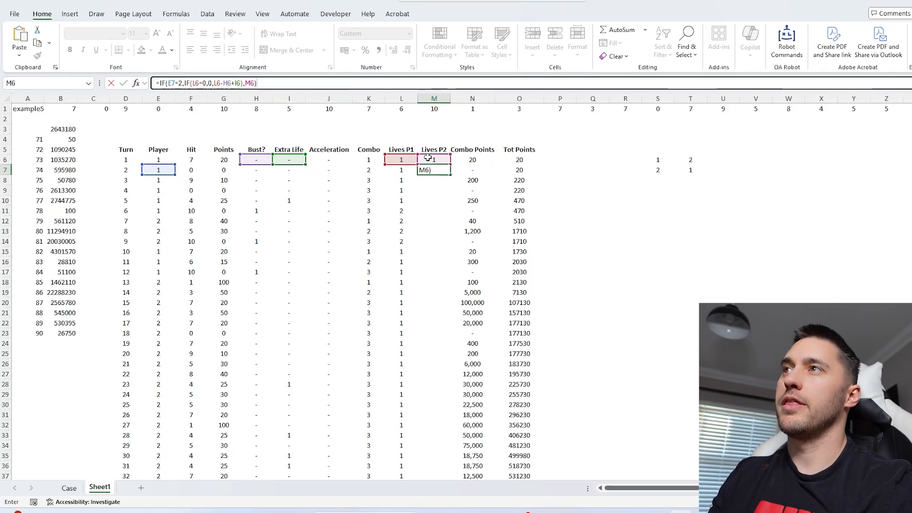
key(Return)
click(441, 170)
double_click(450, 175)
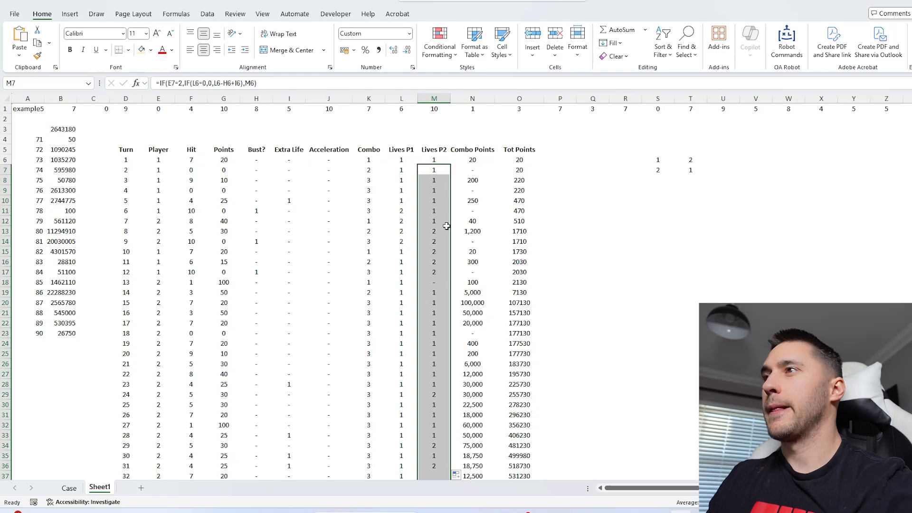
Check the Lives P1 and P2 values in rows 10 to 15 against the extra lives, busts and player changes
click(401, 210)
click(401, 201)
drag(133, 202, 406, 202)
click(398, 208)
drag(128, 210, 450, 232)
mouse_move(135, 241)
mouse_down()
mouse_move(421, 241)
mouse_move(372, 252)
mouse_move(136, 252)
mouse_up()
click(399, 242)
Point the player test in the L12 Lives P1 formula to the previous turn's E11 and copy the formula through the whole column from L7
click(403, 221)
key(F2)
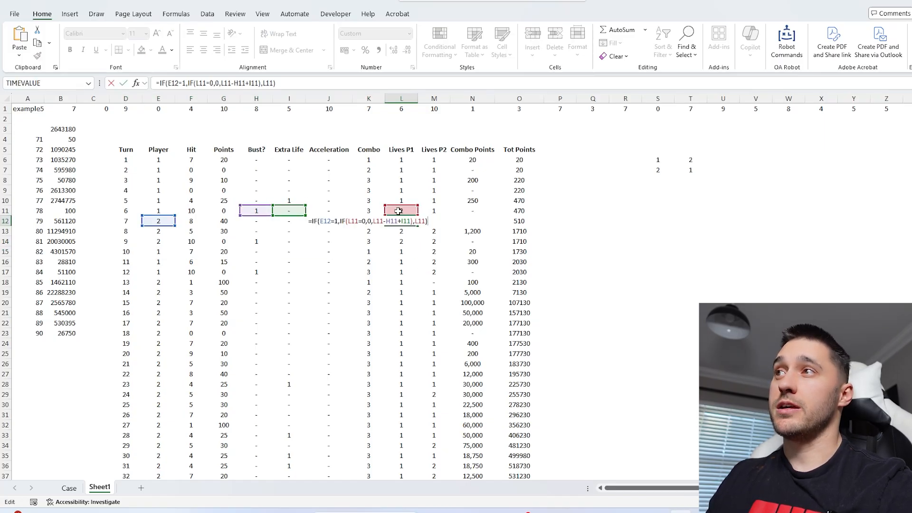
click(168, 212)
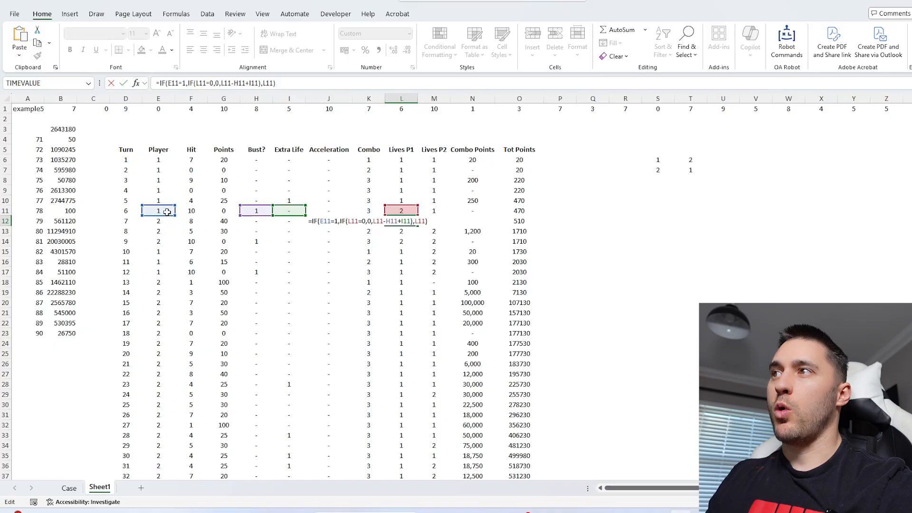
key(ctrl+Return)
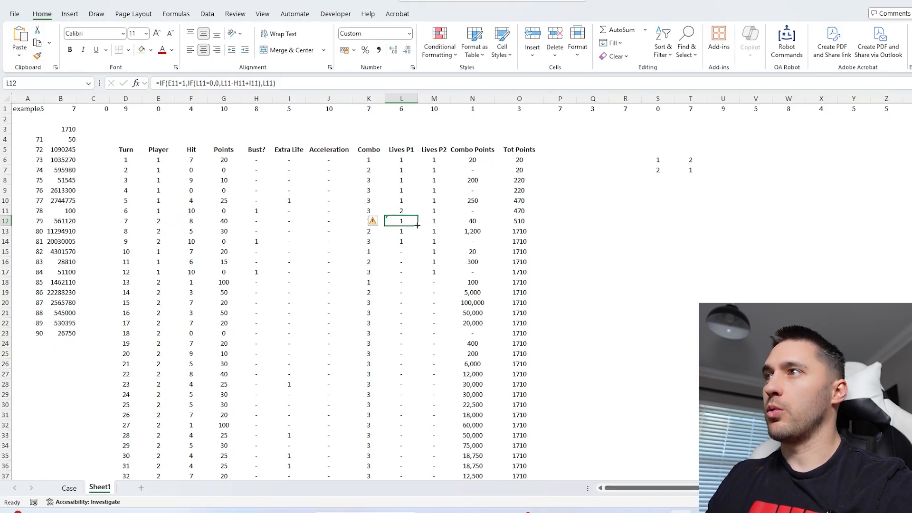
drag(417, 226, 417, 170)
click(411, 221)
double_click(418, 226)
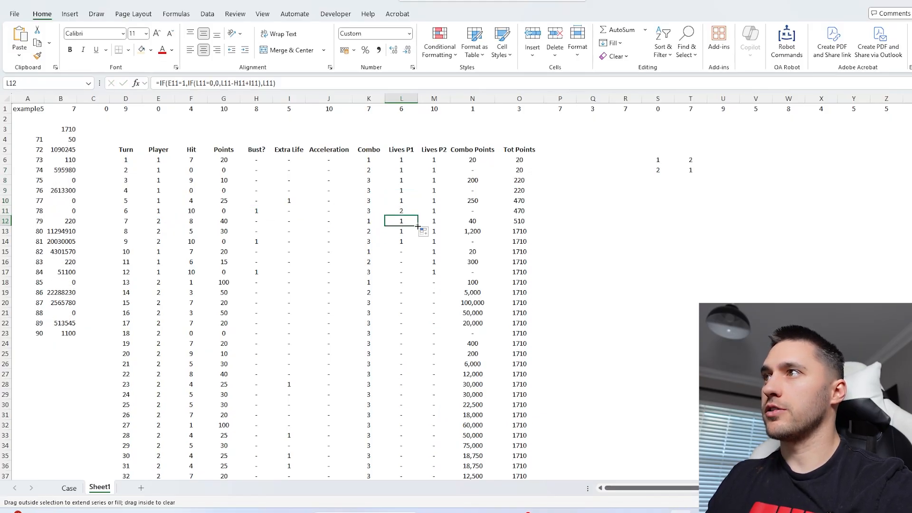
Point the player test in the M7 Lives P2 formula to E6 and fill the formula down the column
click(435, 169)
key(F2)
drag(159, 175, 159, 165)
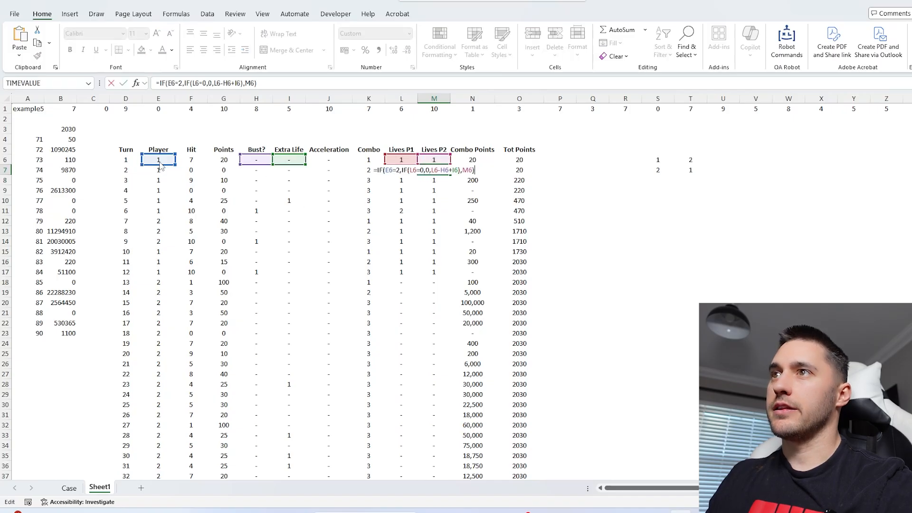
key(Return)
click(439, 170)
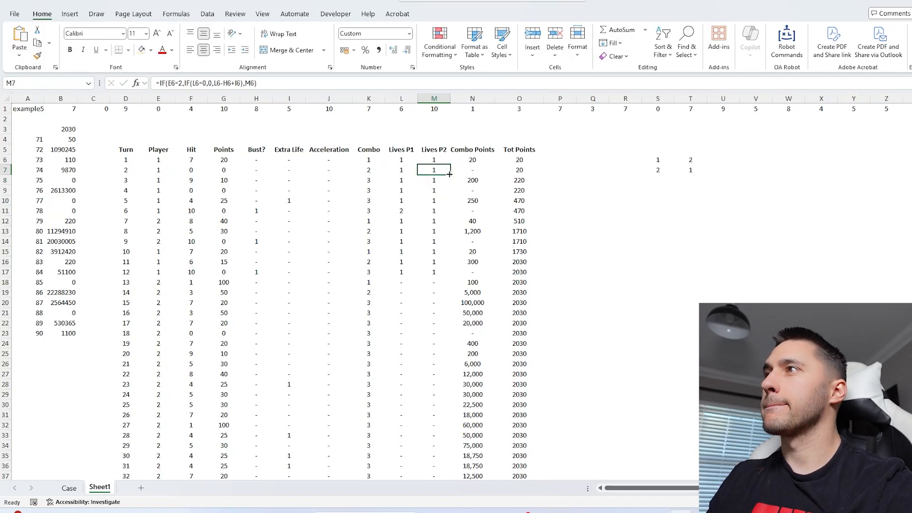
double_click(450, 175)
Trace both players' lives turn by turn from row 6 through row 17 against the Player and Bust? columns
drag(158, 161, 457, 210)
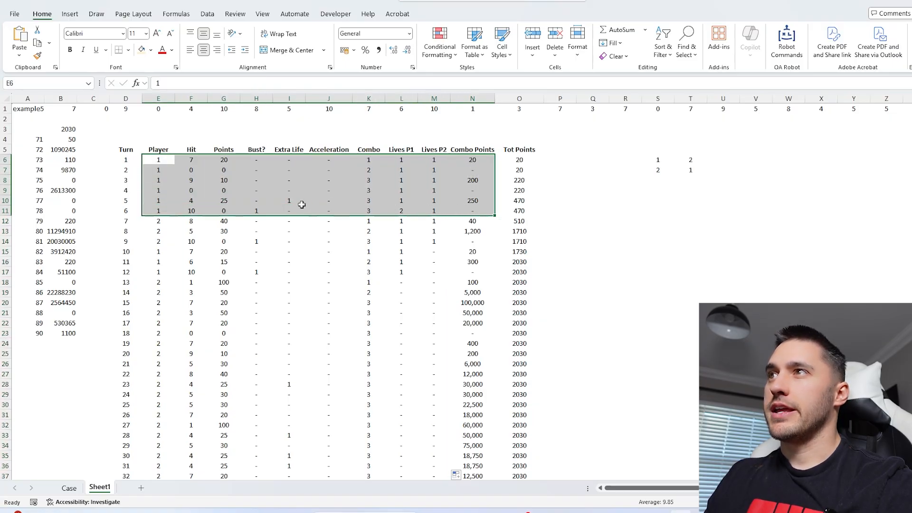
click(401, 211)
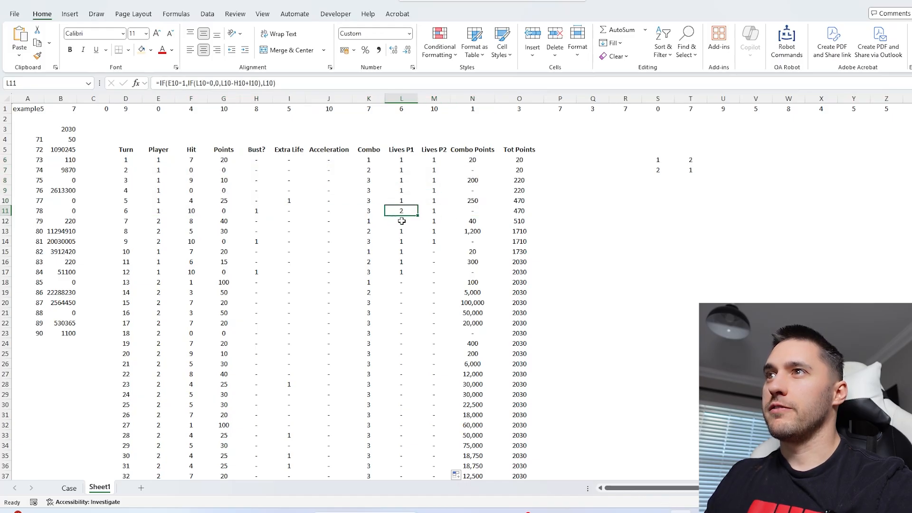
drag(401, 221, 124, 220)
click(152, 221)
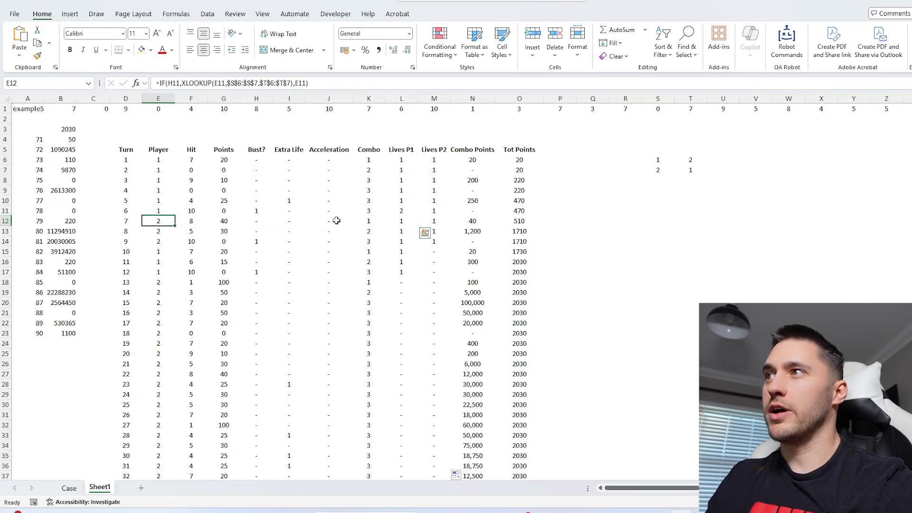
click(398, 218)
drag(428, 220, 398, 278)
click(431, 250)
click(398, 253)
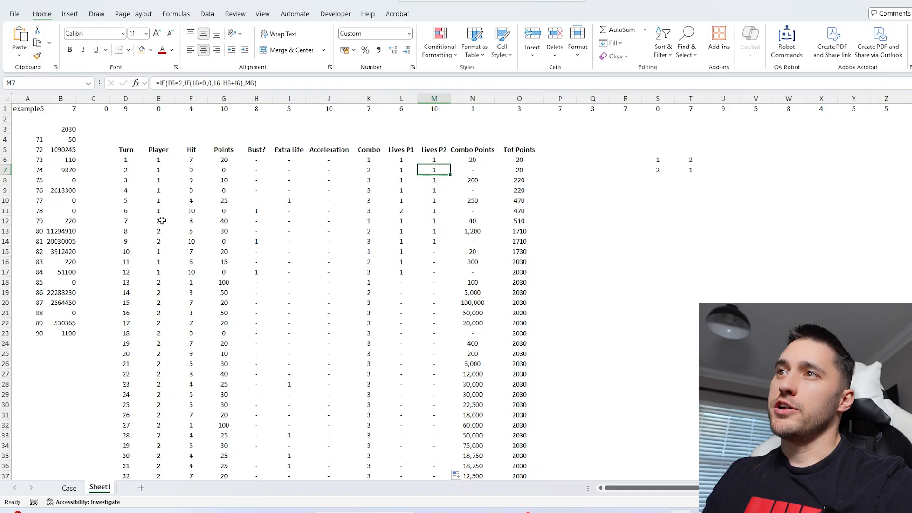
click(161, 220)
Wrap the E7 Player formula in an outer IF whose test starts with XLOOKUP(E6,$S$6:$S$7,$T$6:$T$7) to find the other player
double_click(165, 170)
key(Escape)
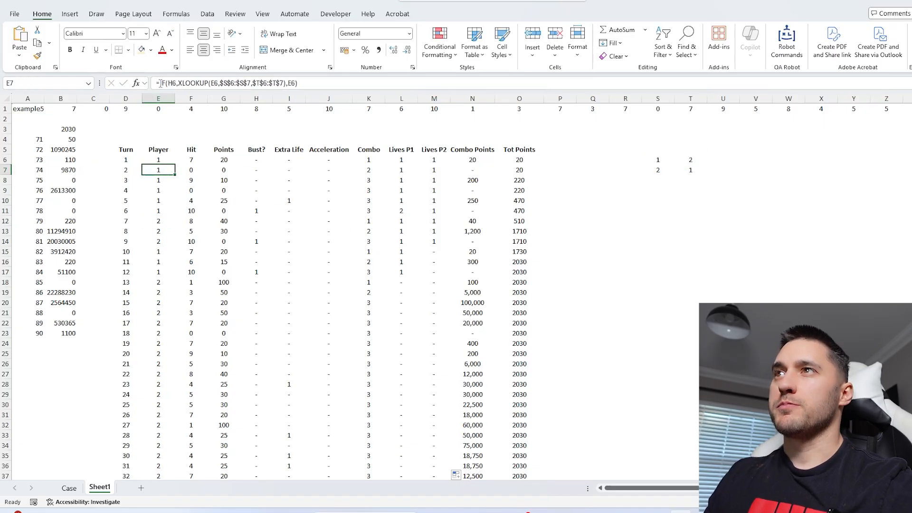
click(160, 84)
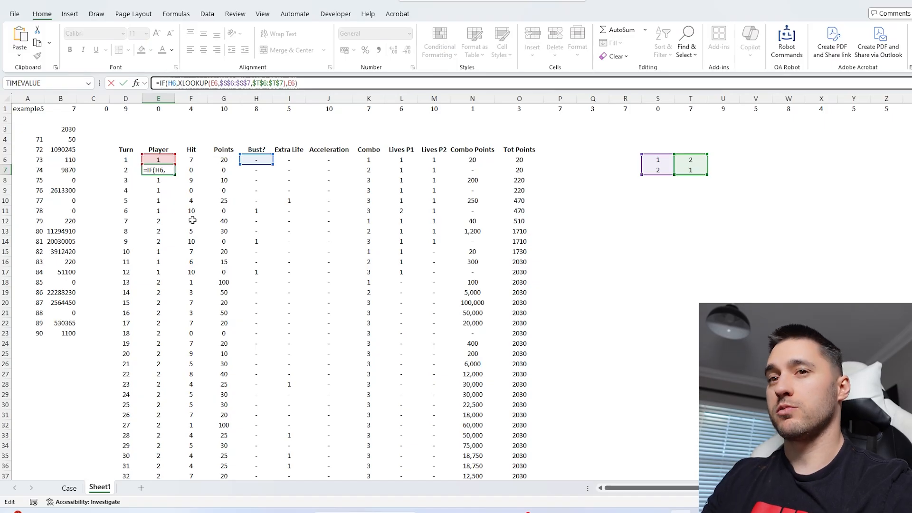
text(IF()
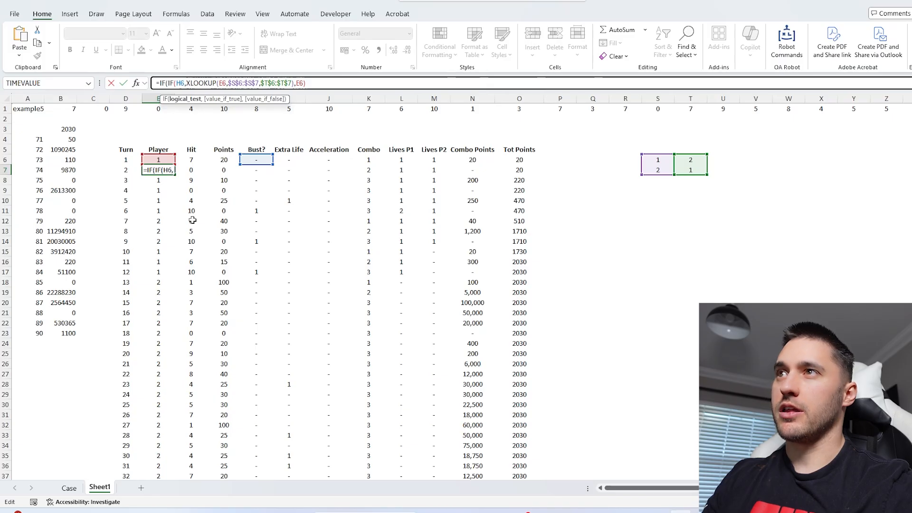
text(XLOOKUP()
click(157, 160)
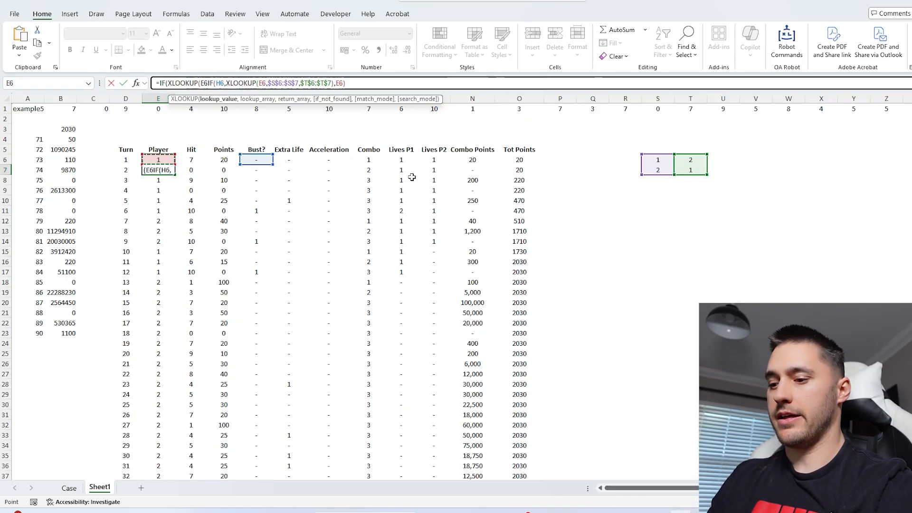
text(,)
drag(655, 159, 688, 167)
key(F4)
text(,)
key(F4)
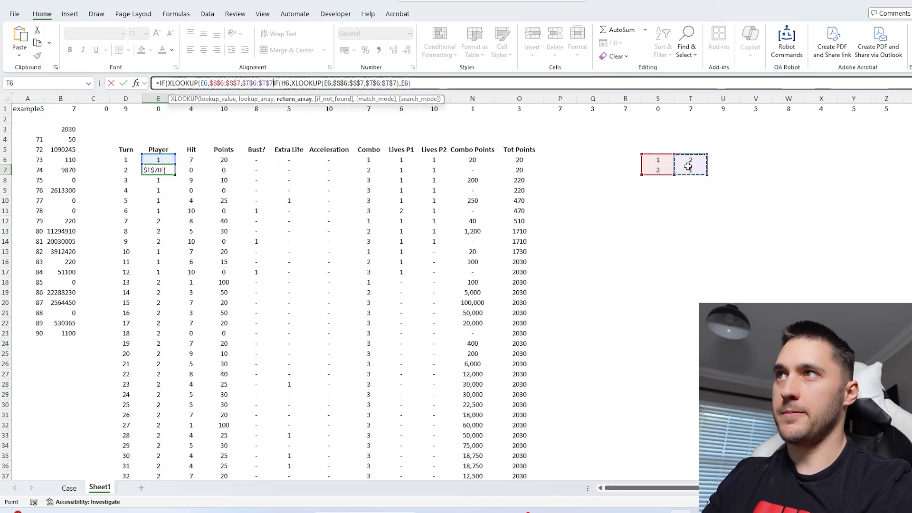
text(),)
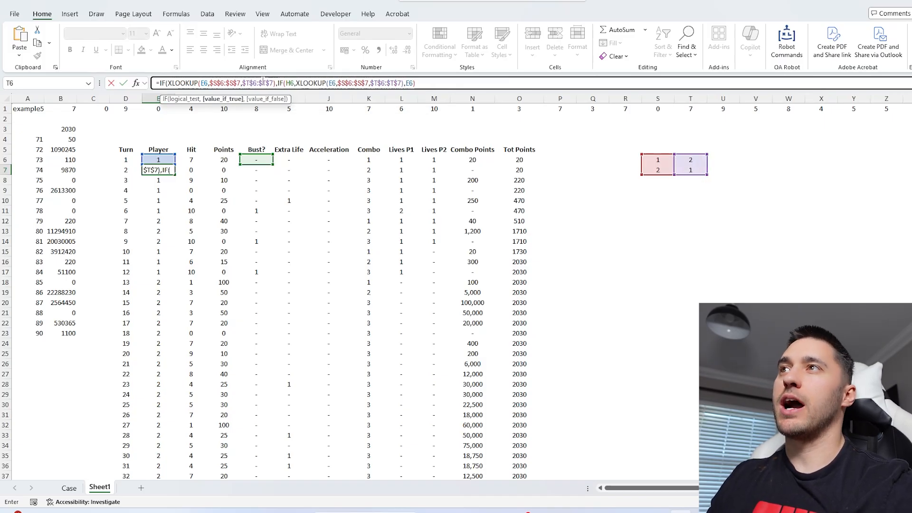
Complete the E7 Player formula so it keeps E6 when INDEX(L6:M6, other player from the lookup)=0, and fill it down the column
click(187, 83)
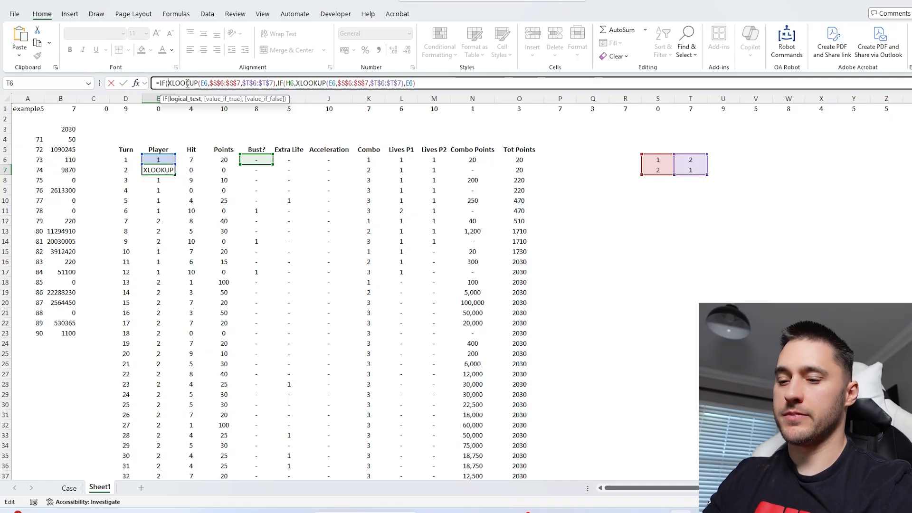
text(INDEX()
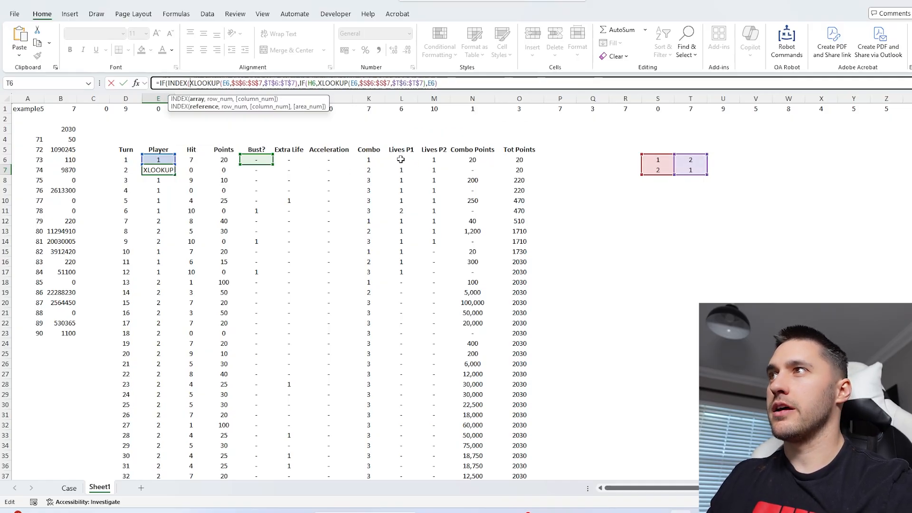
drag(400, 159, 434, 159)
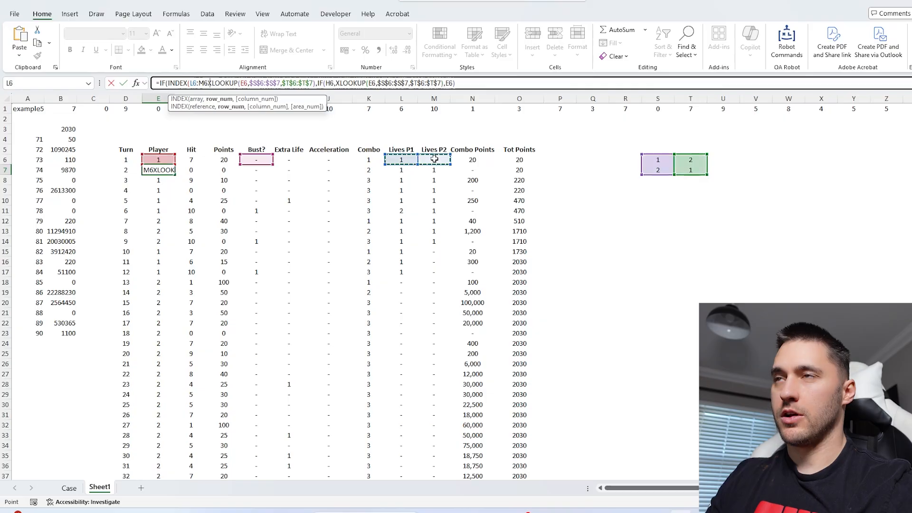
text(,)
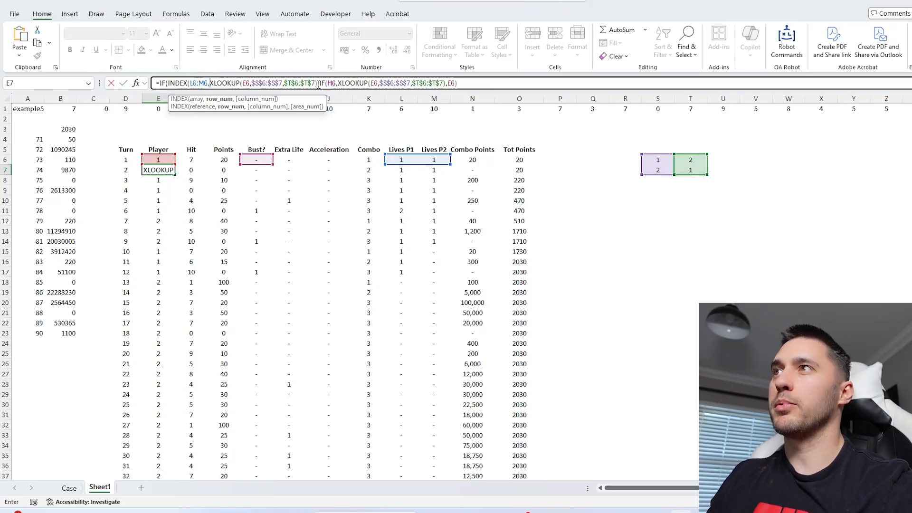
click(337, 84)
key(BackSpace)
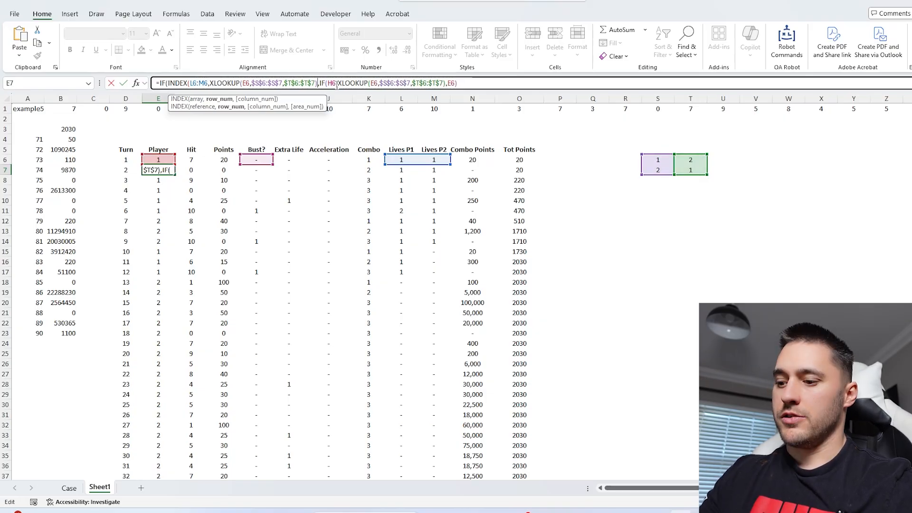
text()=0,,)
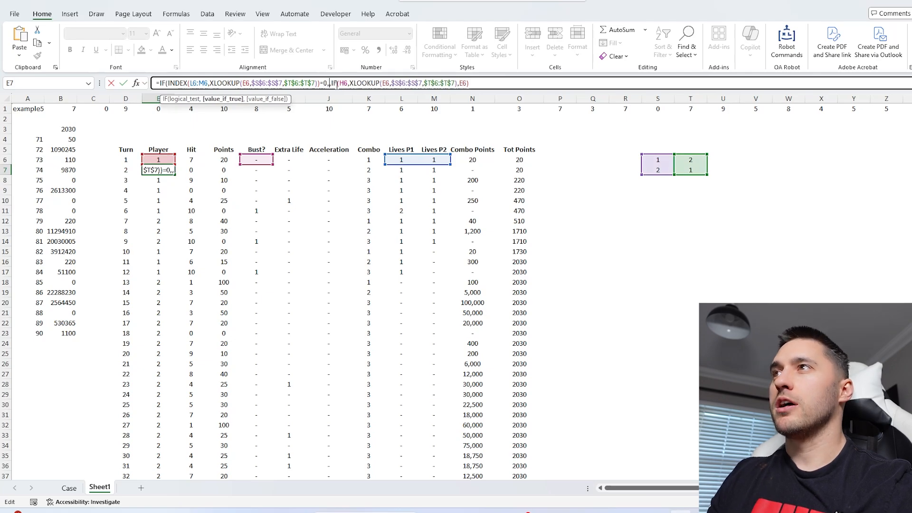
click(164, 160)
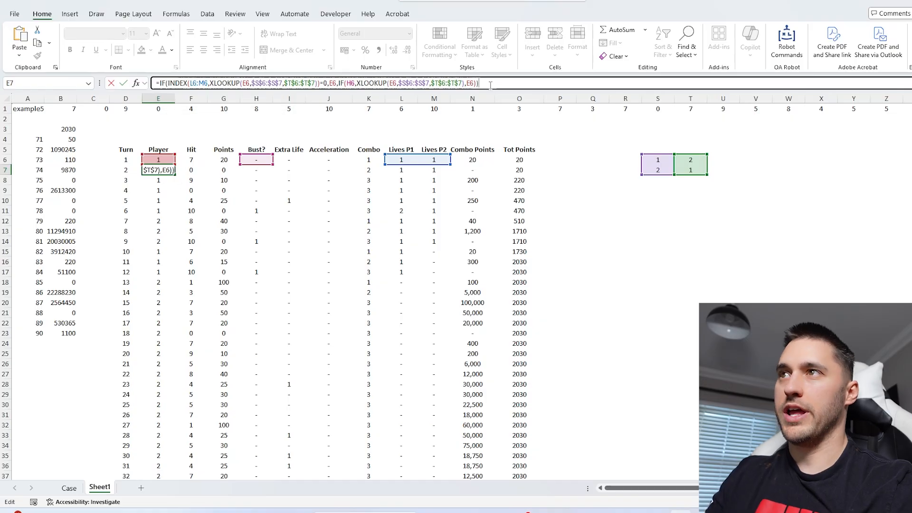
key(Return)
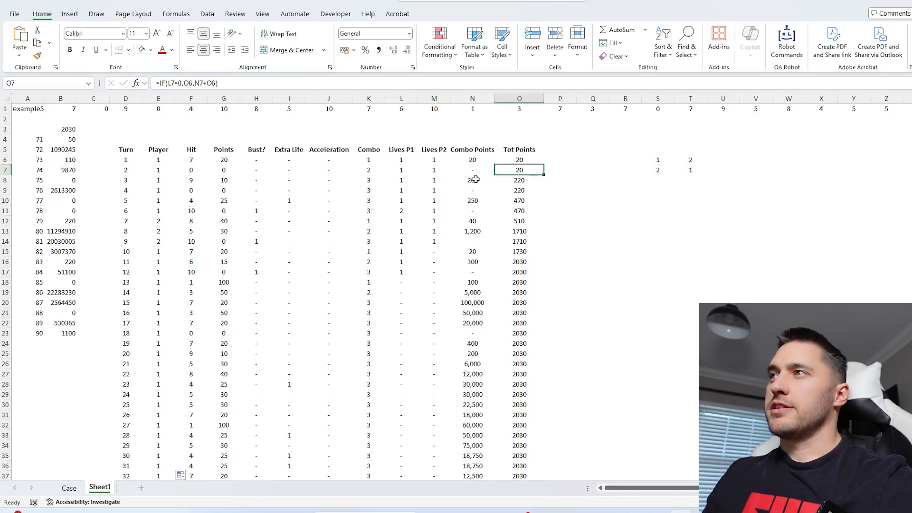
Rename the Tot Points header in O5 as P1 Points and add a P2 Points header in P5
drag(476, 160, 475, 334)
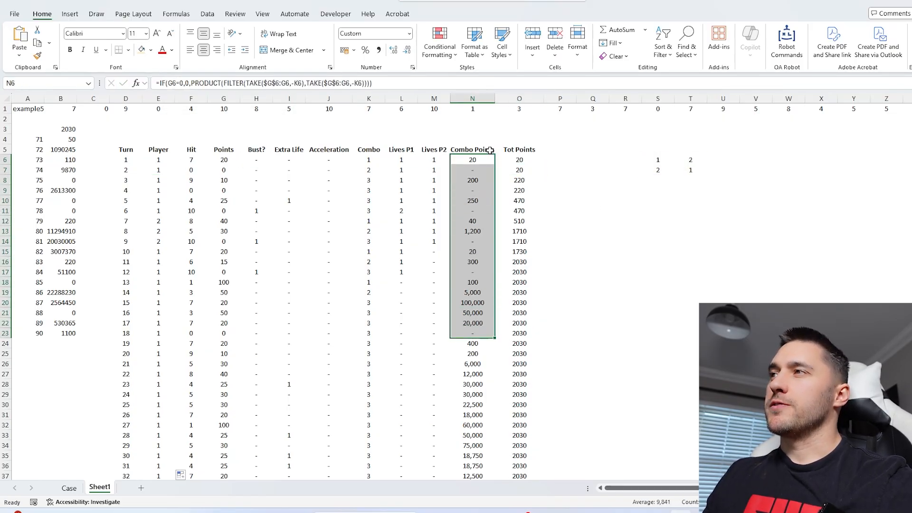
click(519, 150)
text(P)
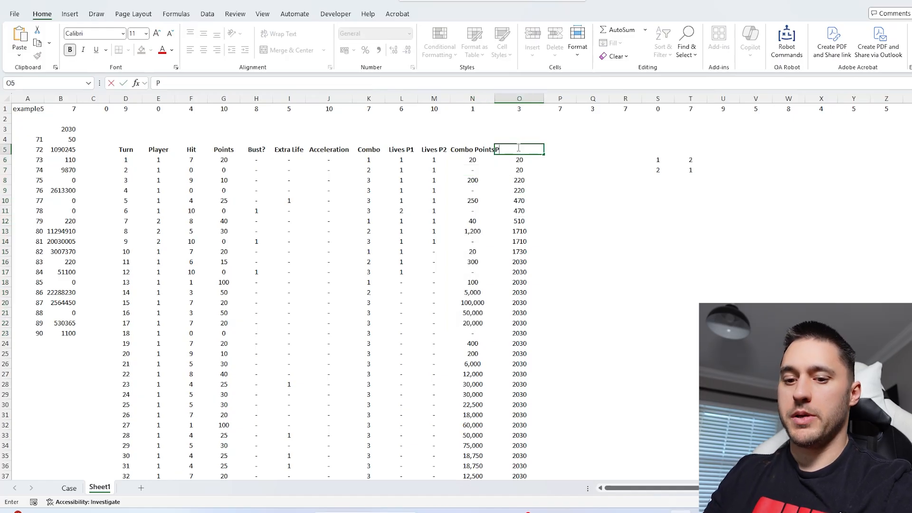
text(1 Points)
key(Tab)
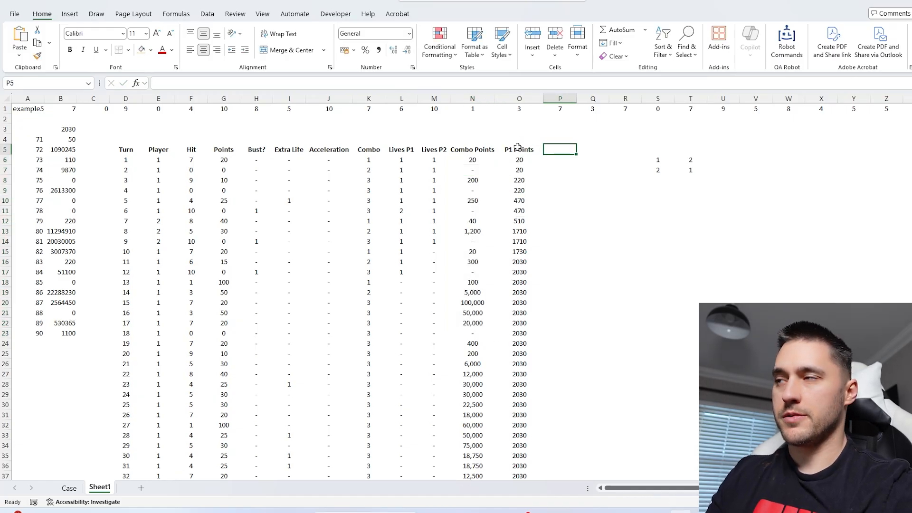
text(P2 Point)
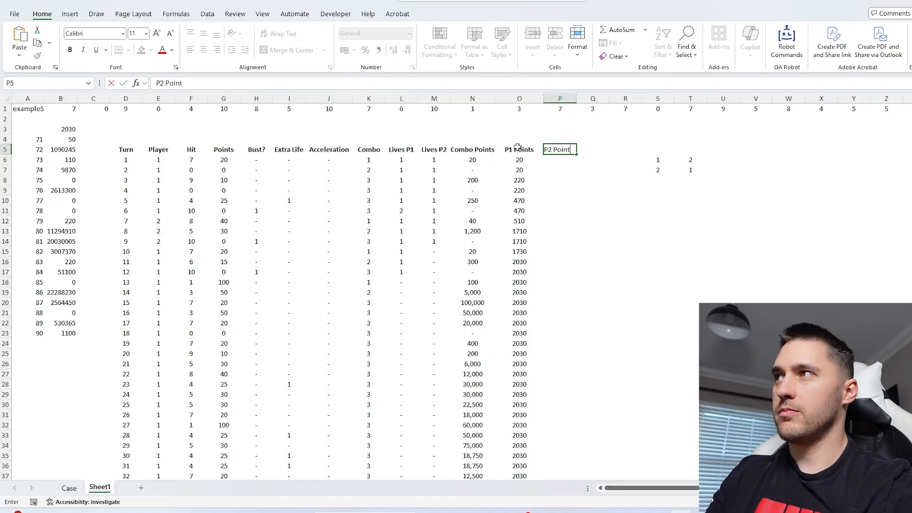
text(s)
key(Return)
Change the O7 P1 Points formula to =IF(L7=0,O6,IF(E7=1,N7+O6,O6)) so only Player 1's turns add points
double_click(525, 171)
key(Escape)
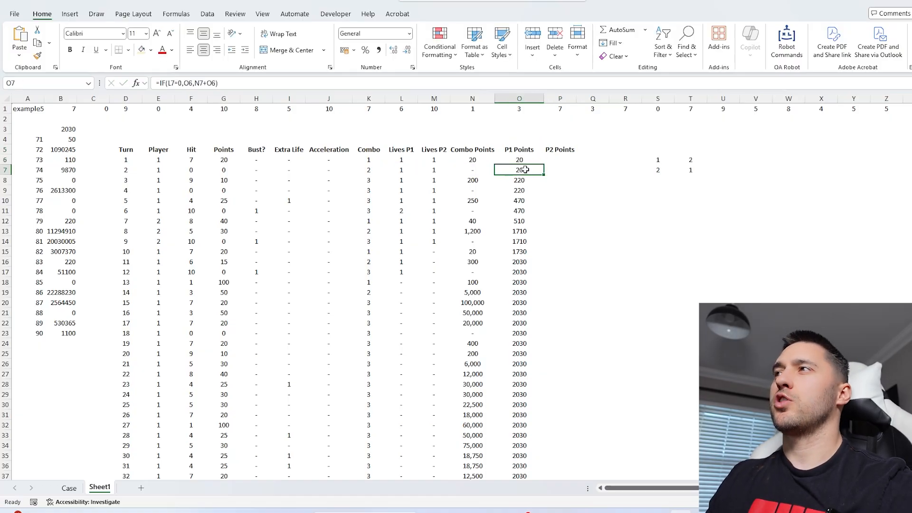
double_click(524, 170)
key(Escape)
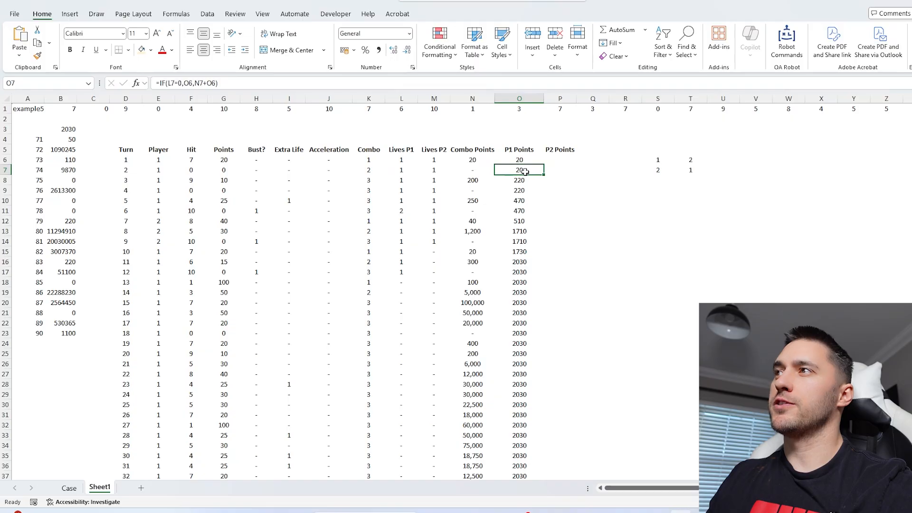
double_click(526, 171)
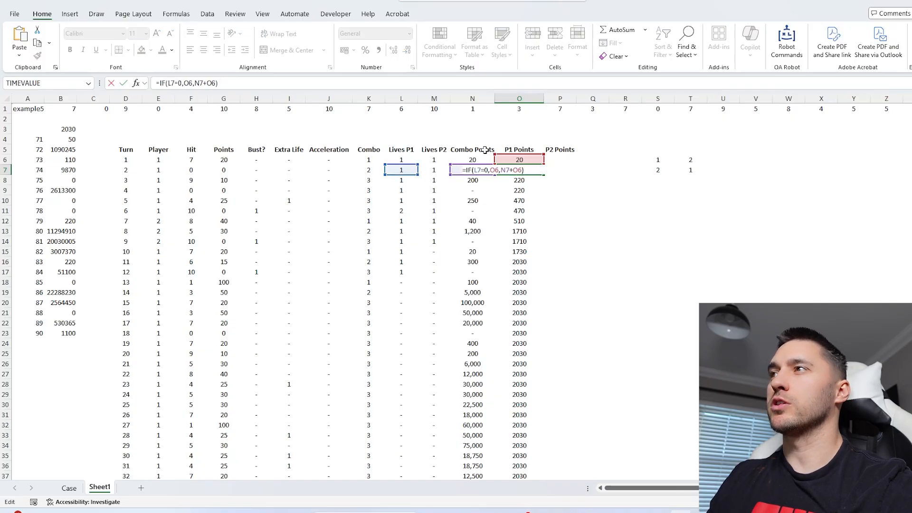
click(195, 83)
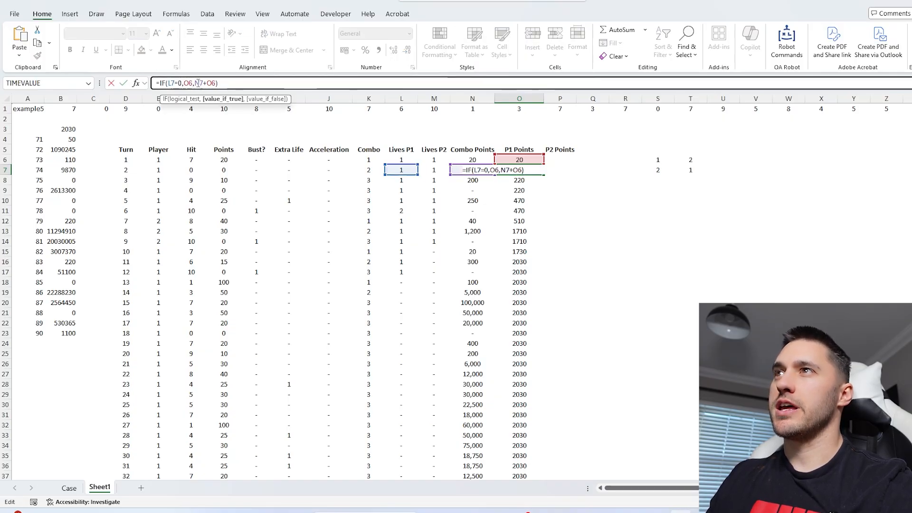
text(IF()
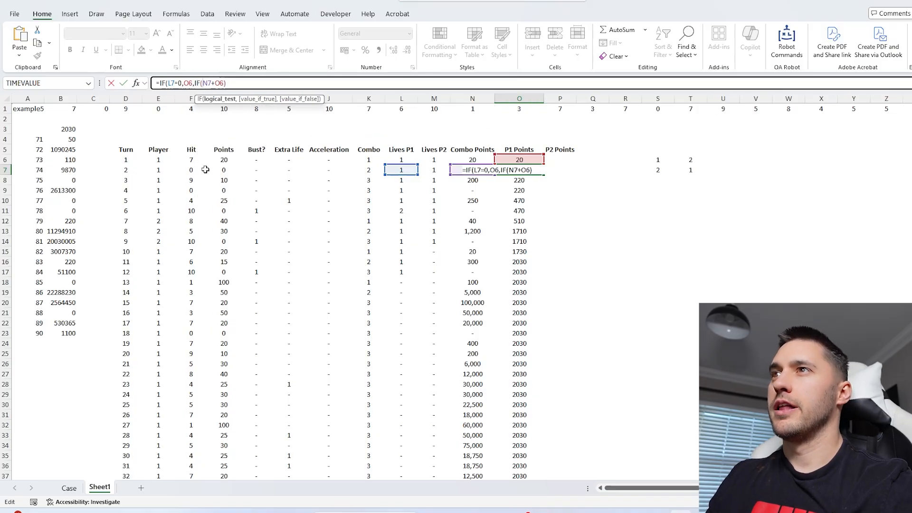
click(157, 170)
text(=1)
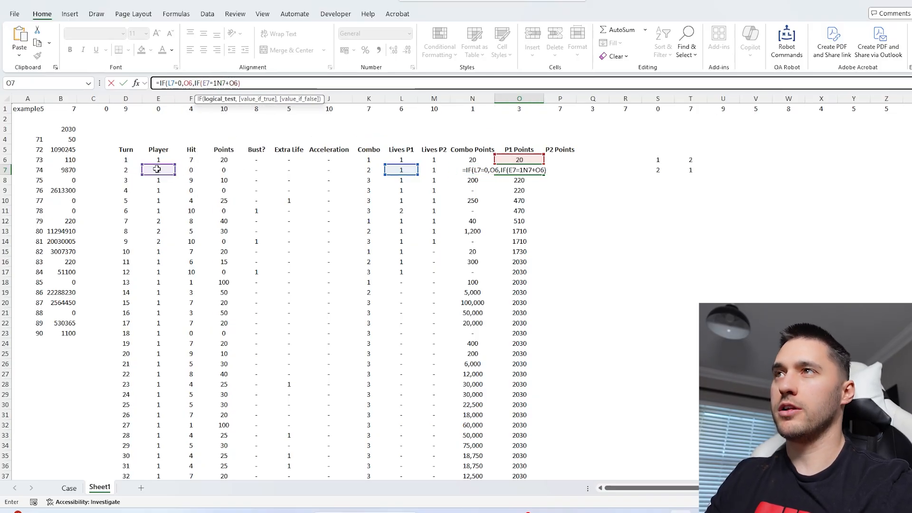
text(,)
click(246, 84)
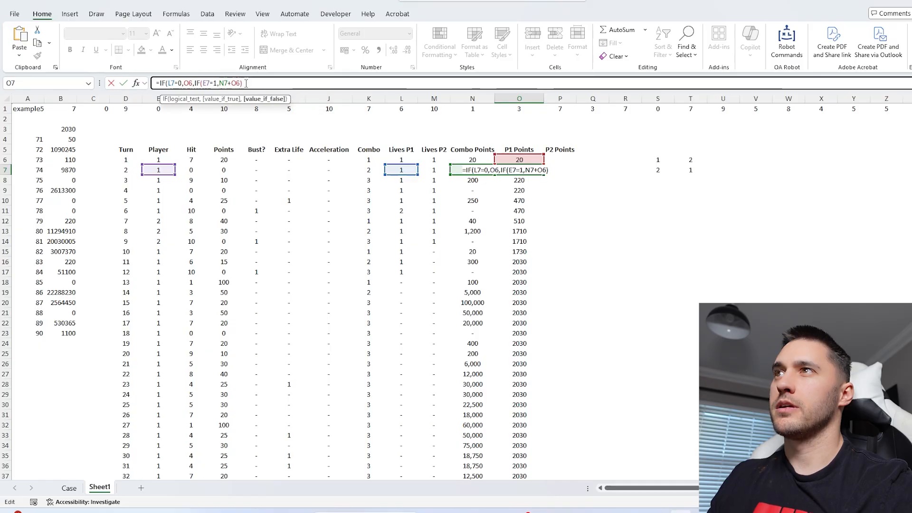
key(Left)
text(,)
click(521, 160)
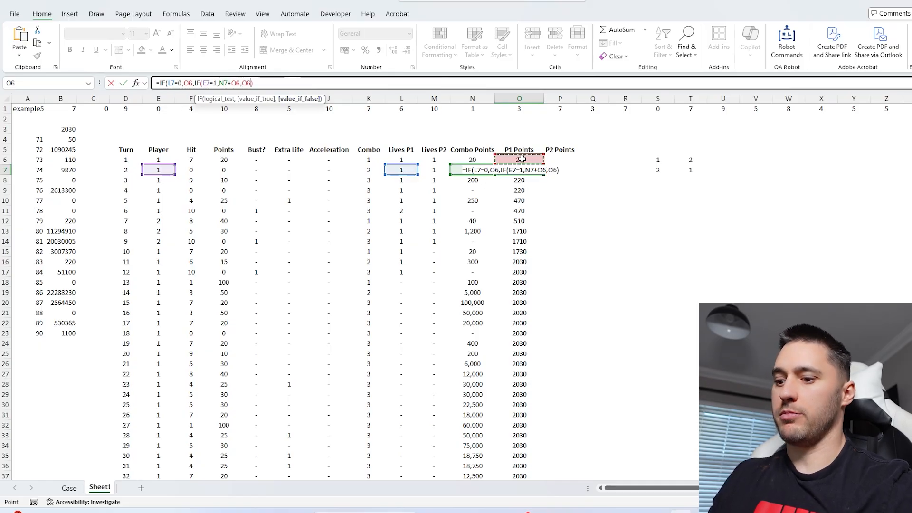
text())
key(Return)
Fill the O7 formula down the whole P1 Points column and check the filled rows
click(541, 171)
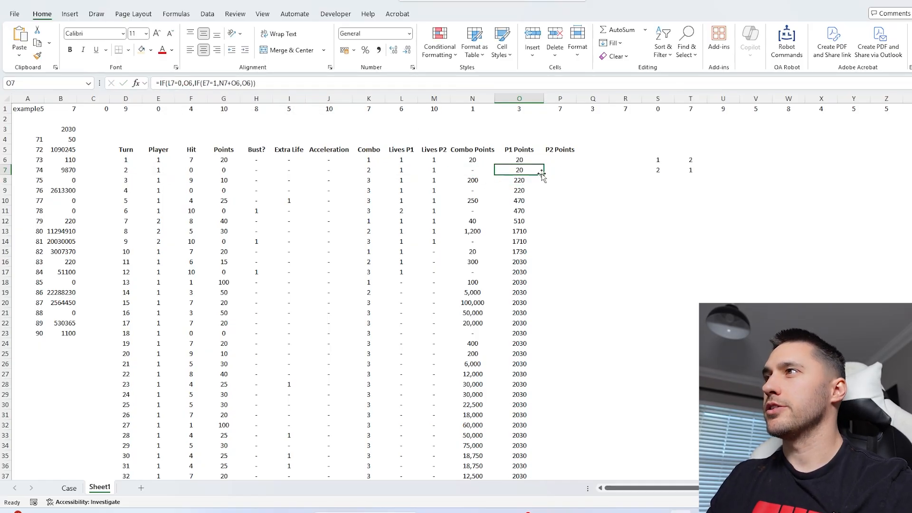
double_click(541, 174)
scroll(522, 241, down, 4)
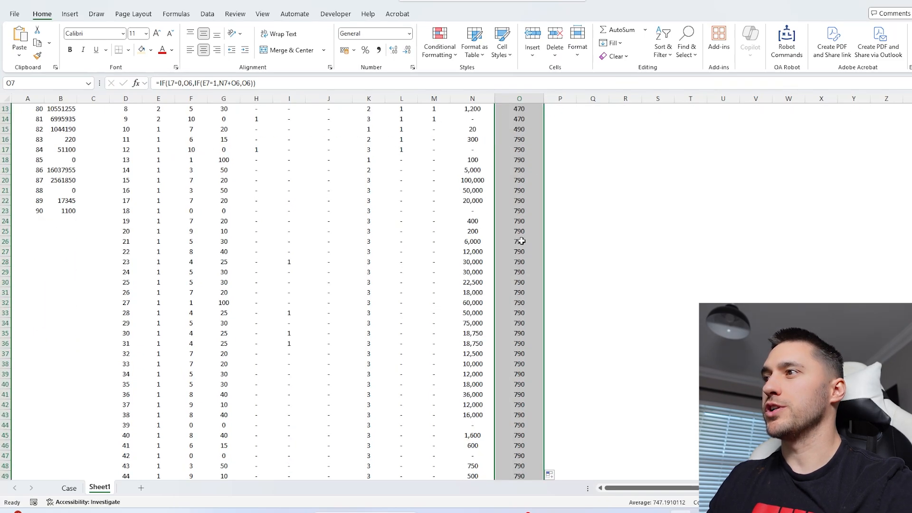
scroll(521, 241, up, 4)
Set the starting P2 Points value in P6 to 0
click(525, 160)
click(554, 160)
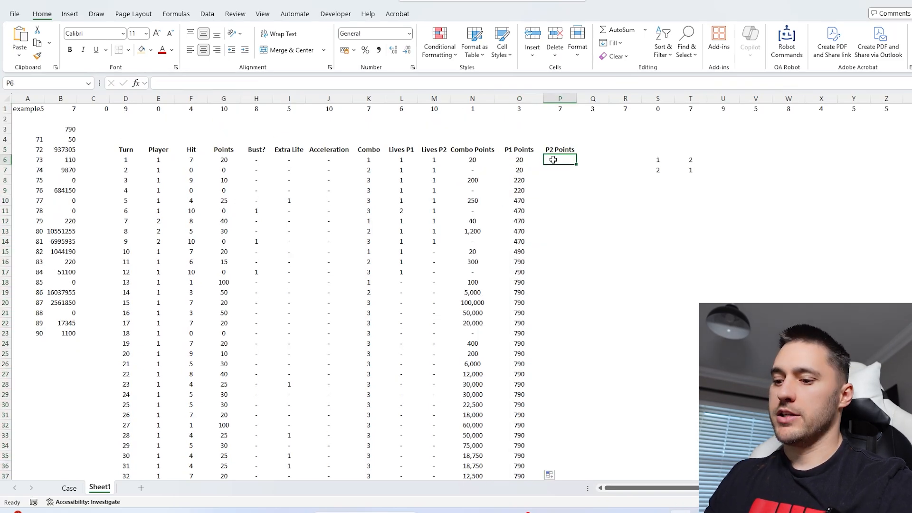
text(0)
key(Return)
click(566, 160)
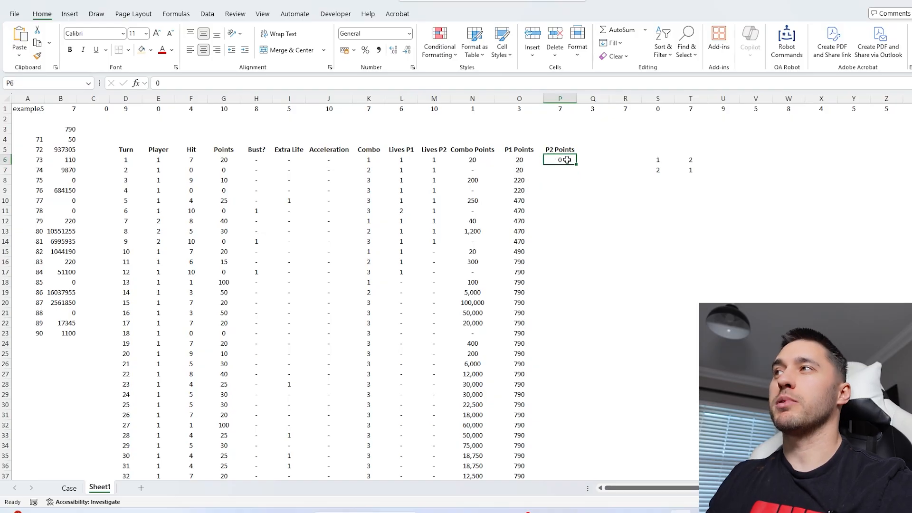
Copy the O7 P1 Points formula text unchanged into P7 under P2 Points
click(526, 170)
drag(286, 83, 132, 87)
key(ctrl+c)
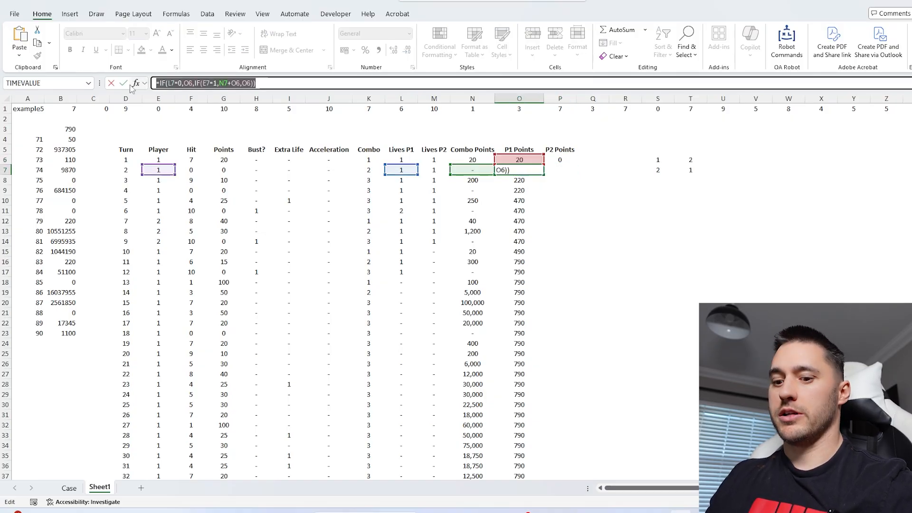
key(Escape)
double_click(561, 170)
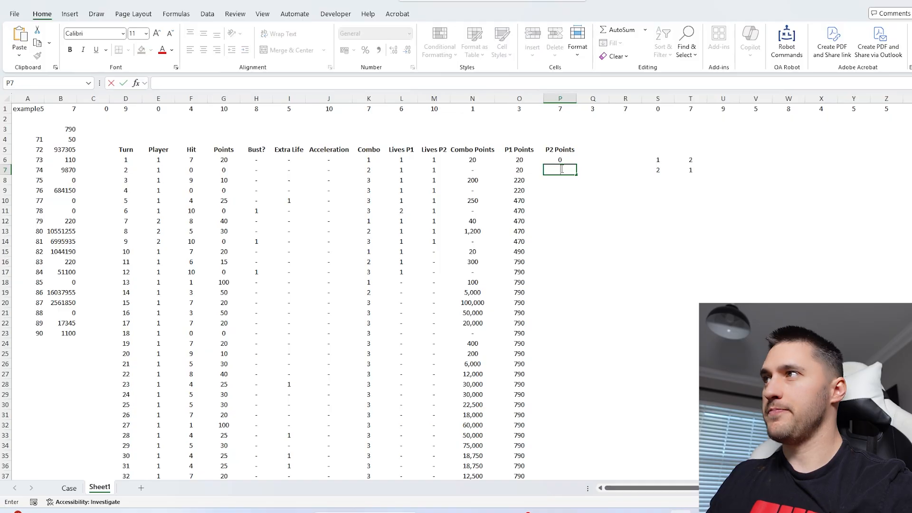
key(ctrl+v)
key(Return)
click(561, 171)
Edit the P7 formula to test E7=2 and reference P6 instead of O6, and fill it down the P2 Points column
click(314, 81)
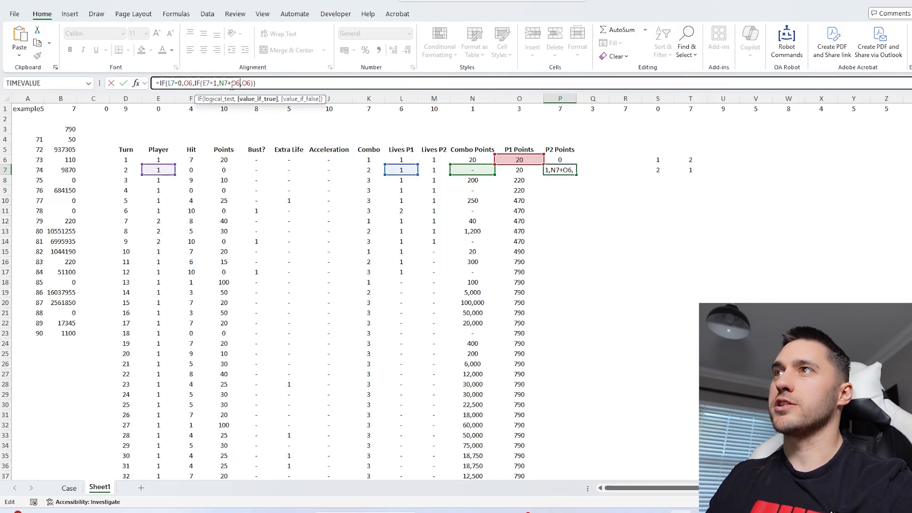
click(215, 83)
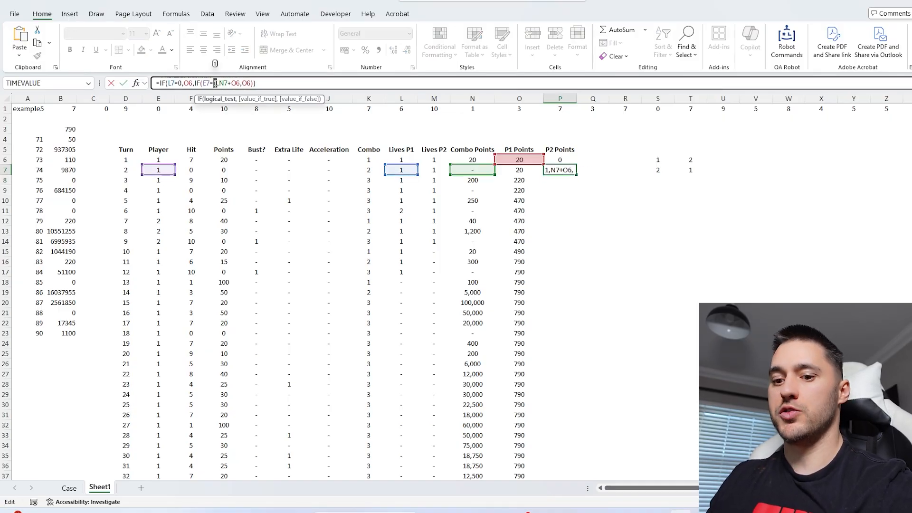
key(Delete)
text(2)
drag(225, 82, 228, 83)
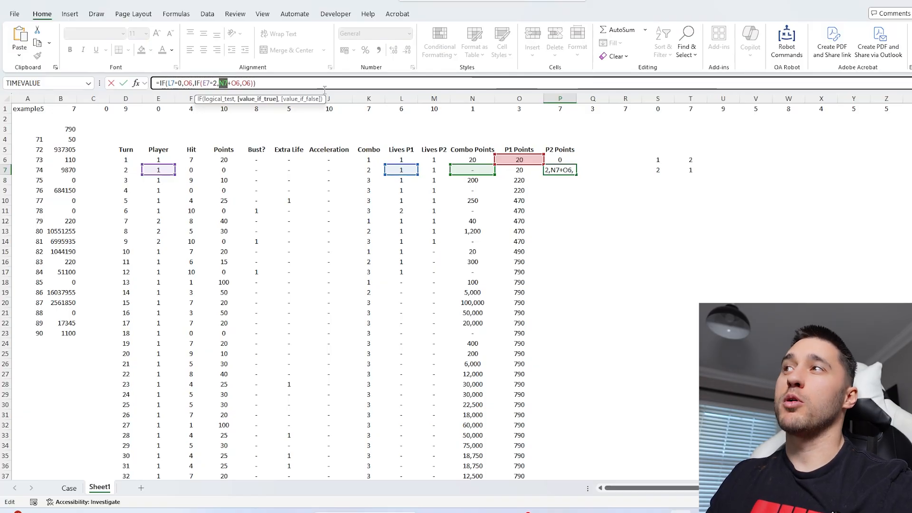
drag(531, 155, 554, 159)
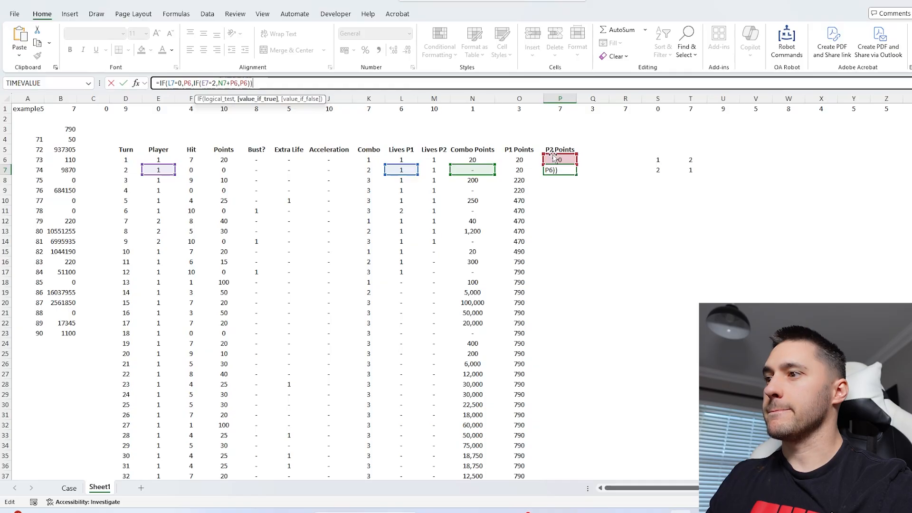
key(Return)
click(563, 170)
double_click(576, 175)
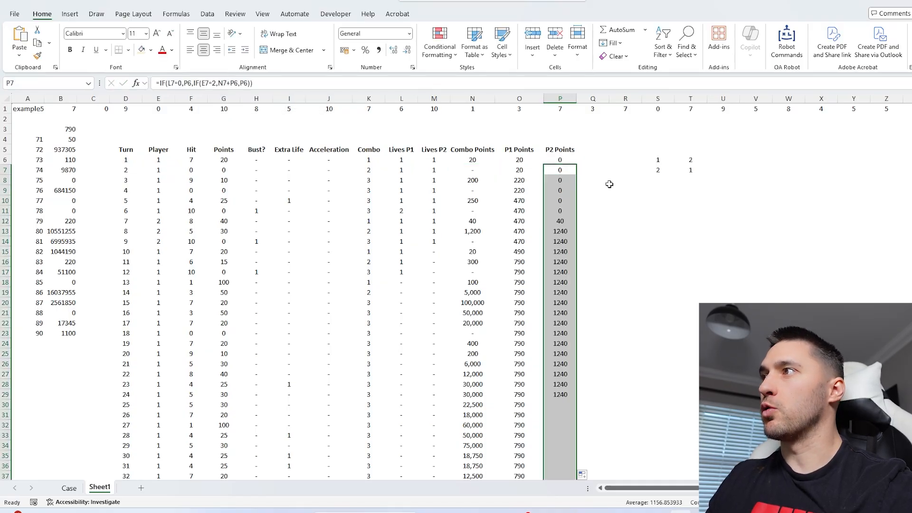
Replace the result formula in B3 with the MAX of both players' final points in O95:P95
click(68, 129)
text(=MAX()
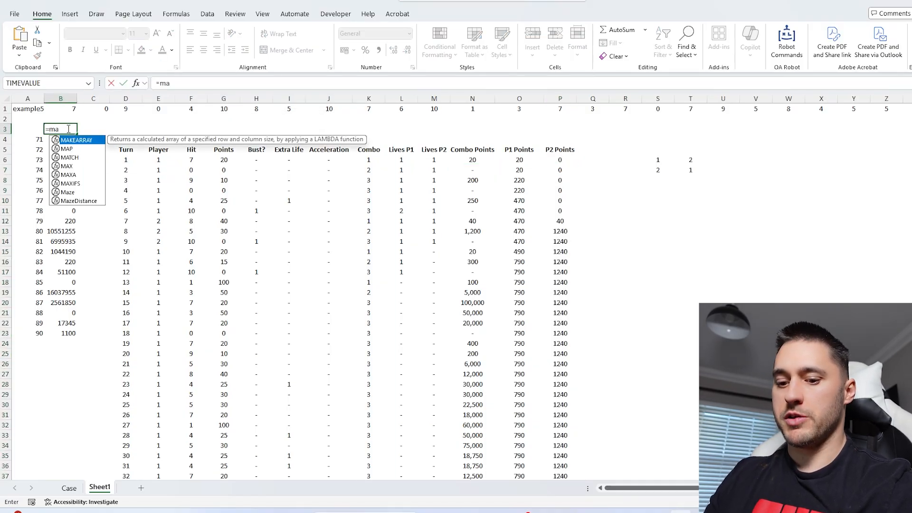
scroll(532, 259, down, 20)
scroll(533, 259, down, 10)
scroll(546, 252, up, 8)
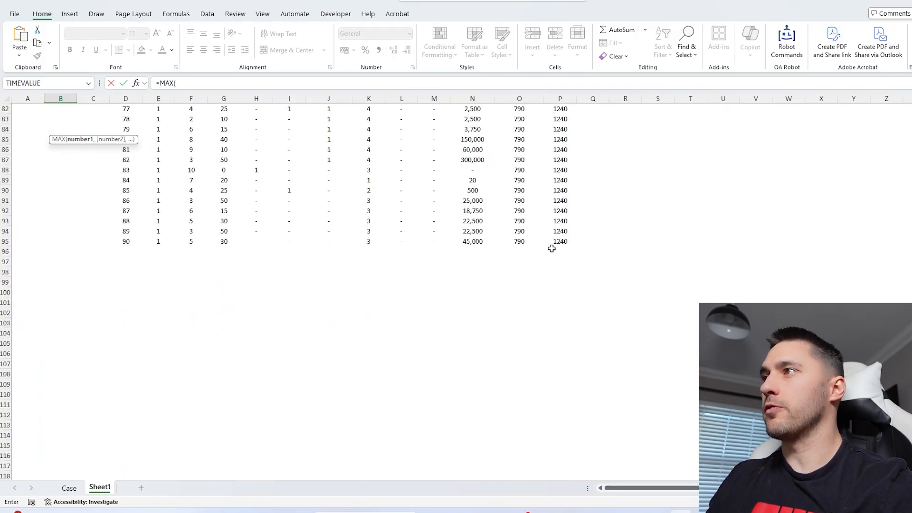
drag(560, 241, 524, 241)
key(Return)
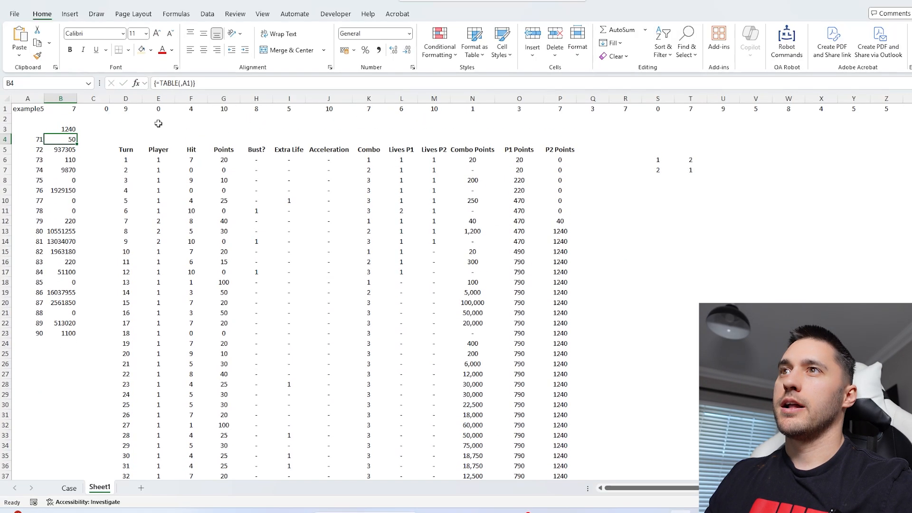
Copy the data table results for games 71 to 90 from Sheet1 B4:B23 into the Level 5 Answer column starting at E219
key(ctrl+shift+Down)
key(ctrl+c)
click(69, 488)
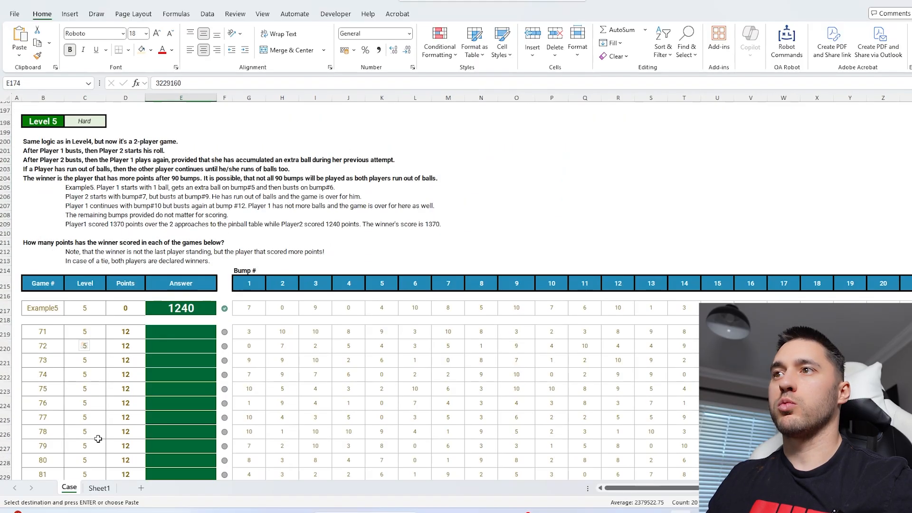
click(181, 333)
key(ctrl+v)
scroll(309, 306, down, 3)
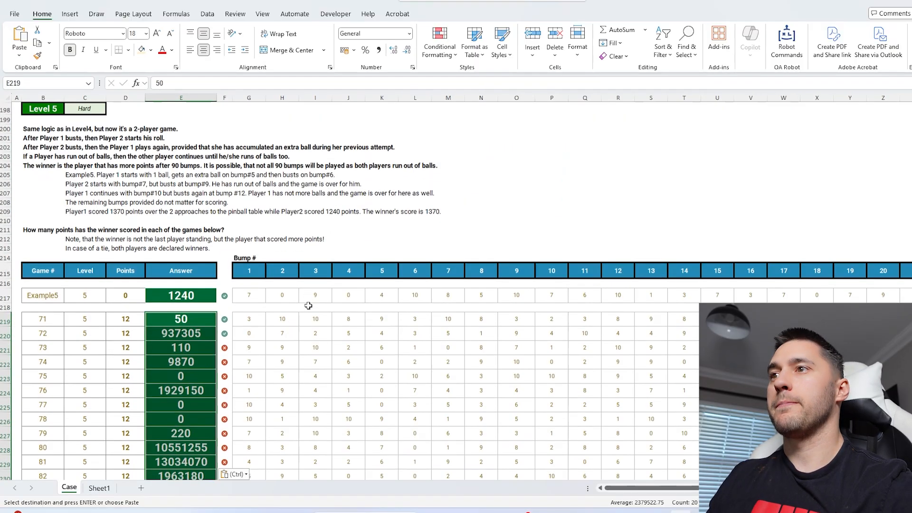
scroll(309, 305, up, 3)
scroll(251, 337, down, 1)
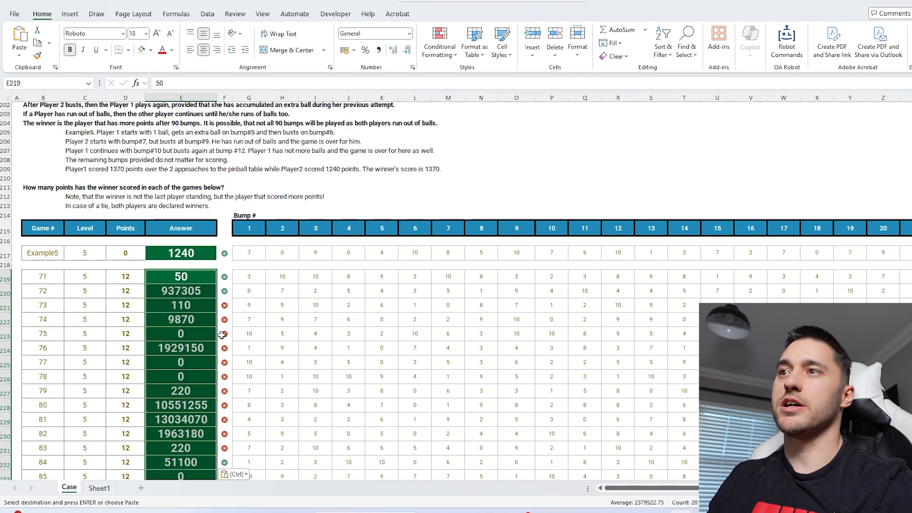
Check the game 75 row on the Case sheet and load that game into the Sheet1 model by setting A1 to 75
click(191, 333)
drag(192, 333, 60, 335)
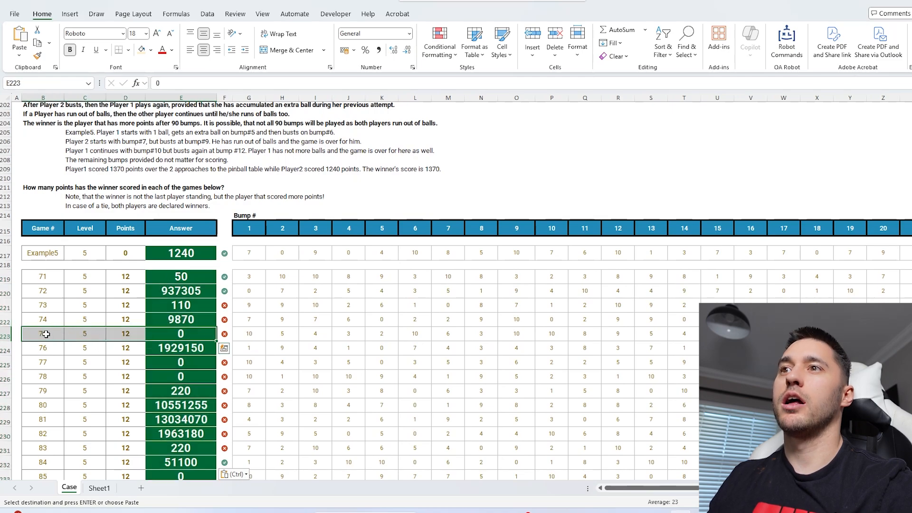
drag(249, 333, 52, 337)
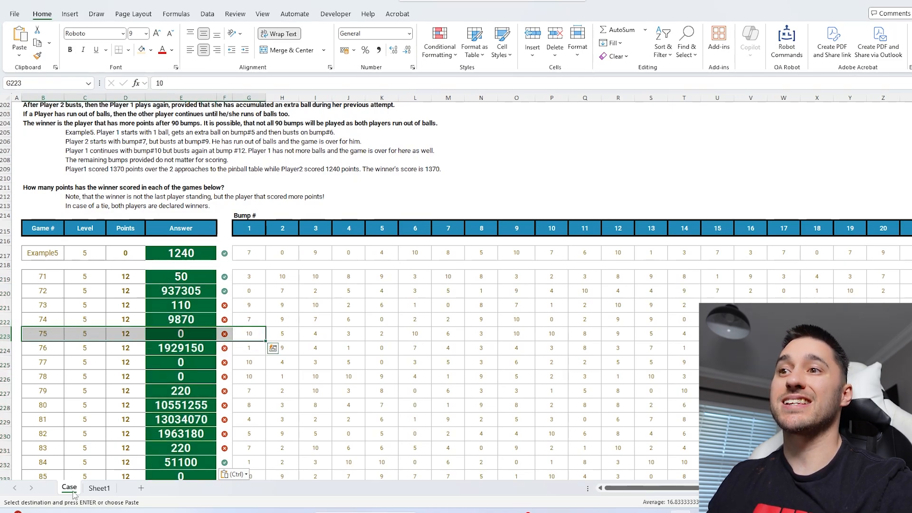
click(100, 488)
click(32, 109)
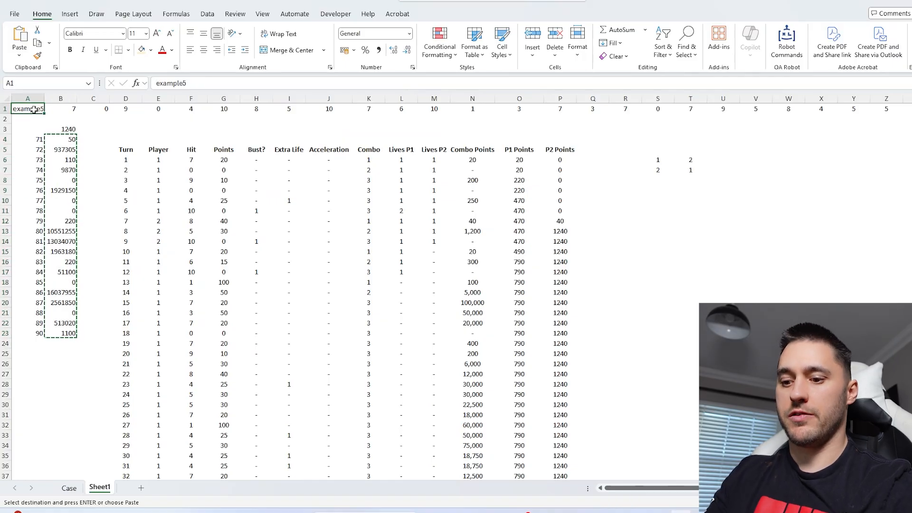
text(75)
key(Return)
Trace the player turns for game 75, correct the Lives P2 formula in M7 to reference M6 instead of L6, and fill it down
drag(125, 160, 483, 163)
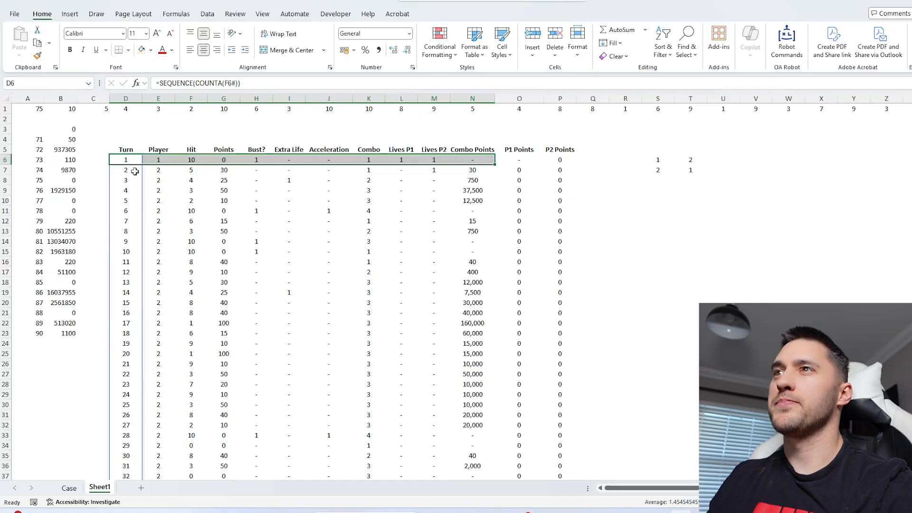
drag(156, 170, 155, 387)
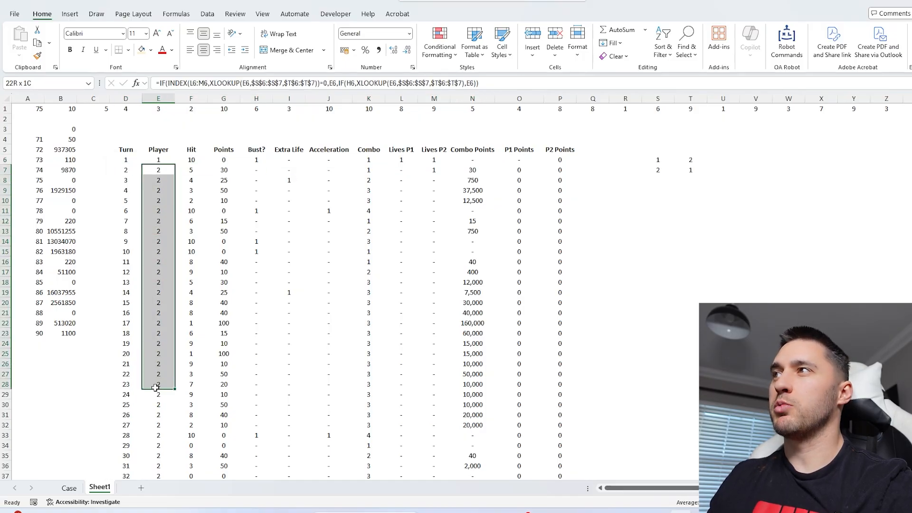
drag(125, 170, 518, 199)
double_click(430, 167)
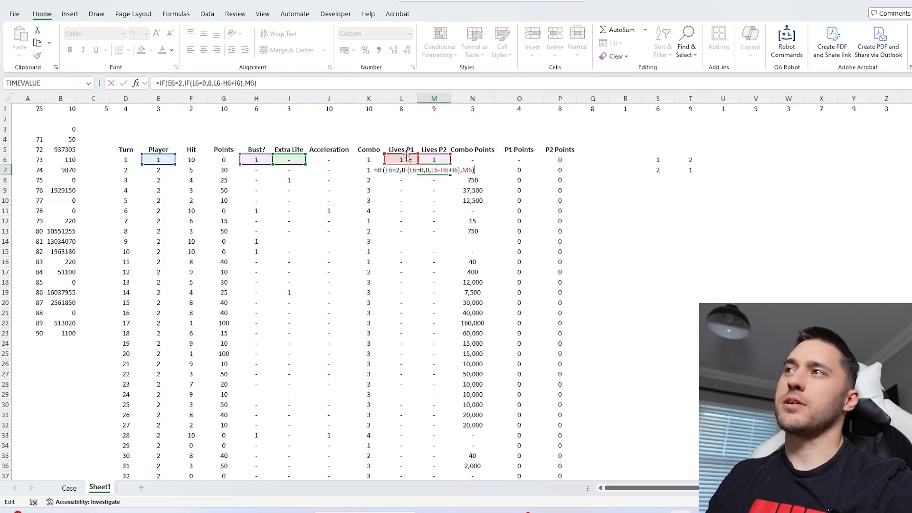
drag(411, 159, 433, 160)
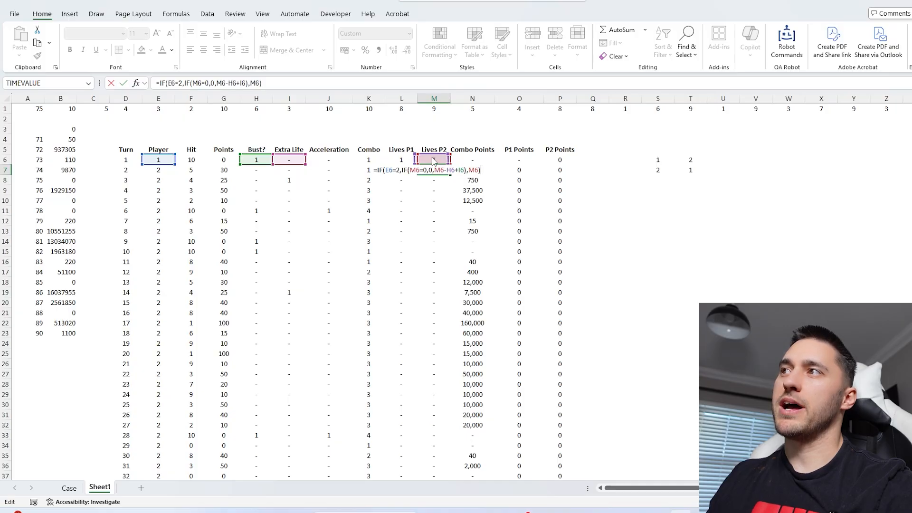
key(Return)
click(433, 169)
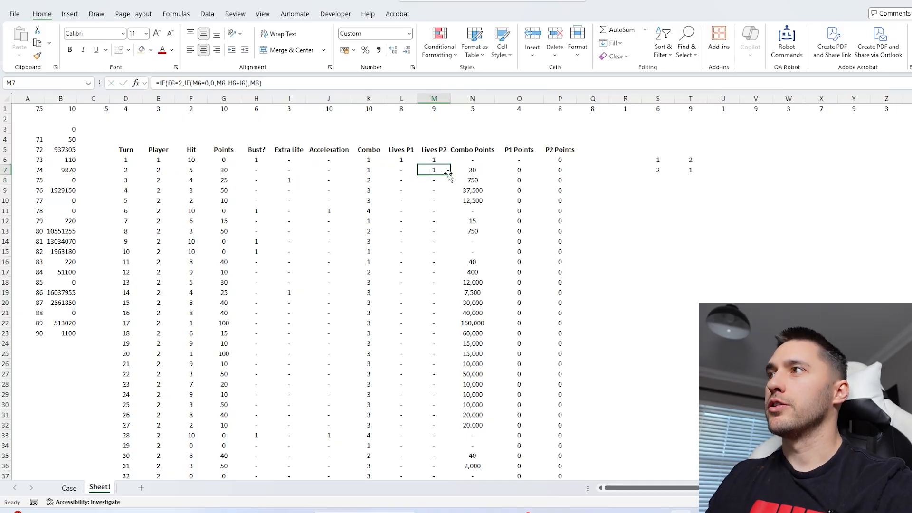
double_click(450, 175)
Copy the recalculated results in B4:B23 over the Level 5 answers for games 71 to 90 on the Case sheet
click(71, 141)
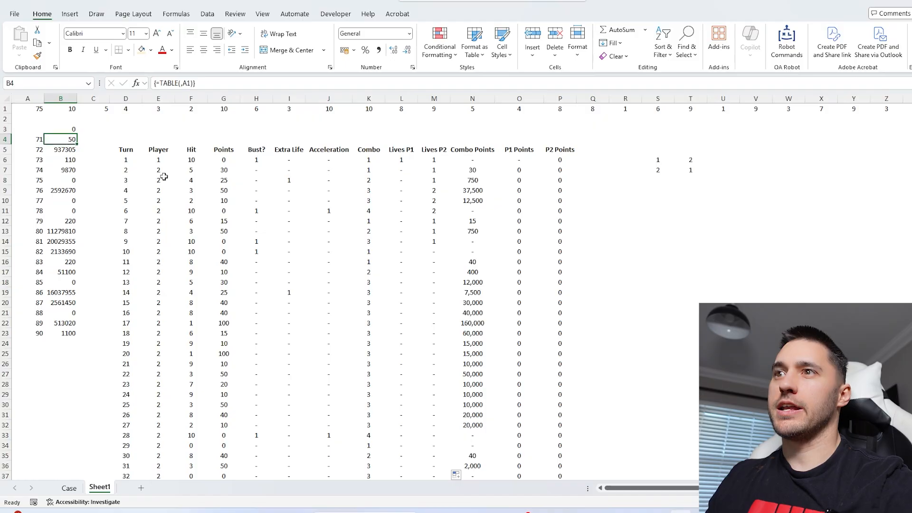
key(ctrl+shift+Down)
key(ctrl+c)
click(69, 487)
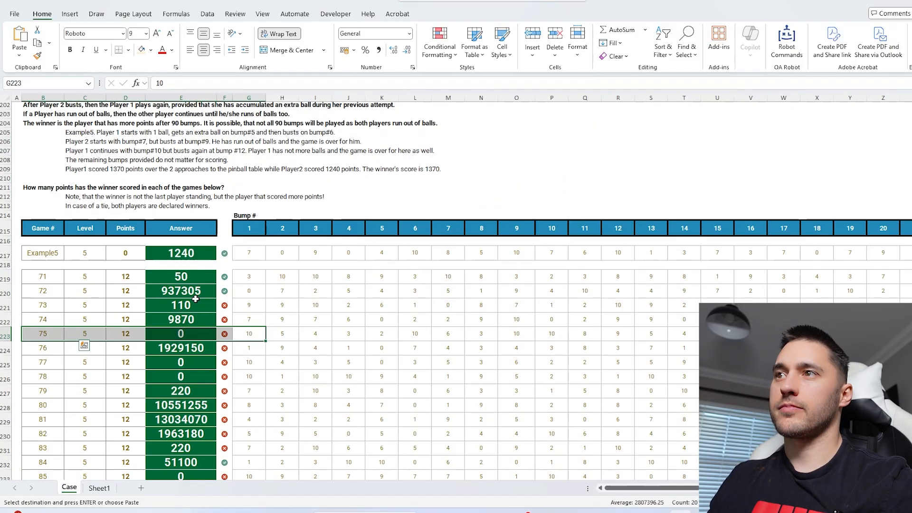
click(195, 275)
key(ctrl+v)
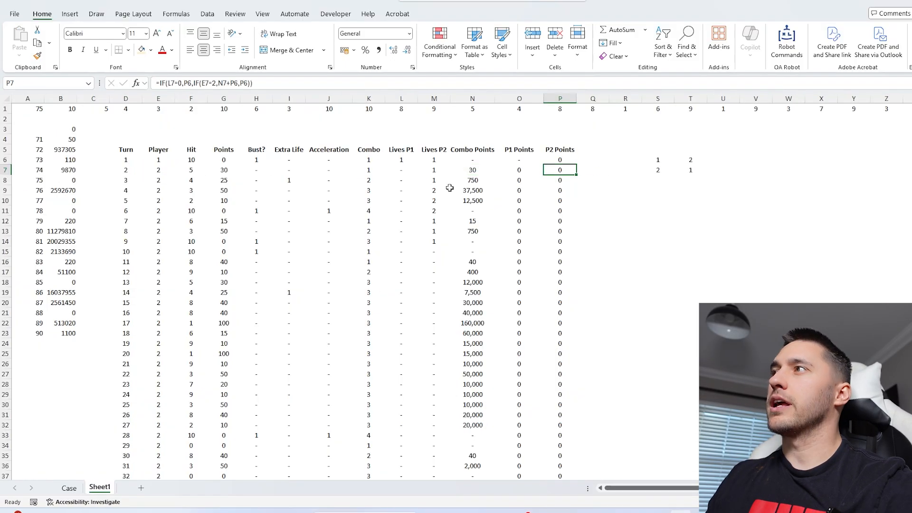
Correct the P2 Points formula in P7 to test M7=0 instead of L7=0, and fill it down the column
key(F2)
key(Escape)
key(F2)
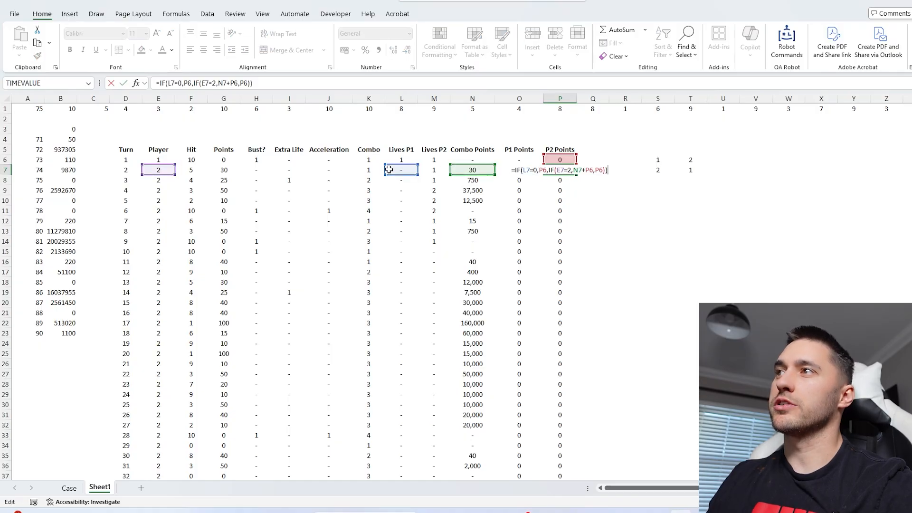
drag(401, 176, 439, 170)
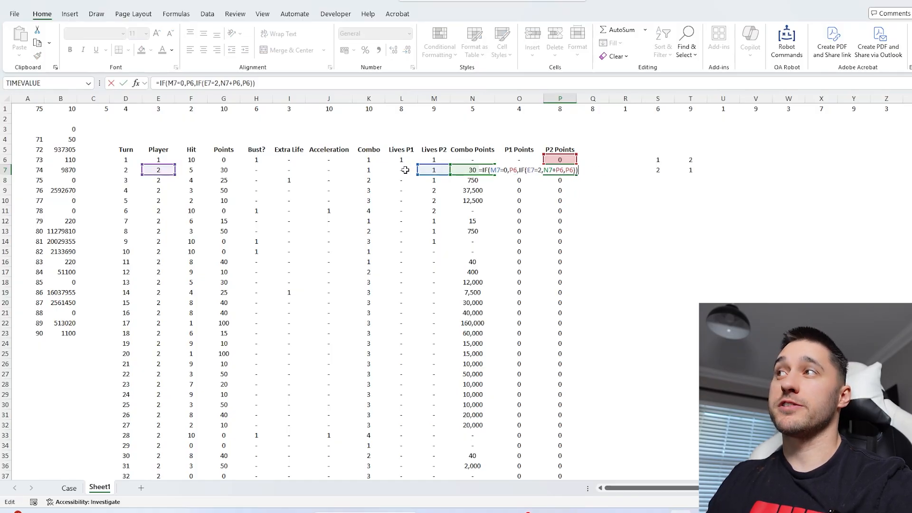
key(Return)
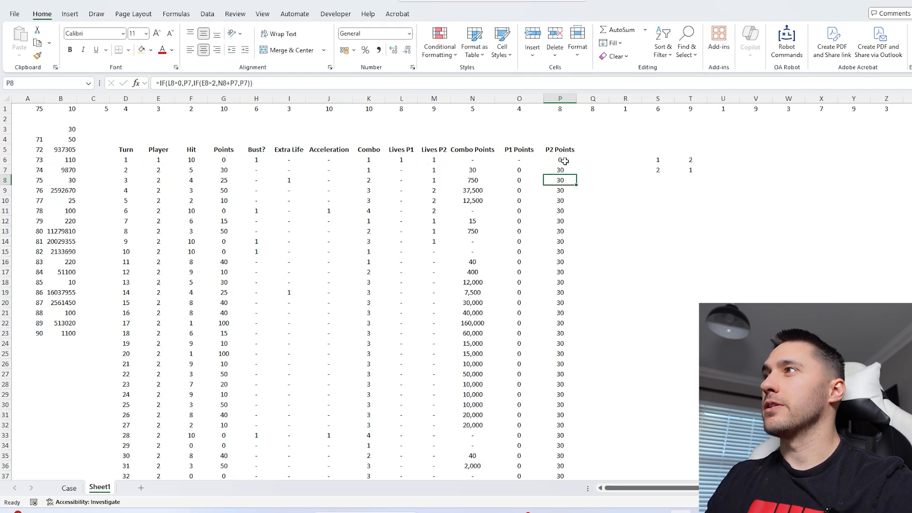
click(571, 171)
double_click(576, 174)
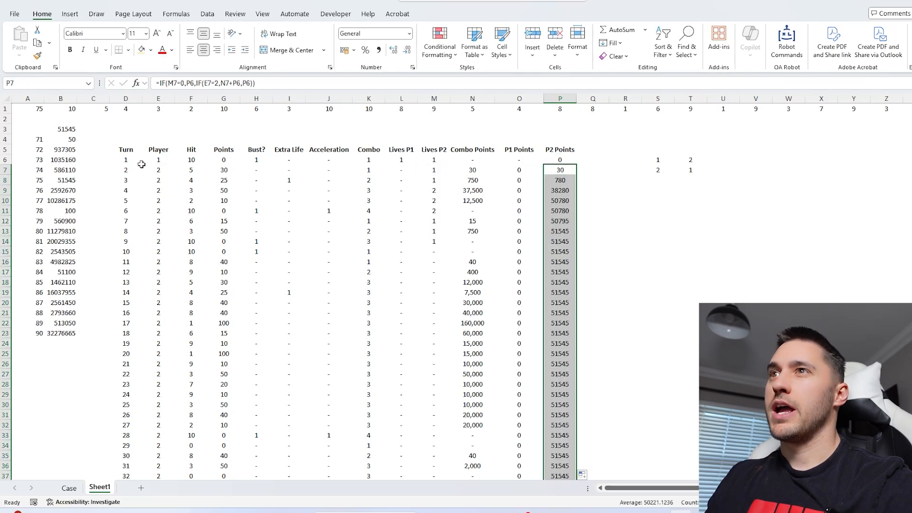
Replace the answers for games 71 to 90 with the results from the corrected P2 Points model
drag(71, 141, 76, 334)
key(ctrl+c)
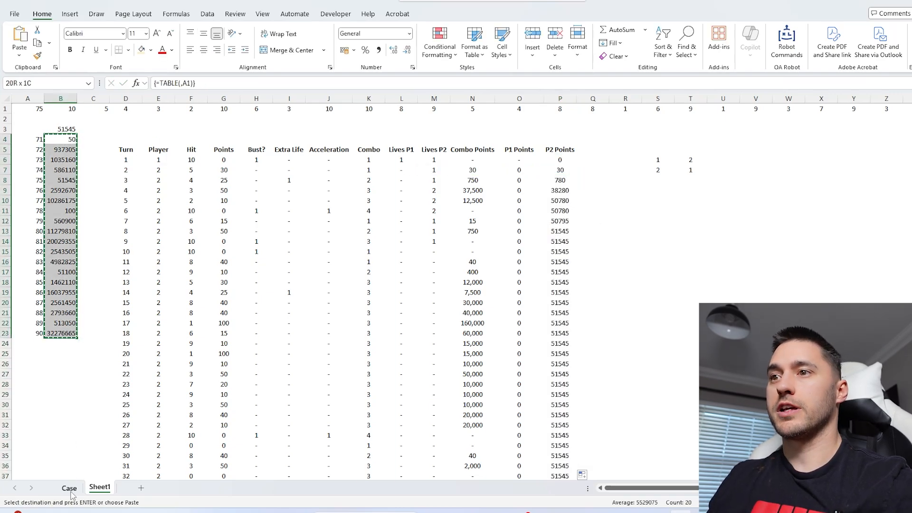
click(69, 487)
click(190, 278)
key(ctrl+v)
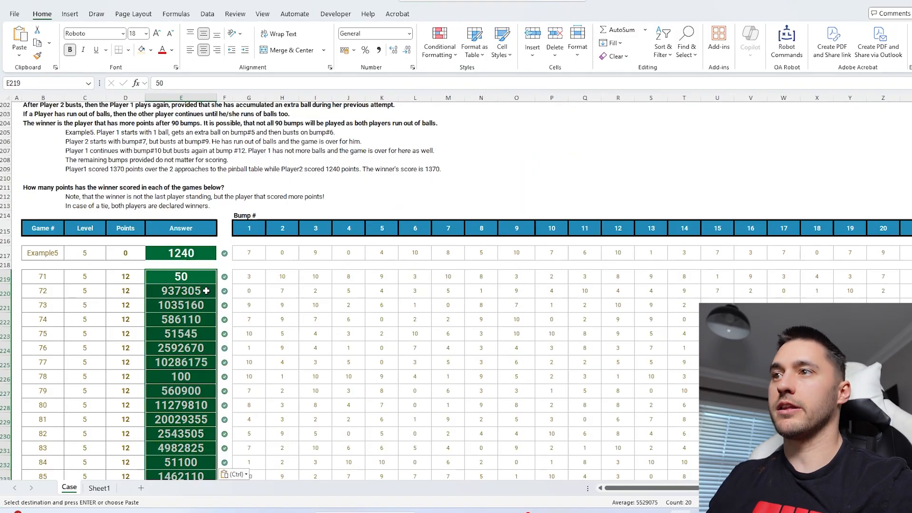
scroll(387, 285, down, 8)
Extend the Sheet1 game list to 100 in A33 and rebuild the data table over A3:B33 with A1 as column input cell
drag(161, 286, 158, 390)
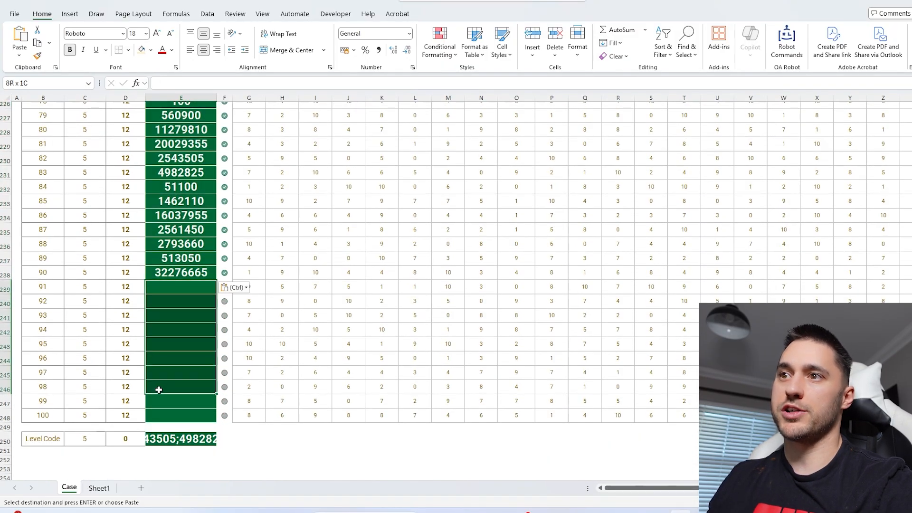
click(100, 488)
click(31, 333)
drag(45, 338, 49, 428)
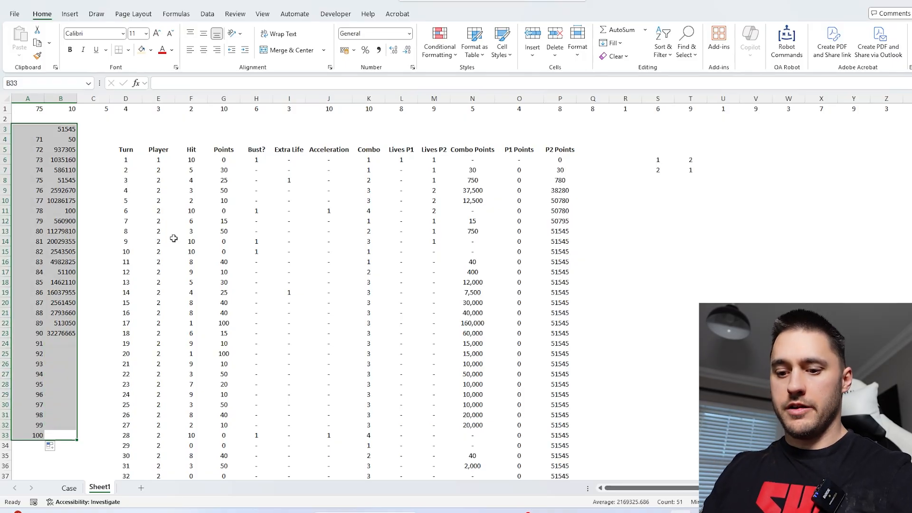
key(alt+a)
key(w)
key(t)
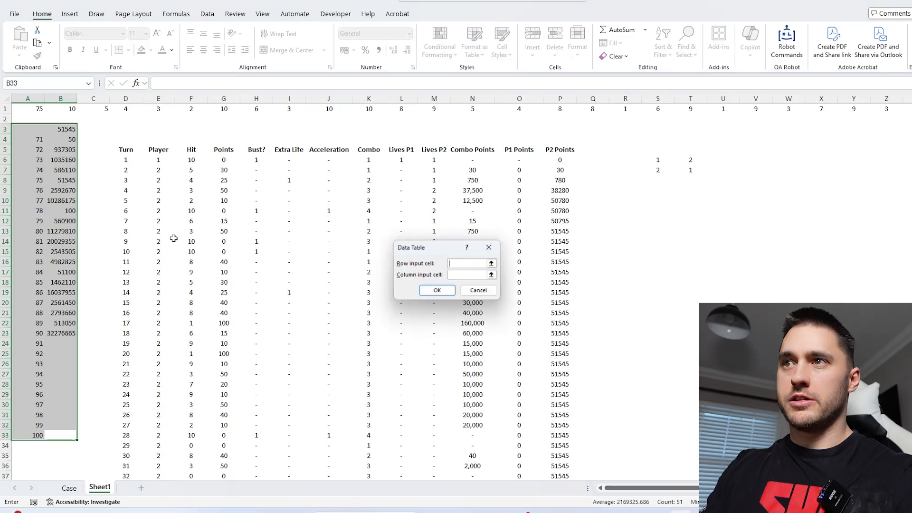
click(43, 112)
key(Return)
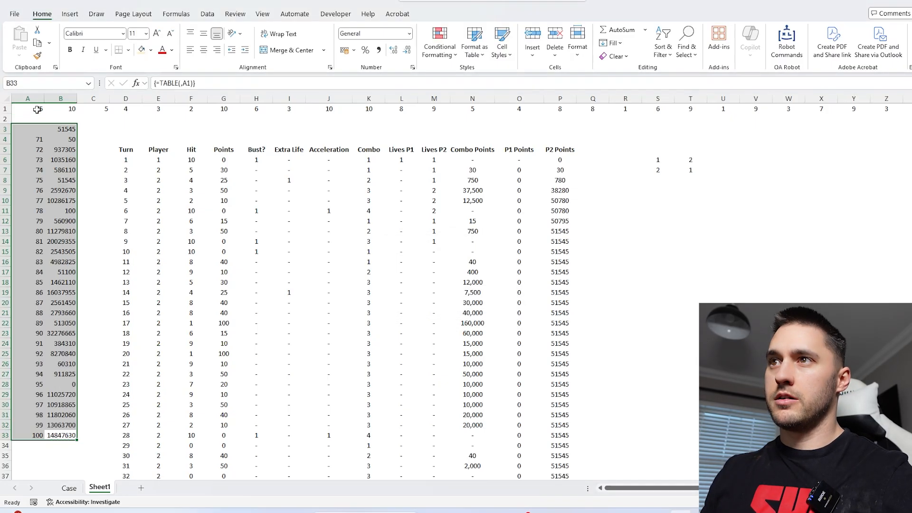
Copy the results for games 71 to 100 from B4:B33 into the Level 5 Answer column on the Case sheet, starting at E219
click(68, 139)
drag(68, 139, 61, 435)
key(ctrl+c)
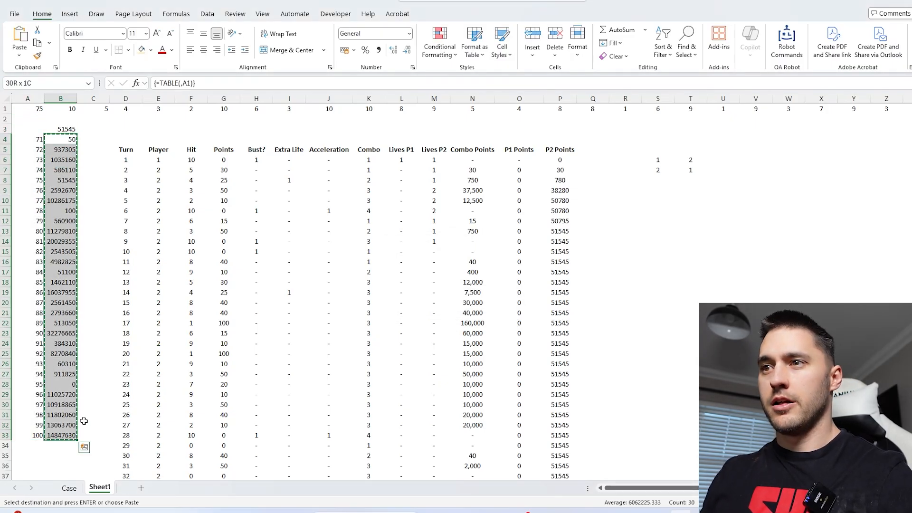
key(ctrl+Page_Up)
scroll(194, 199, up, 3)
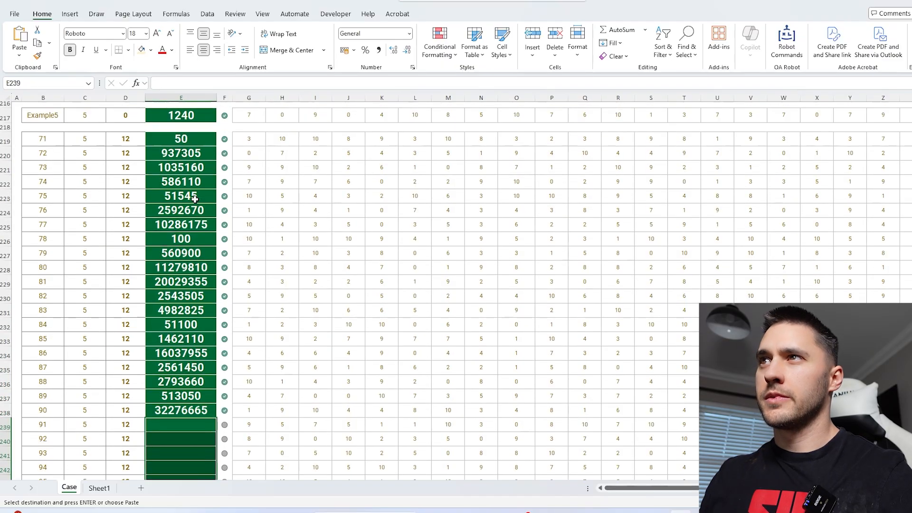
click(182, 141)
key(ctrl+v)
scroll(230, 236, down, 3)
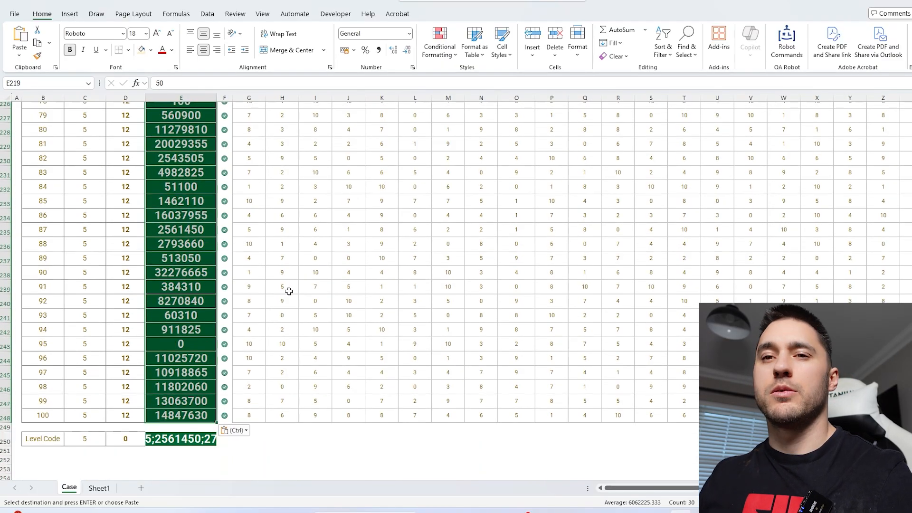
Review the case instructions and the row 7 formulas across the Sheet1 model, ending back on the Case sheet
scroll(289, 291, up, 20)
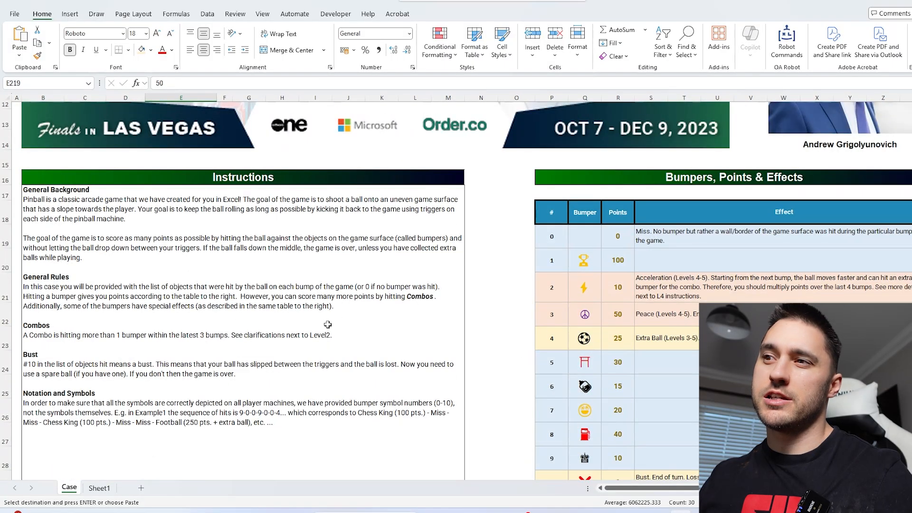
click(97, 486)
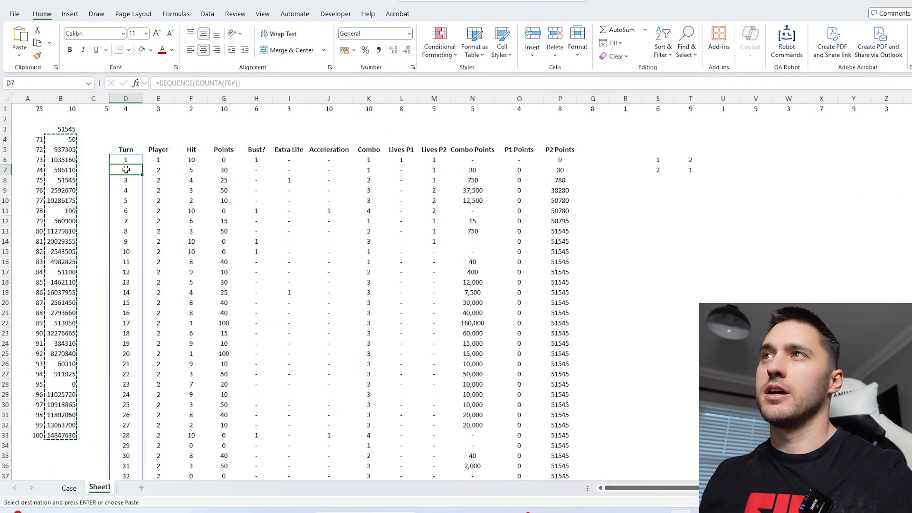
key(Right)
key(Right)
key(Right)
key(Right)
key(Right)
key(Right)
key(Right)
key(Right)
key(Right)
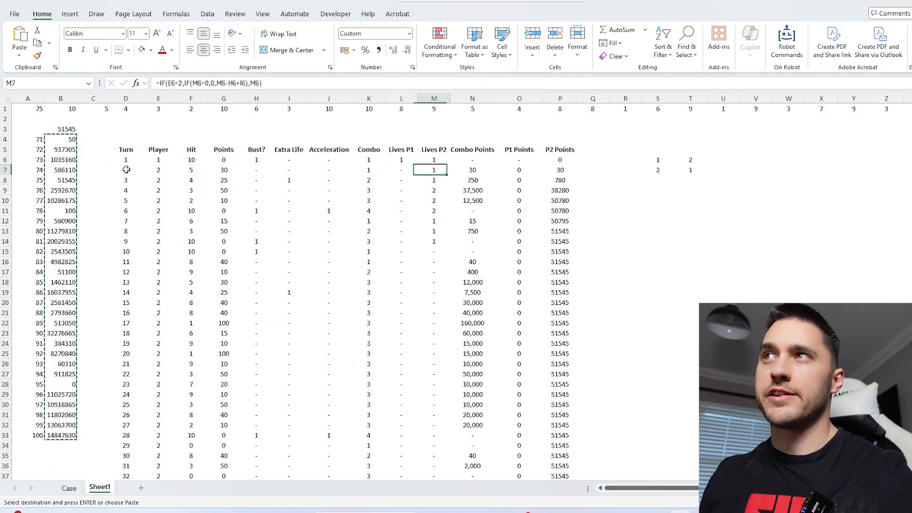
key(Right)
key(Right)
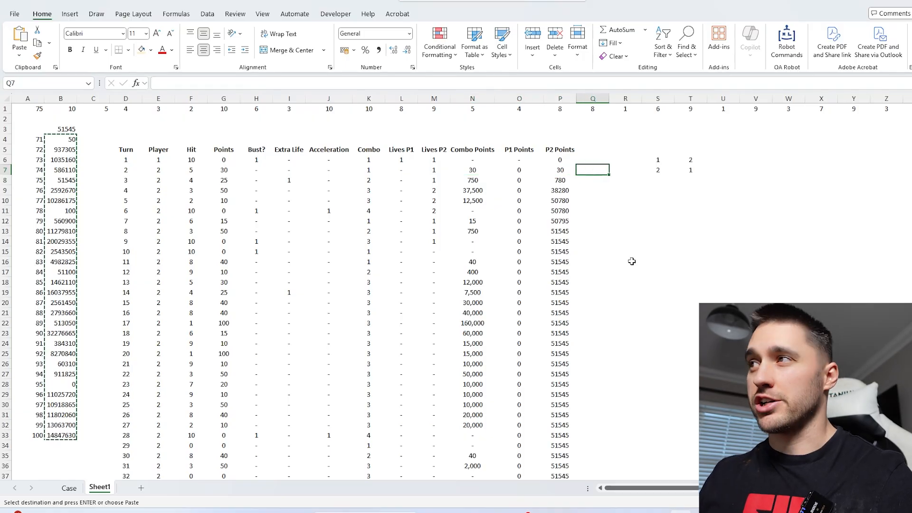
click(632, 261)
click(70, 487)
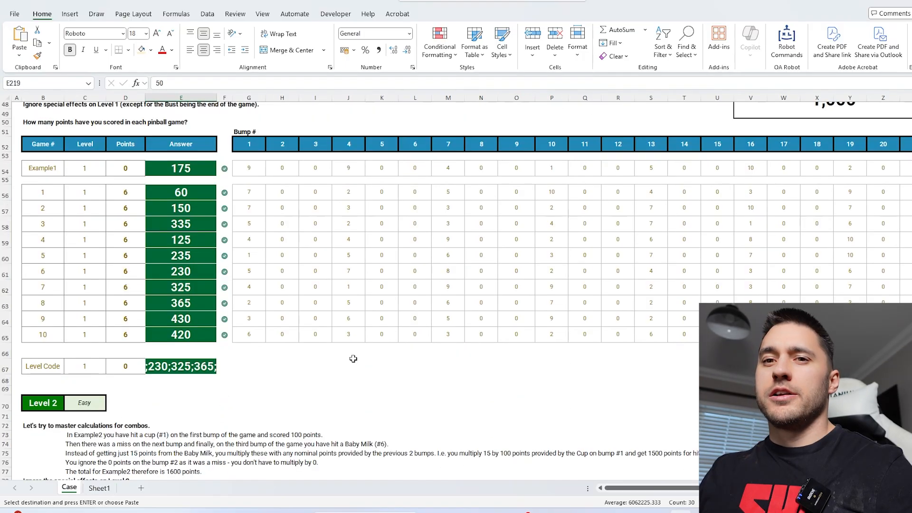